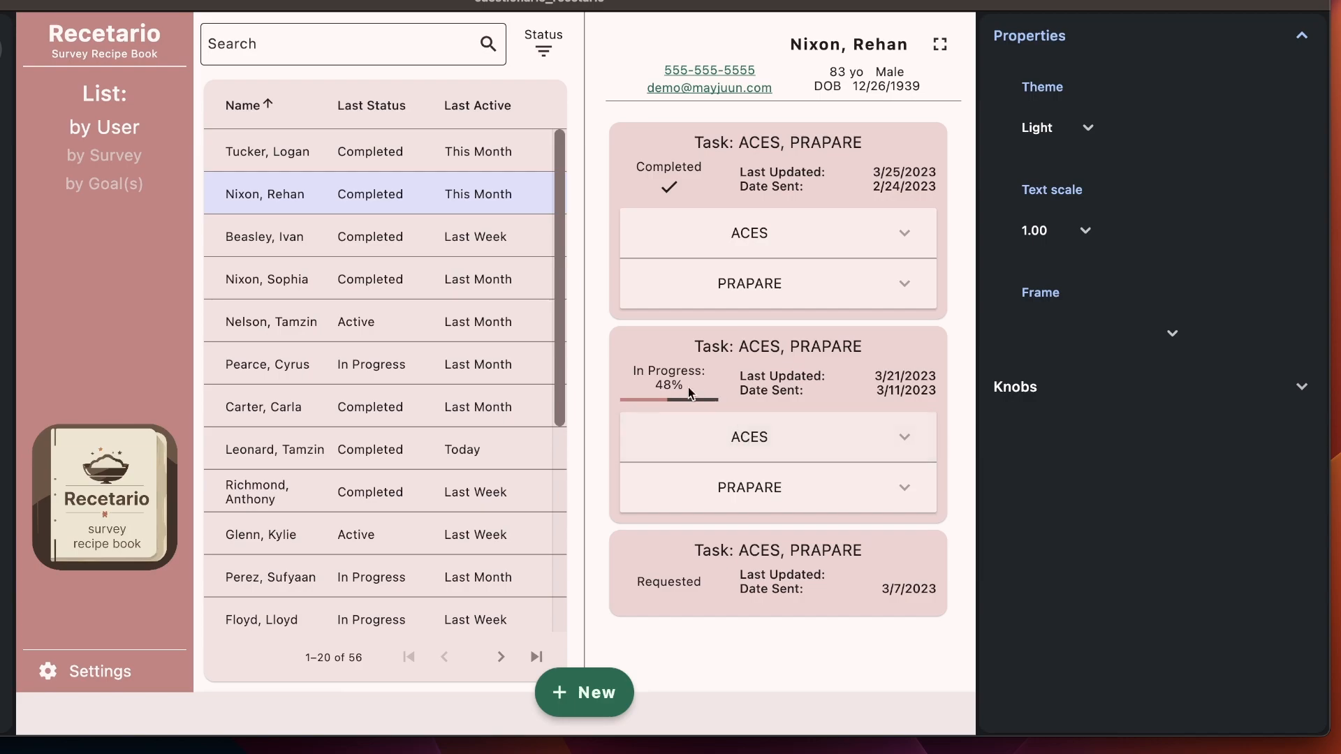
pyautogui.click(689, 227)
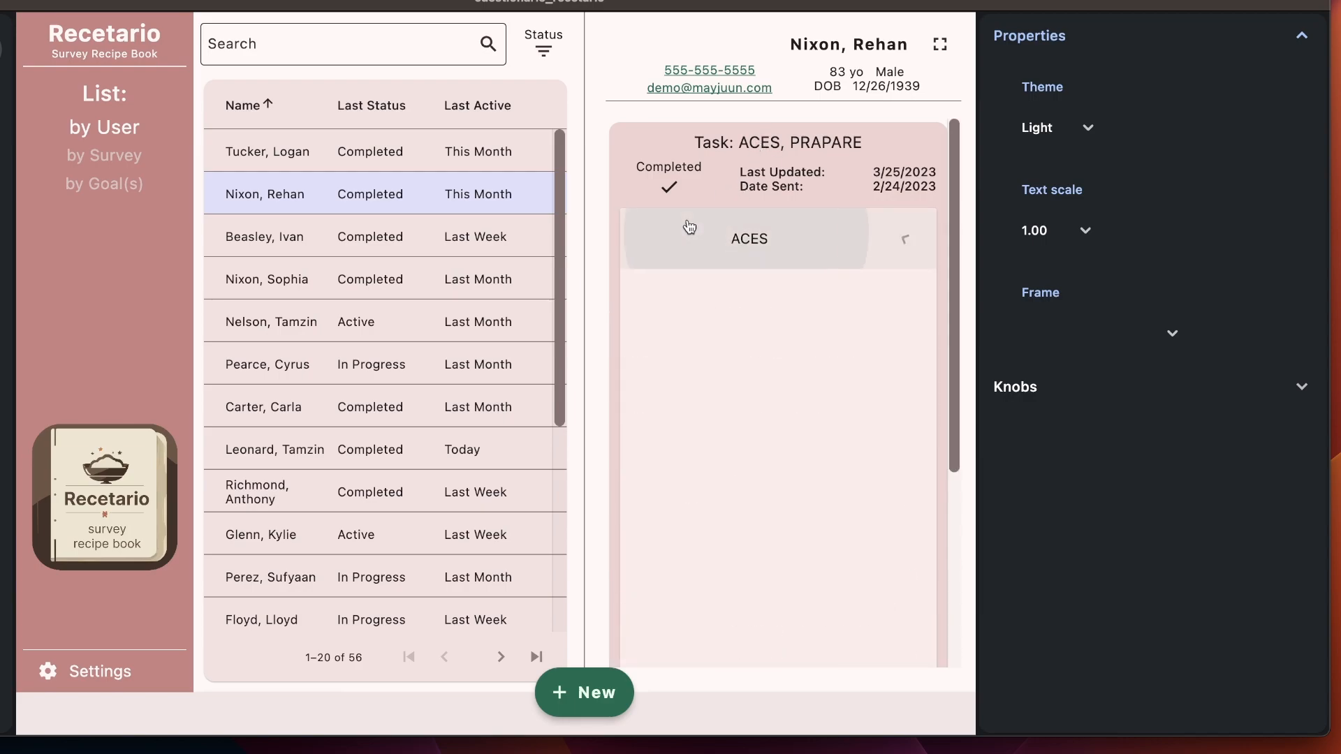
pyautogui.scroll(-1, 745, 276)
pyautogui.scroll(1, 749, 279)
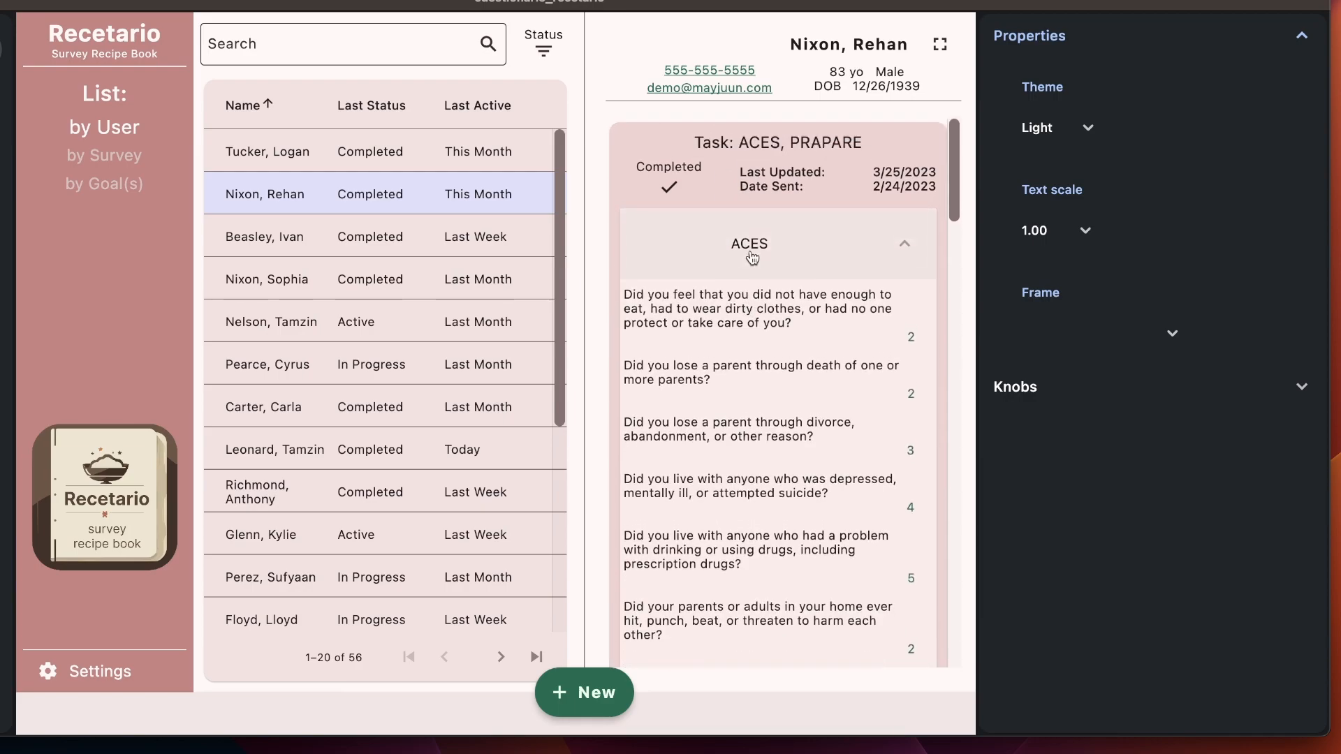
pyautogui.click(743, 262)
pyautogui.click(788, 318)
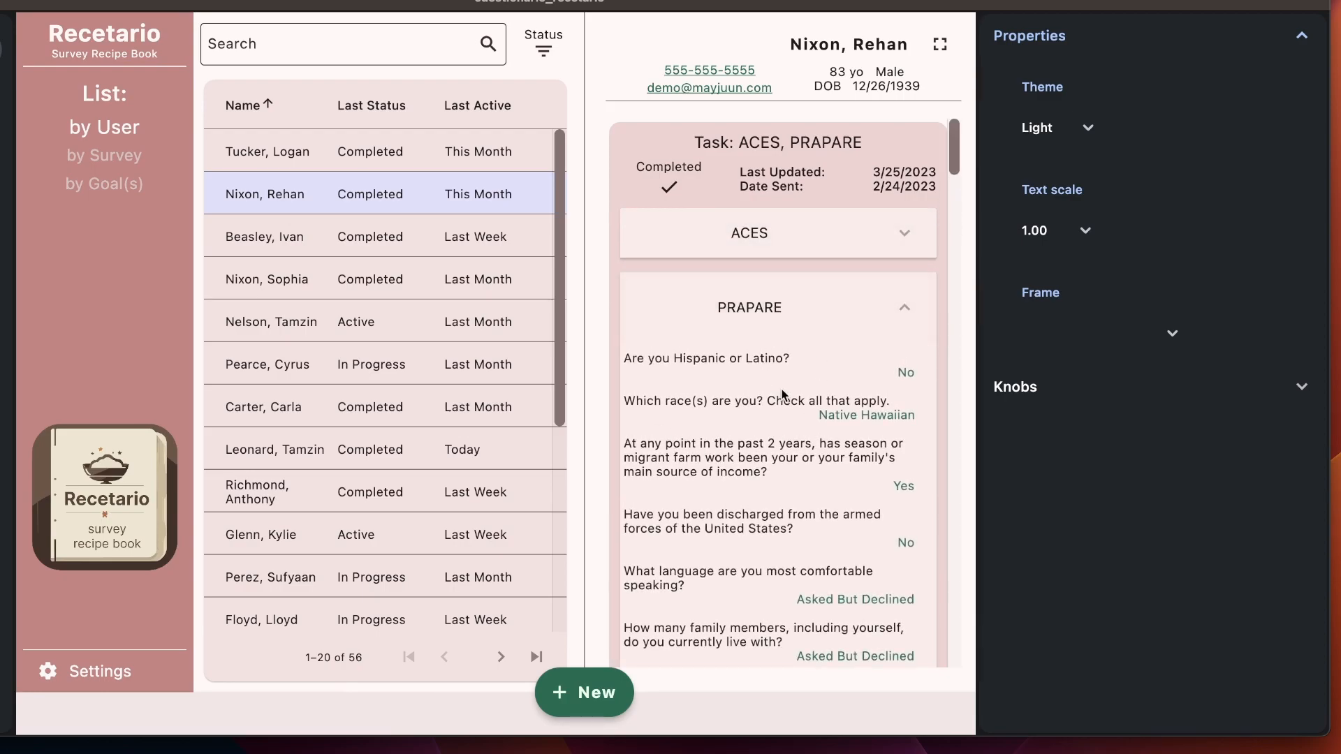
pyautogui.scroll(-2, 799, 387)
pyautogui.scroll(2, 799, 387)
pyautogui.click(779, 314)
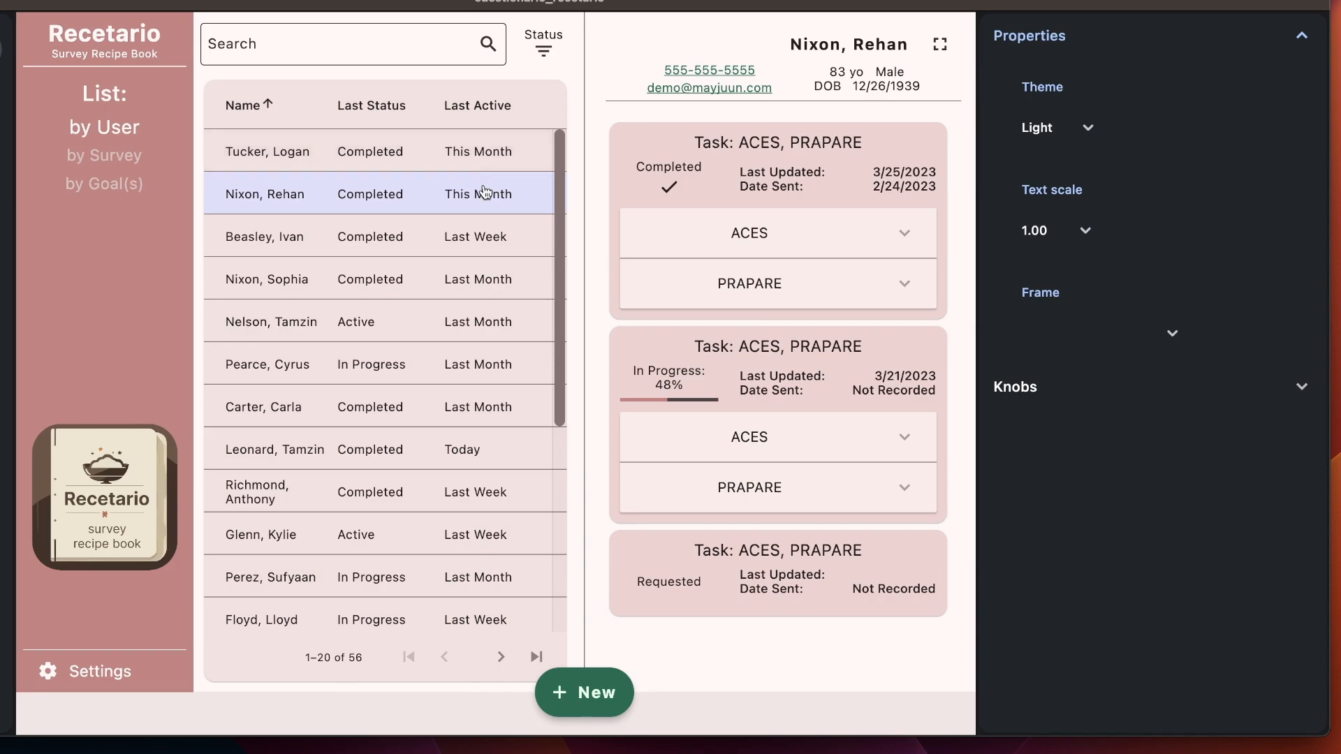
pyautogui.click(333, 151)
pyautogui.click(539, 44)
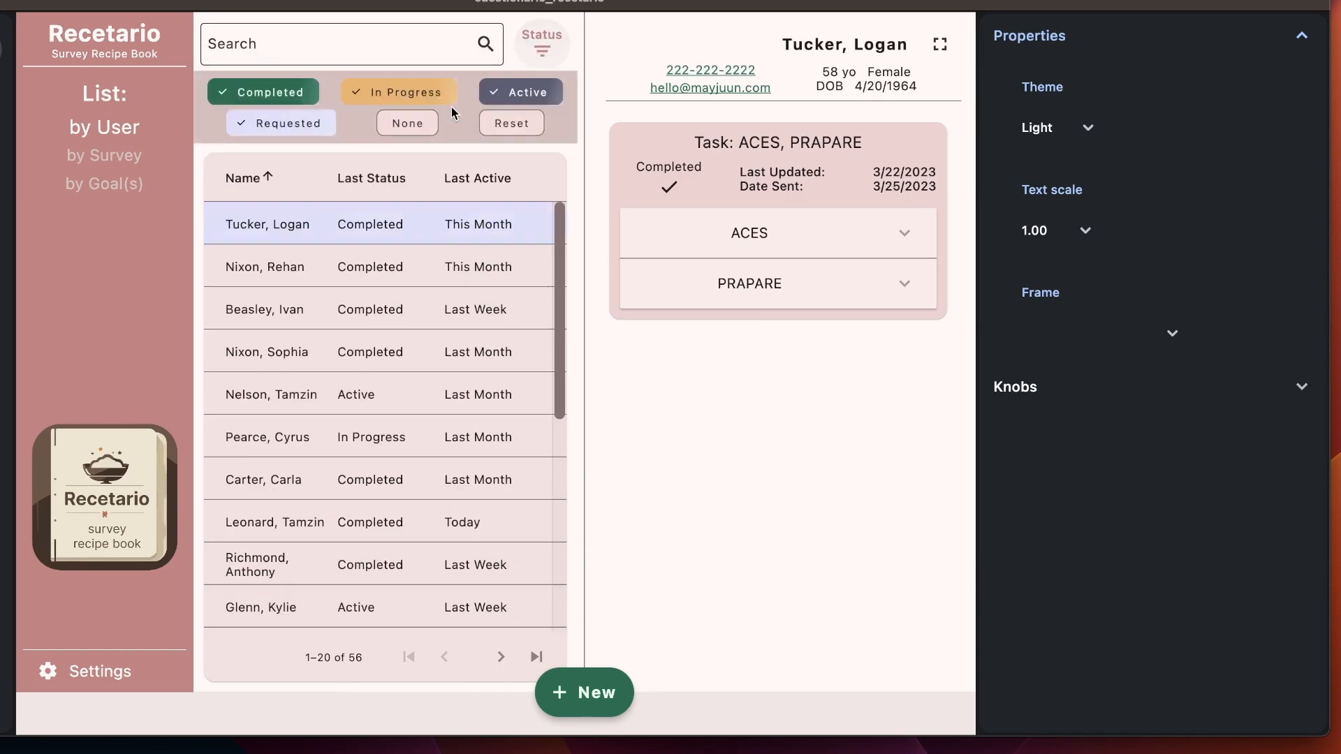
pyautogui.click(380, 92)
pyautogui.click(359, 224)
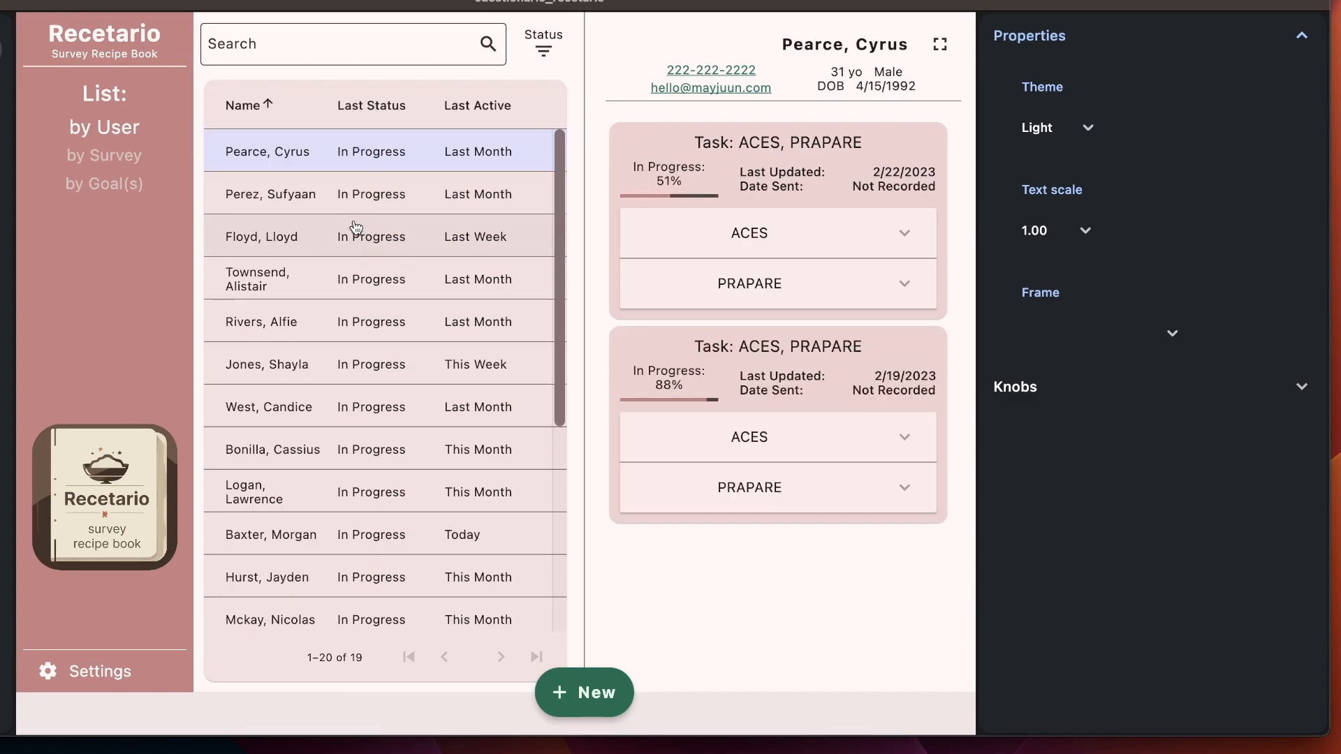
pyautogui.click(543, 48)
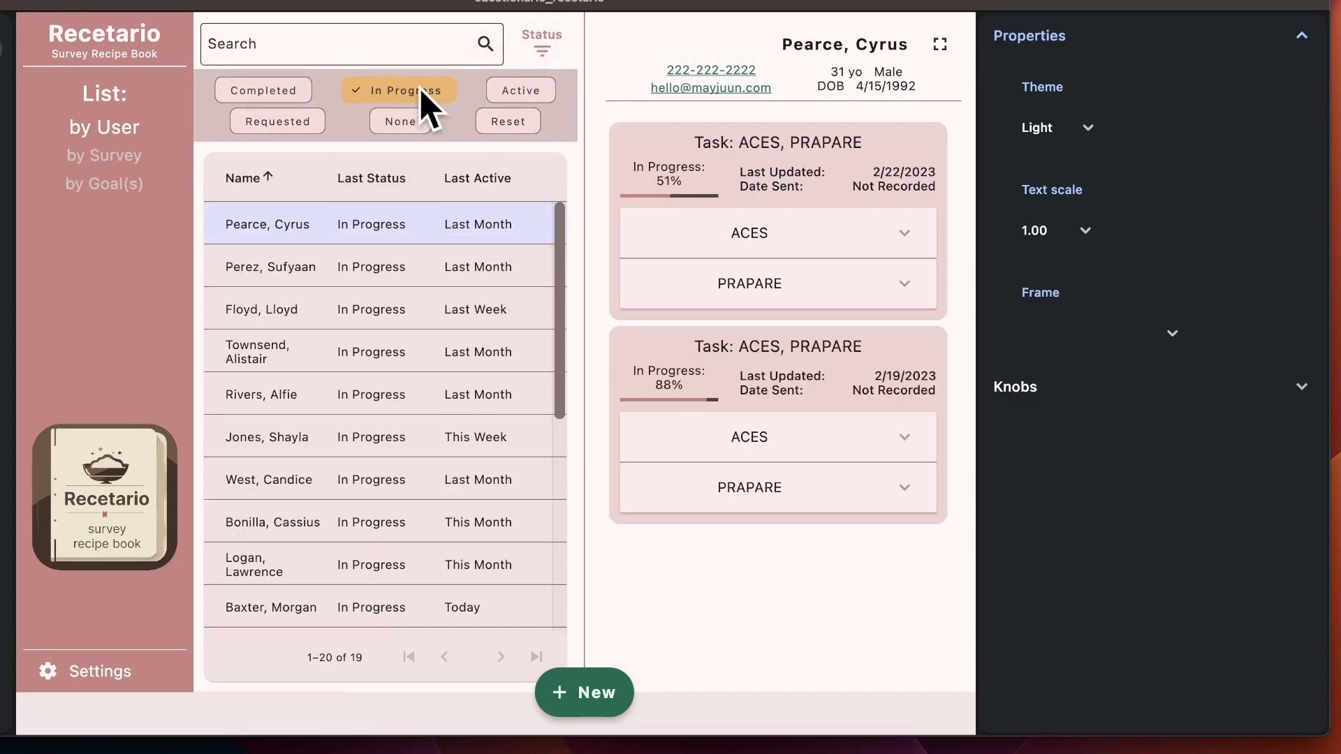
# Step: Search users for 'per' and reset the status filter to include every status
pyautogui.click(354, 52)
pyautogui.write('per')
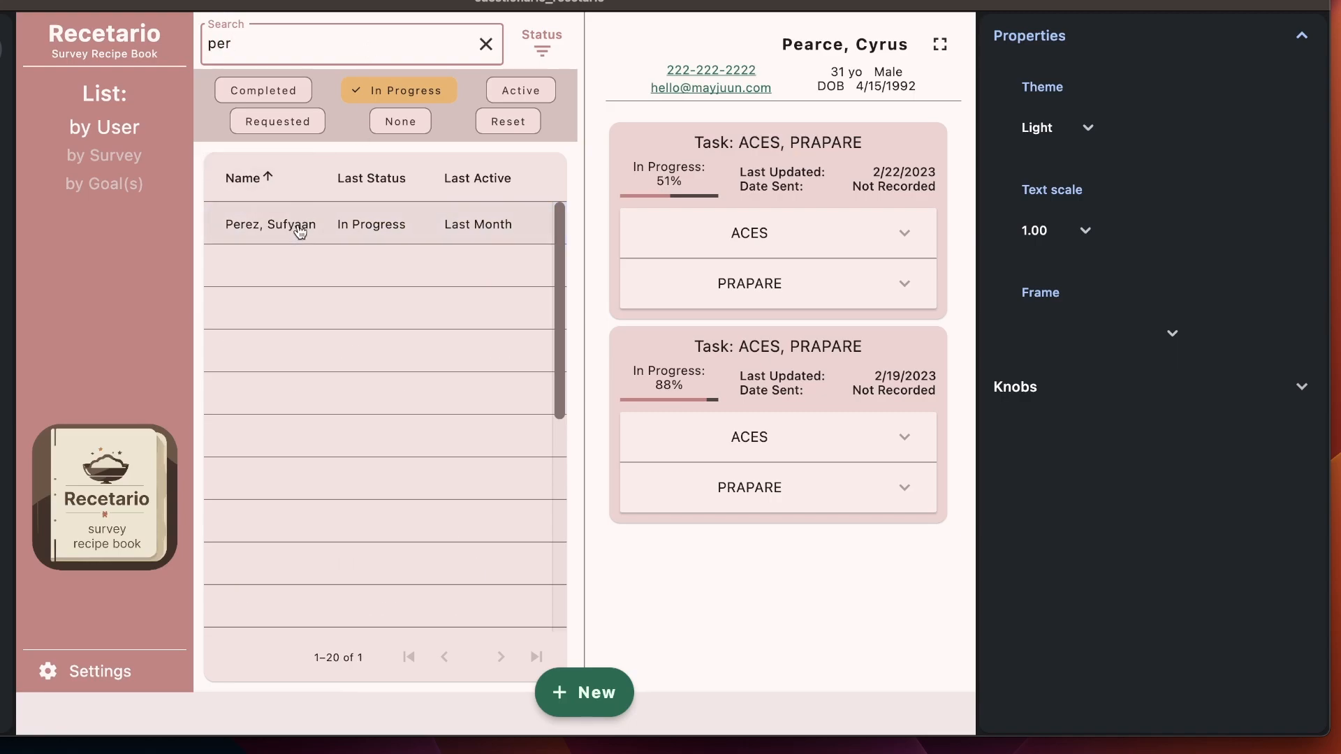
pyautogui.click(508, 123)
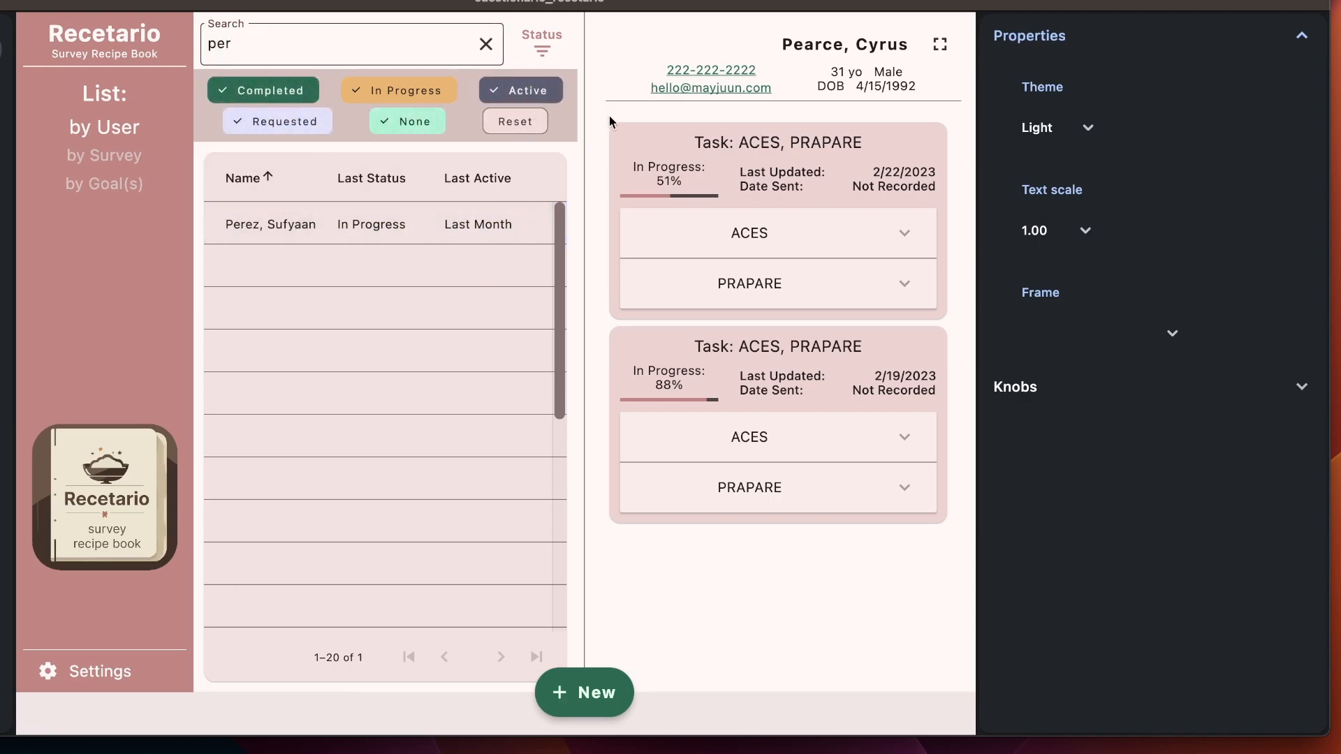
pyautogui.moveTo(1317, 156); pyautogui.dragTo(1312, 156)
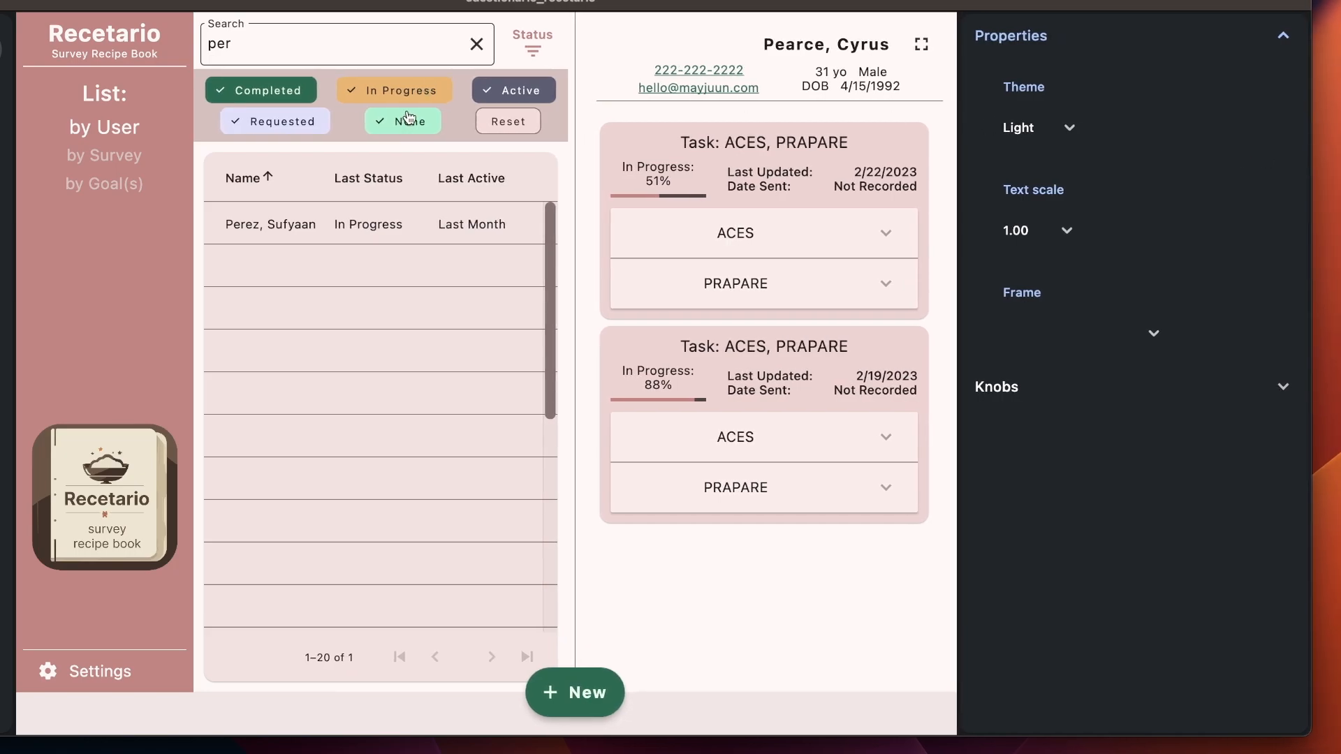
pyautogui.click(476, 44)
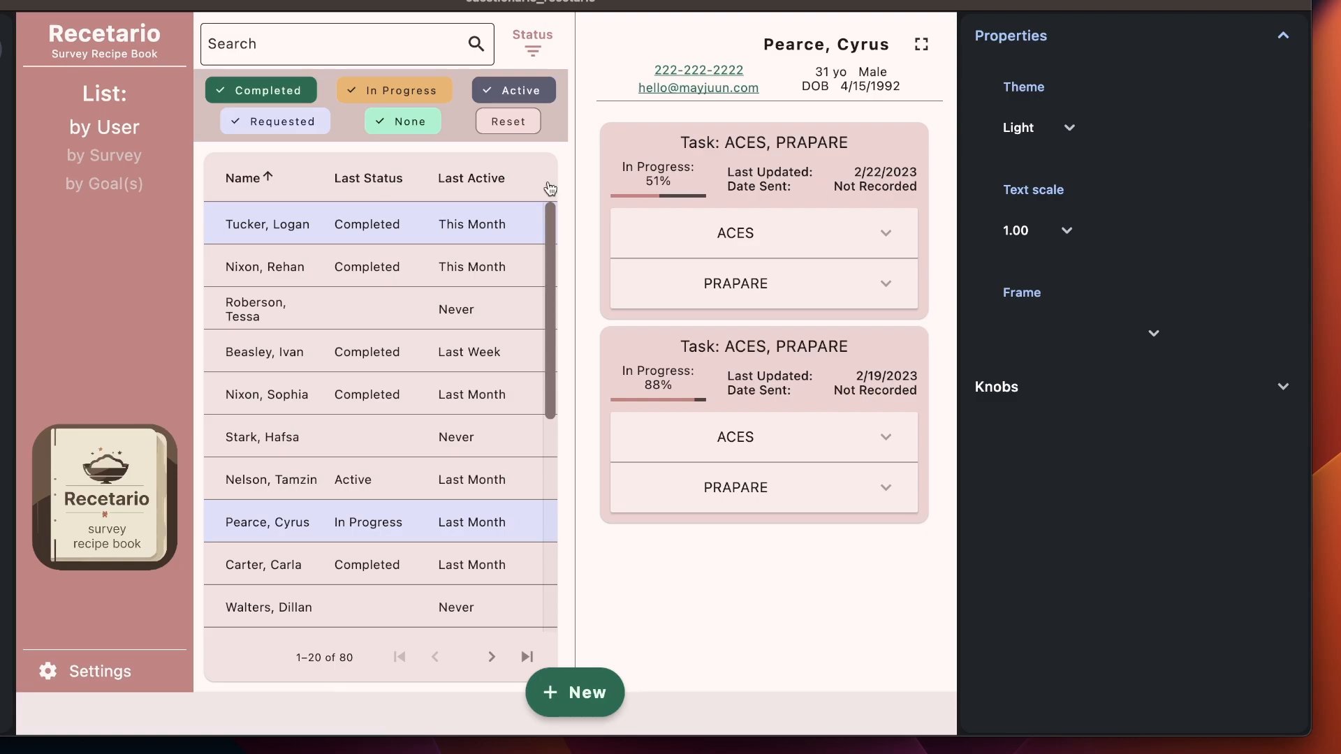
pyautogui.click(370, 225)
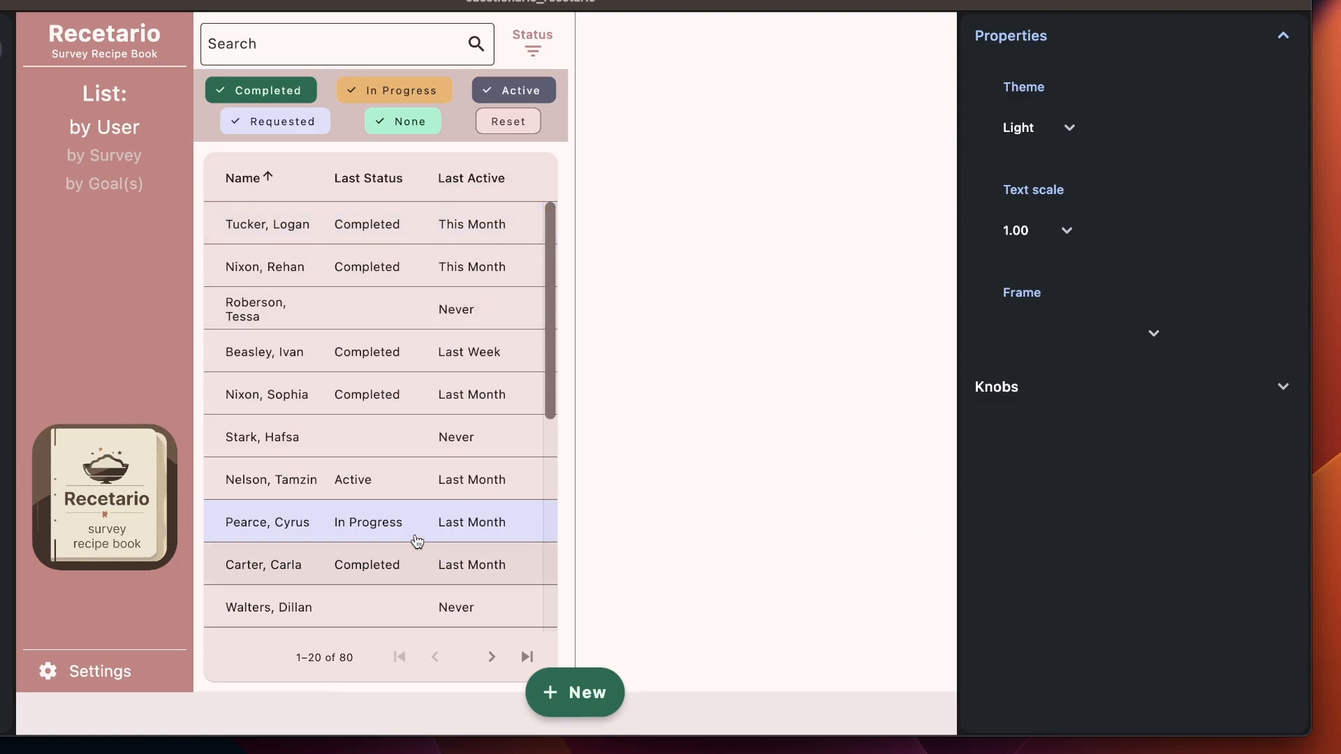
pyautogui.click(374, 260)
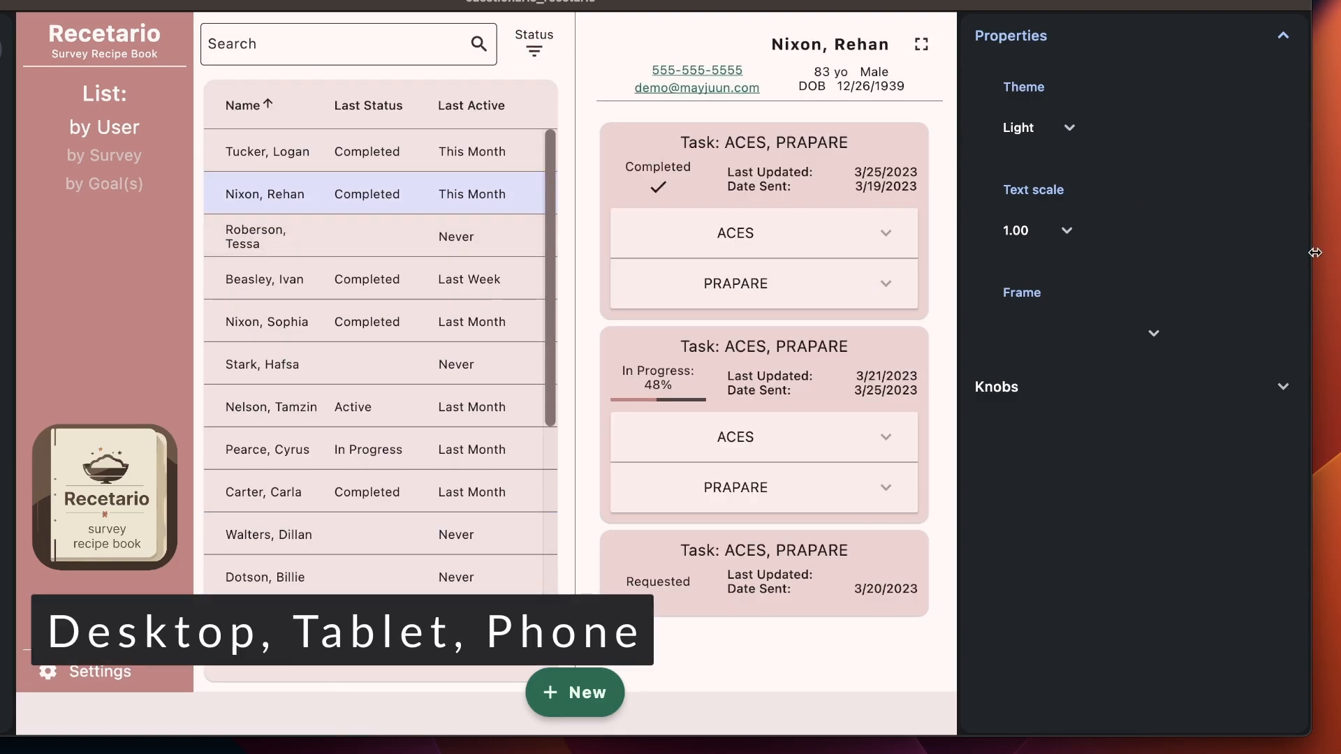
# Step: Narrow the Recetario window to the tablet layout, then to the phone layout
pyautogui.moveTo(1312, 237); pyautogui.dragTo(985, 249)
pyautogui.scroll(-2, 398, 596)
pyautogui.scroll(2, 401, 596)
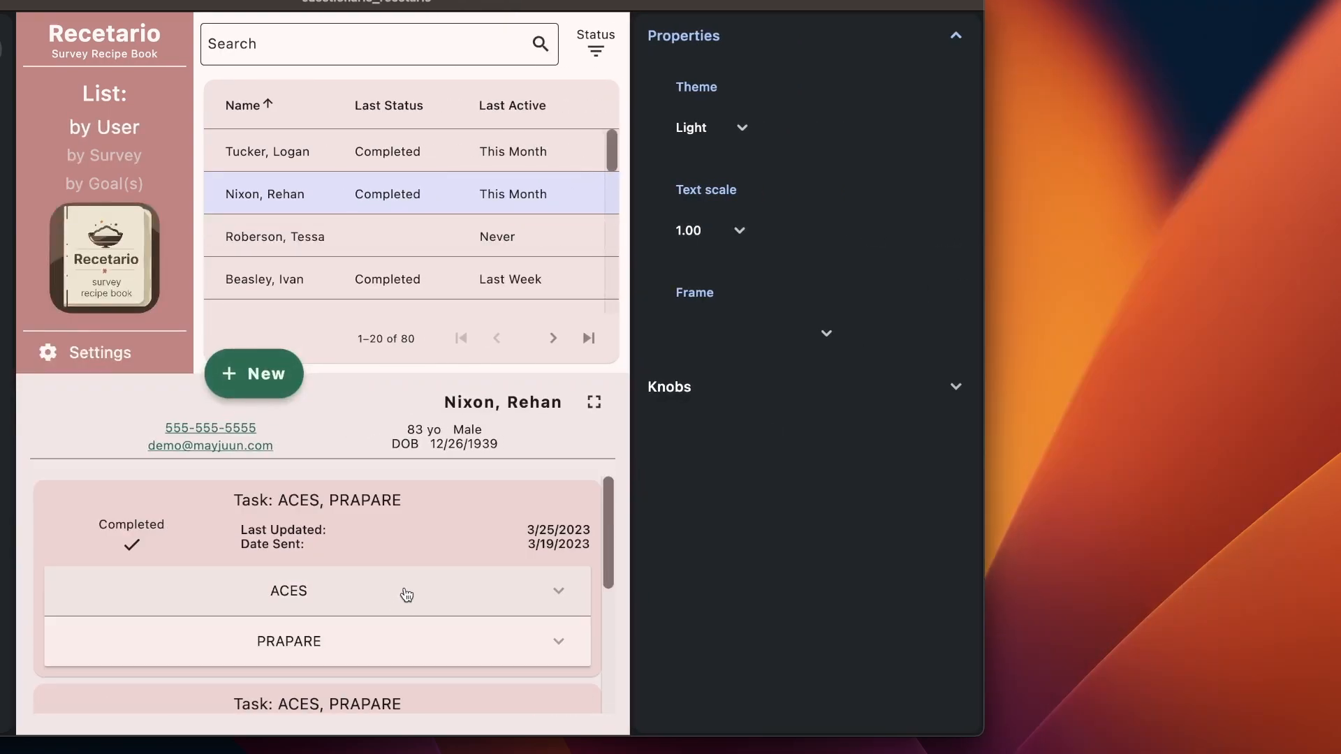
pyautogui.moveTo(982, 252); pyautogui.dragTo(804, 254)
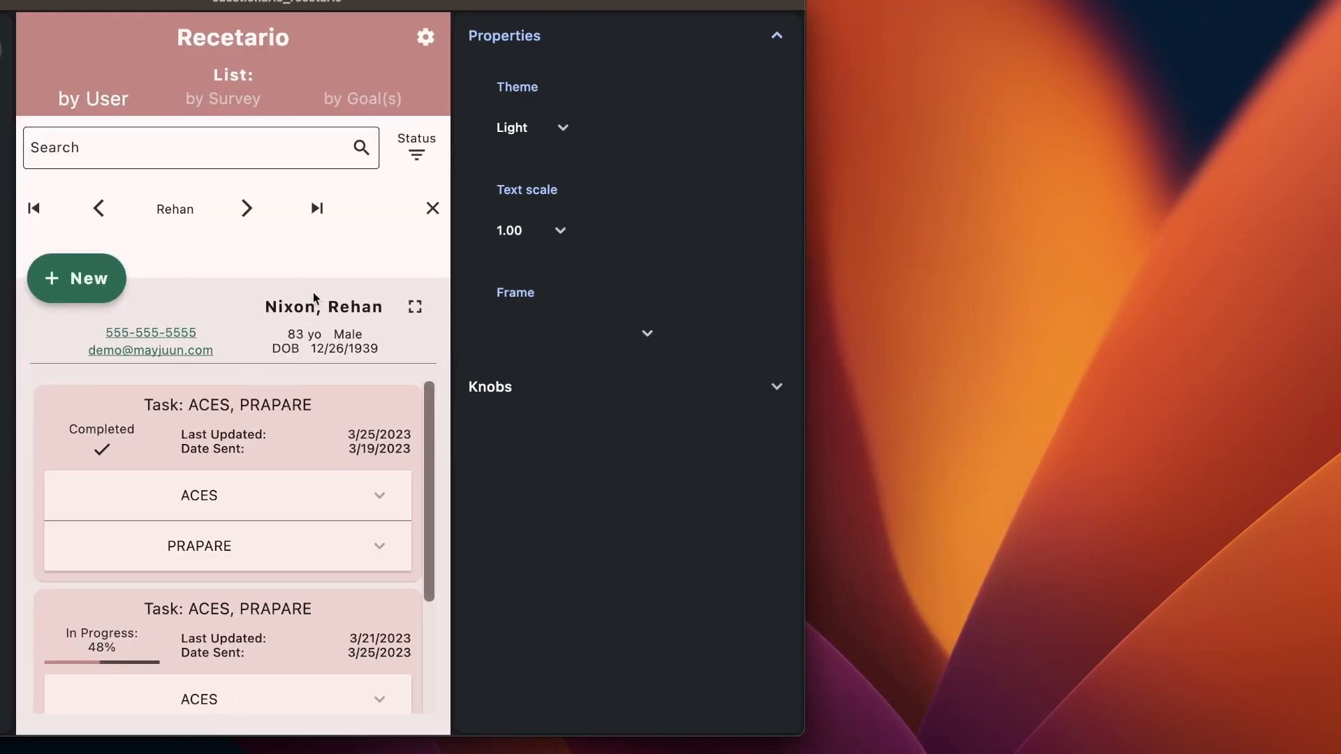
pyautogui.click(432, 208)
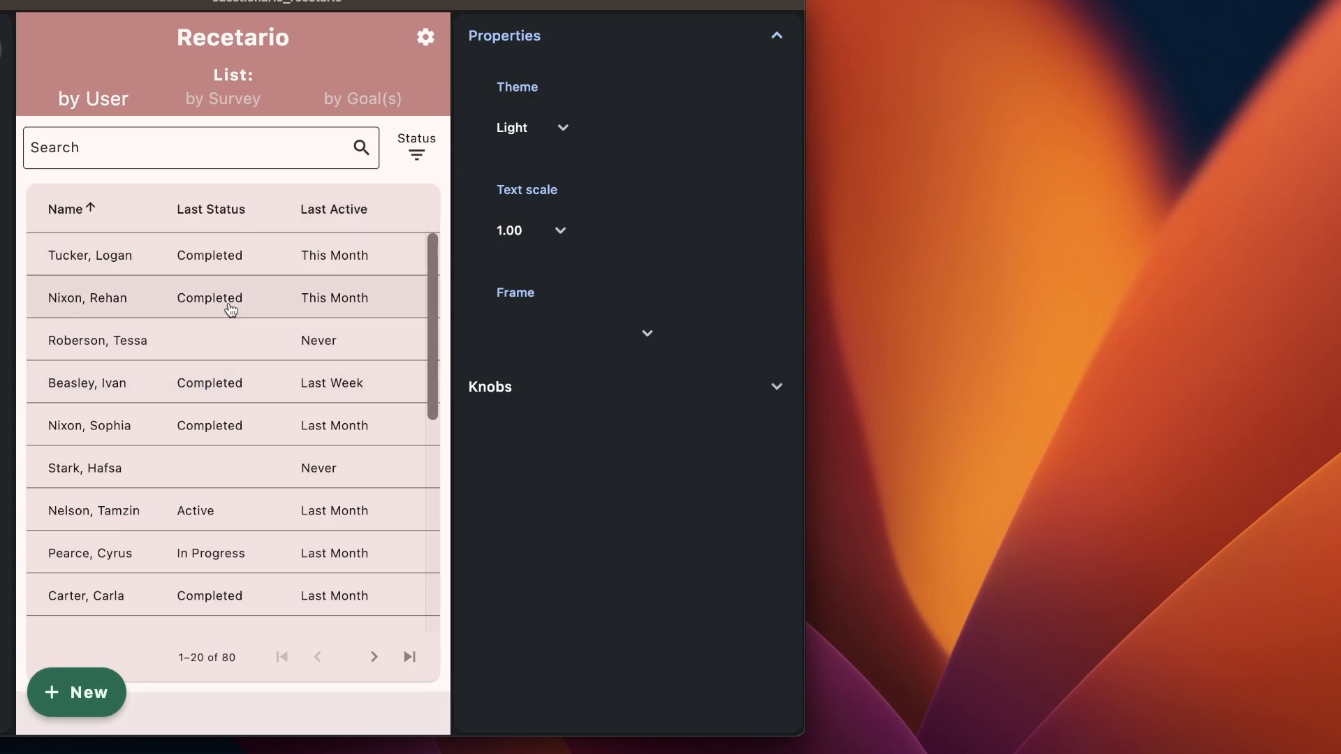
pyautogui.click(233, 308)
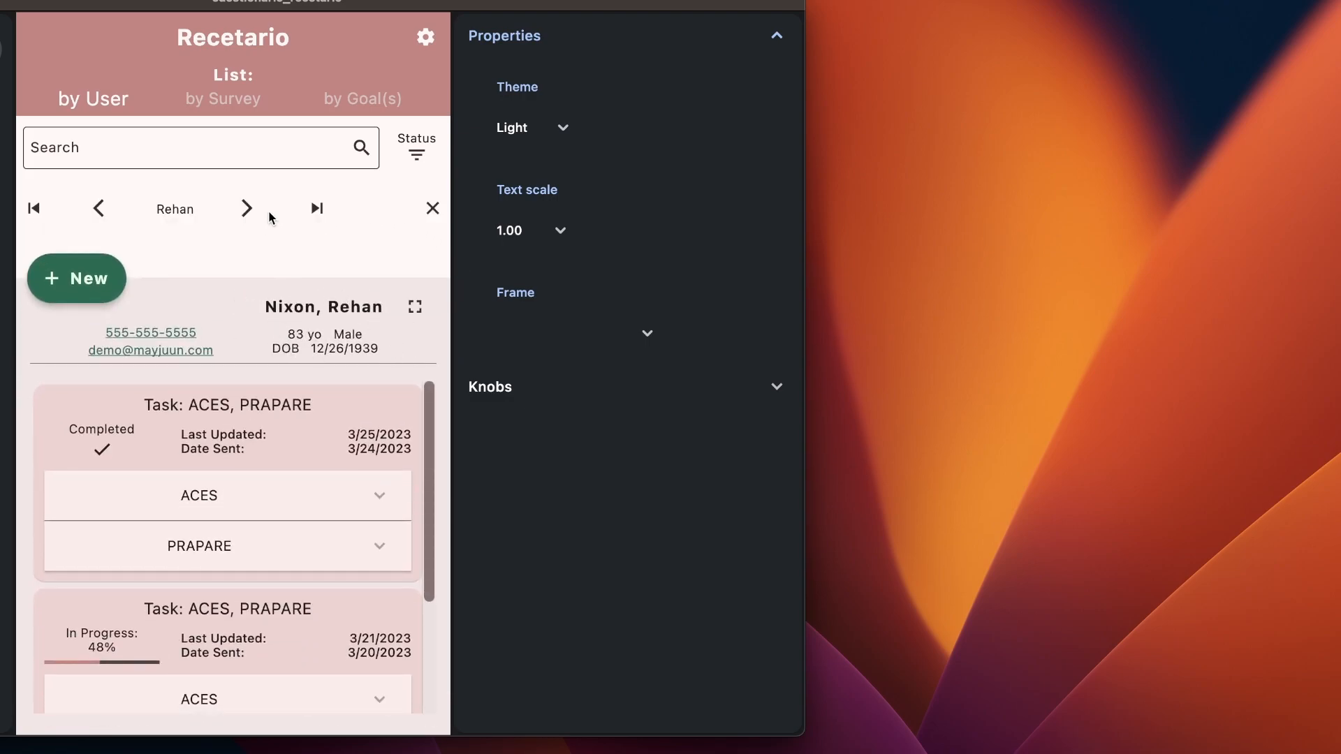
pyautogui.click(246, 209)
pyautogui.click(246, 209)
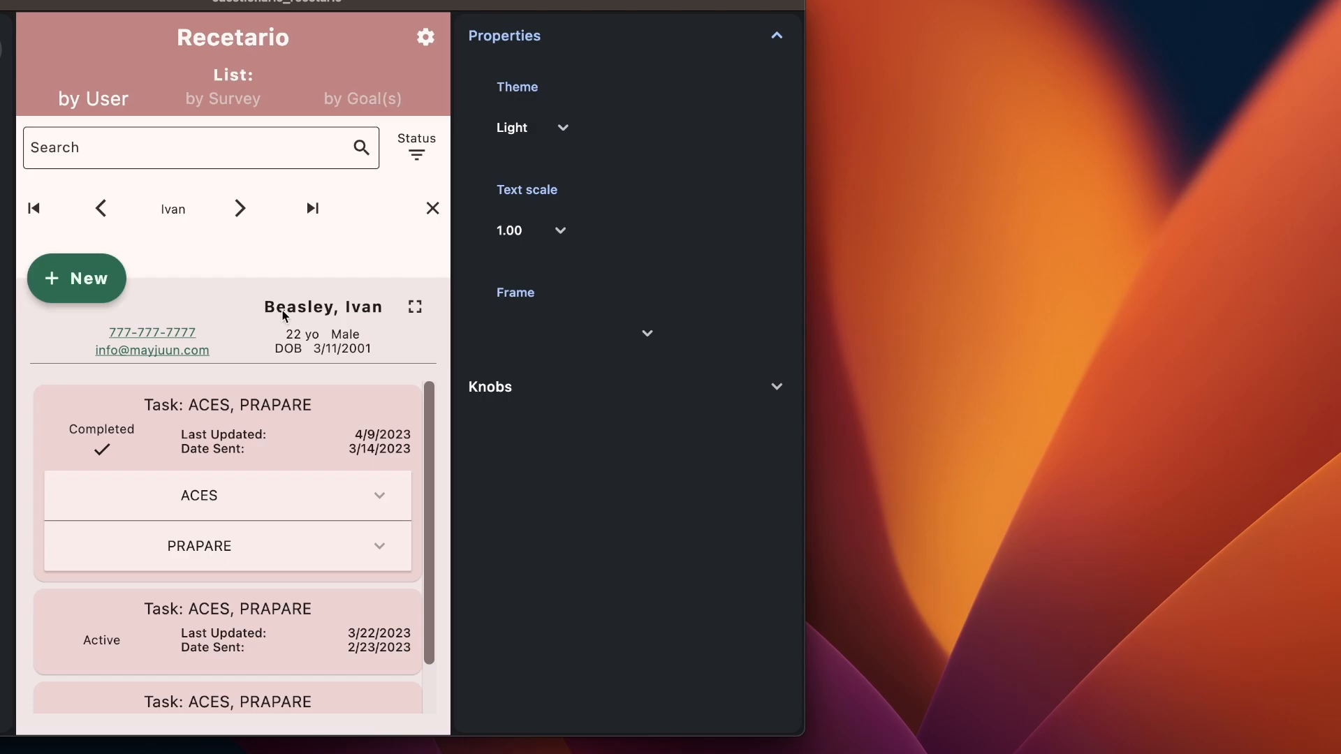
pyautogui.hotkey('ctrl', 'Right')
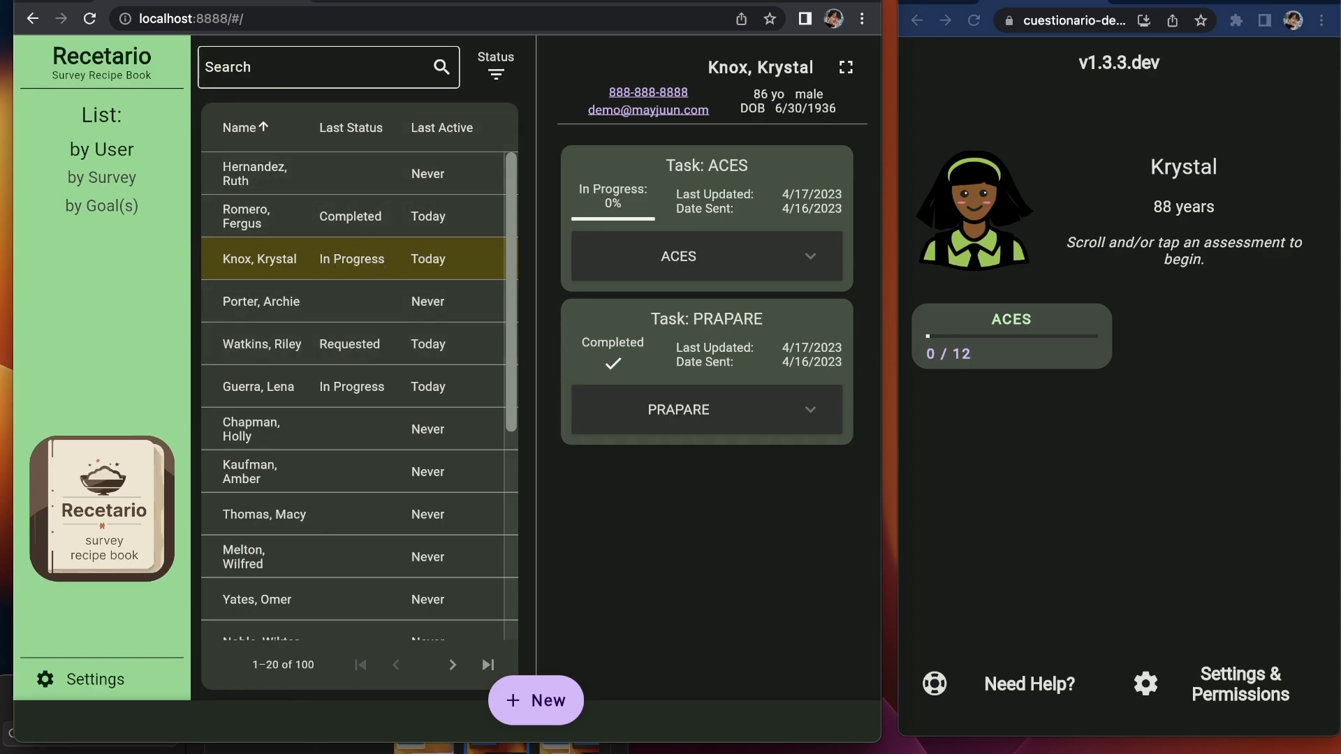
# Step: Glance at Cuestionario's Settings & Permissions, then open Krystal's ACES survey at 0 of 12
pyautogui.press('super+Tab')
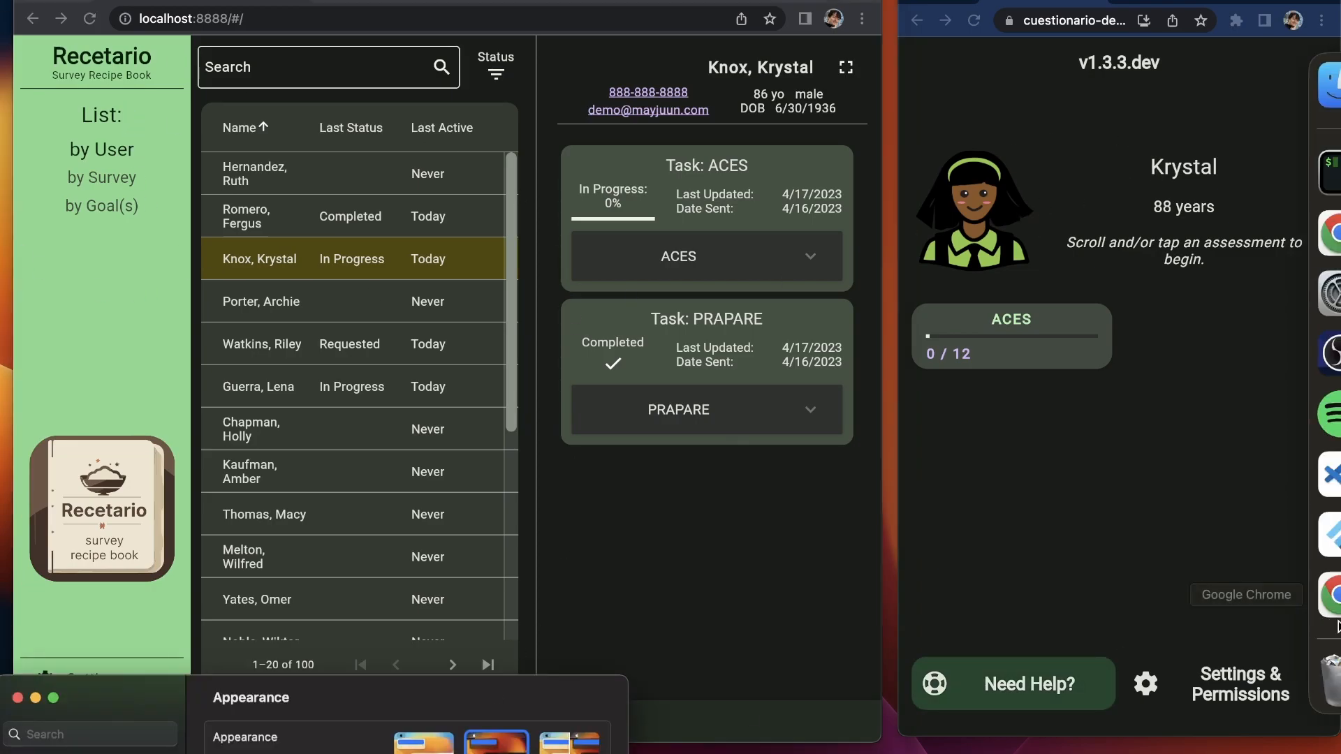
pyautogui.click(1212, 688)
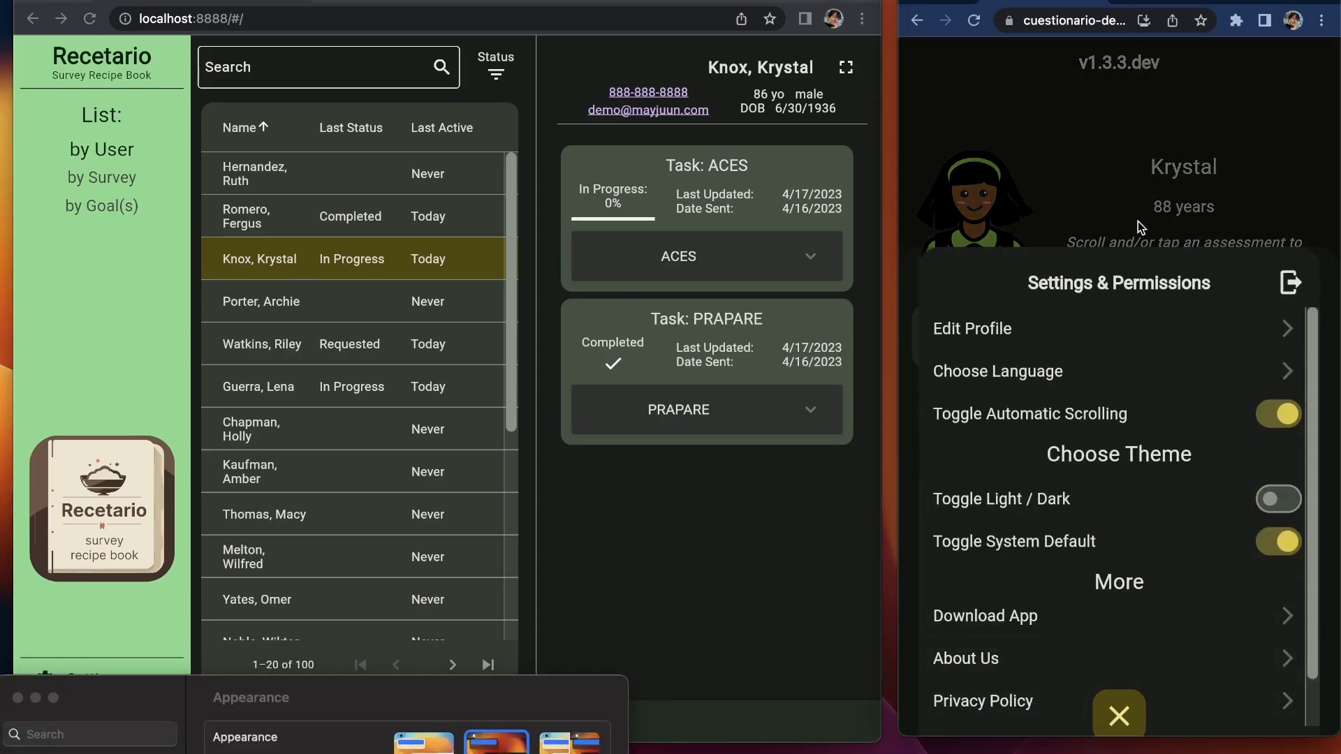
pyautogui.click(1179, 204)
pyautogui.click(1027, 343)
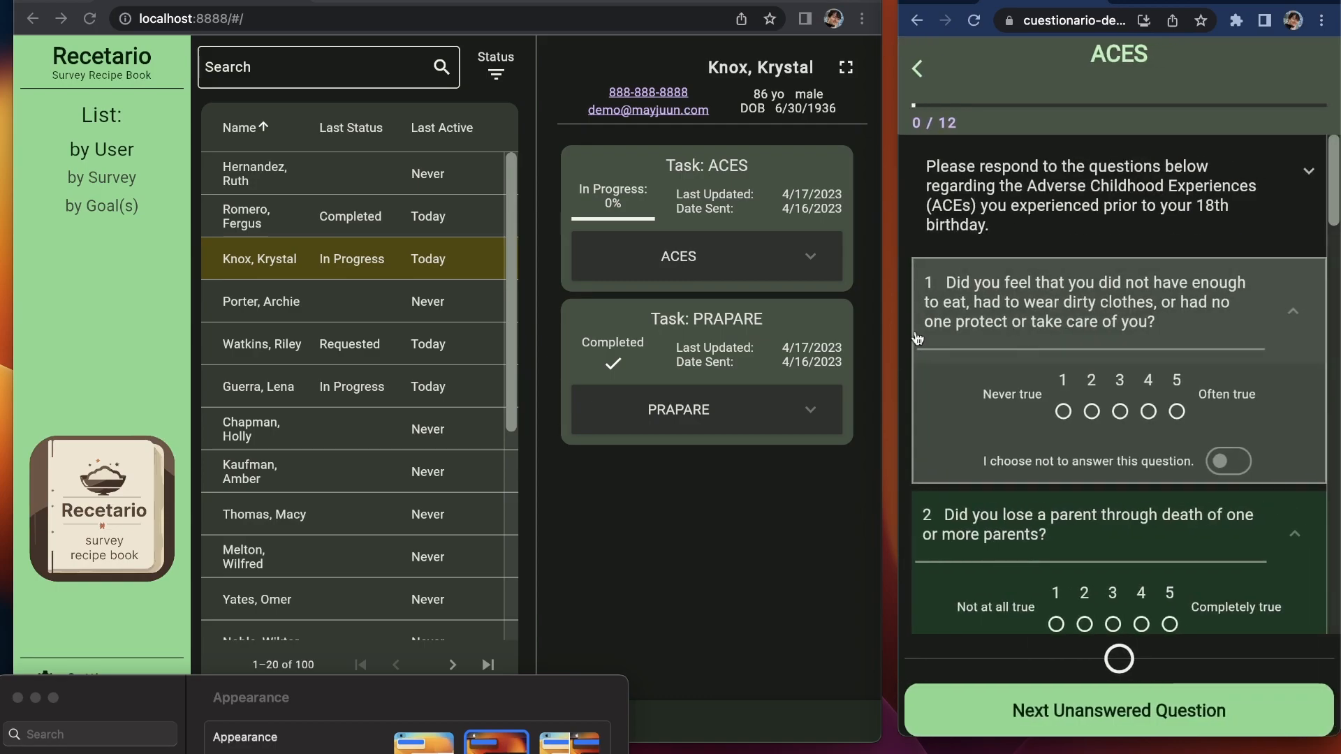
# Step: Switch the system appearance to Light
pyautogui.click(499, 752)
pyautogui.click(424, 743)
pyautogui.click(703, 549)
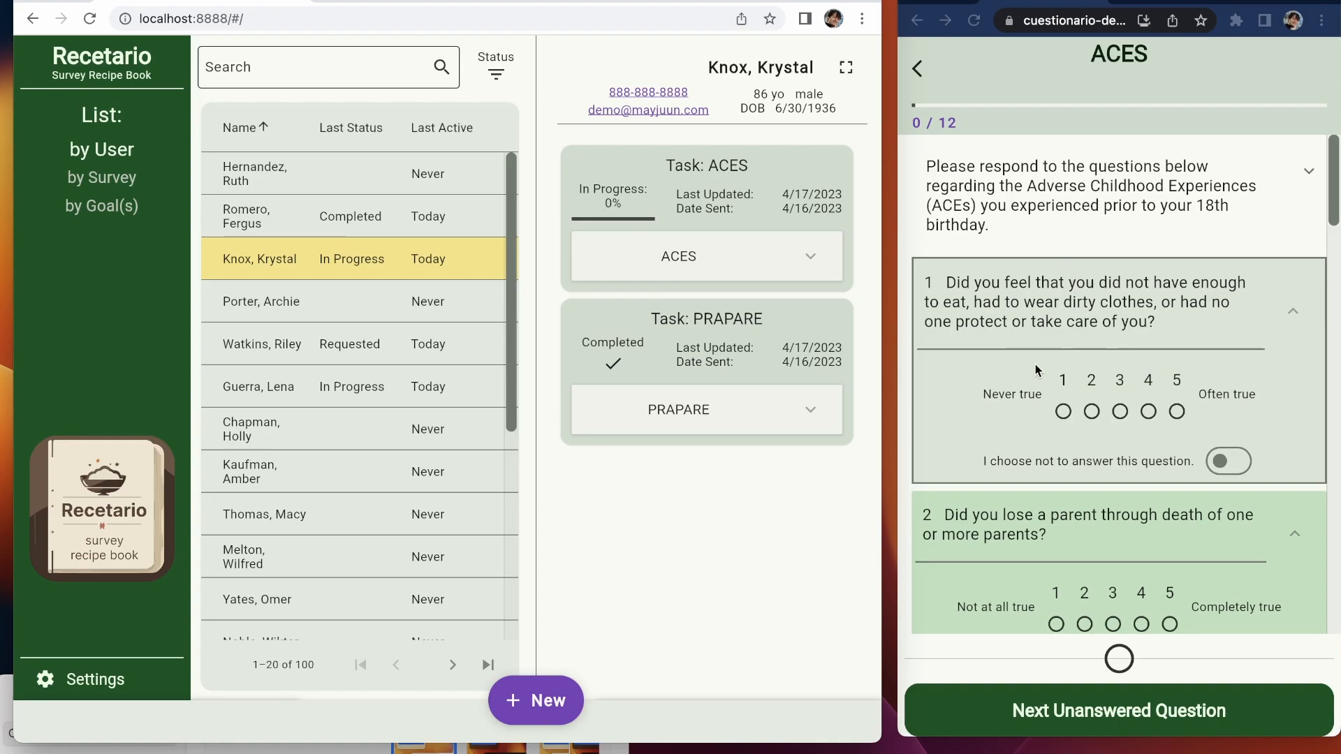
# Step: Answer all 12 ACES questions on the 1–5 scale
pyautogui.click(1124, 403)
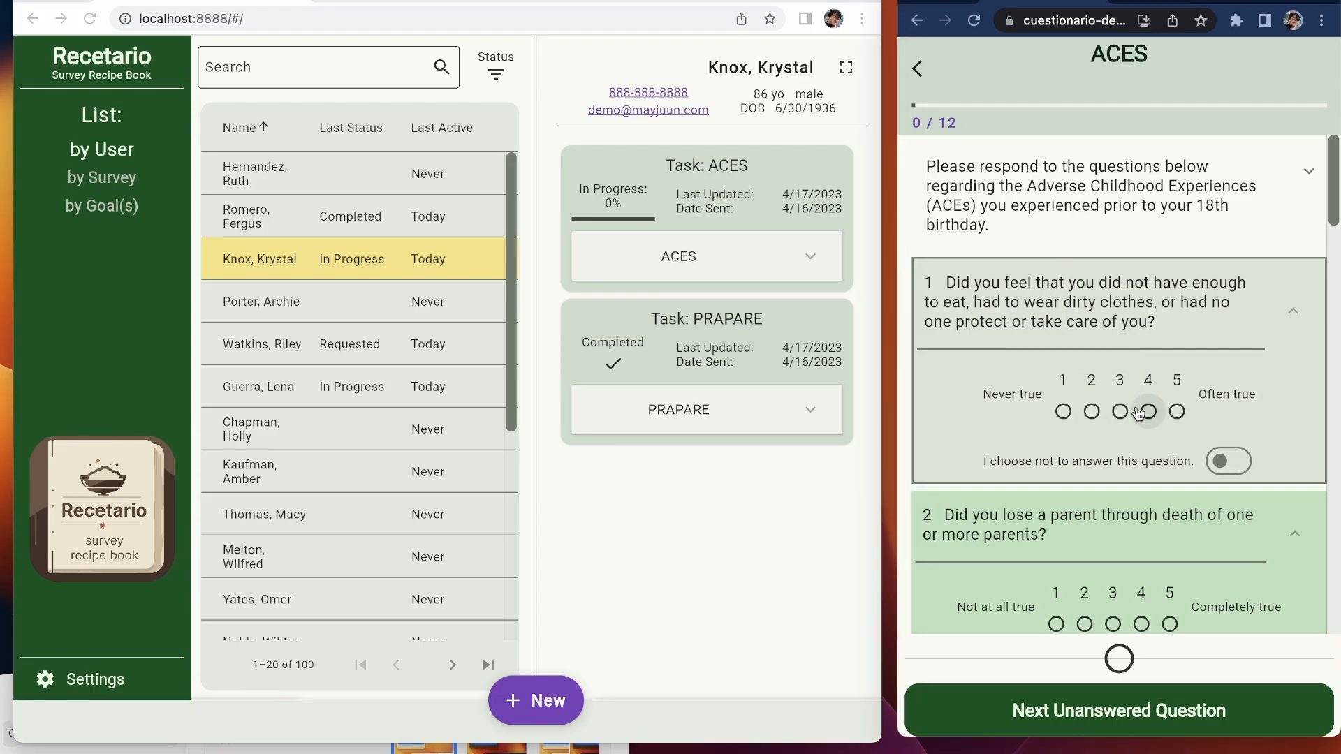
pyautogui.click(1148, 411)
pyautogui.click(1141, 473)
pyautogui.click(1141, 528)
pyautogui.scroll(-1, 1144, 489)
pyautogui.click(1141, 553)
pyautogui.click(1143, 552)
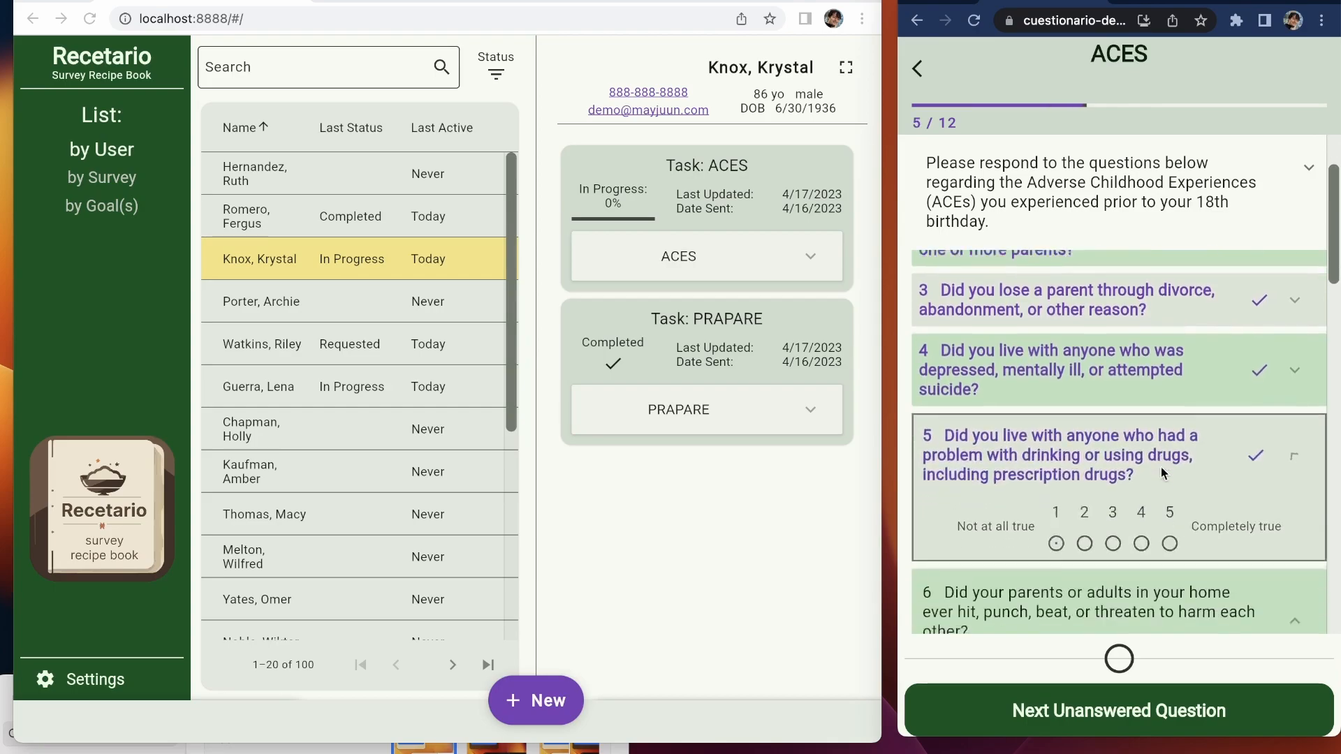
pyautogui.click(1146, 524)
pyautogui.click(1148, 587)
pyautogui.click(1149, 593)
pyautogui.press('4')
pyautogui.press('4')
pyautogui.press('4')
pyautogui.press('4')
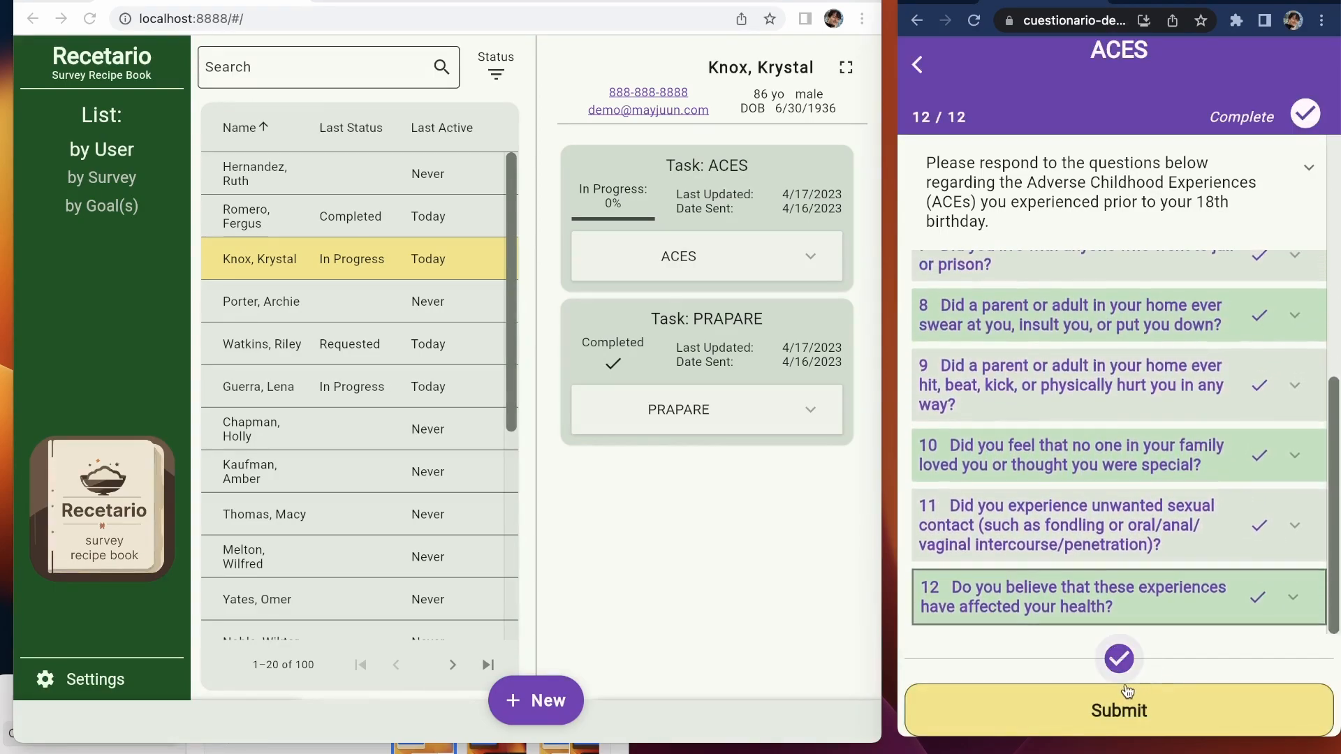
# Step: Submit the ACES survey, confirm it, and acknowledge the completion message
pyautogui.click(1121, 699)
pyautogui.click(1216, 427)
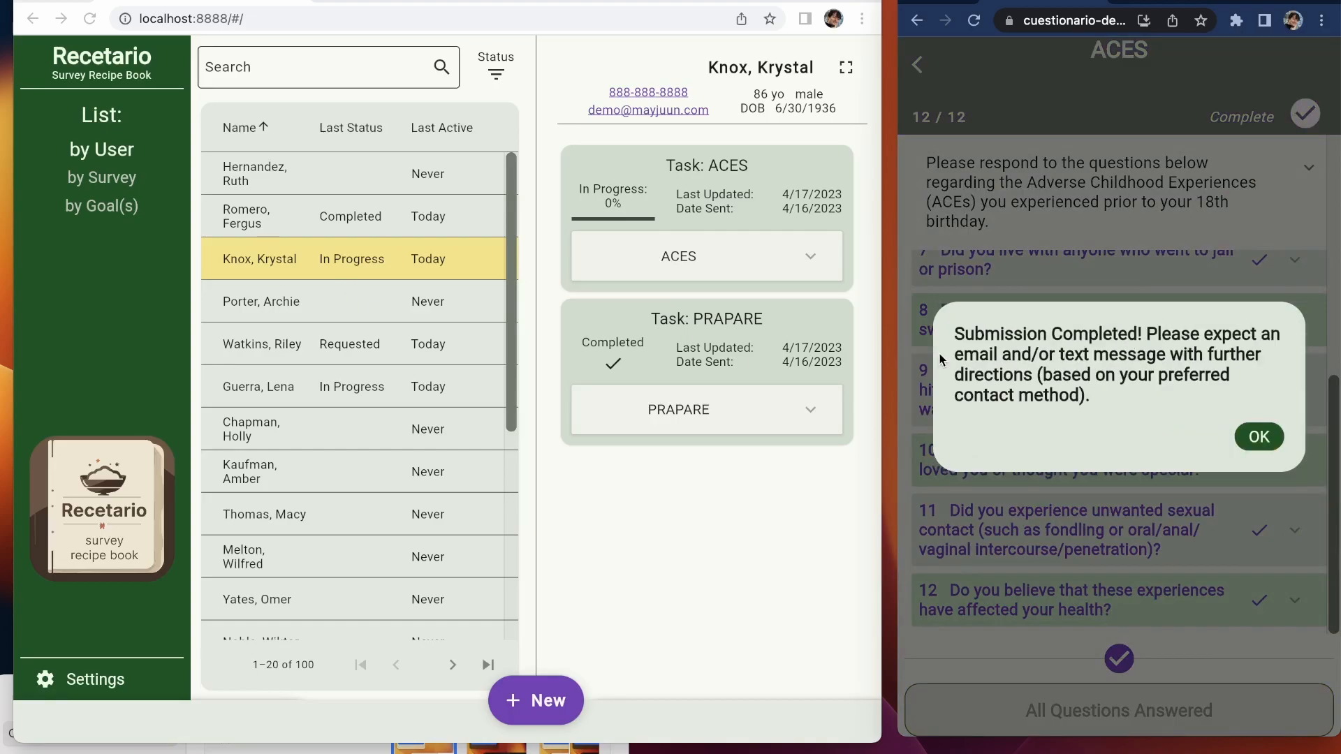
pyautogui.click(1256, 437)
pyautogui.click(182, 28)
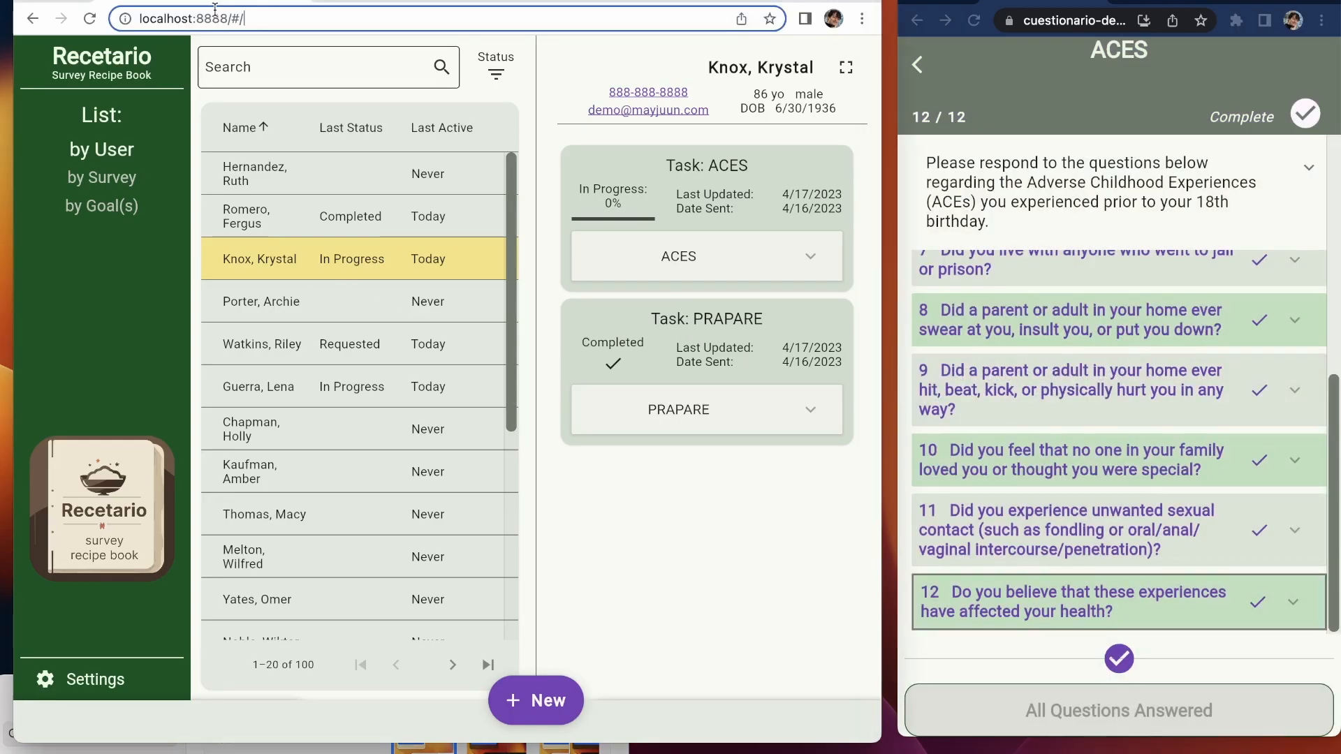
# Step: Reload Recetario, review the first patient's completed ACES scores, and open the second patient's record
pyautogui.press('Return')
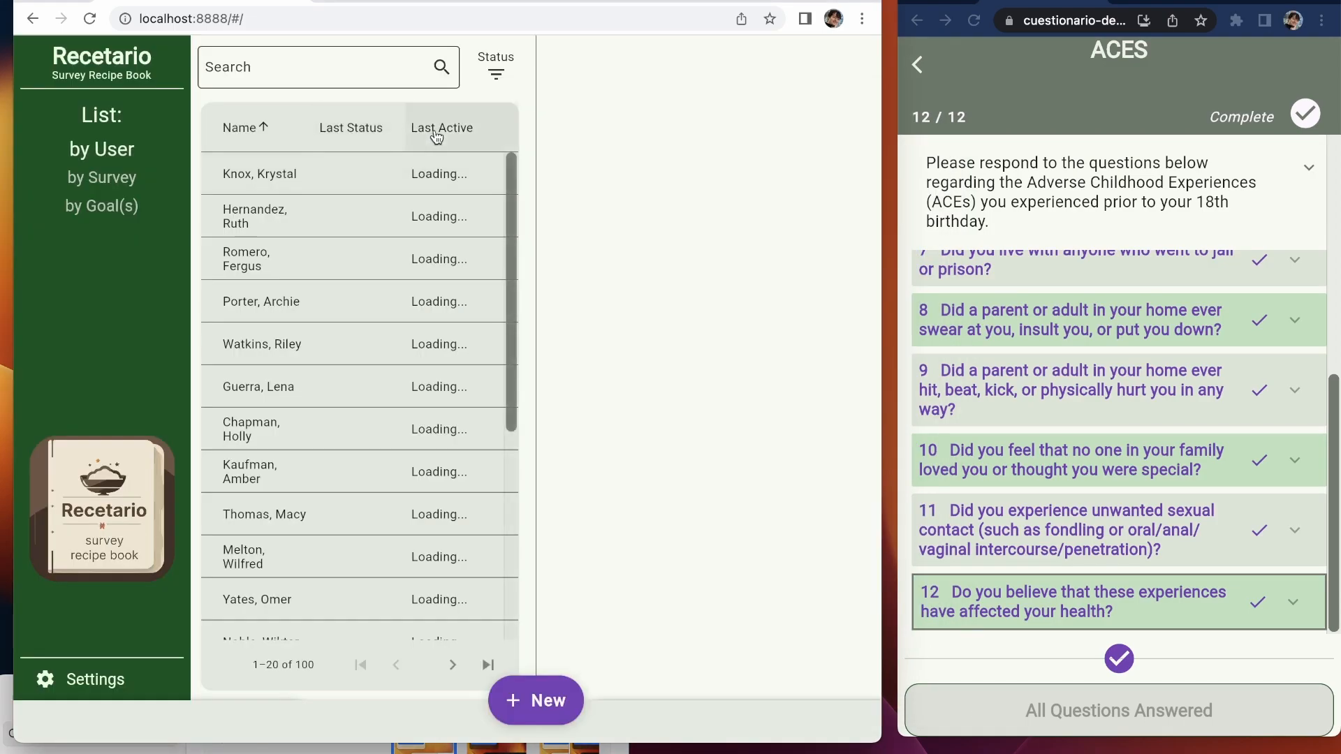
pyautogui.click(308, 174)
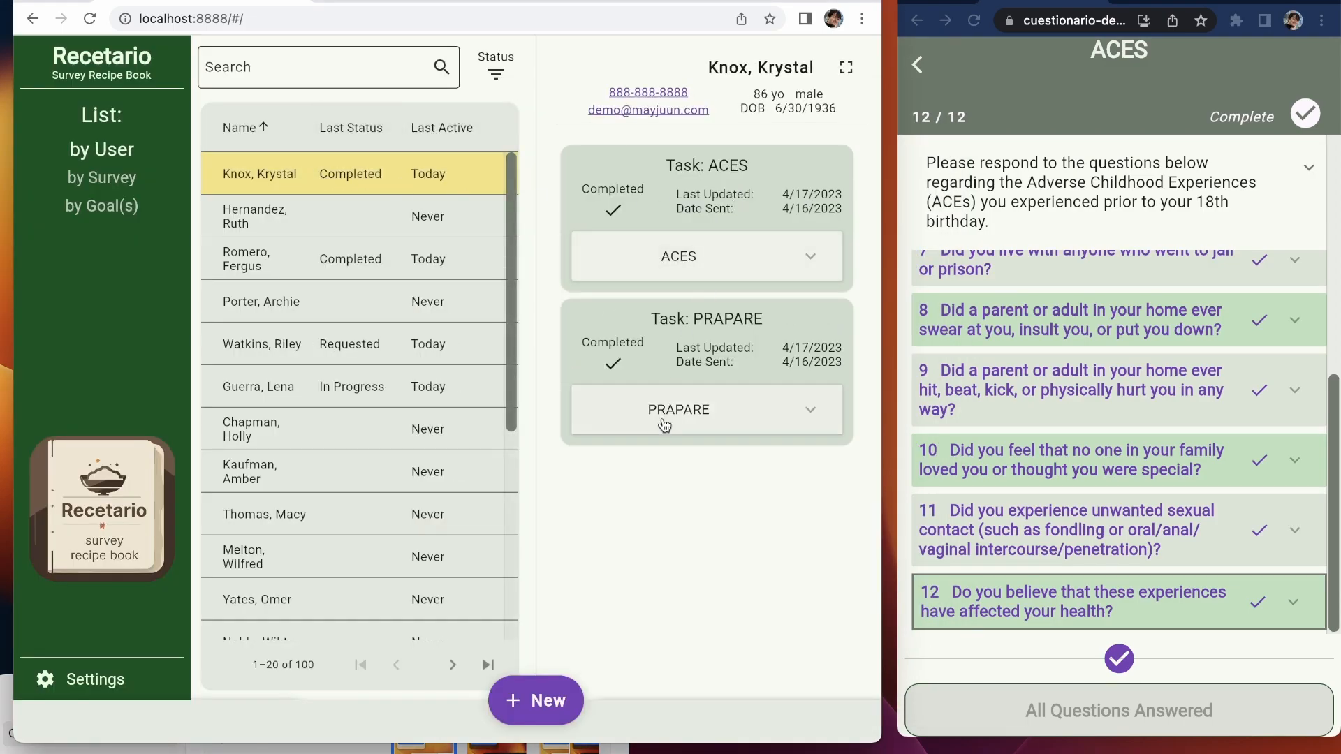
pyautogui.click(731, 283)
pyautogui.scroll(-5, 765, 371)
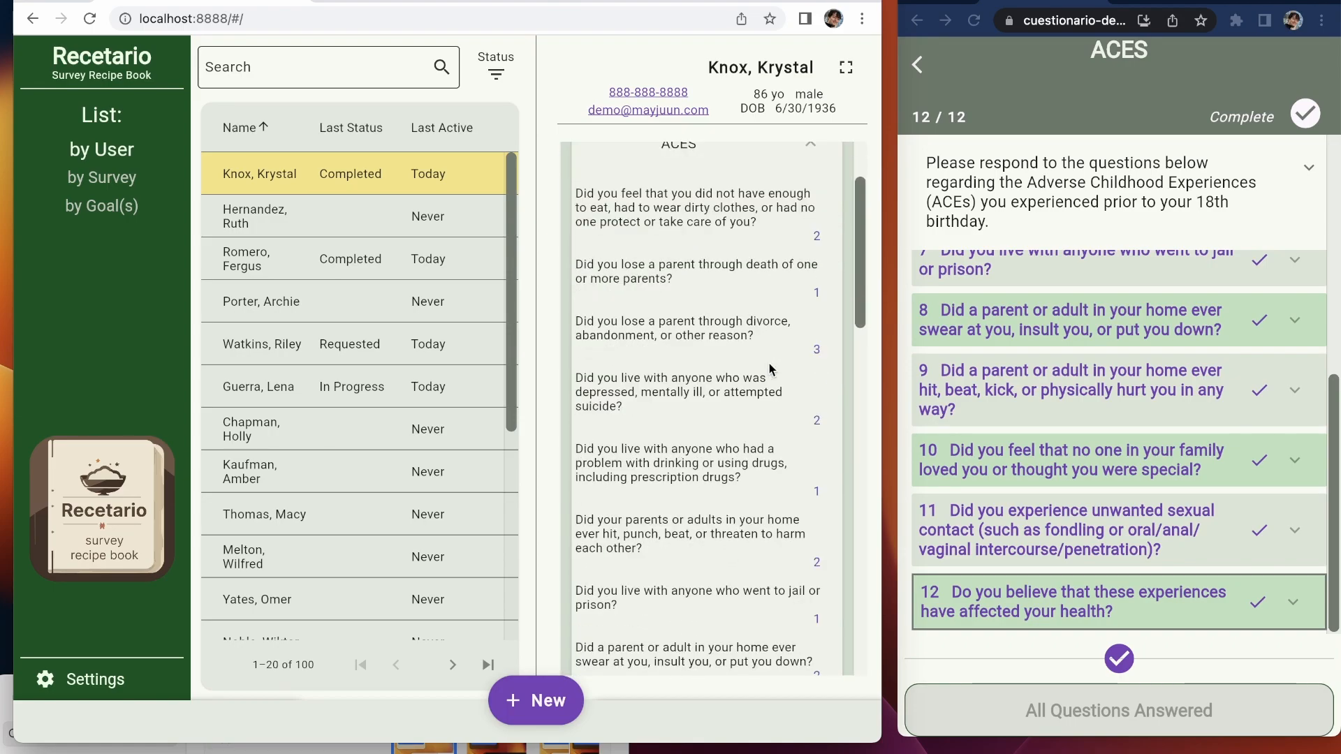
pyautogui.scroll(-2, 763, 378)
pyautogui.scroll(7, 765, 377)
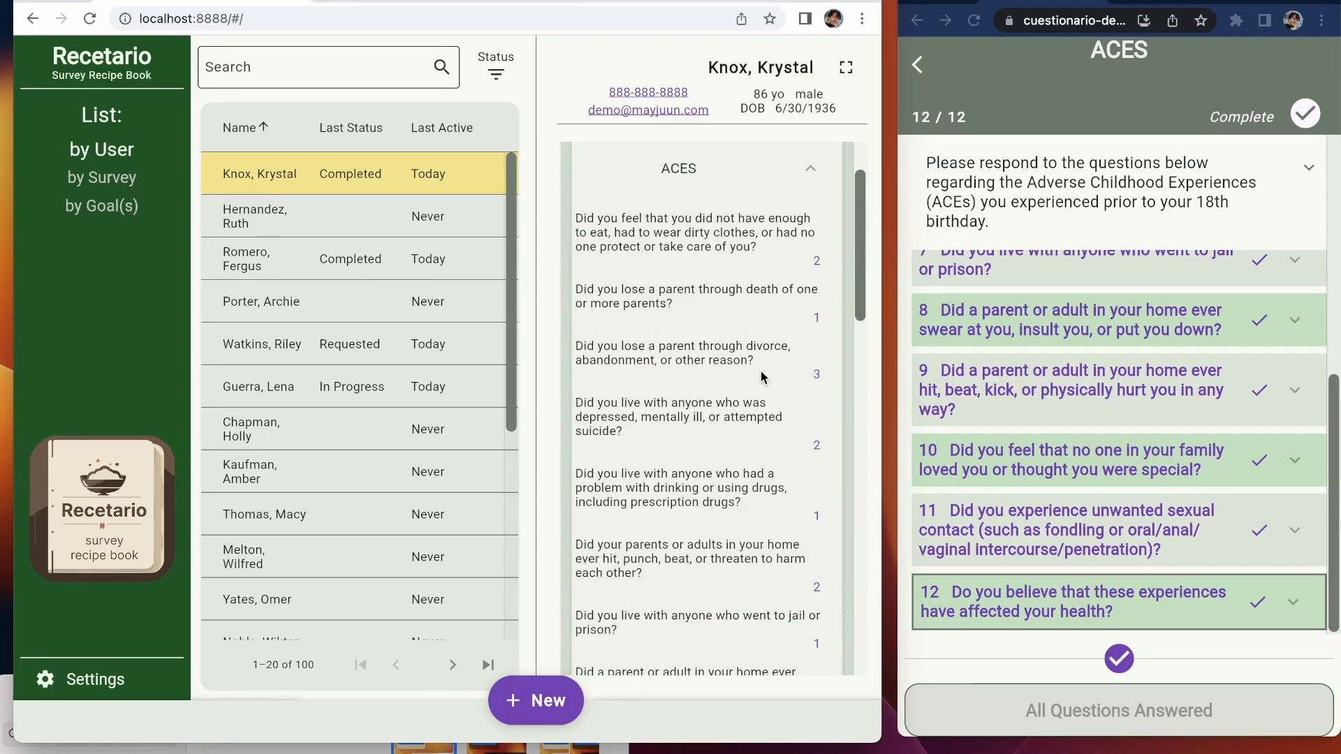
pyautogui.click(715, 268)
pyautogui.click(336, 218)
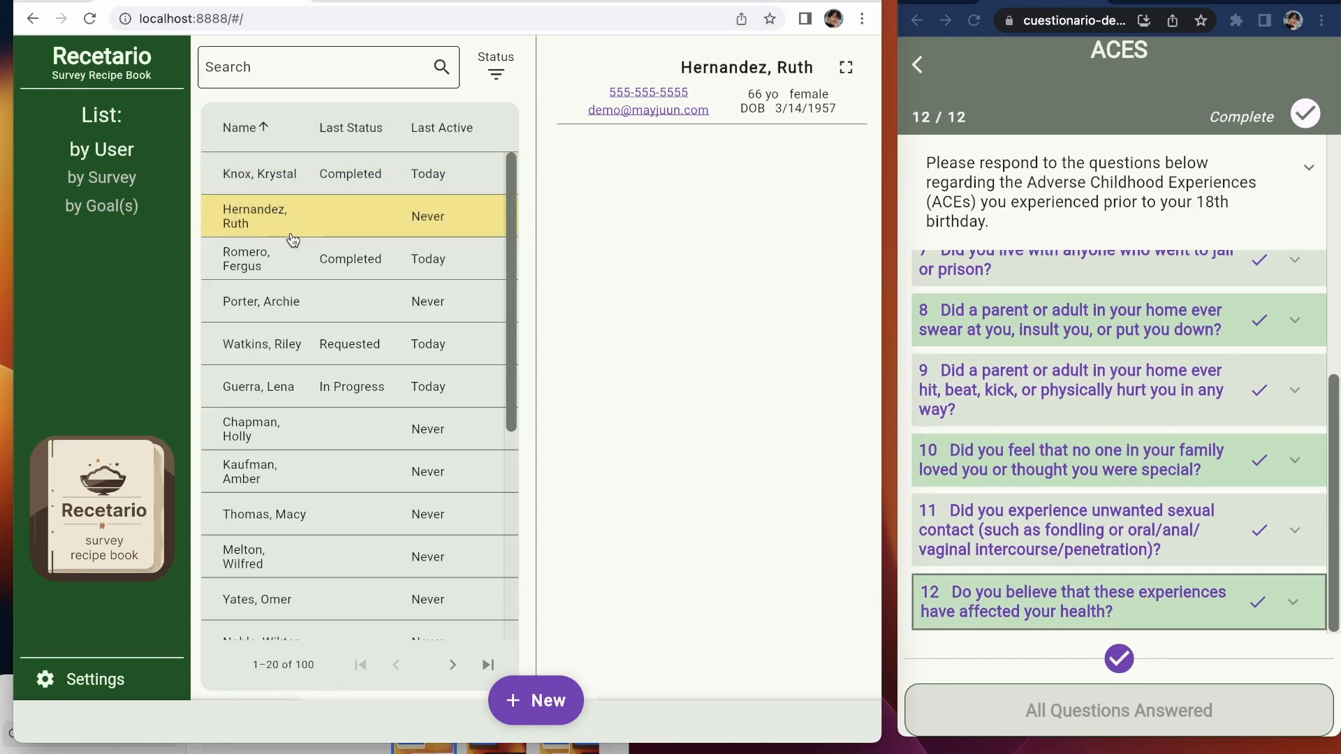
# Step: Start a new task for the patient and add the PRAPARE questionnaire
pyautogui.click(543, 705)
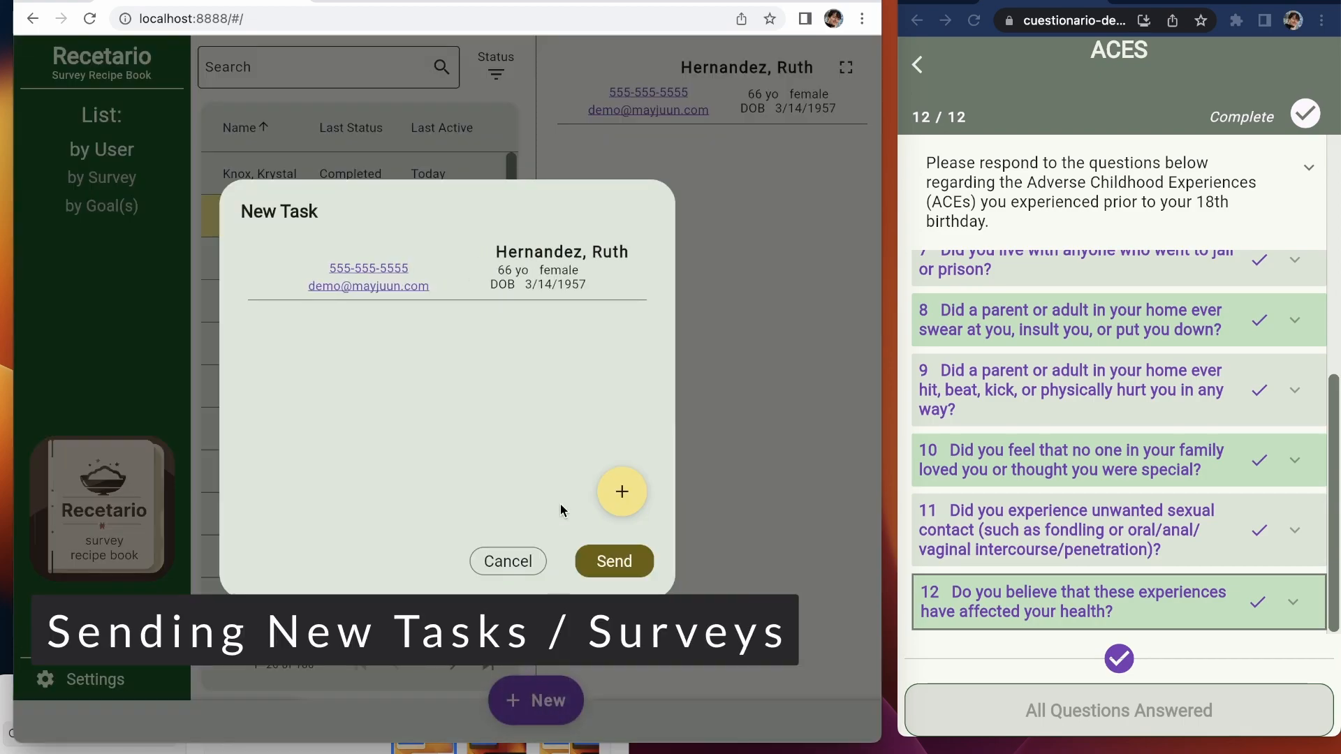
pyautogui.click(628, 503)
pyautogui.click(624, 370)
pyautogui.click(510, 333)
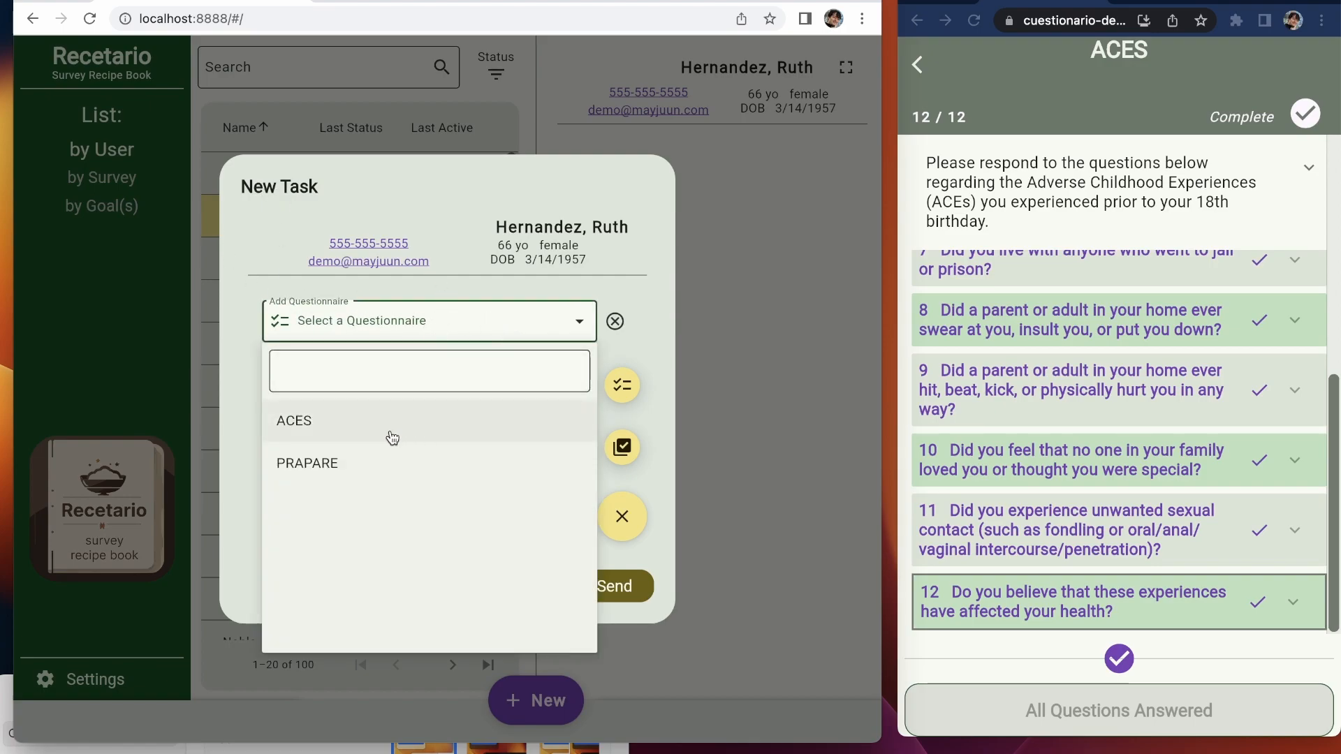
pyautogui.click(379, 464)
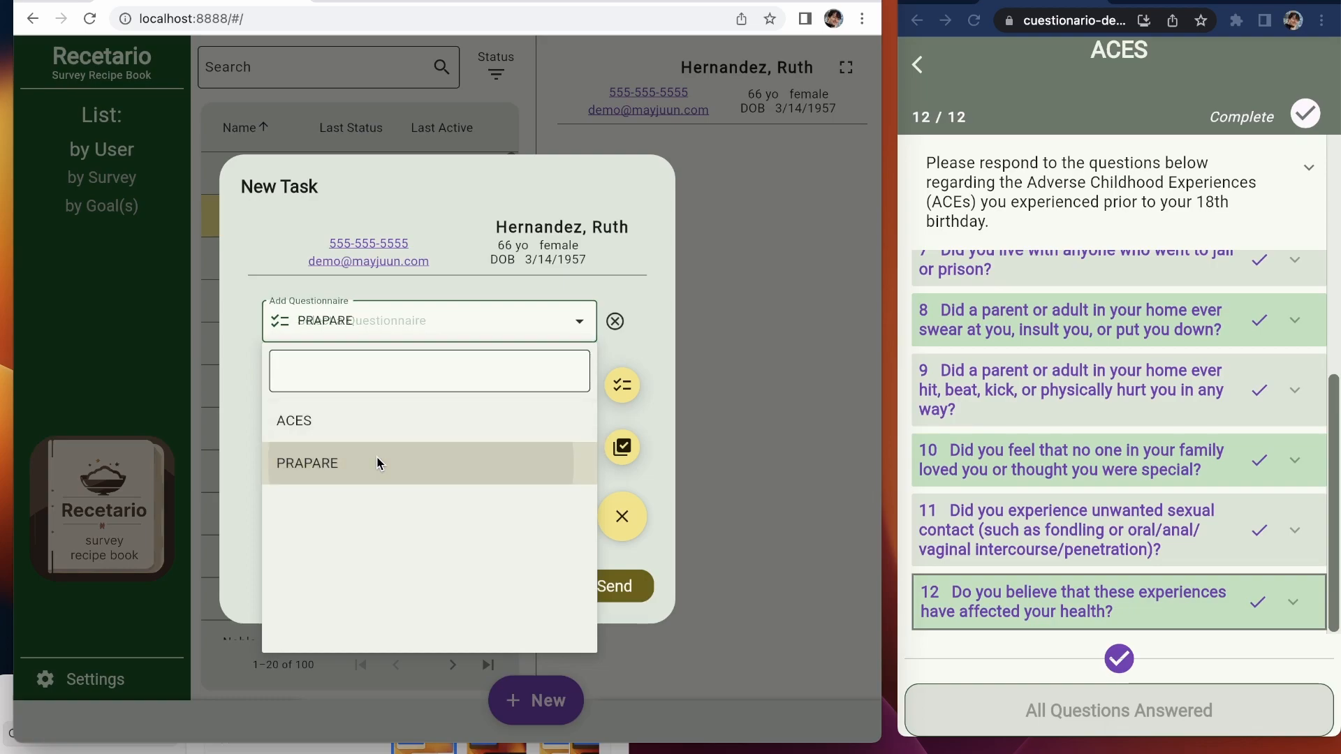
# Step: Add ACES as the task's second questionnaire
pyautogui.click(610, 395)
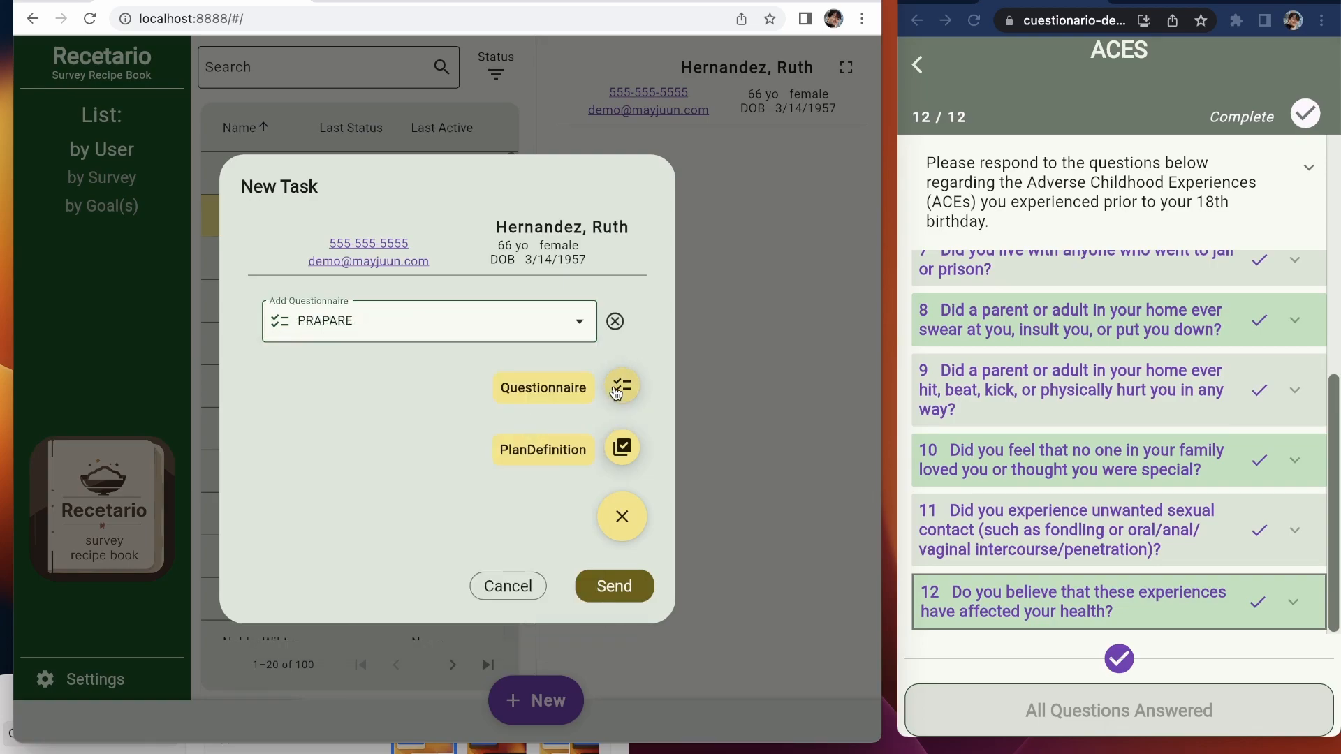
pyautogui.click(389, 347)
pyautogui.click(321, 445)
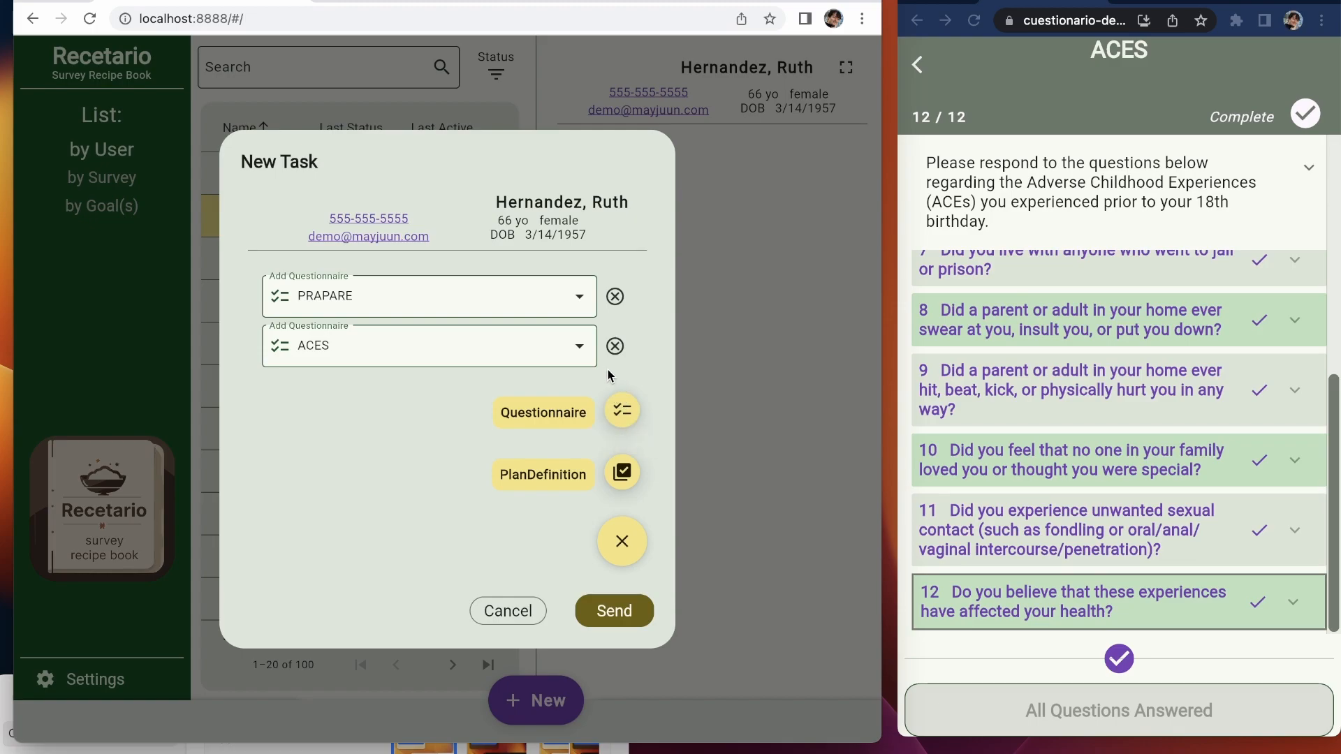
# Step: Recheck the ACES entry's choices, leave them unchanged, and close the add-item options
pyautogui.click(535, 353)
pyautogui.click(328, 404)
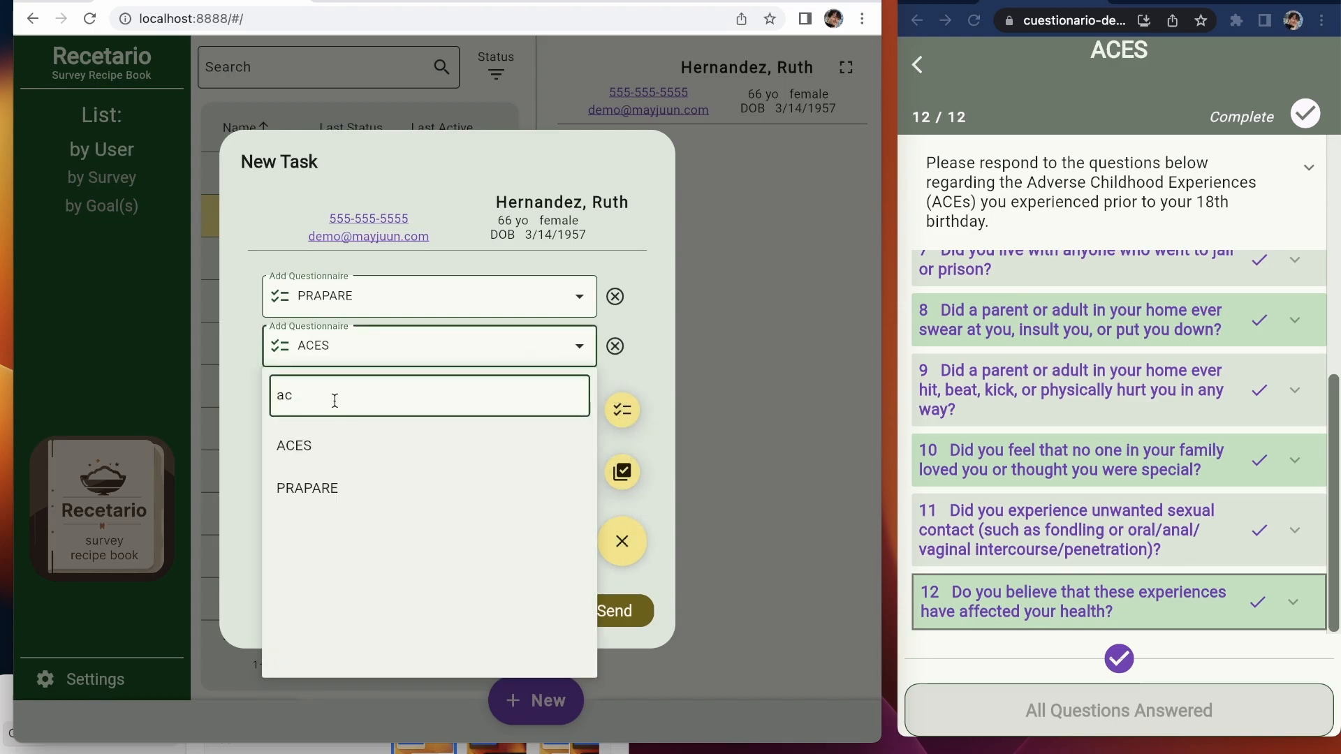
pyautogui.press('BackSpace')
pyautogui.press('BackSpace')
pyautogui.click(706, 568)
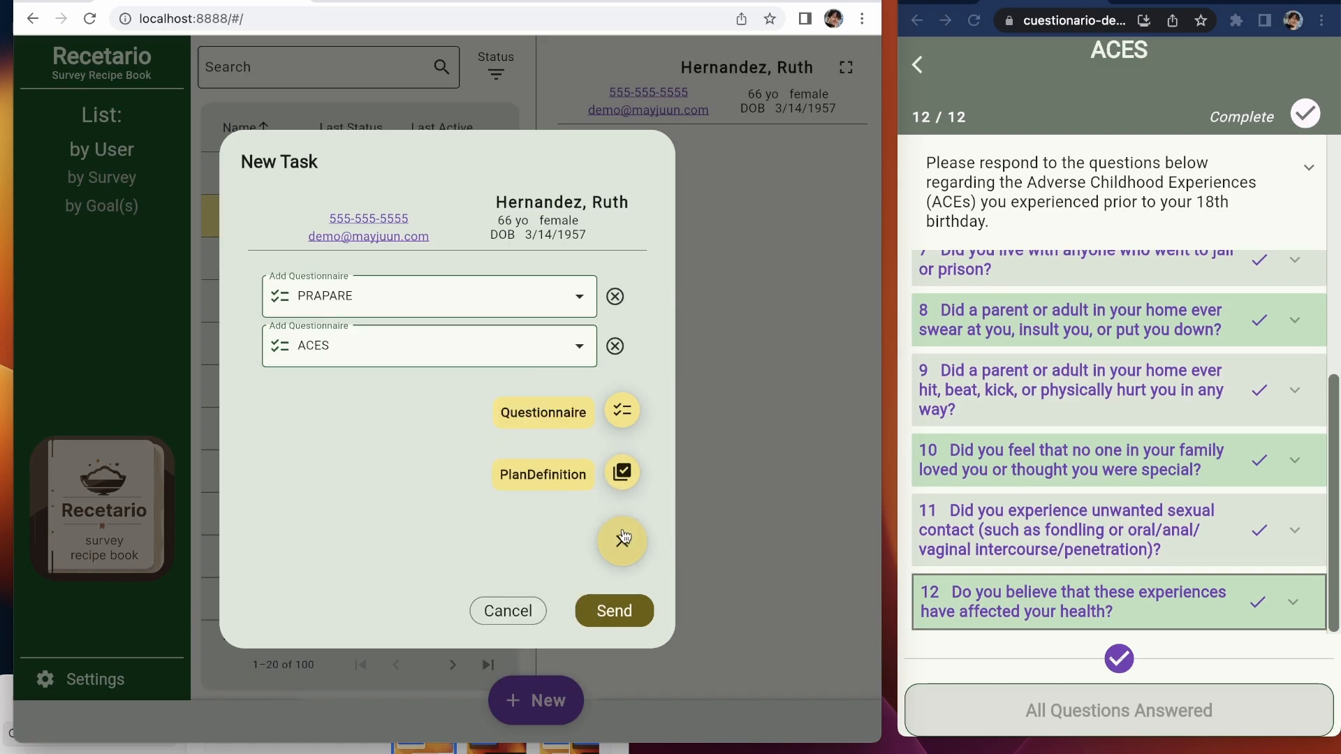
pyautogui.click(623, 539)
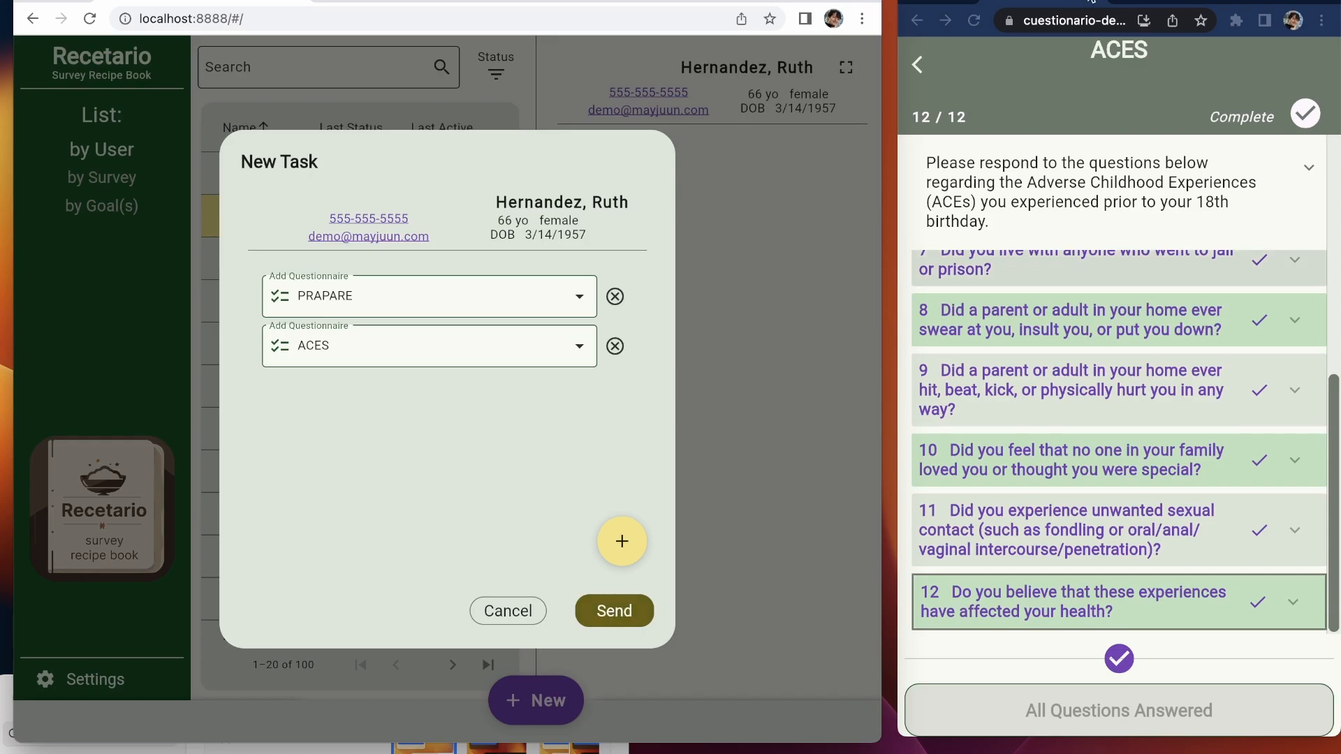
pyautogui.click(1094, 1)
# Step: Send the task with PRAPARE and ACES, then reload Recetario to show it Requested
pyautogui.click(995, 115)
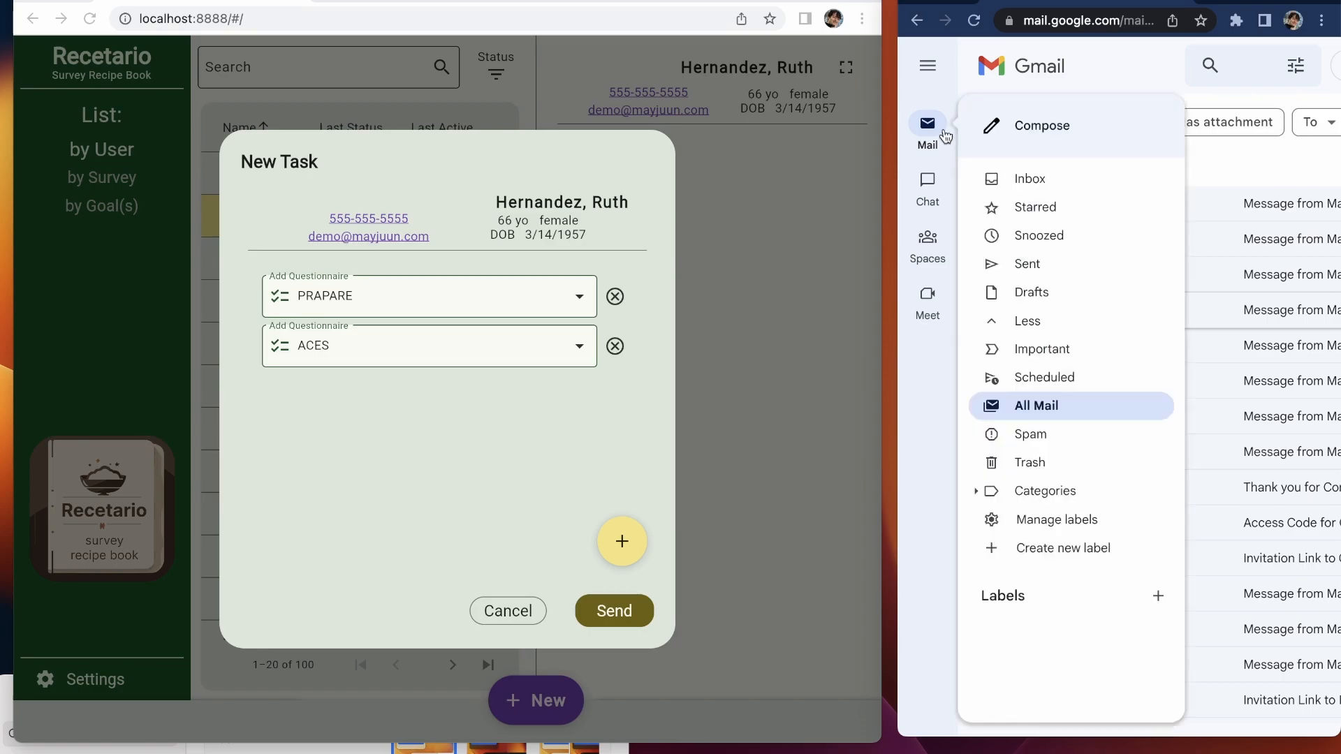
pyautogui.click(929, 126)
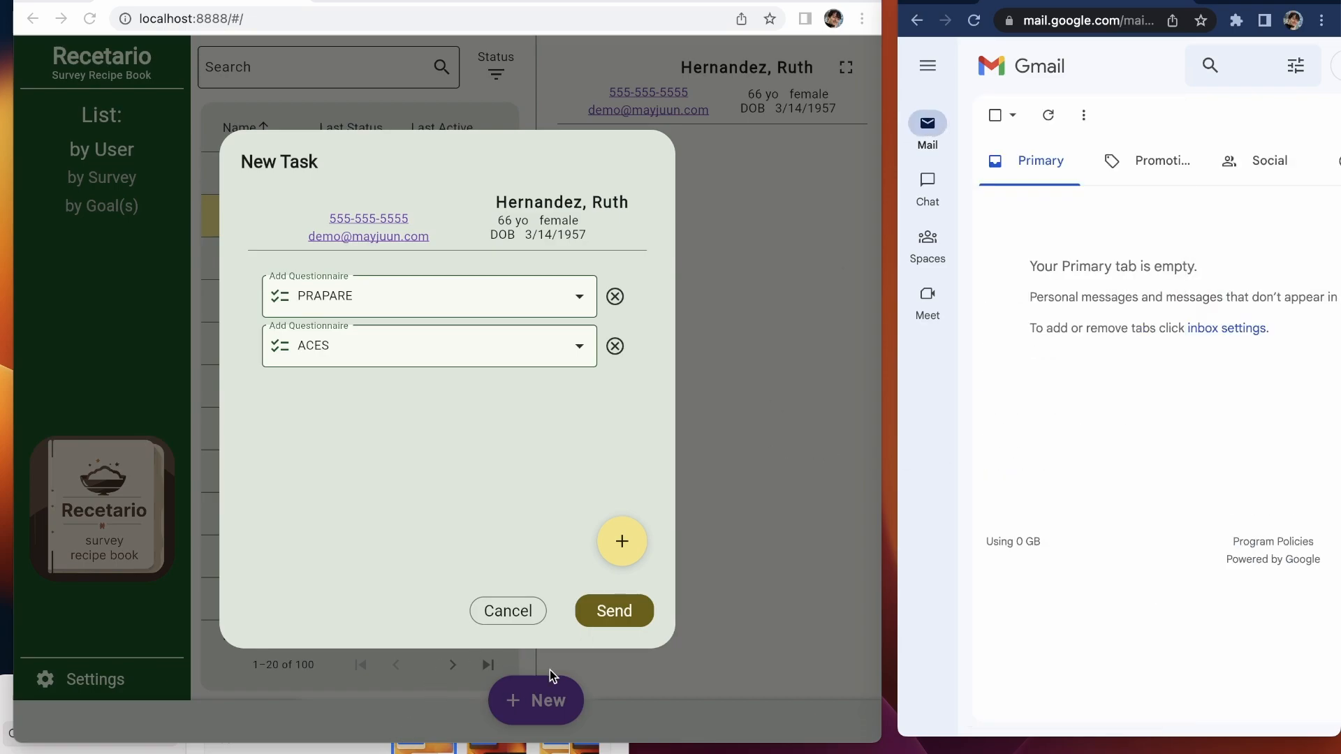
pyautogui.click(606, 624)
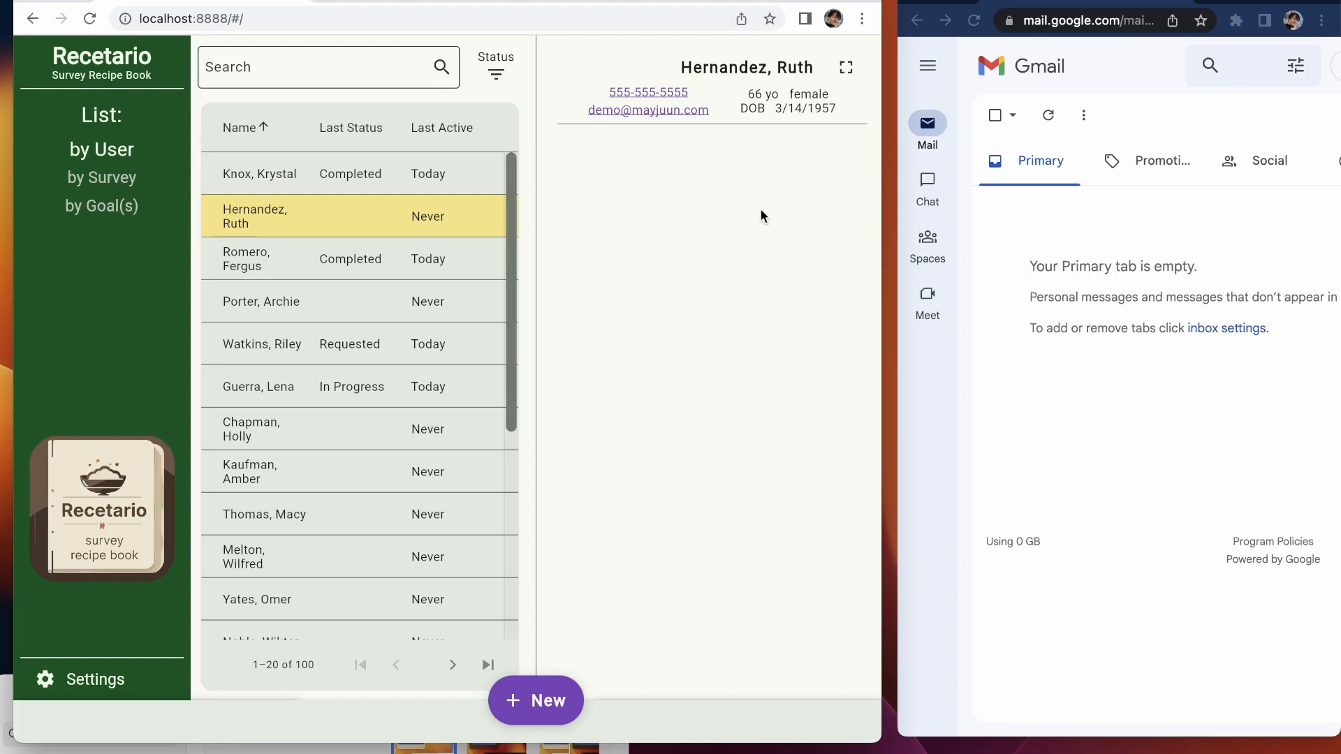
pyautogui.click(396, 12)
pyautogui.press('Return')
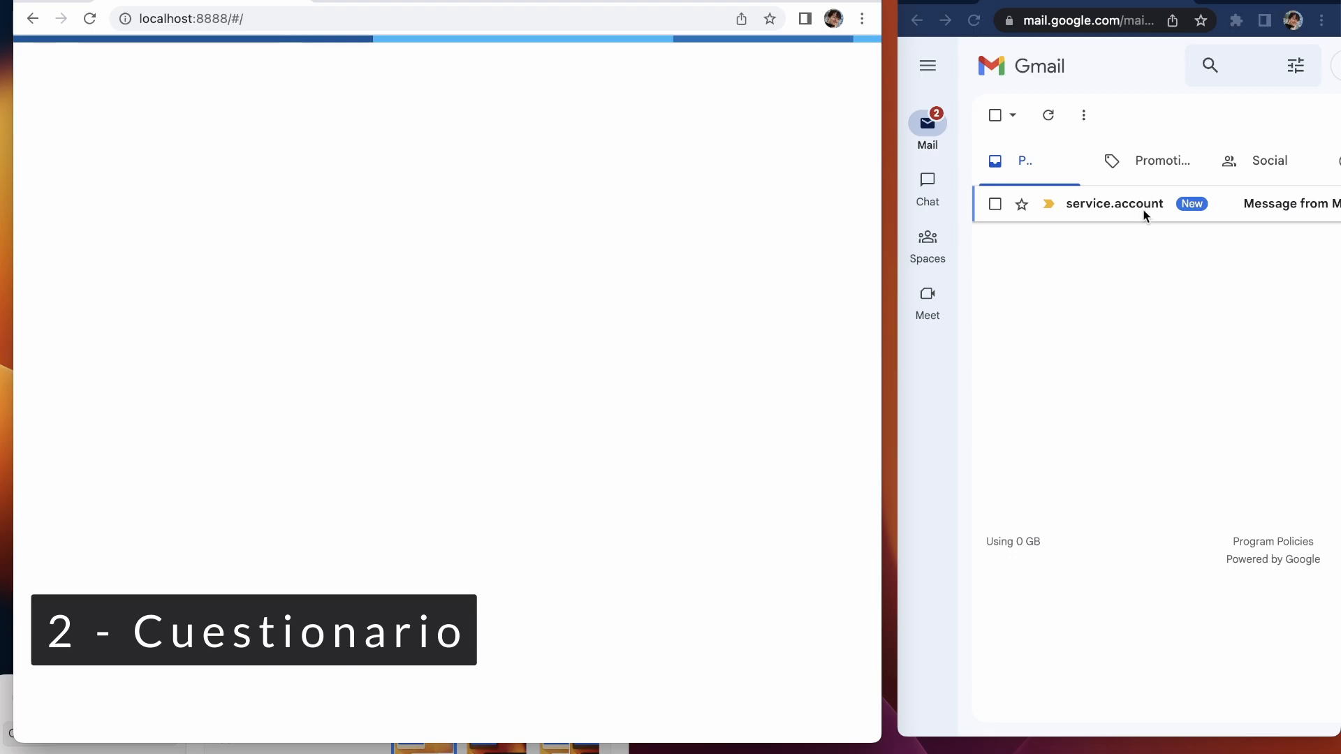
# Step: Open the new task email from the service account and follow its task link
pyautogui.click(1138, 208)
pyautogui.click(1135, 209)
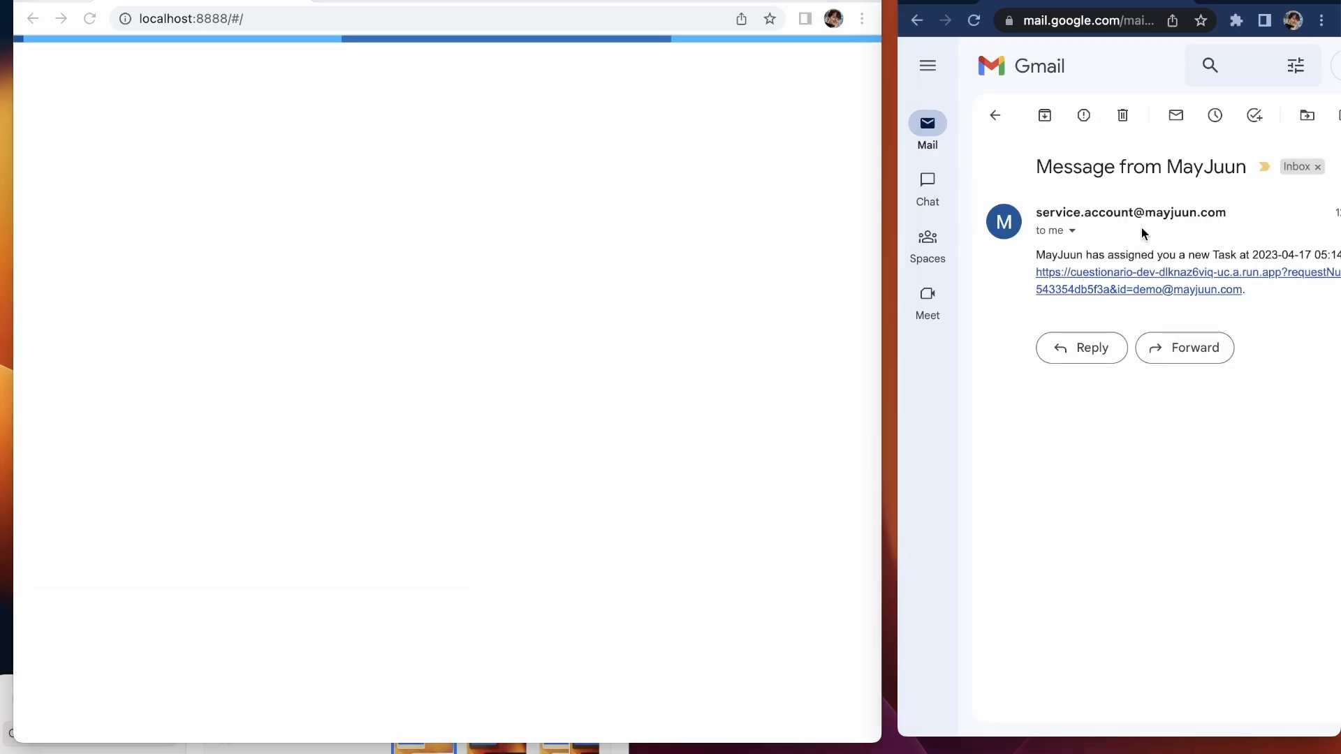
pyautogui.click(1123, 274)
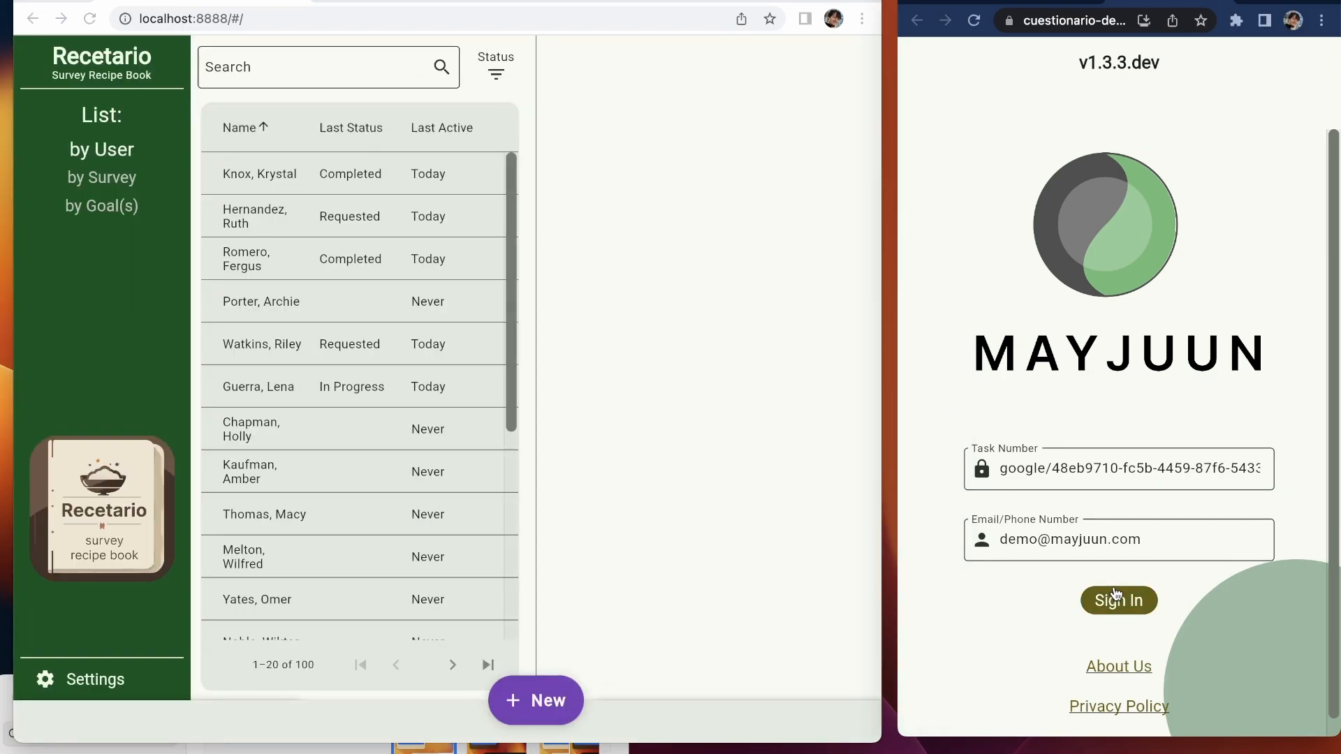
# Step: Sign in with the demo Google account and switch Cuestionario's language to Español
pyautogui.click(1120, 602)
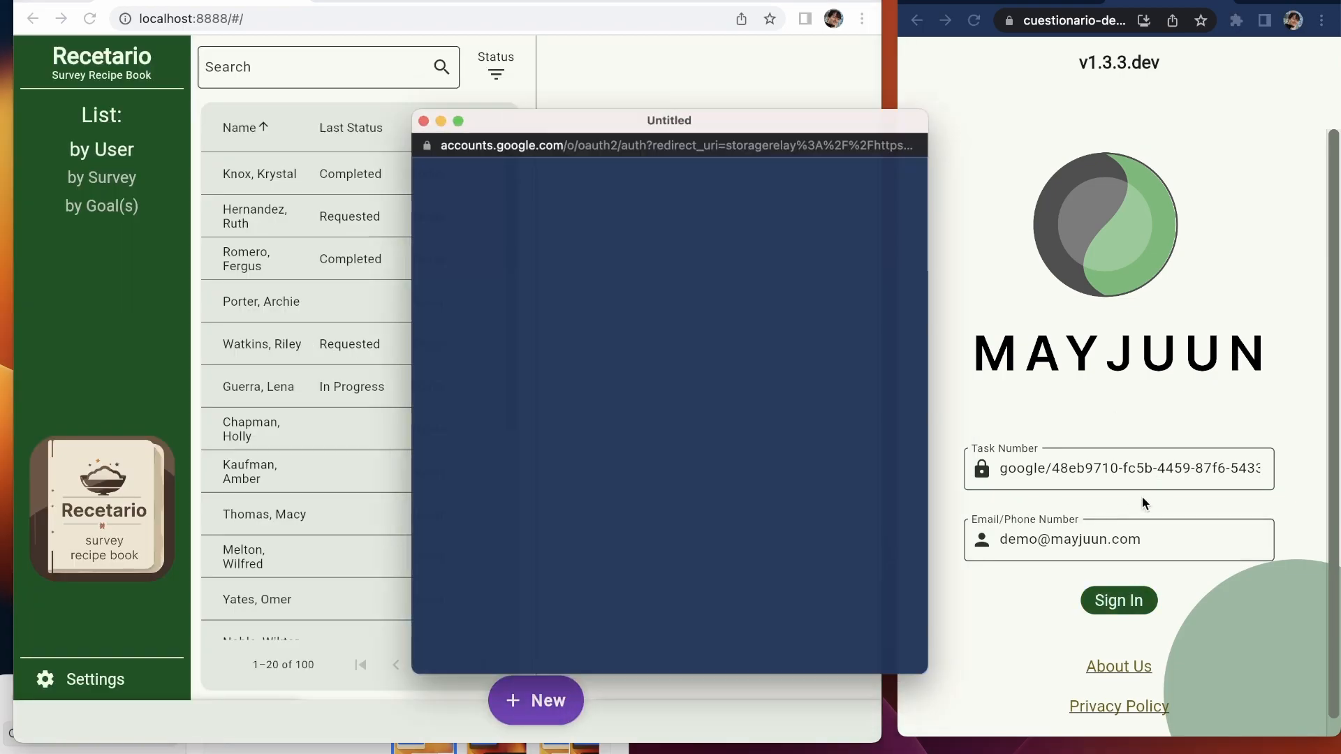
pyautogui.click(677, 498)
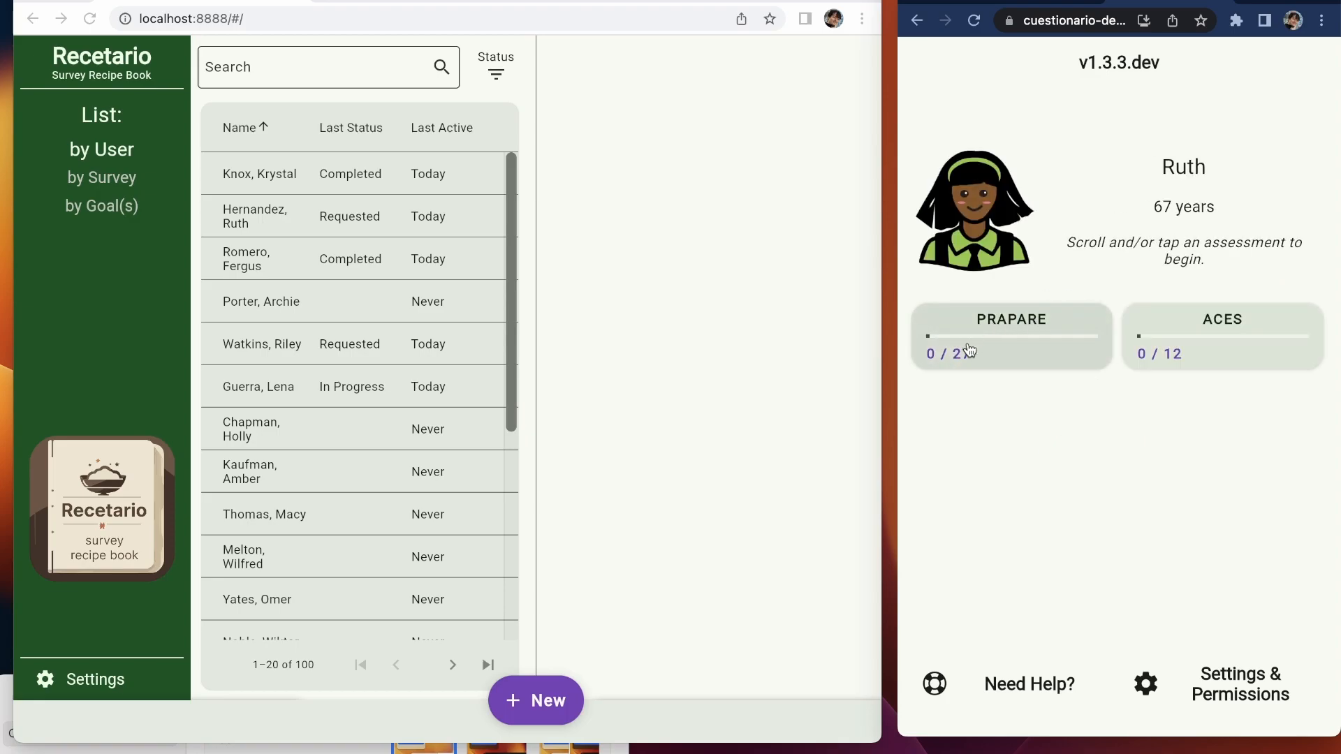
pyautogui.click(1173, 681)
pyautogui.click(1094, 391)
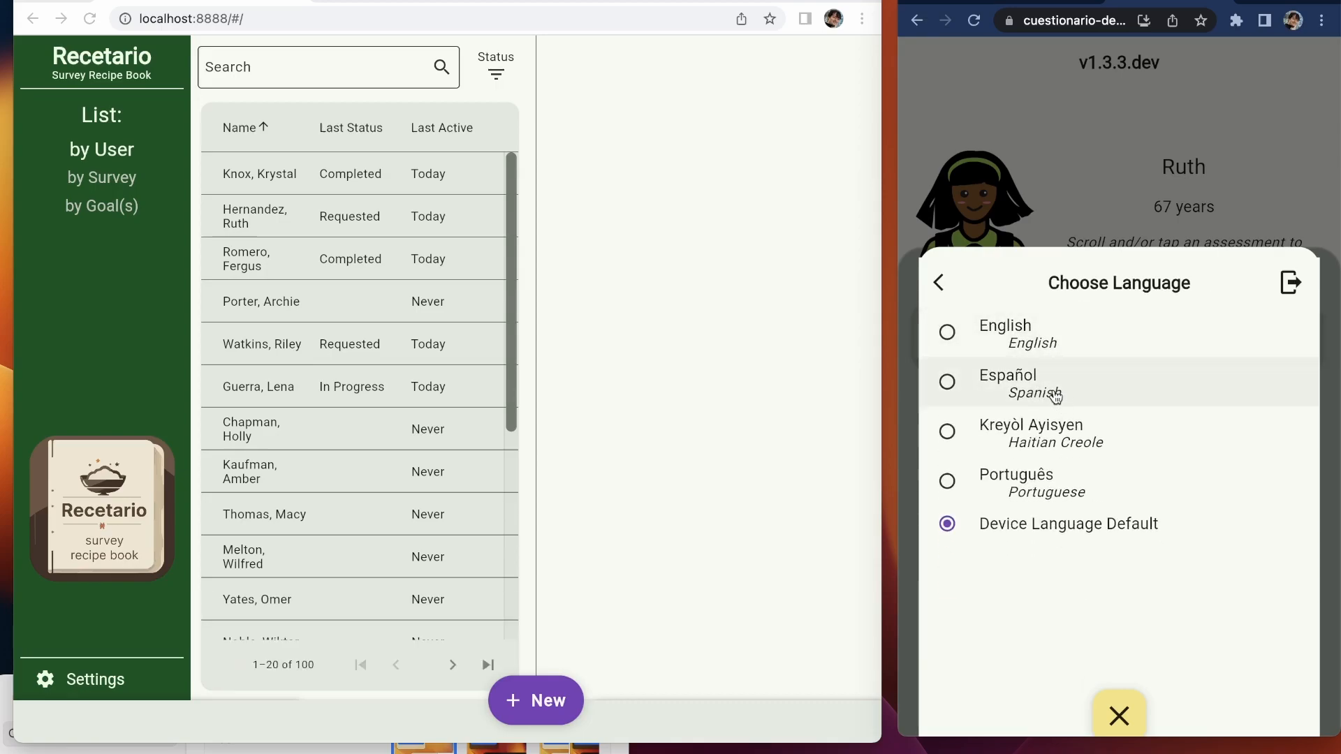
pyautogui.click(1055, 396)
pyautogui.click(1131, 214)
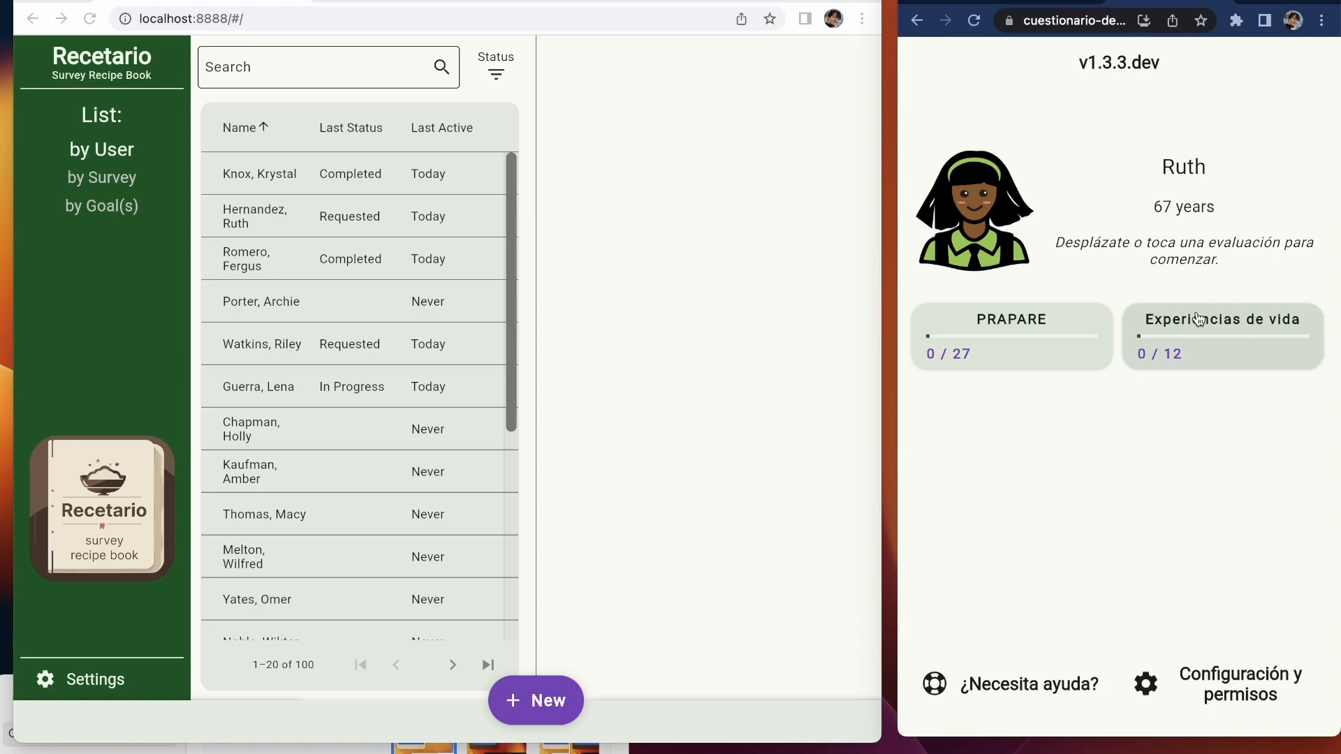
# Step: Open Experiencias de vida and answer questions 1–7 (1: 3, 2: 5, 3: 2, 4 declined)
pyautogui.click(1023, 340)
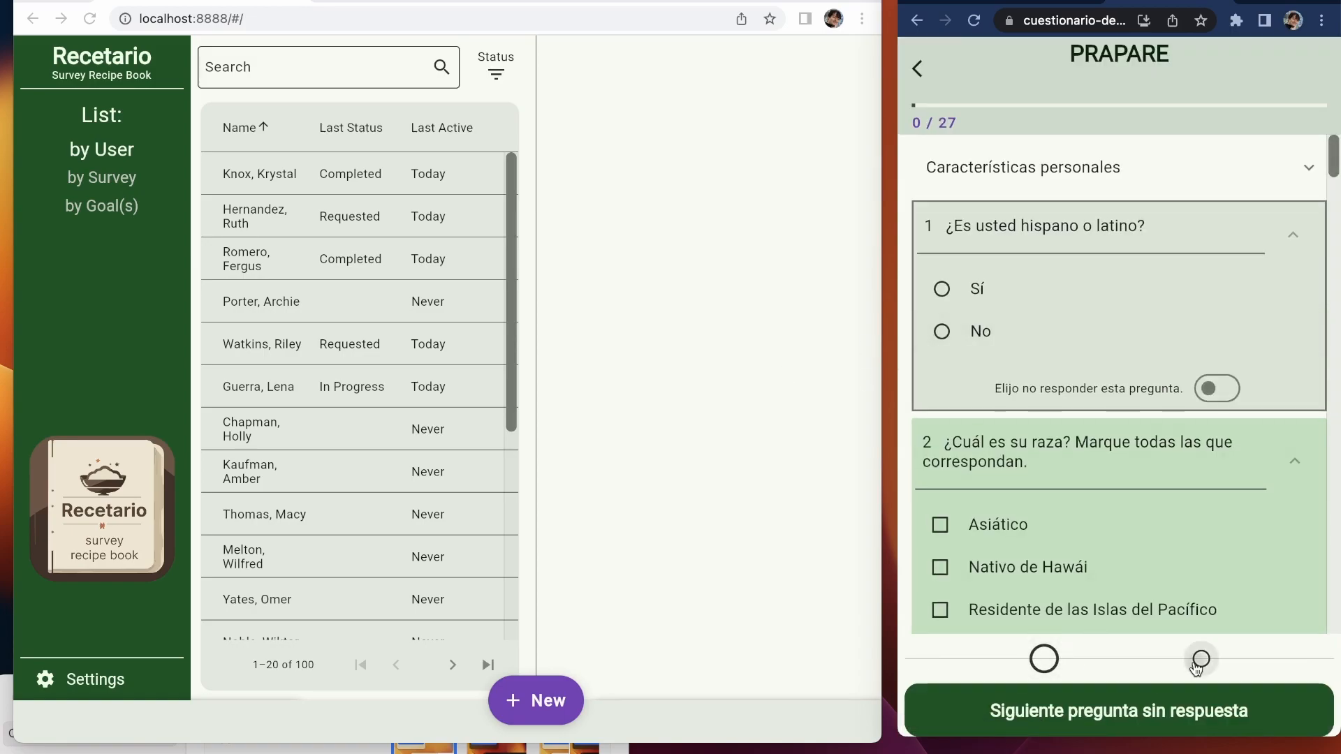
pyautogui.click(1201, 660)
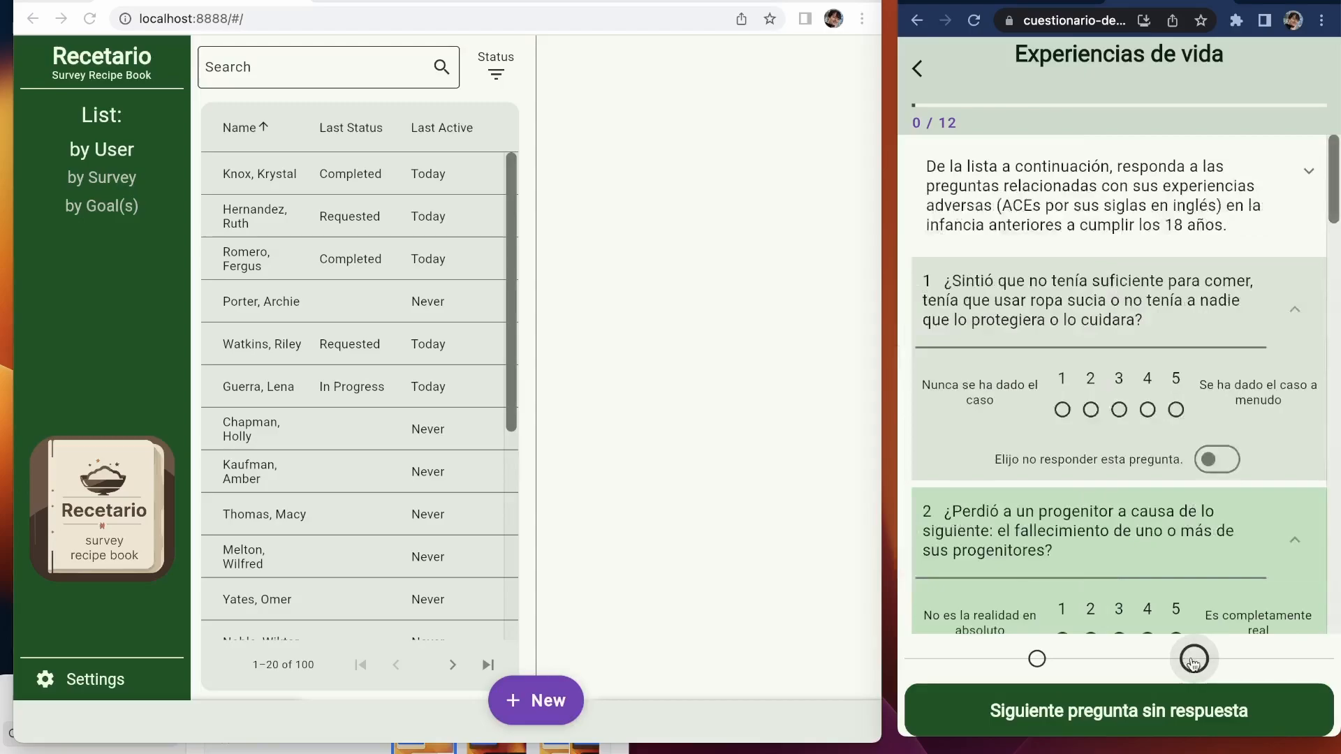
pyautogui.click(1121, 411)
pyautogui.click(1176, 490)
pyautogui.click(1091, 567)
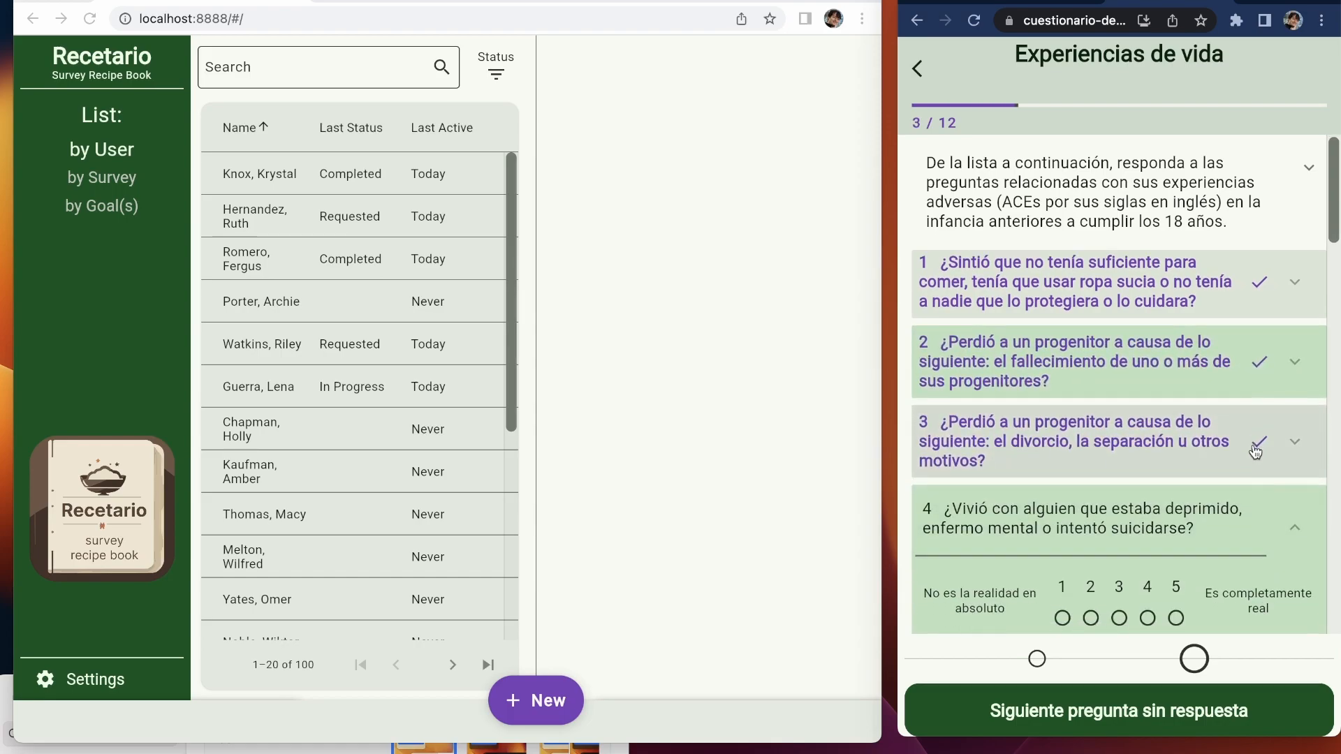
pyautogui.click(1216, 429)
pyautogui.click(1090, 454)
pyautogui.click(1147, 533)
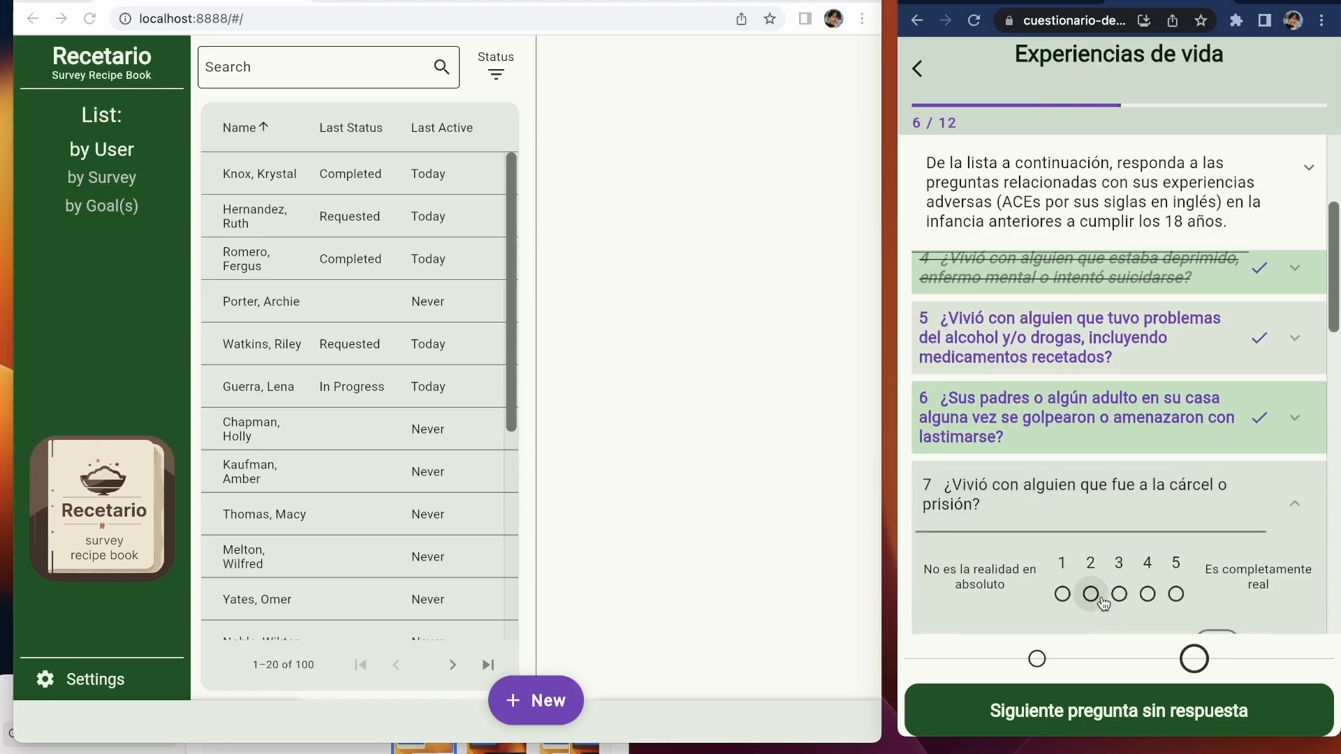
pyautogui.click(1092, 596)
# Step: Answer questions 8–12 (8 declined, 10: 4) and return home with the survey Completo
pyautogui.click(1120, 368)
pyautogui.click(1148, 429)
pyautogui.click(1110, 704)
pyautogui.click(1131, 538)
pyautogui.click(1119, 507)
pyautogui.click(1118, 556)
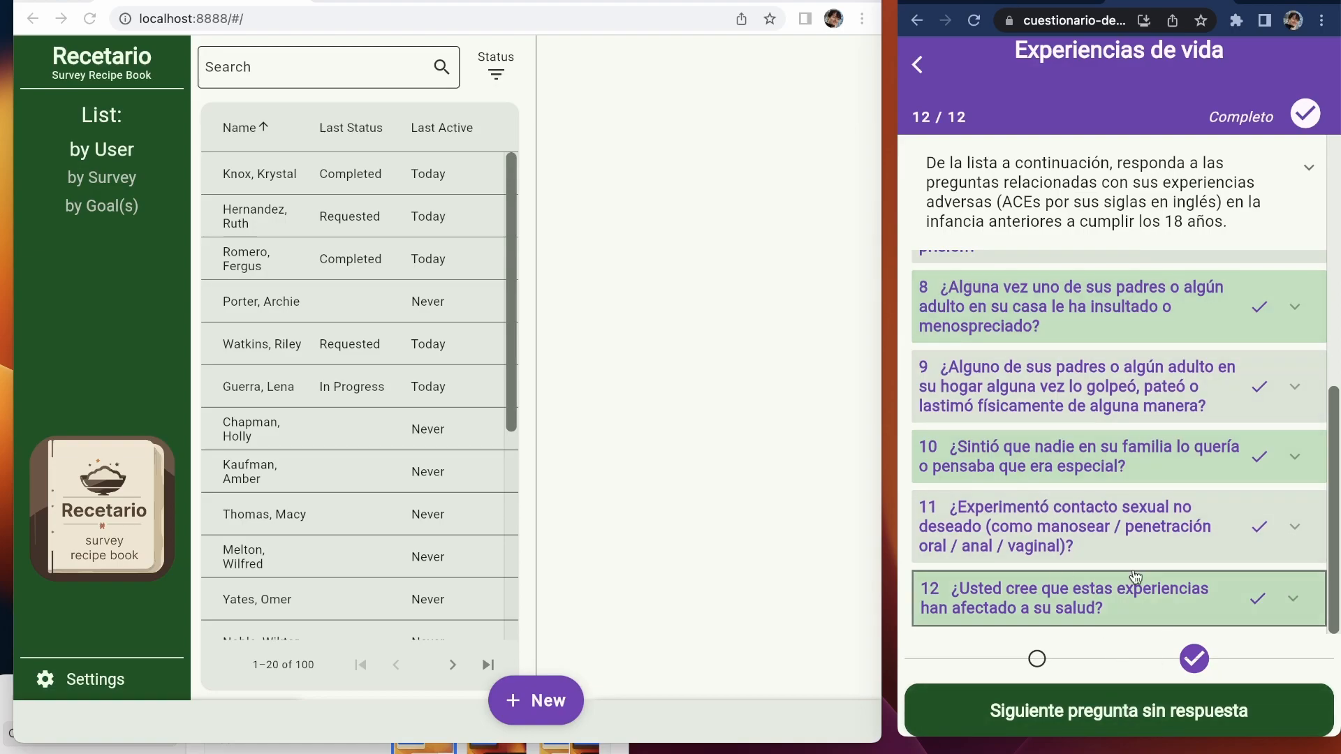
pyautogui.click(1096, 727)
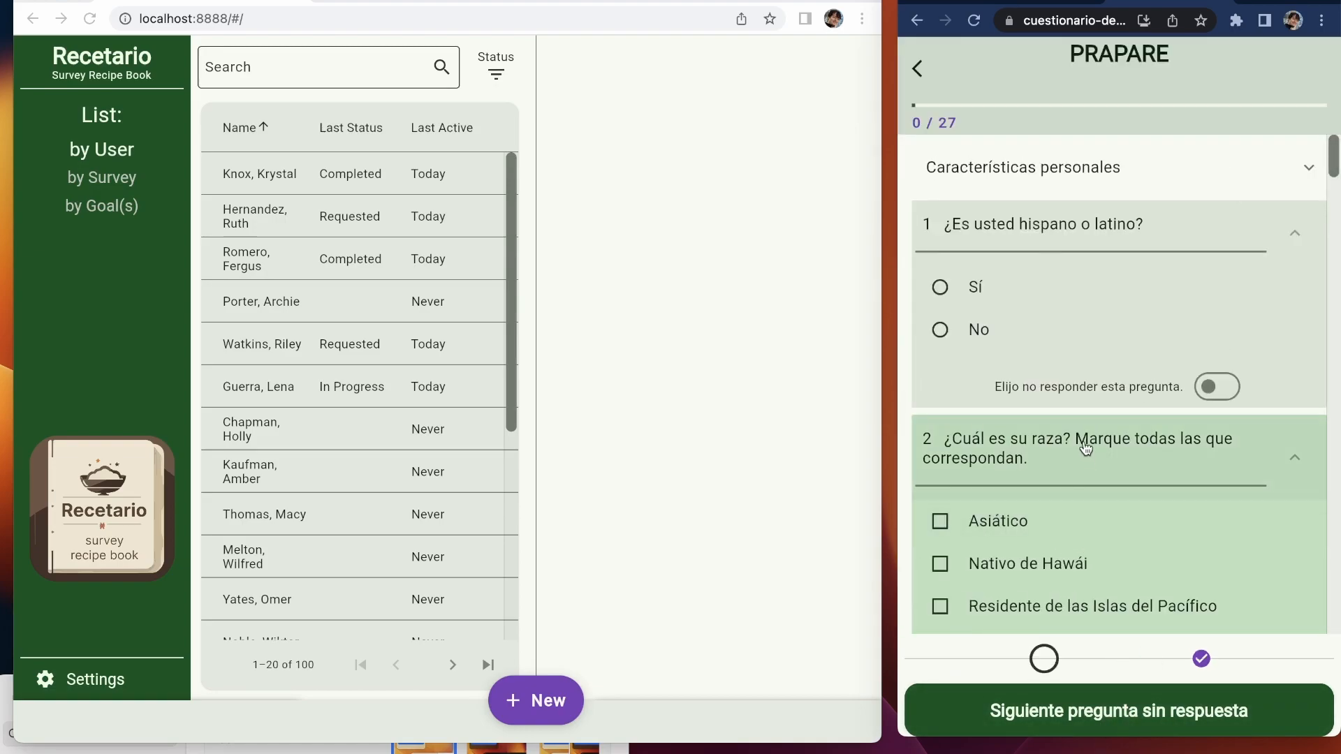
pyautogui.click(918, 68)
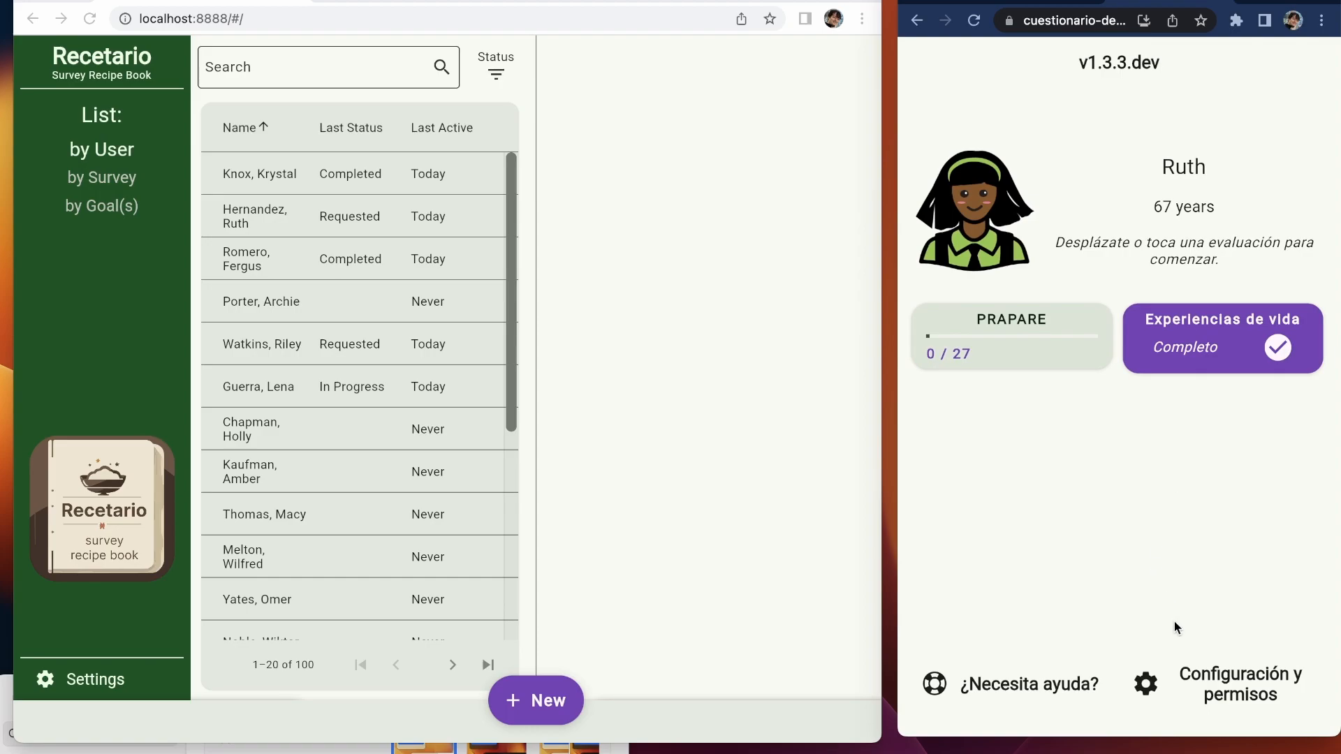
# Step: Switch Cuestionario's language to Lenguaje del dispositivo predeterminado in Configuración y permisos
pyautogui.click(1219, 683)
pyautogui.click(1207, 374)
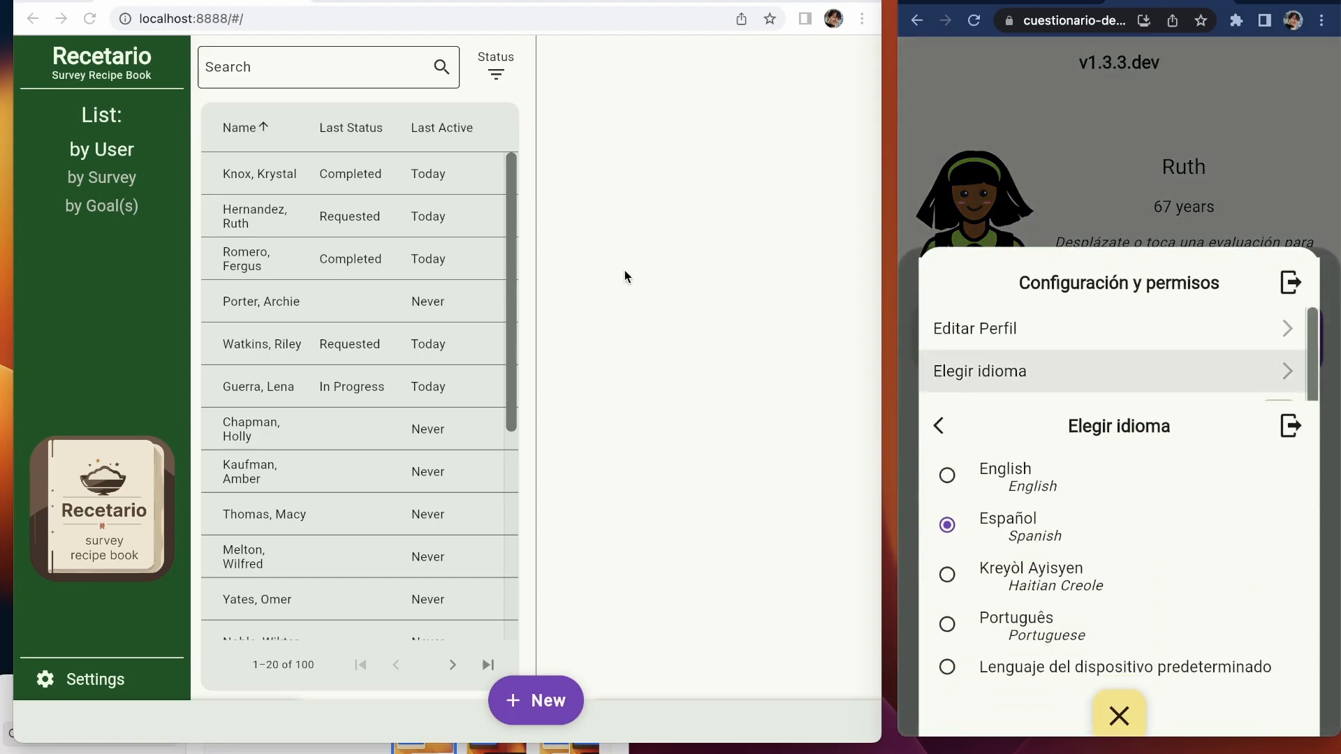
pyautogui.click(1125, 524)
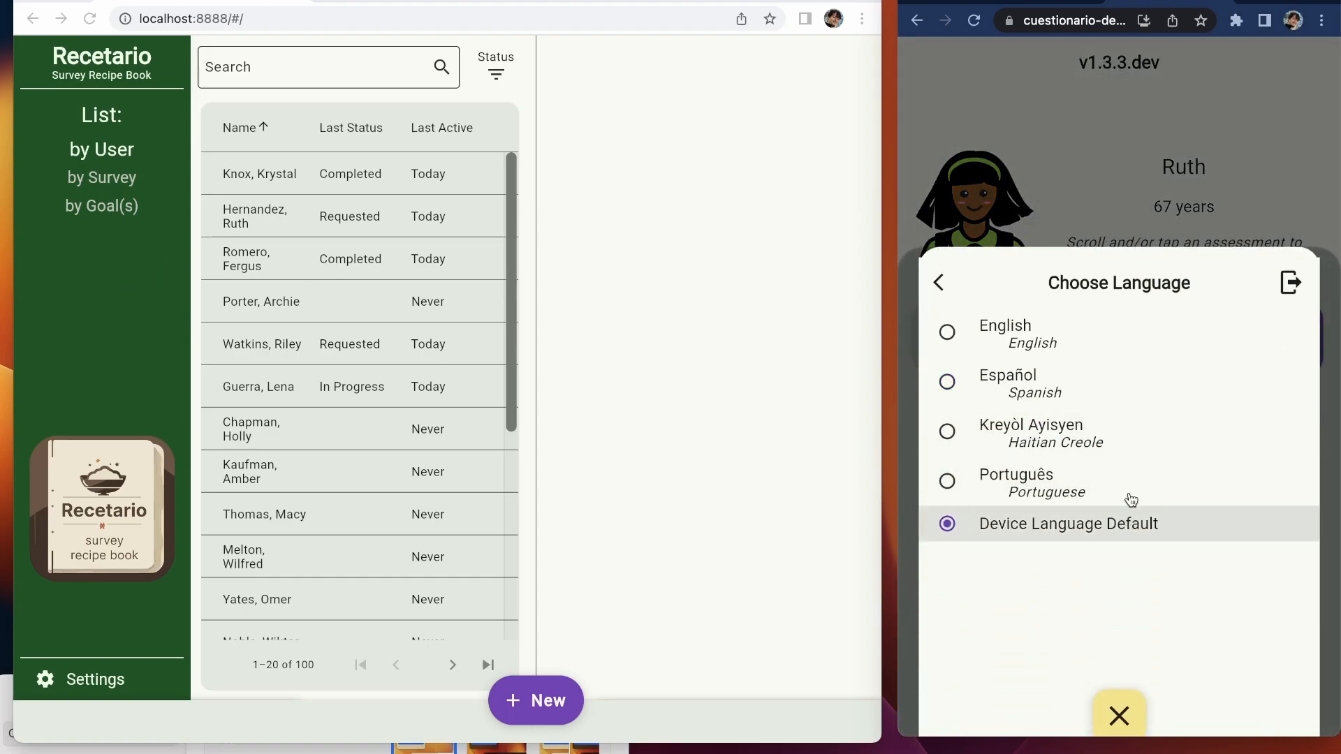
pyautogui.click(1076, 173)
pyautogui.click(1045, 353)
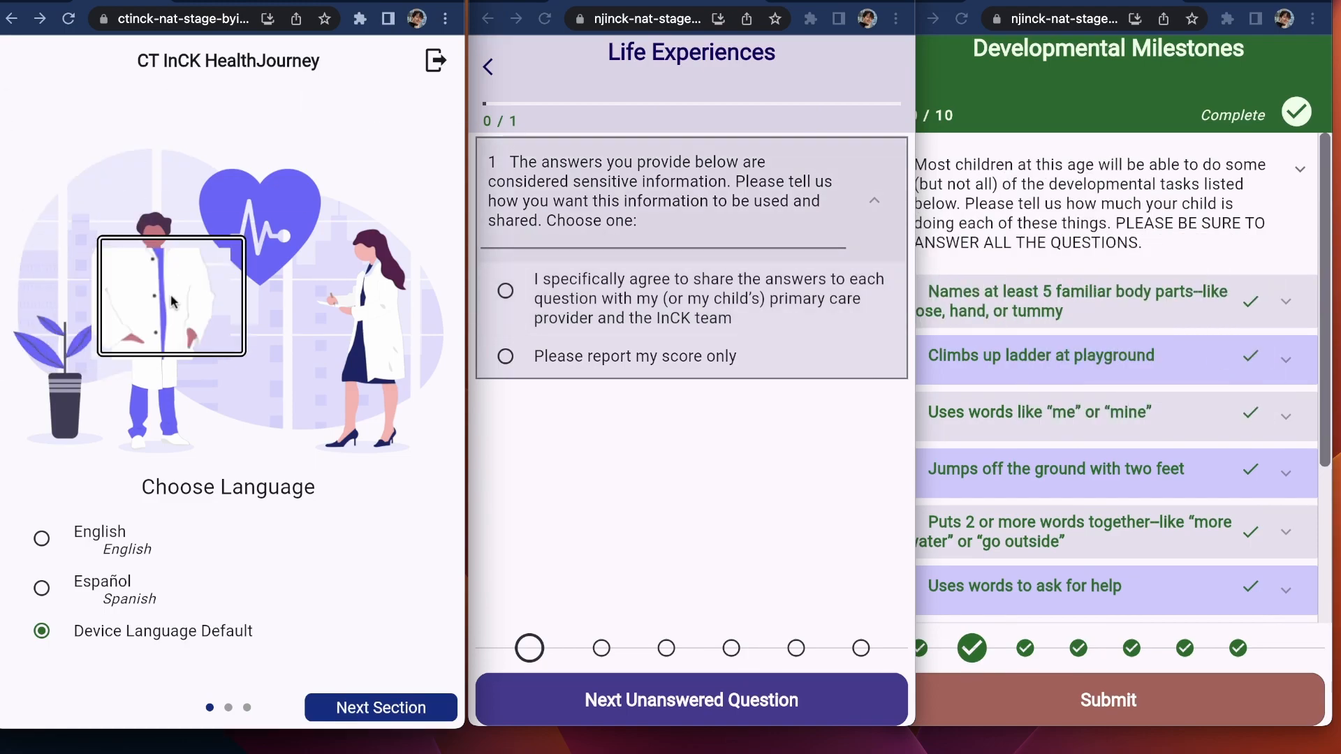
# Step: Advance past the language and welcome pages and complete the Edit Profile form
pyautogui.click(377, 711)
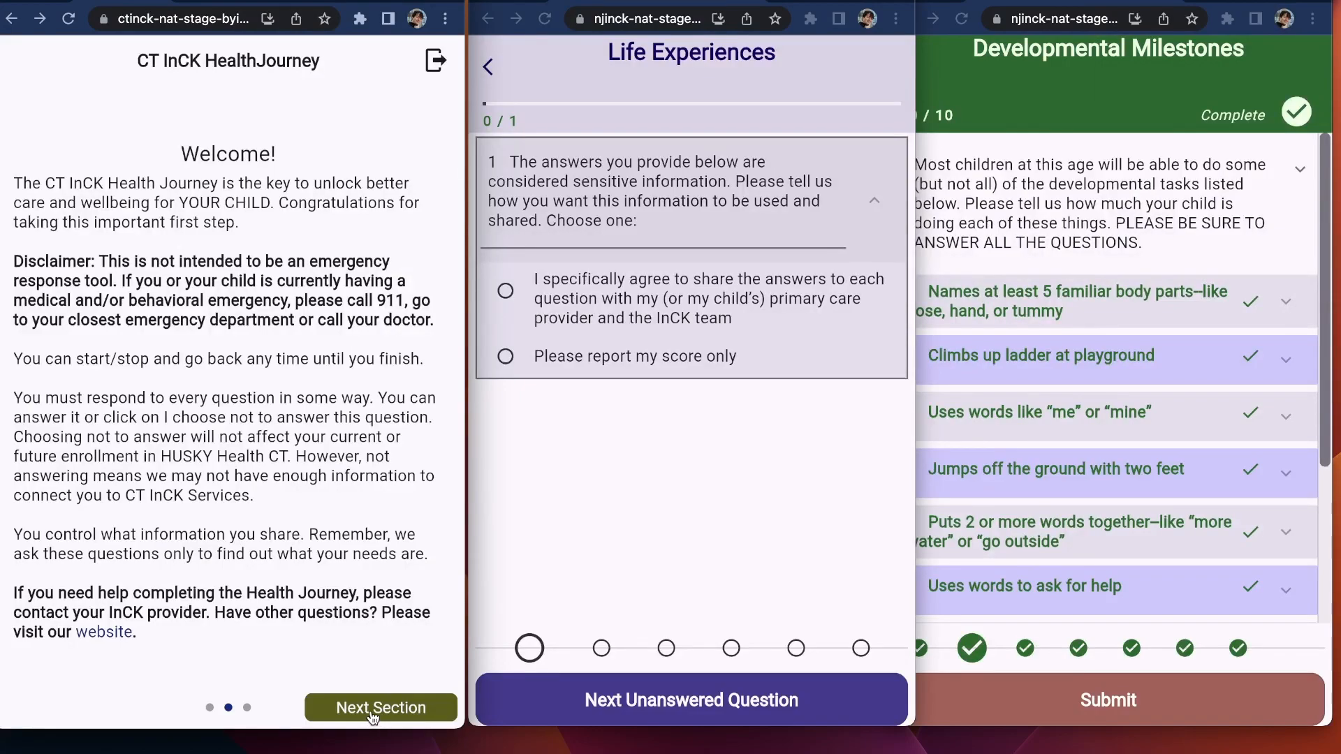
pyautogui.click(372, 714)
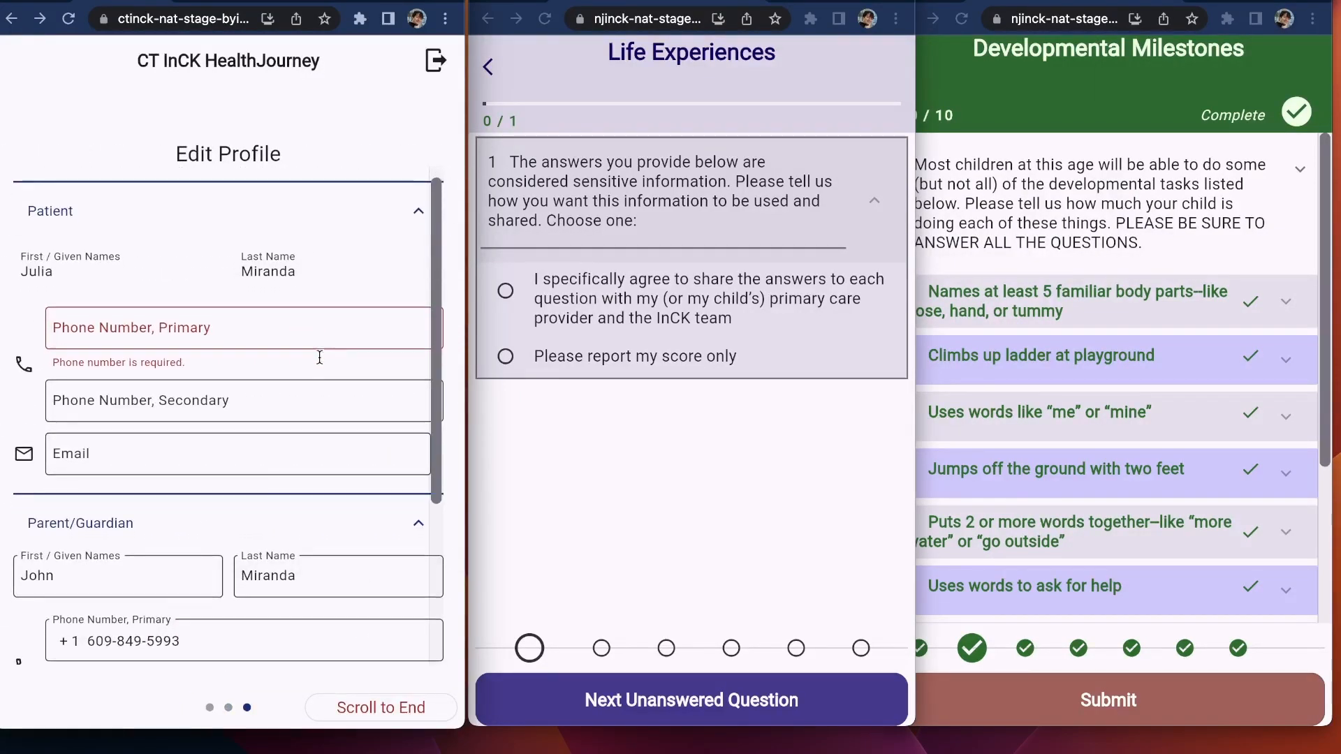
pyautogui.scroll(-2, 319, 357)
pyautogui.scroll(-3, 317, 352)
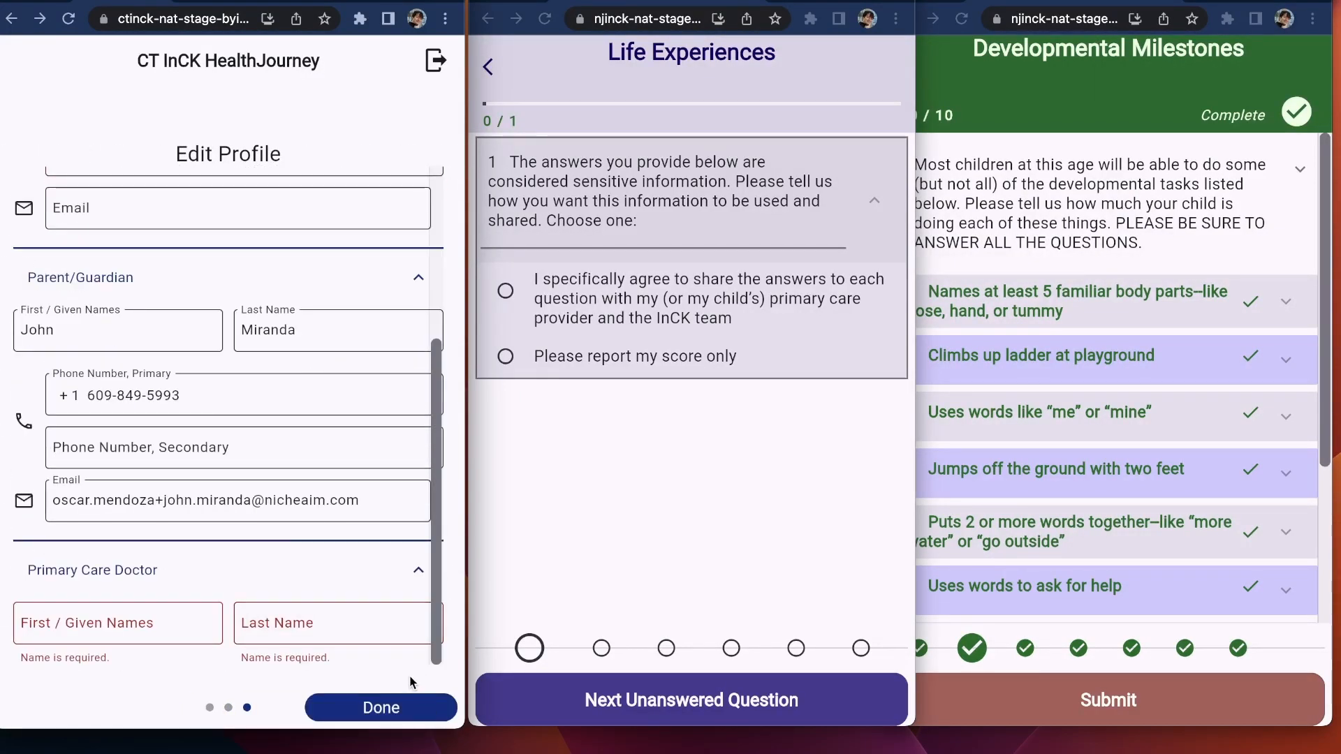
pyautogui.click(381, 708)
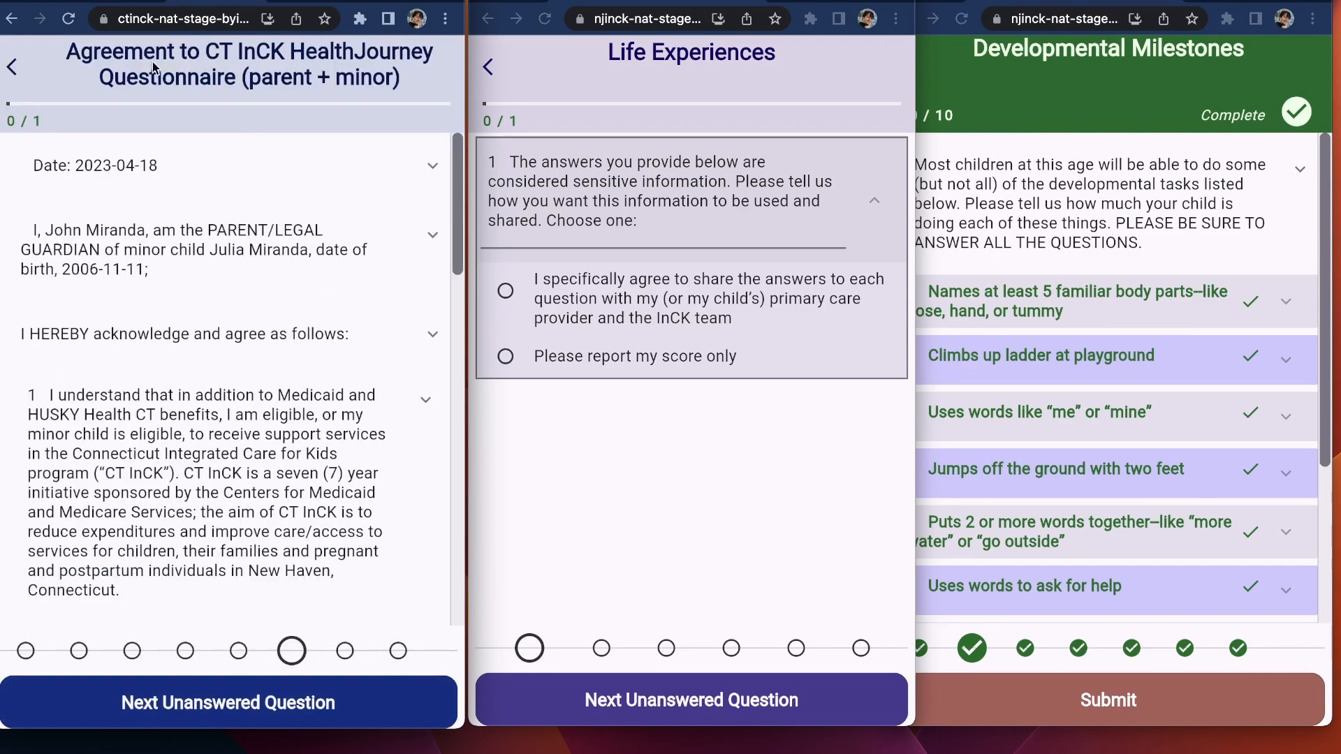
# Step: Sign the agreement with the parent's name, review the NJ needs agreement, and return to Edit Profile
pyautogui.scroll(-2, 291, 312)
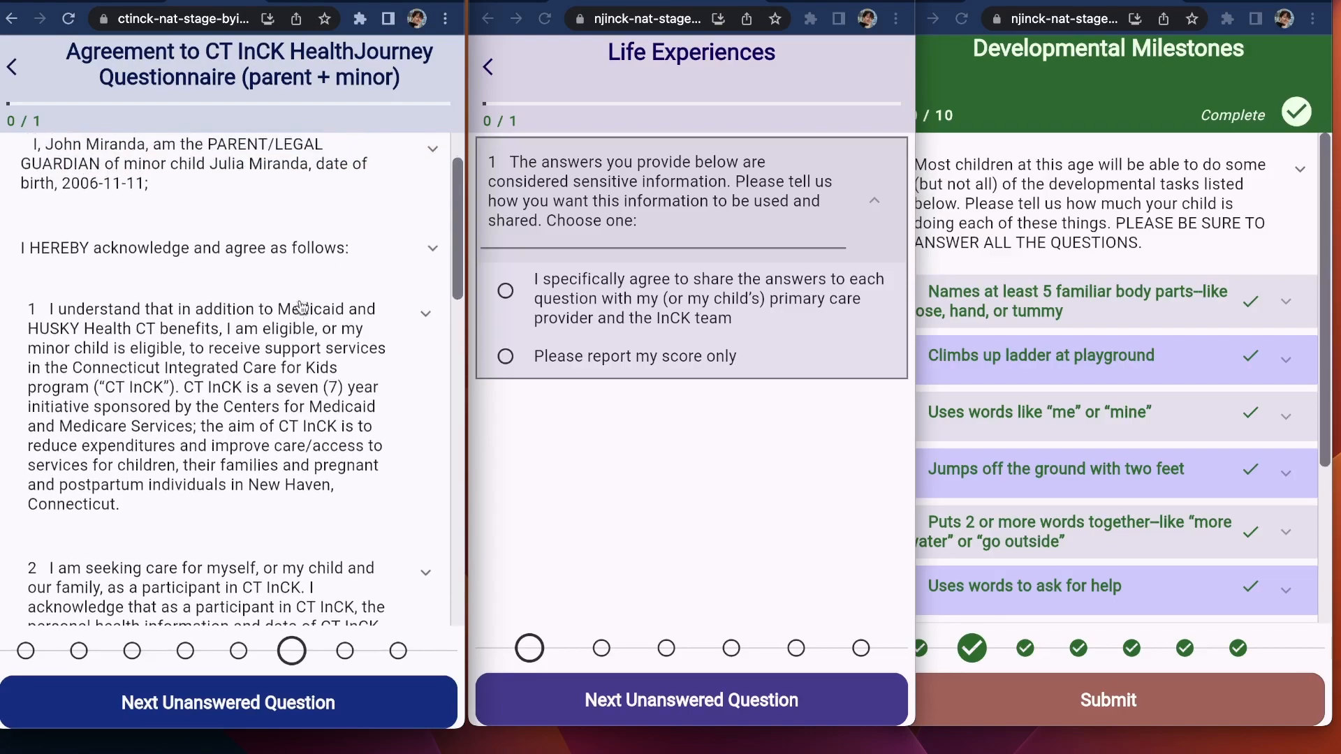
pyautogui.scroll(-6, 299, 312)
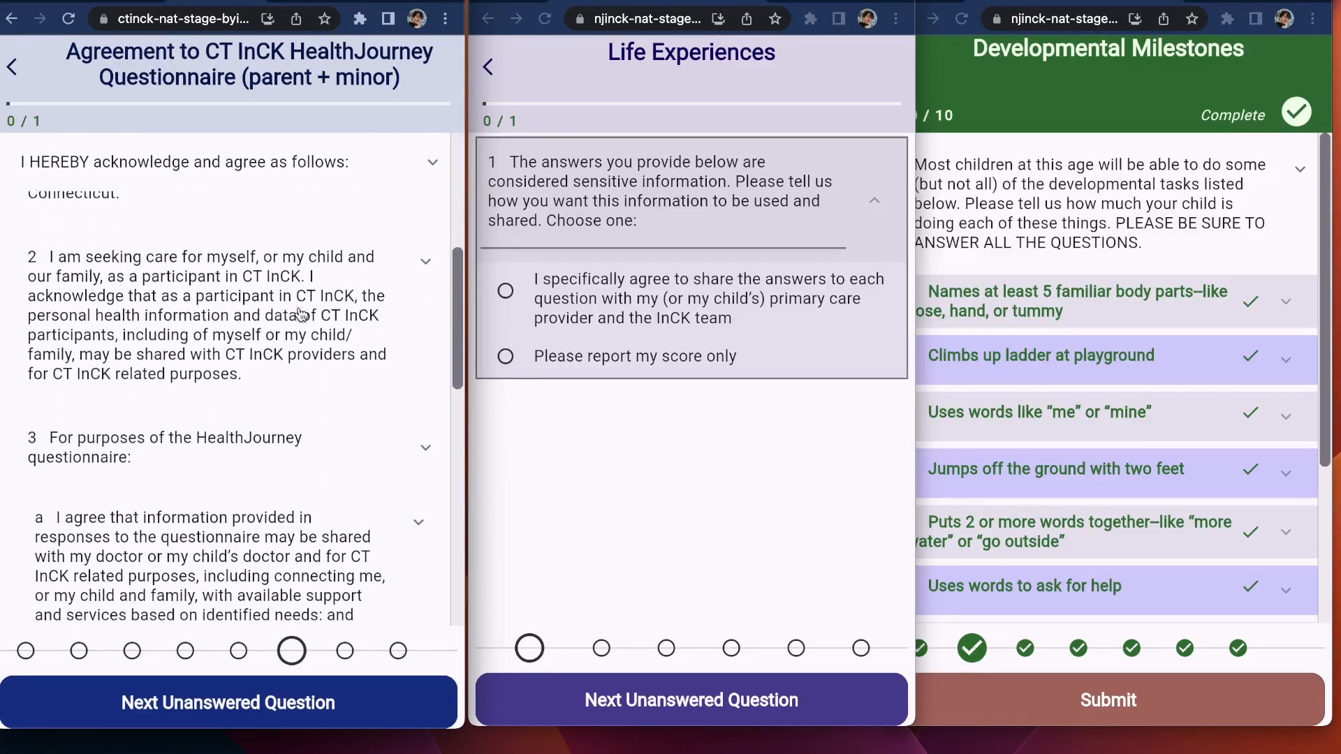
pyautogui.scroll(-8, 302, 317)
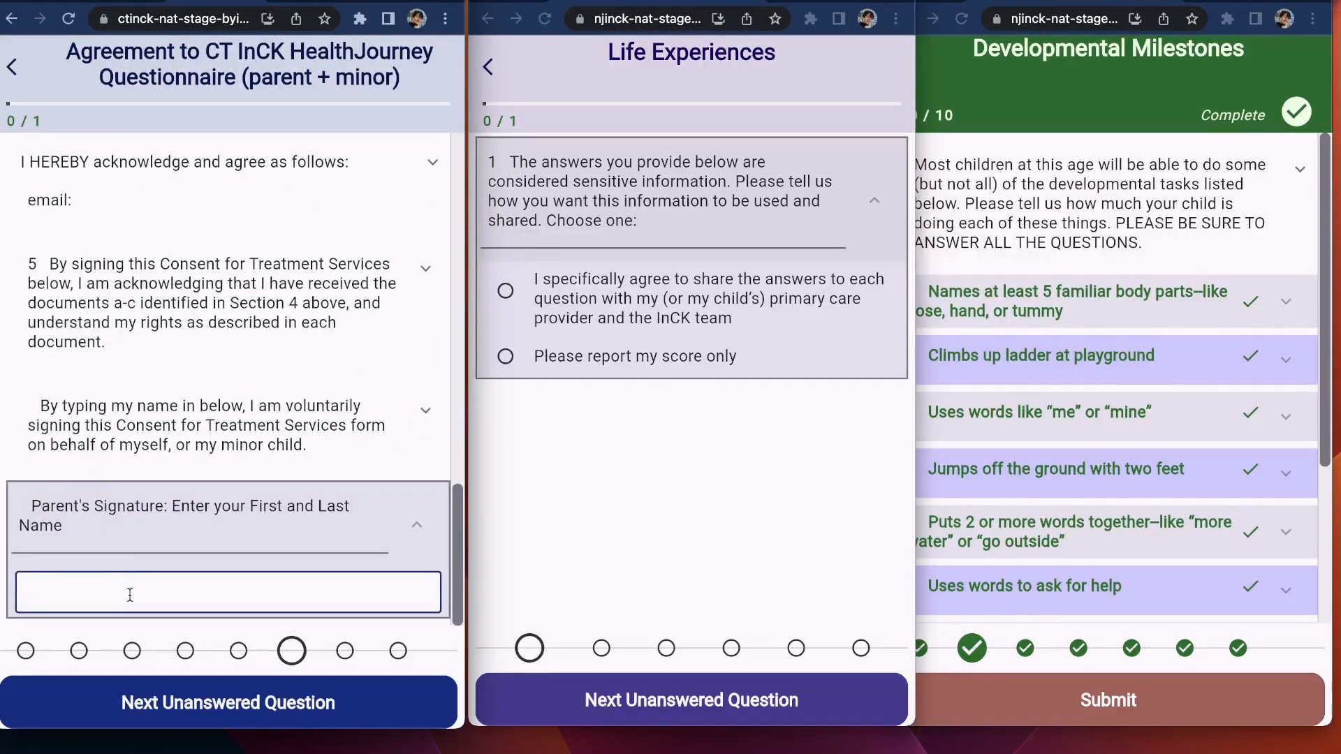
pyautogui.write('J')
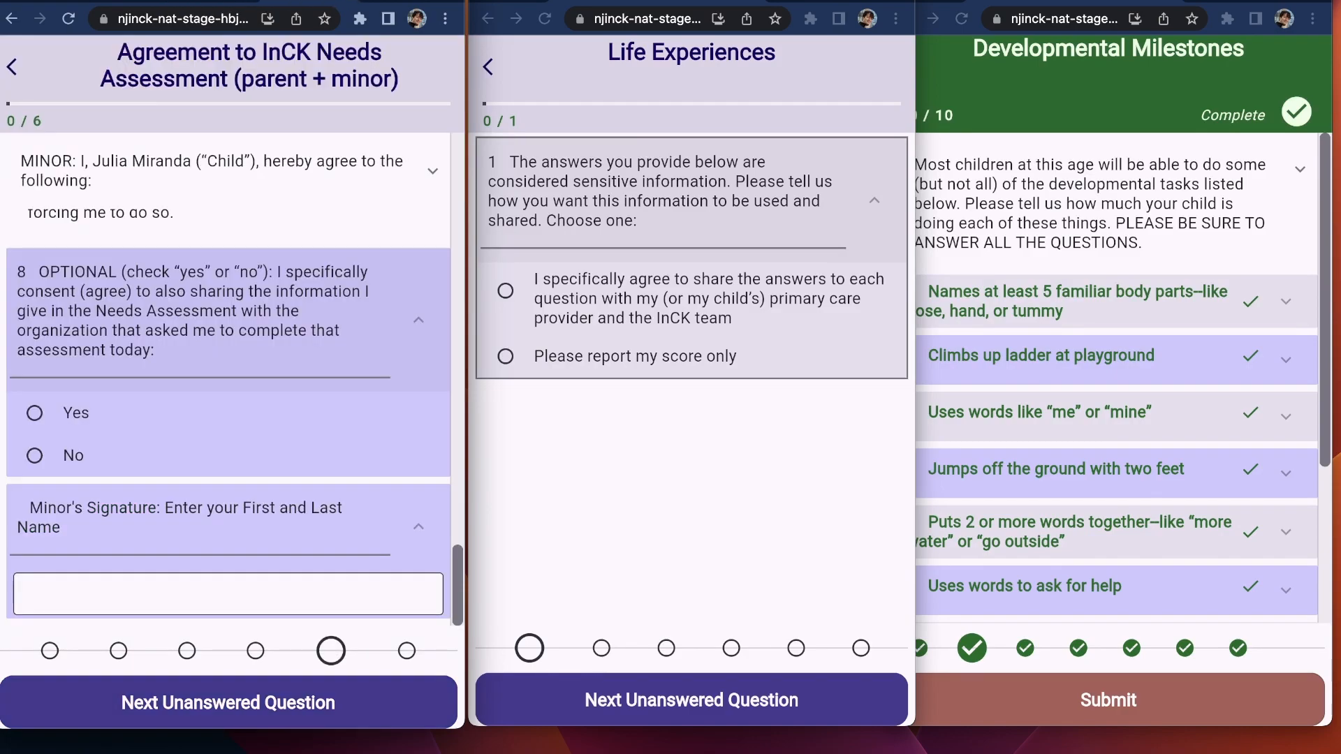
pyautogui.scroll(10, 288, 308)
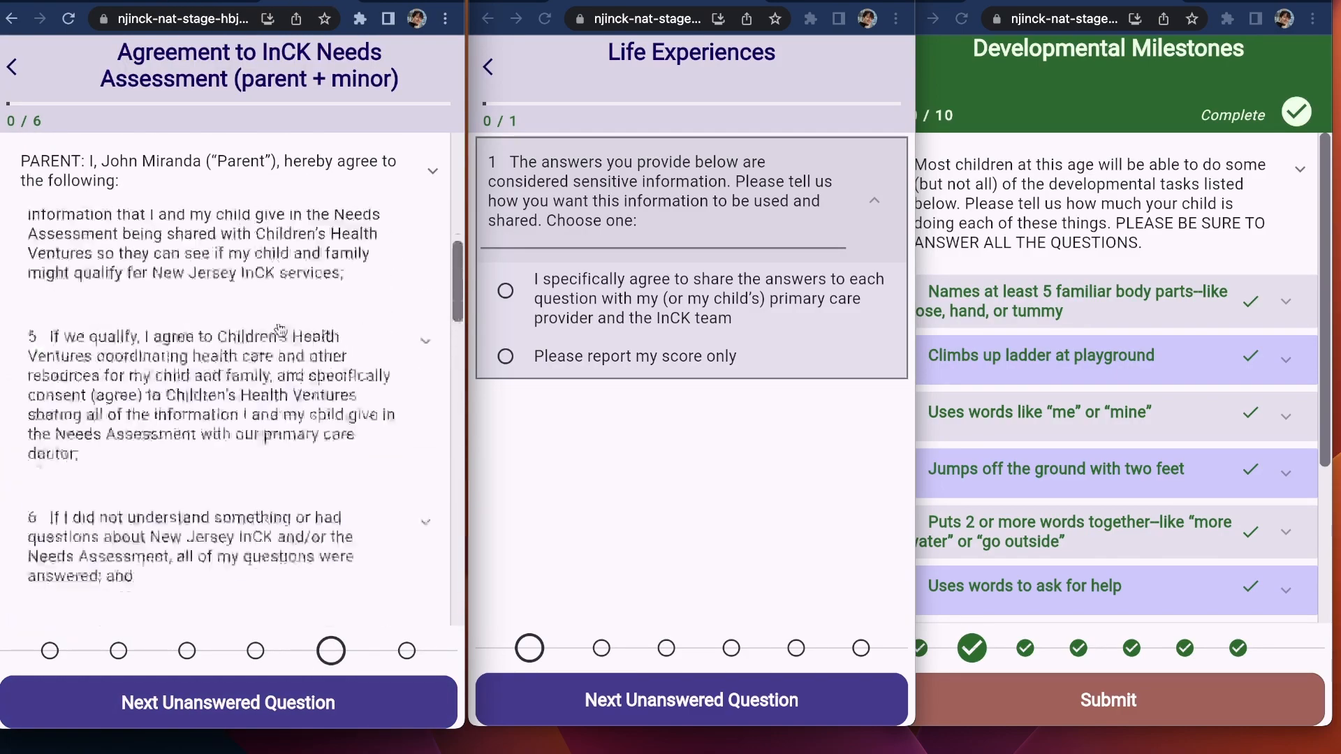
pyautogui.scroll(3, 234, 252)
pyautogui.scroll(-3, 251, 210)
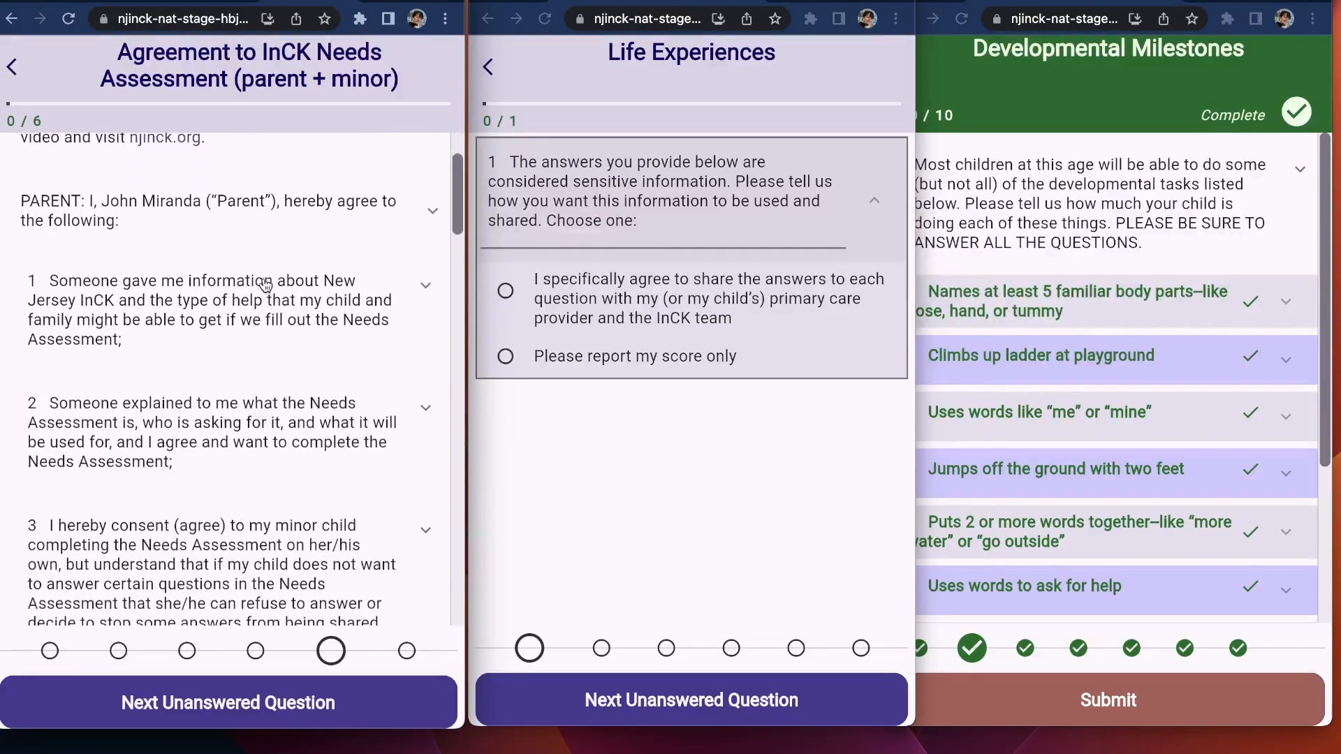
pyautogui.scroll(-15, 281, 324)
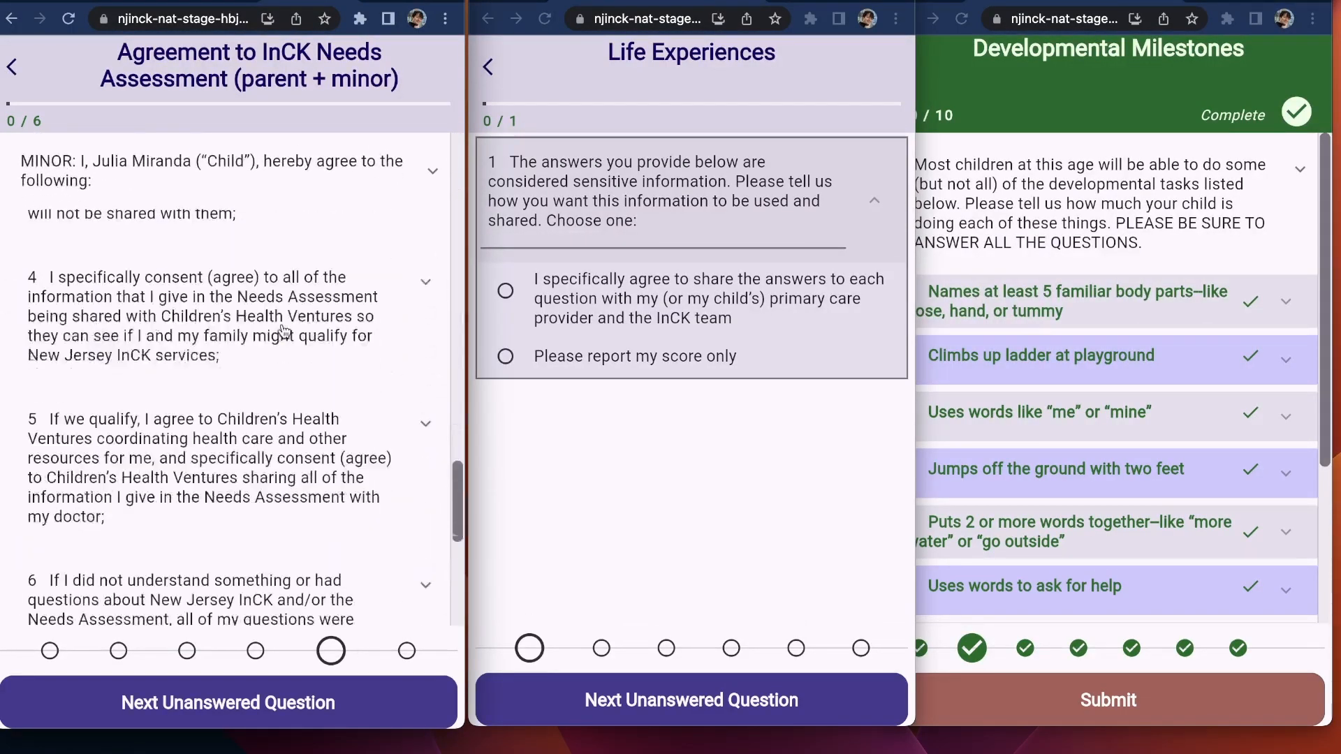
pyautogui.scroll(-6, 274, 187)
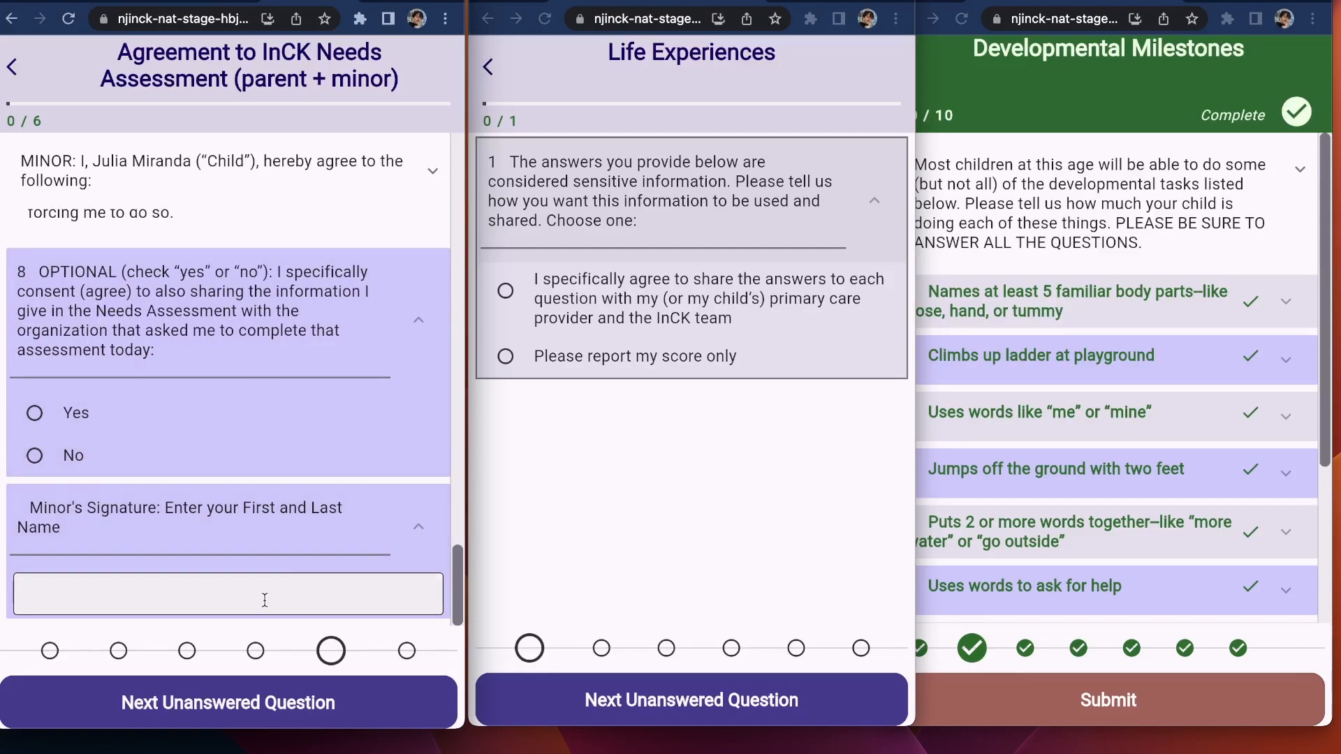
pyautogui.hotkey('ctrl', 'Tab')
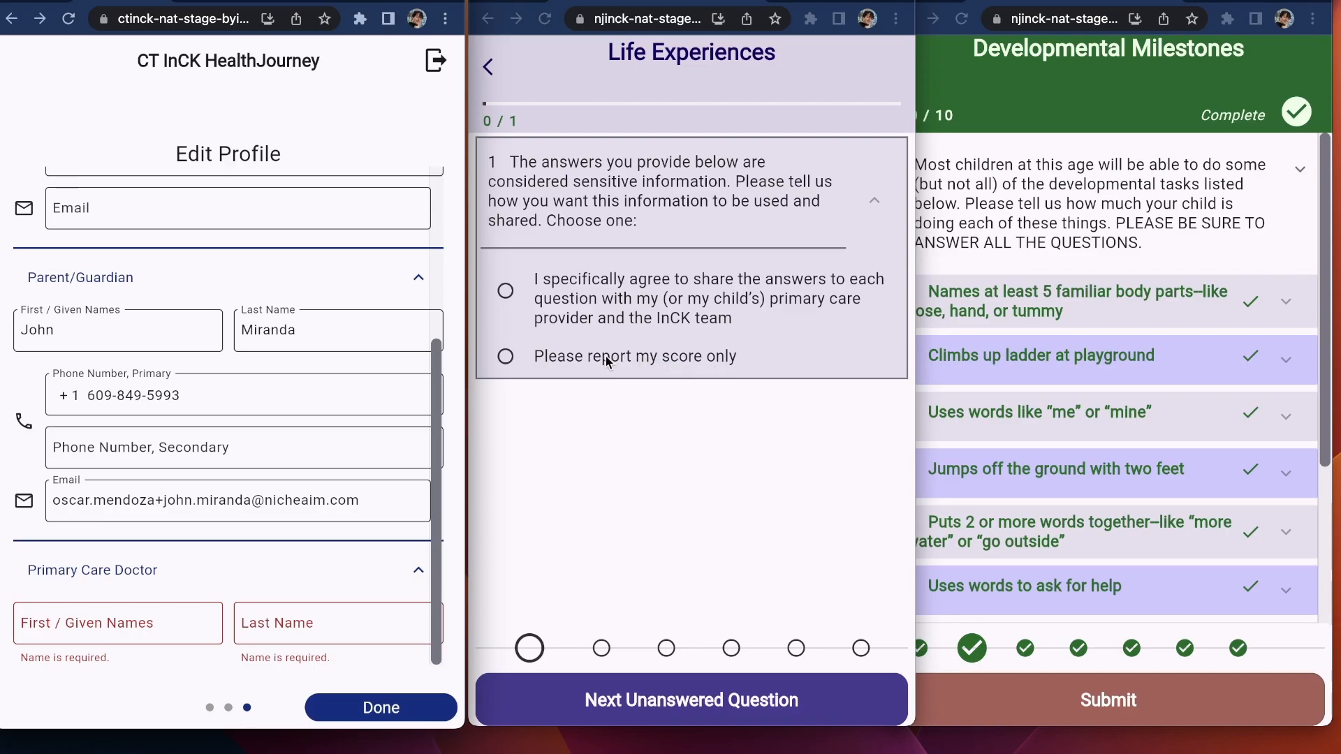
# Step: Choose 'Please report my score only' for Life Experiences and submit Developmental Milestones
pyautogui.click(695, 360)
pyautogui.click(695, 357)
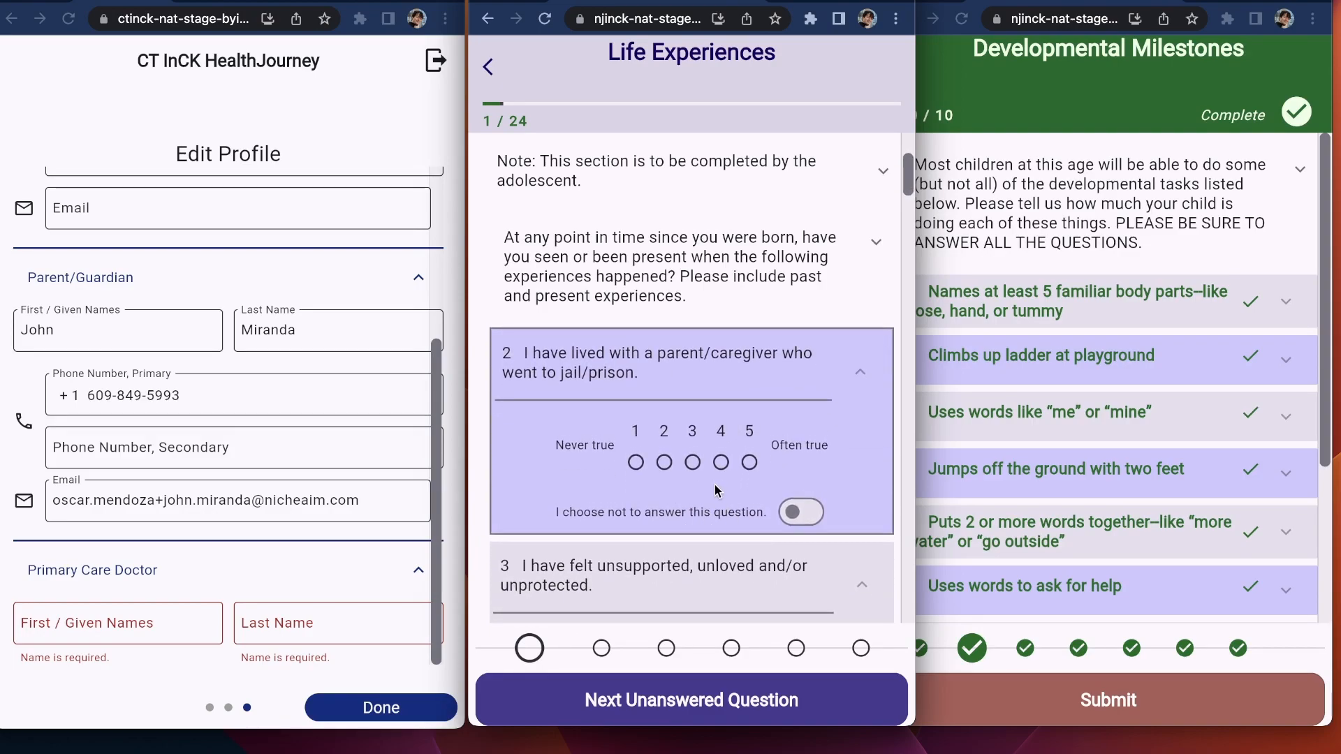
pyautogui.click(1159, 699)
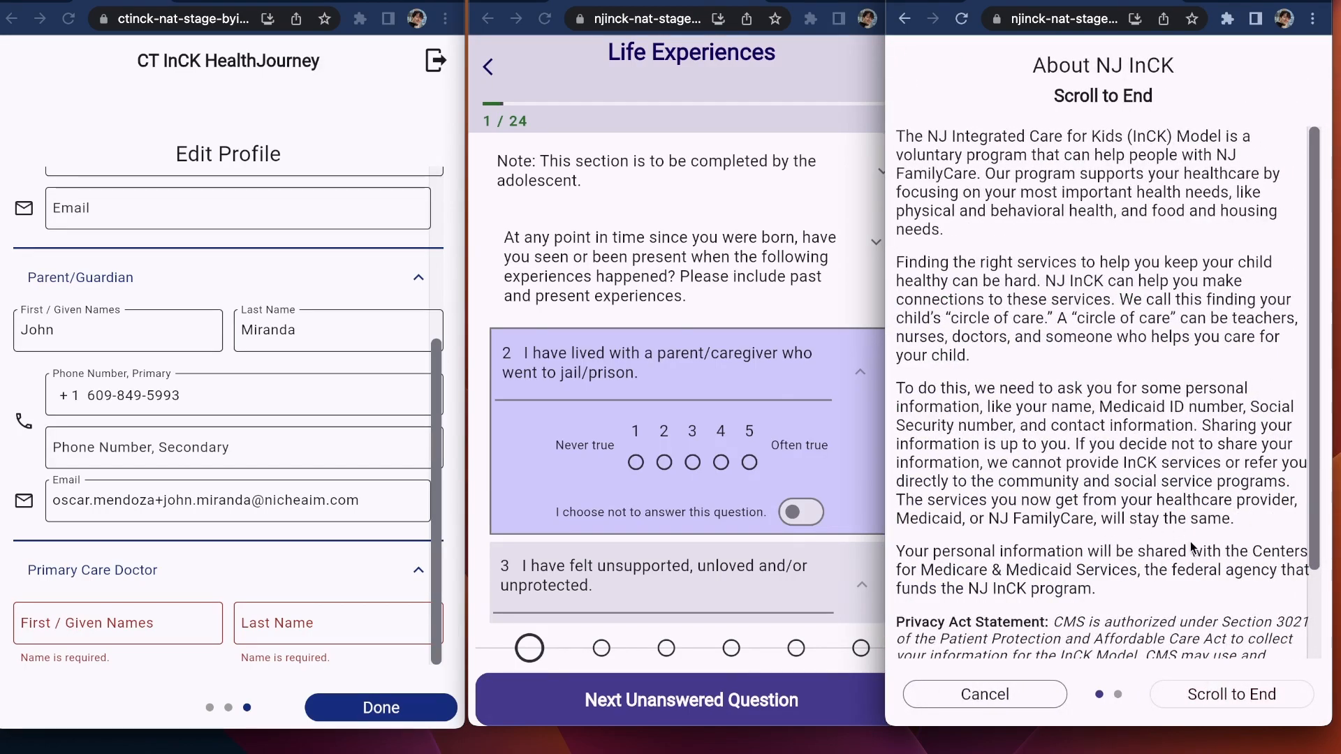
# Step: Read to the end of the consent, settle on opting in to share information, and confirm submission
pyautogui.click(1219, 698)
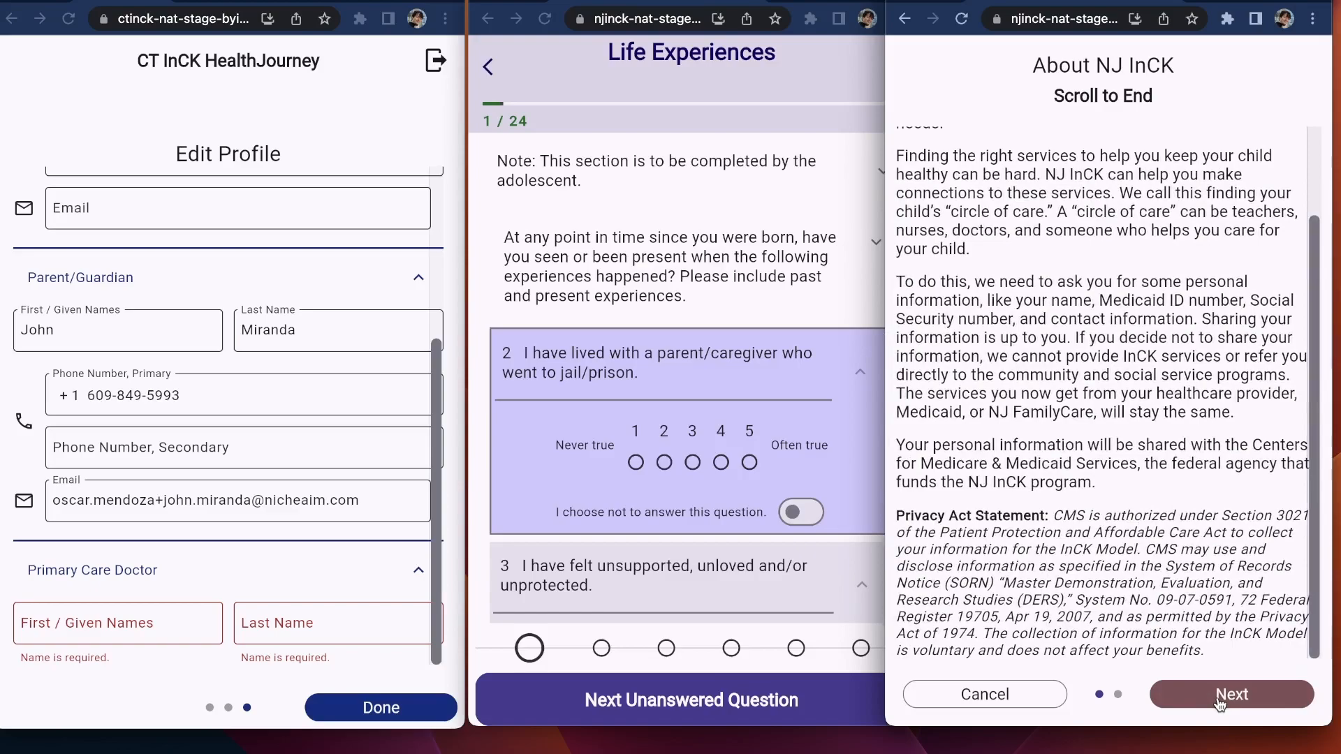
pyautogui.click(1219, 699)
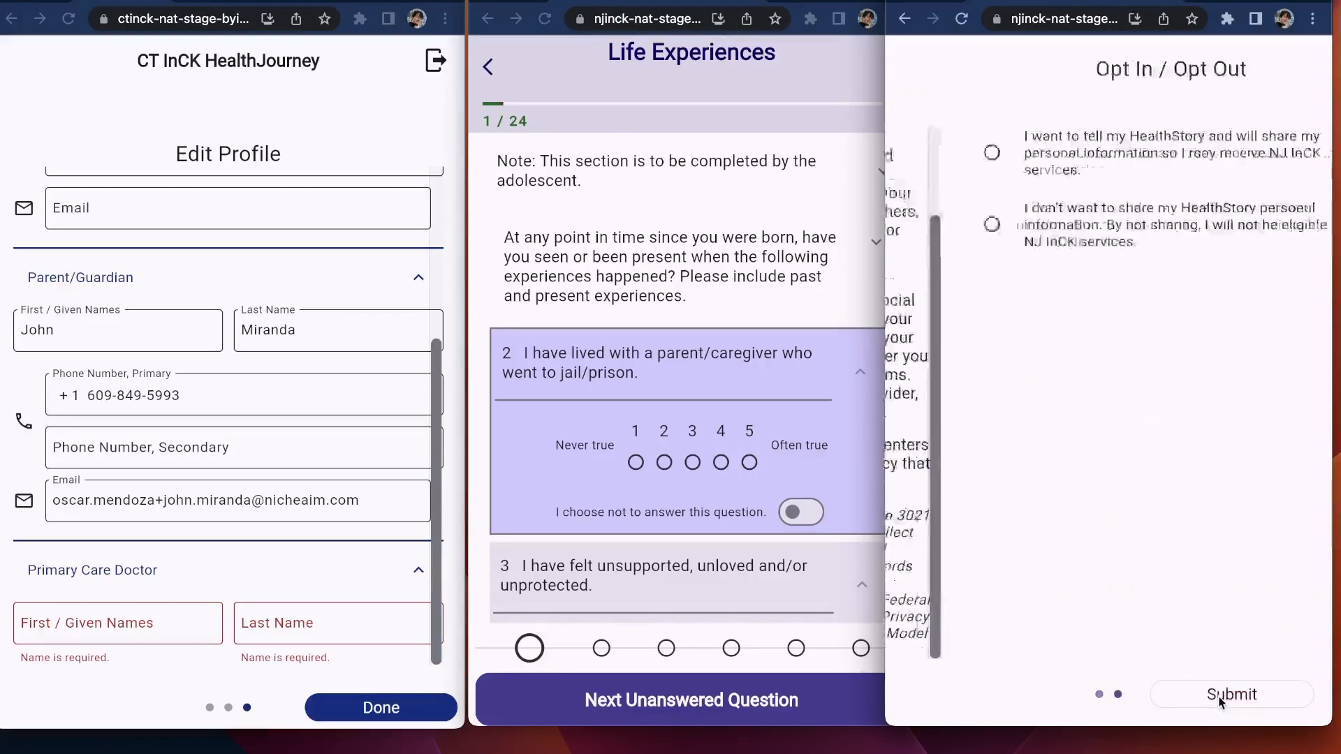
pyautogui.click(1044, 171)
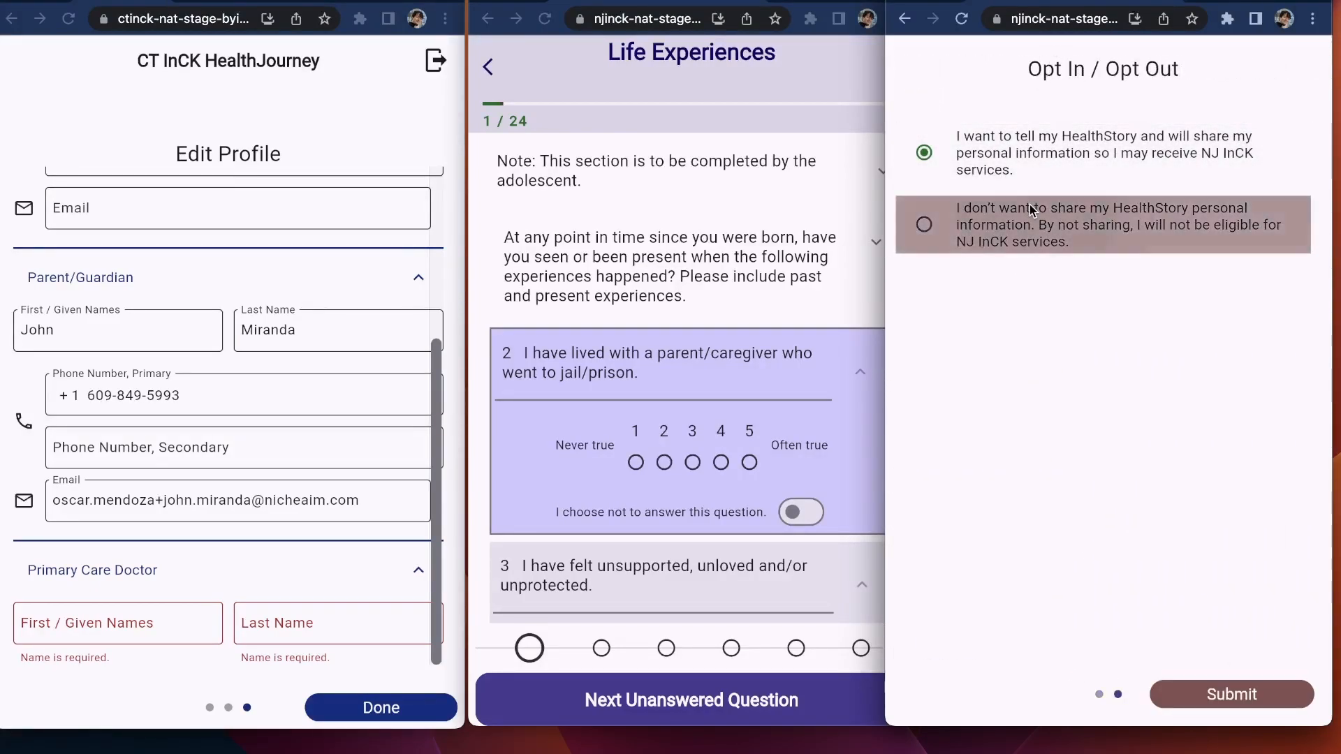
pyautogui.click(1041, 225)
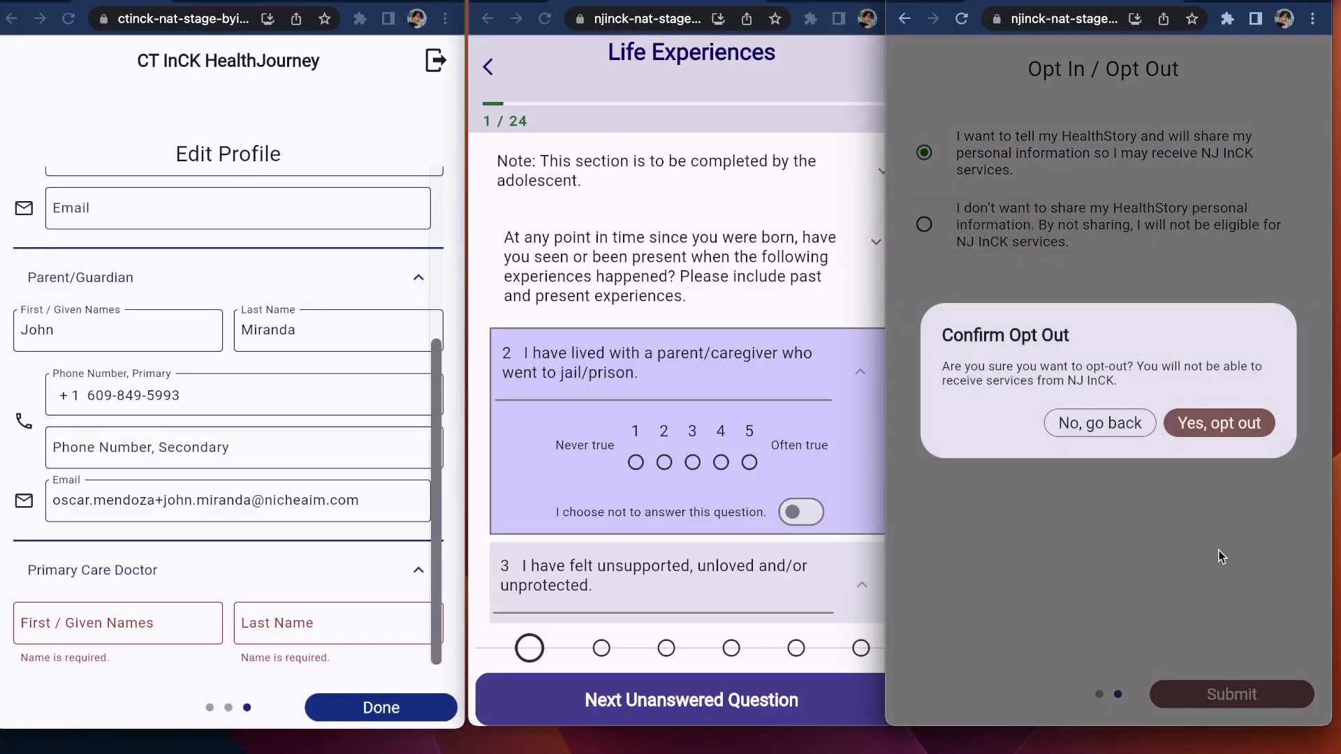
pyautogui.click(1196, 426)
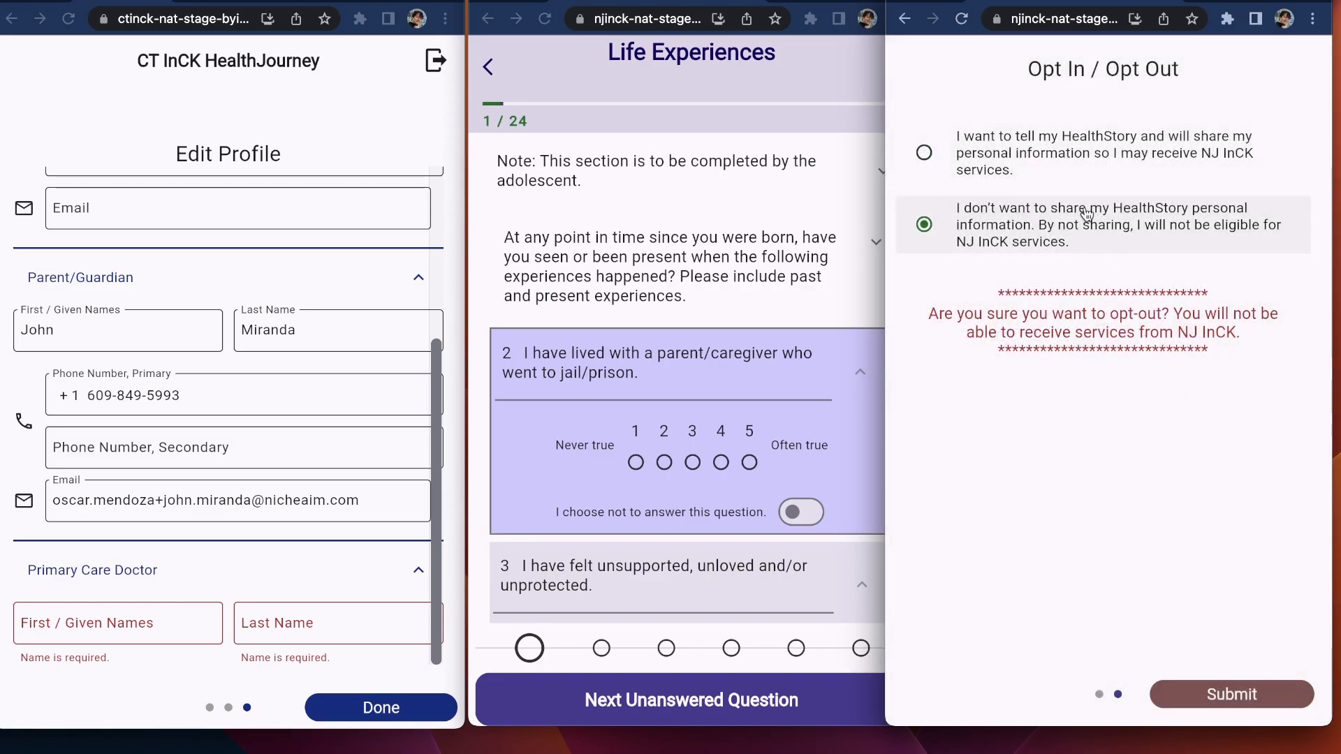
pyautogui.click(1074, 172)
pyautogui.click(1232, 703)
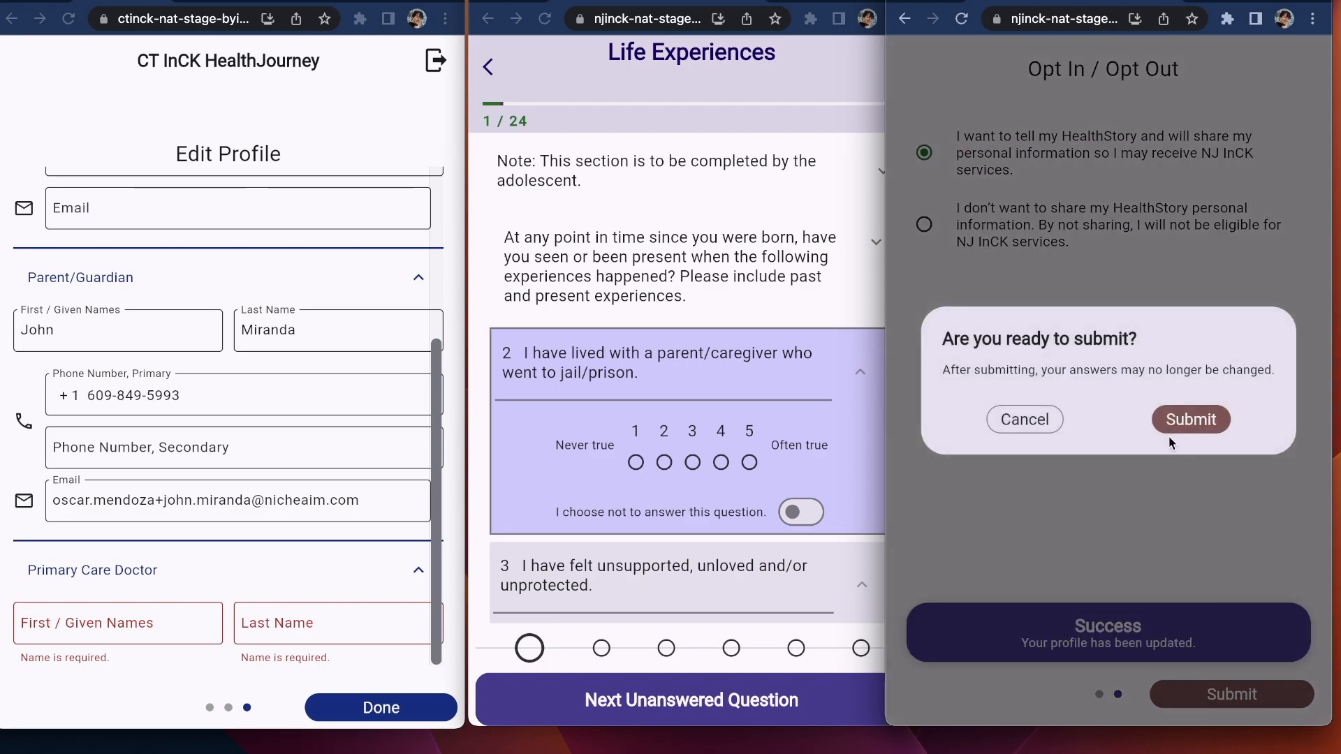
pyautogui.click(1188, 423)
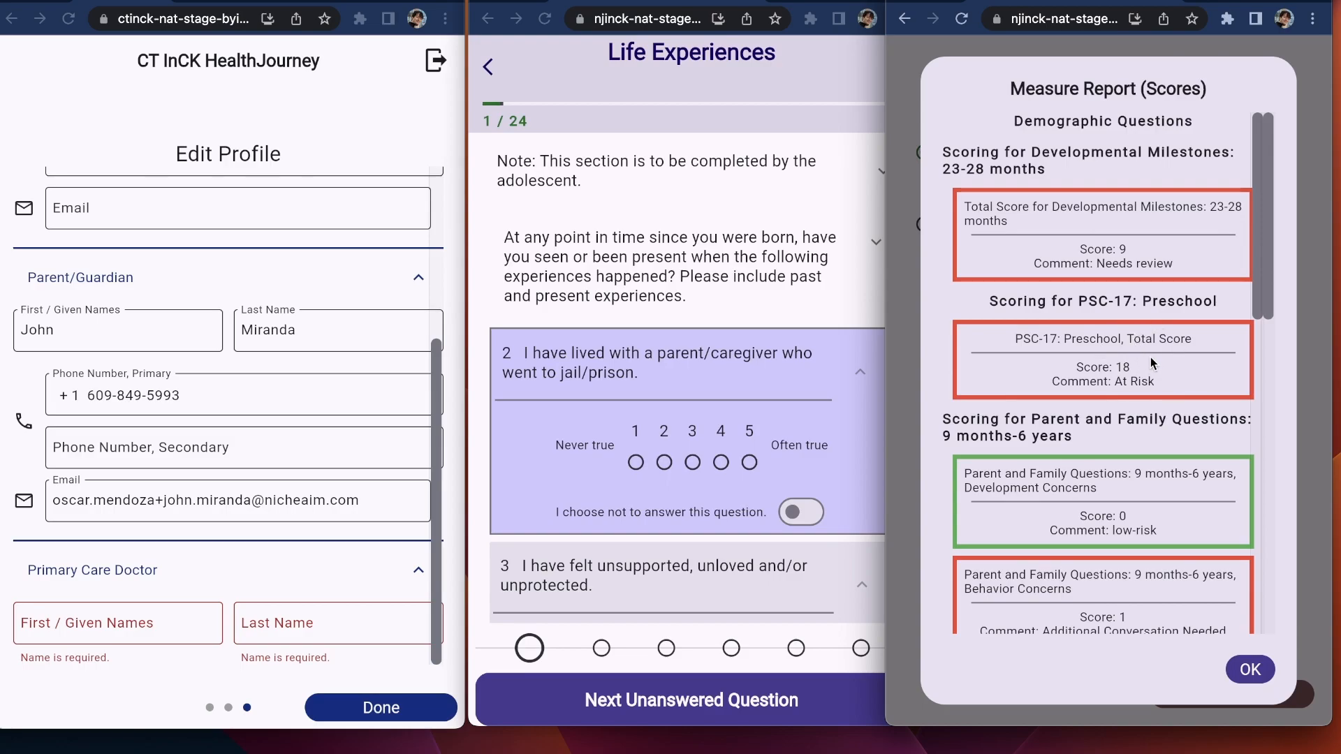
# Step: Review the Measure Report scores down to the Food Insecurity subscore and open PRAPARE in Cuestionario
pyautogui.scroll(-3, 1178, 513)
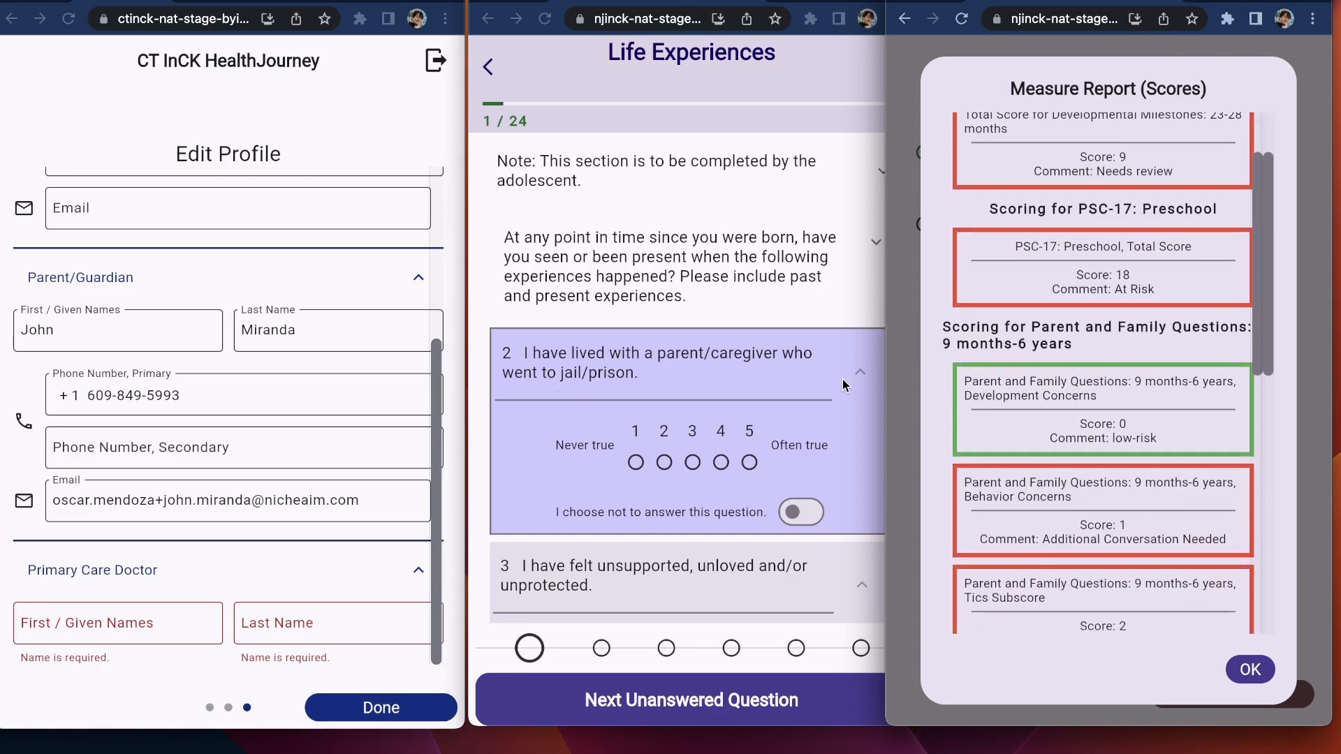
pyautogui.scroll(-5, 1046, 418)
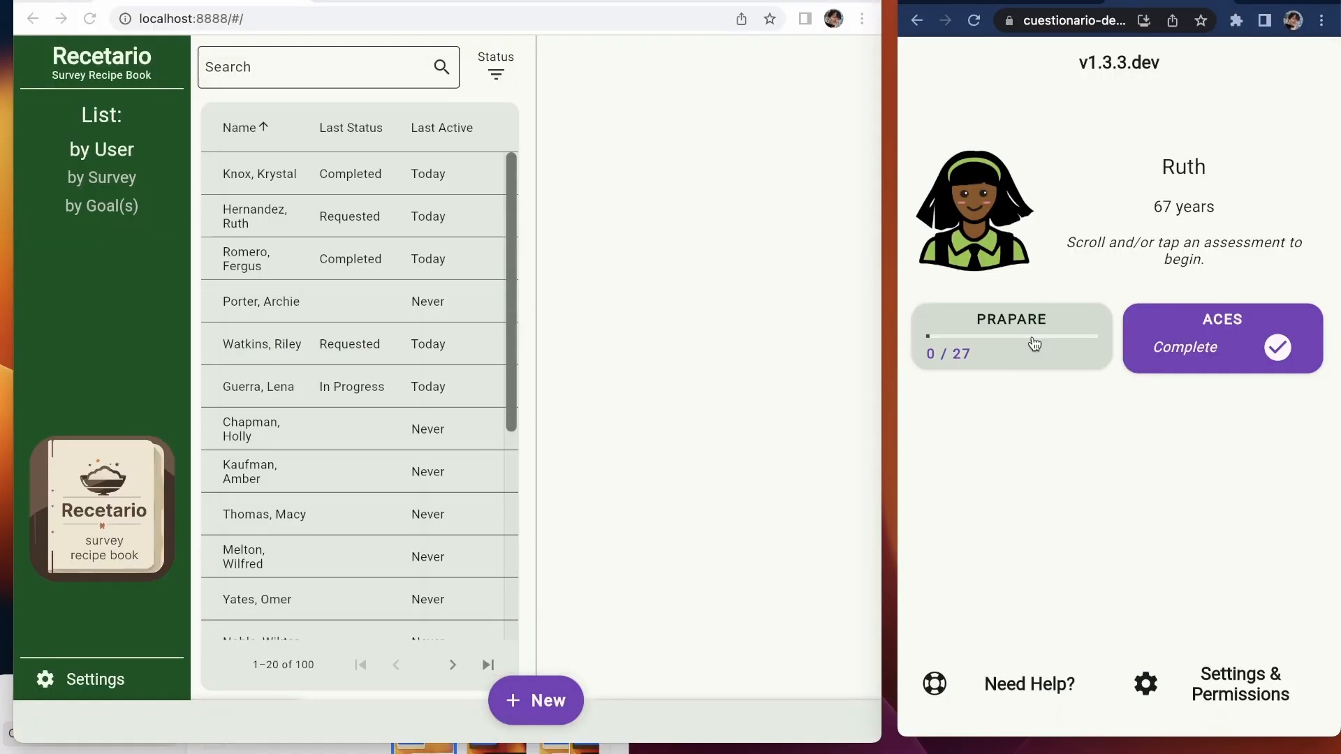
pyautogui.click(1034, 345)
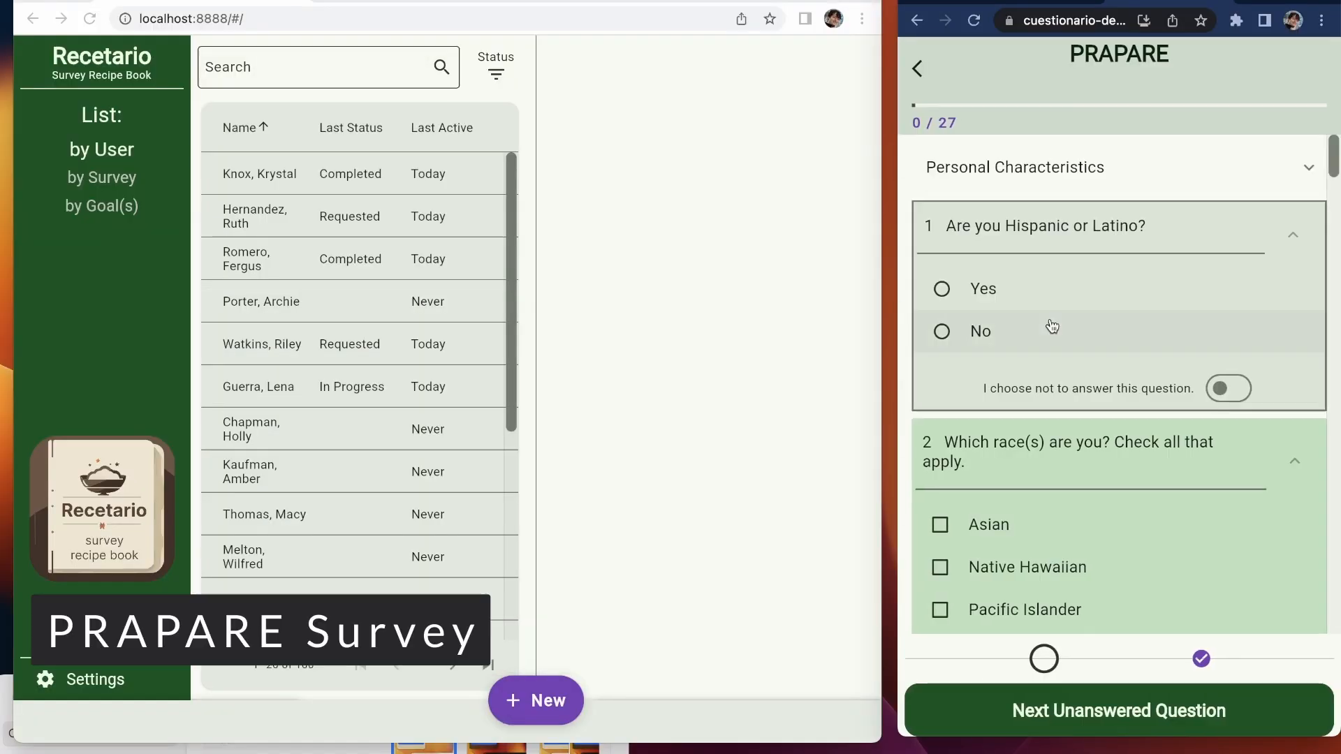
# Step: Answer the opening questions: Hispanic or Latino Yes, Pacific Islander, farm work, armed forces, Spanish
pyautogui.click(1015, 289)
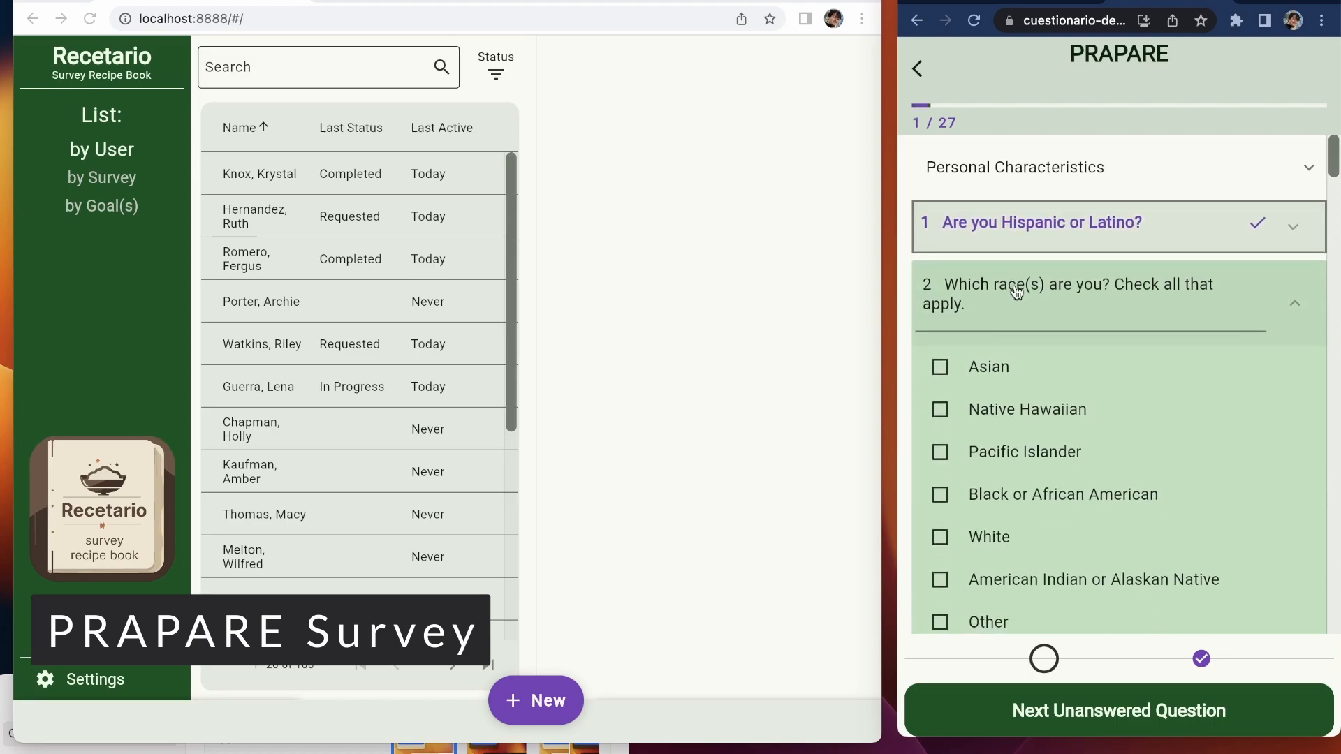
pyautogui.click(1032, 450)
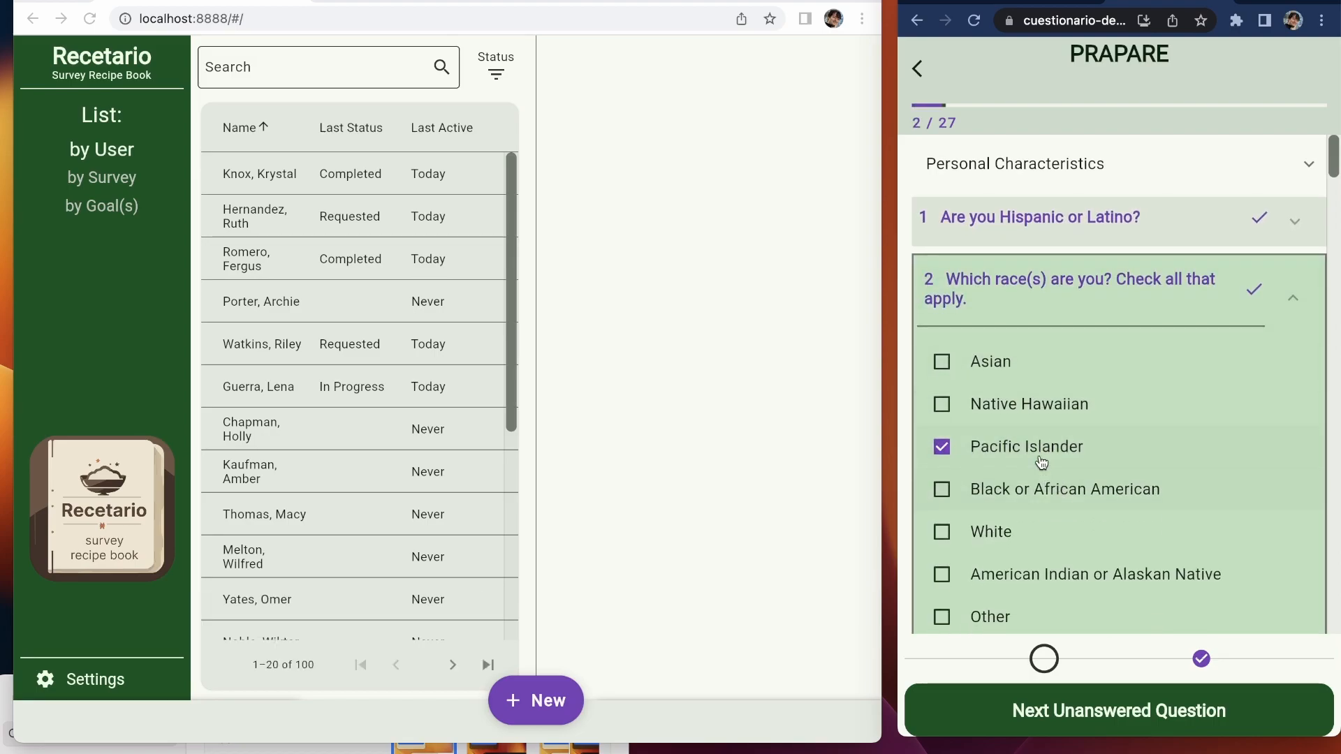
pyautogui.click(1048, 695)
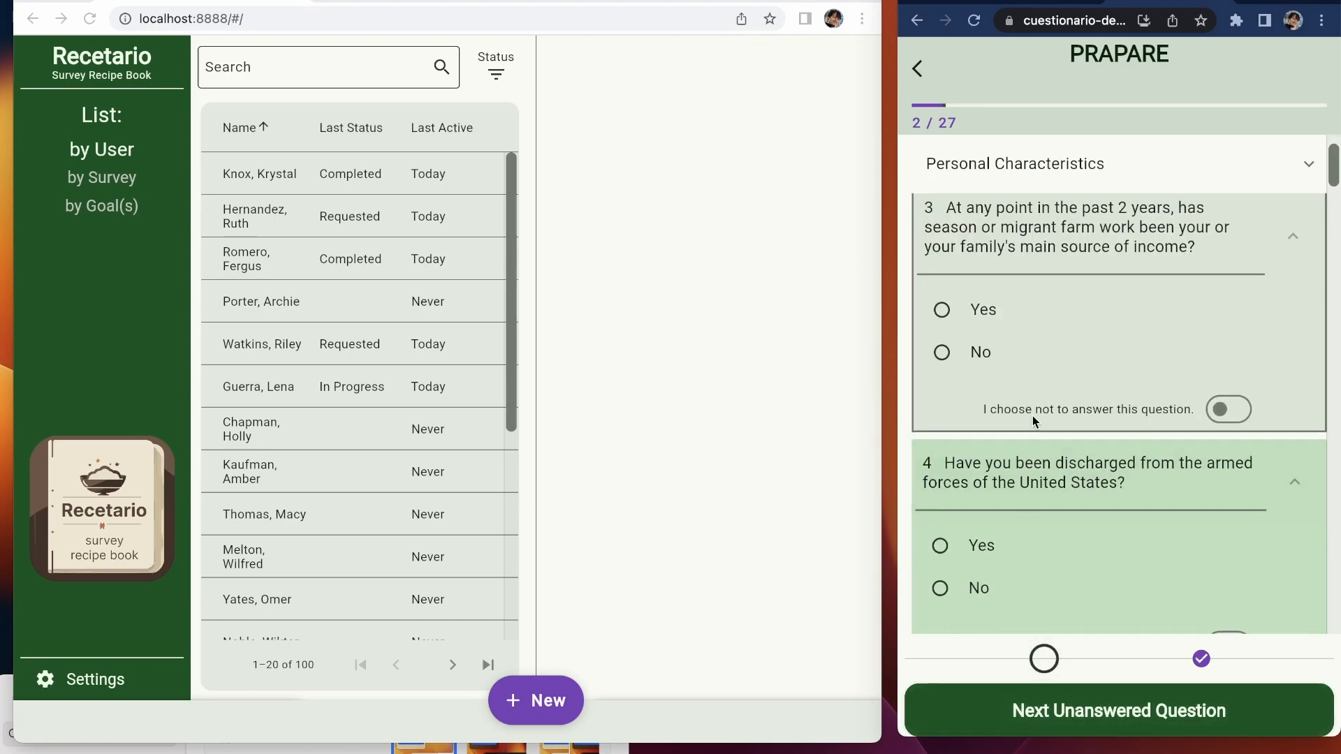
pyautogui.click(1012, 338)
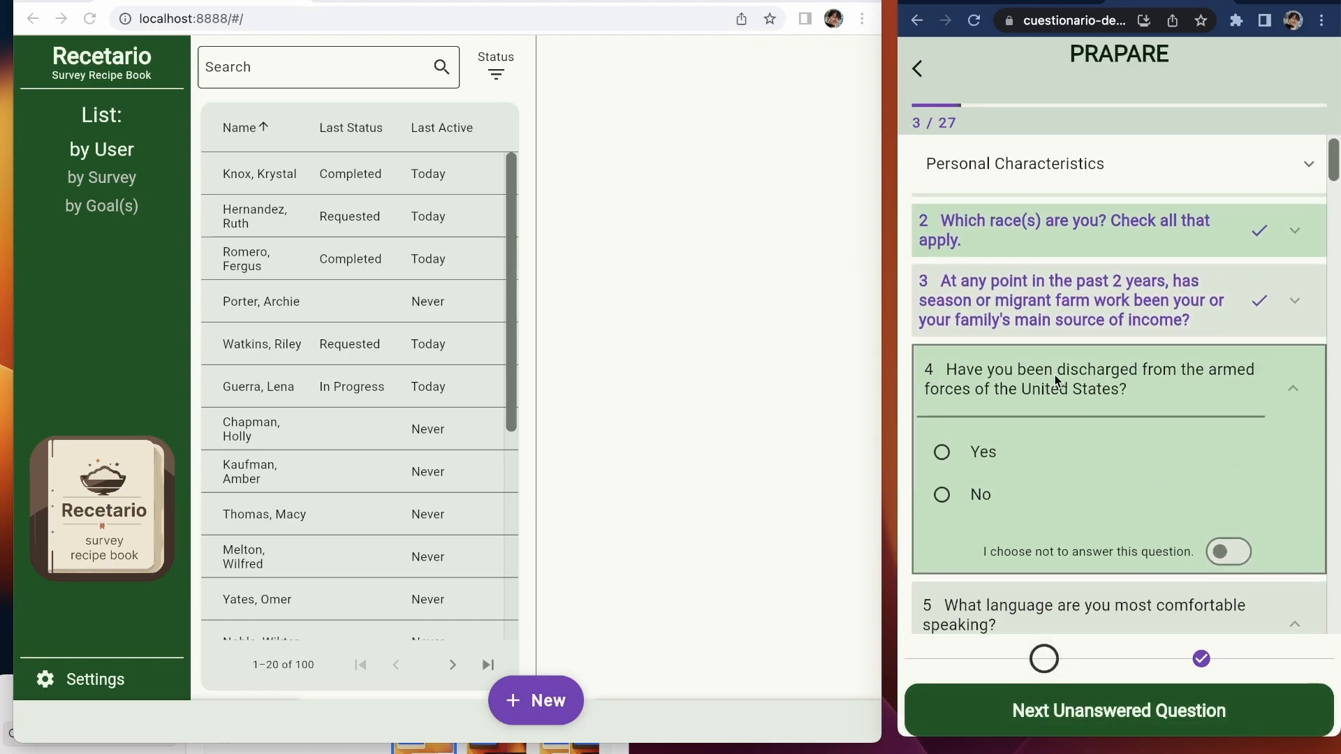
pyautogui.click(952, 454)
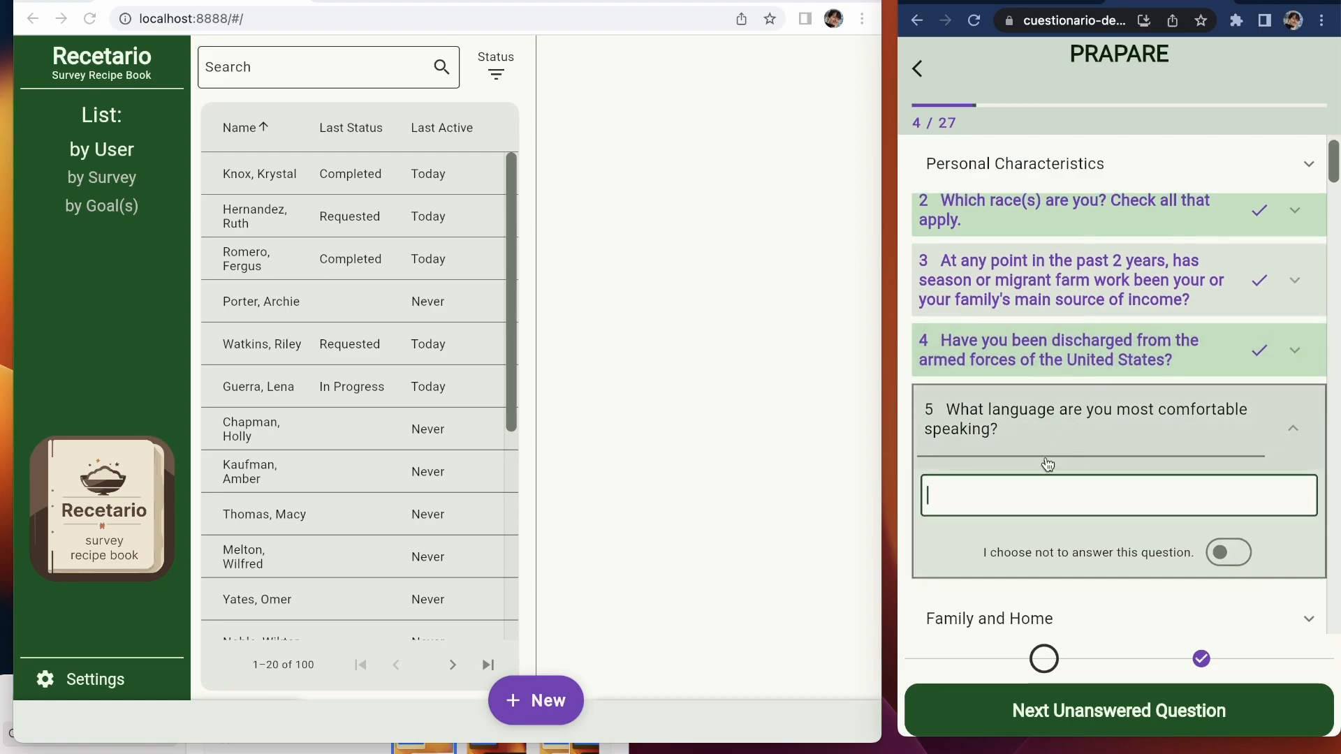
pyautogui.write('Spanish')
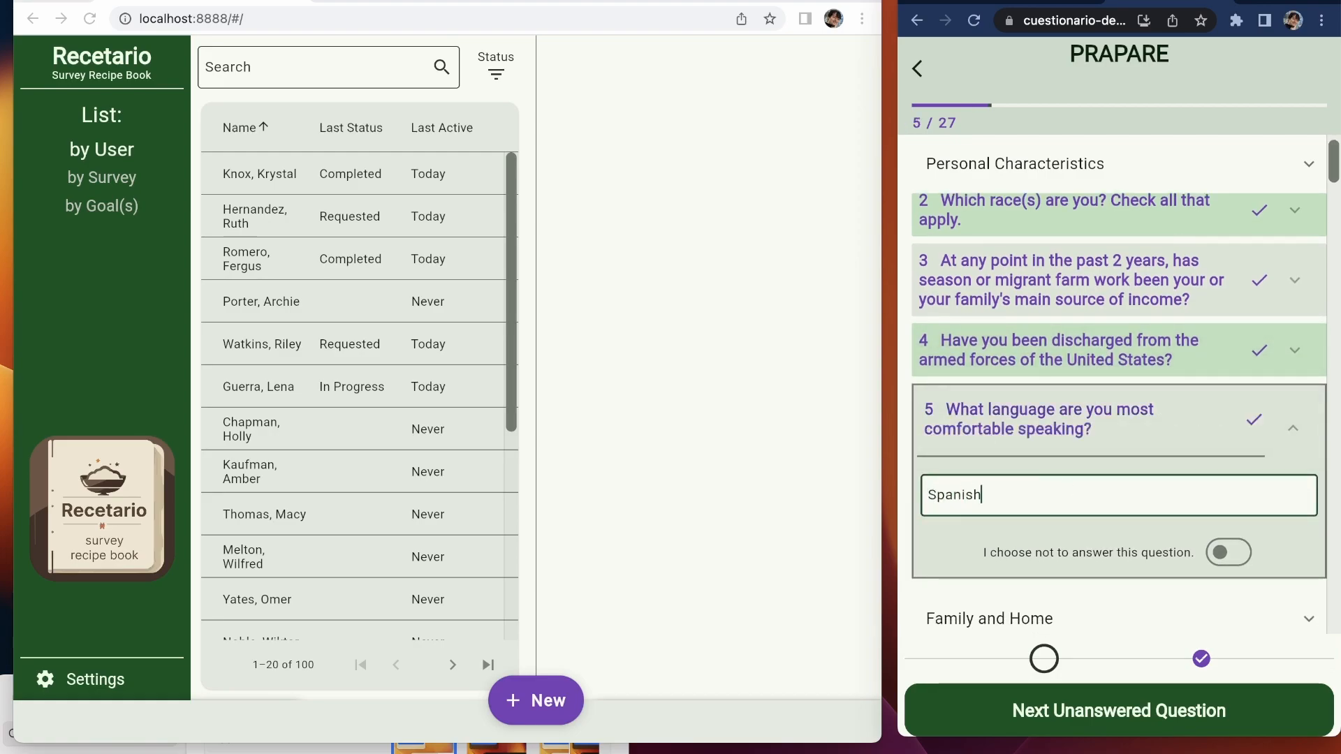
pyautogui.click(1133, 719)
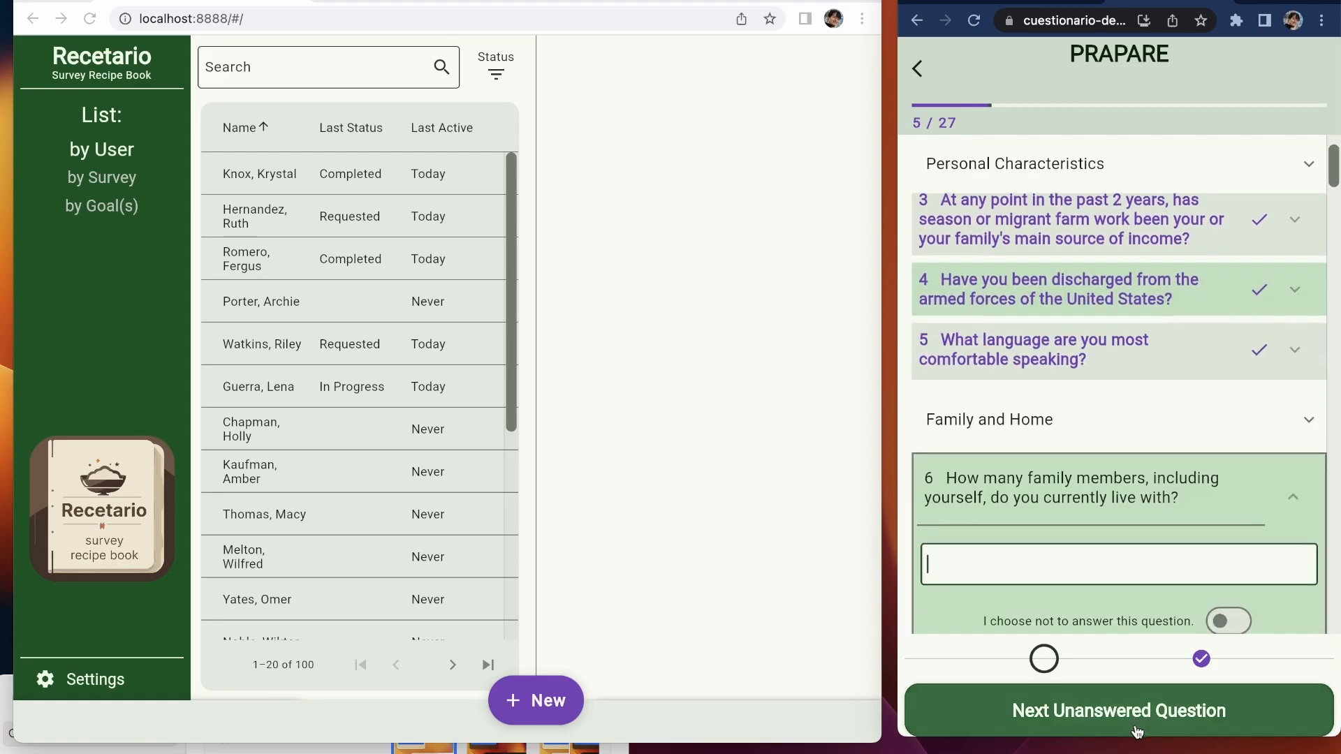
# Step: Enter household size 5, report she has housing but worries about losing it, and skip address
pyautogui.scroll(-2, 1076, 377)
pyautogui.write('5')
pyautogui.click(1083, 720)
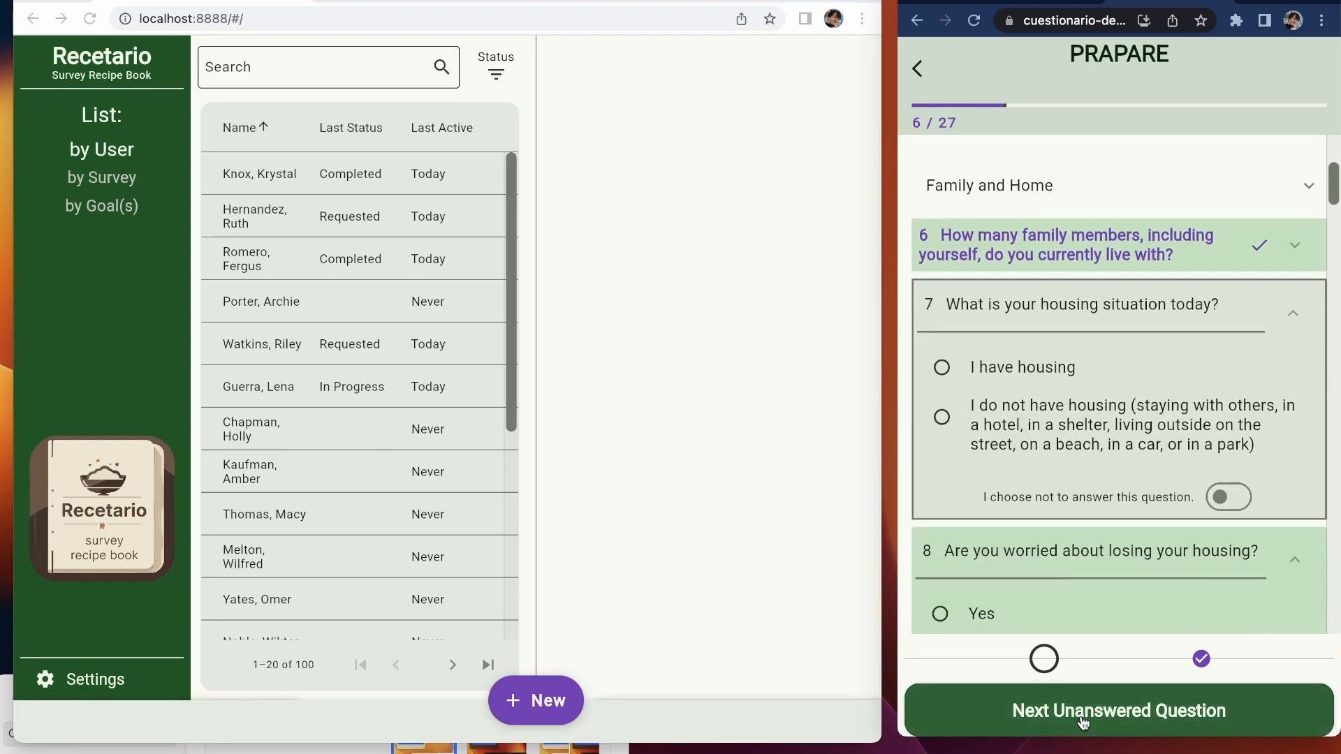
pyautogui.click(1022, 369)
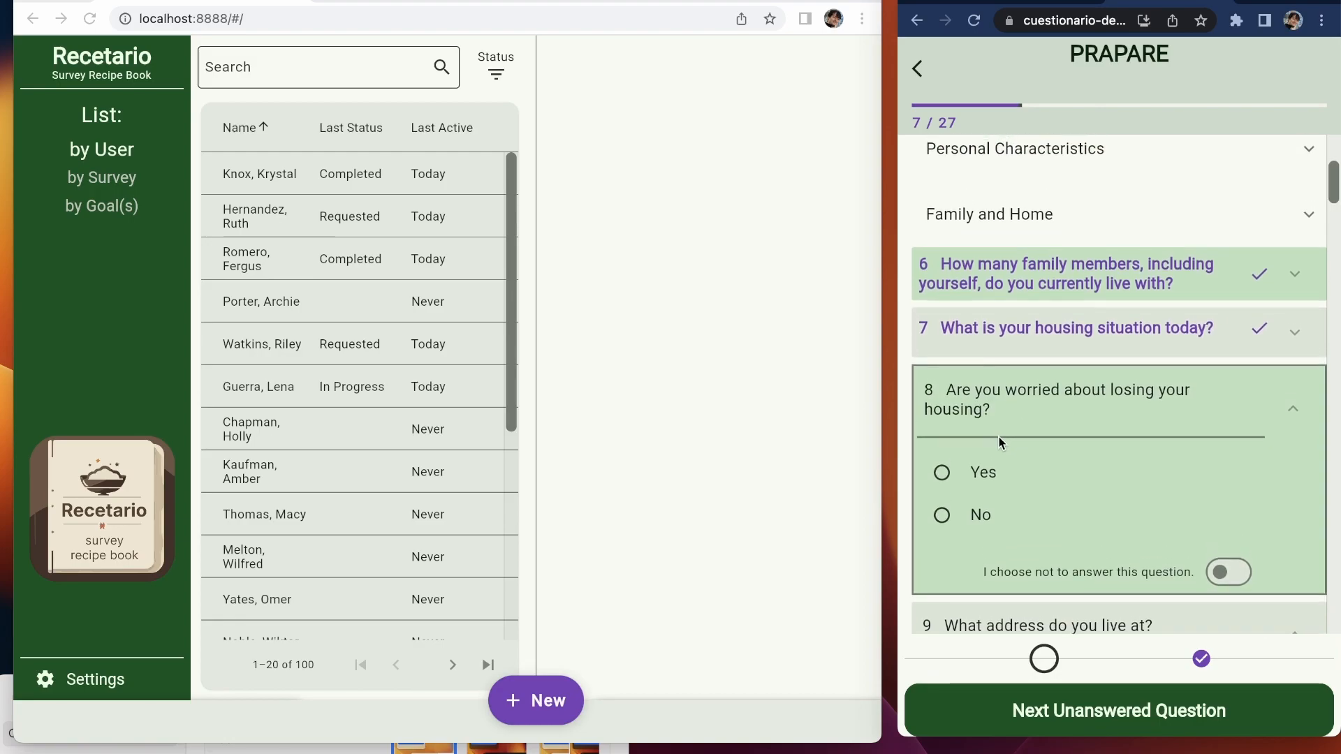
pyautogui.click(983, 474)
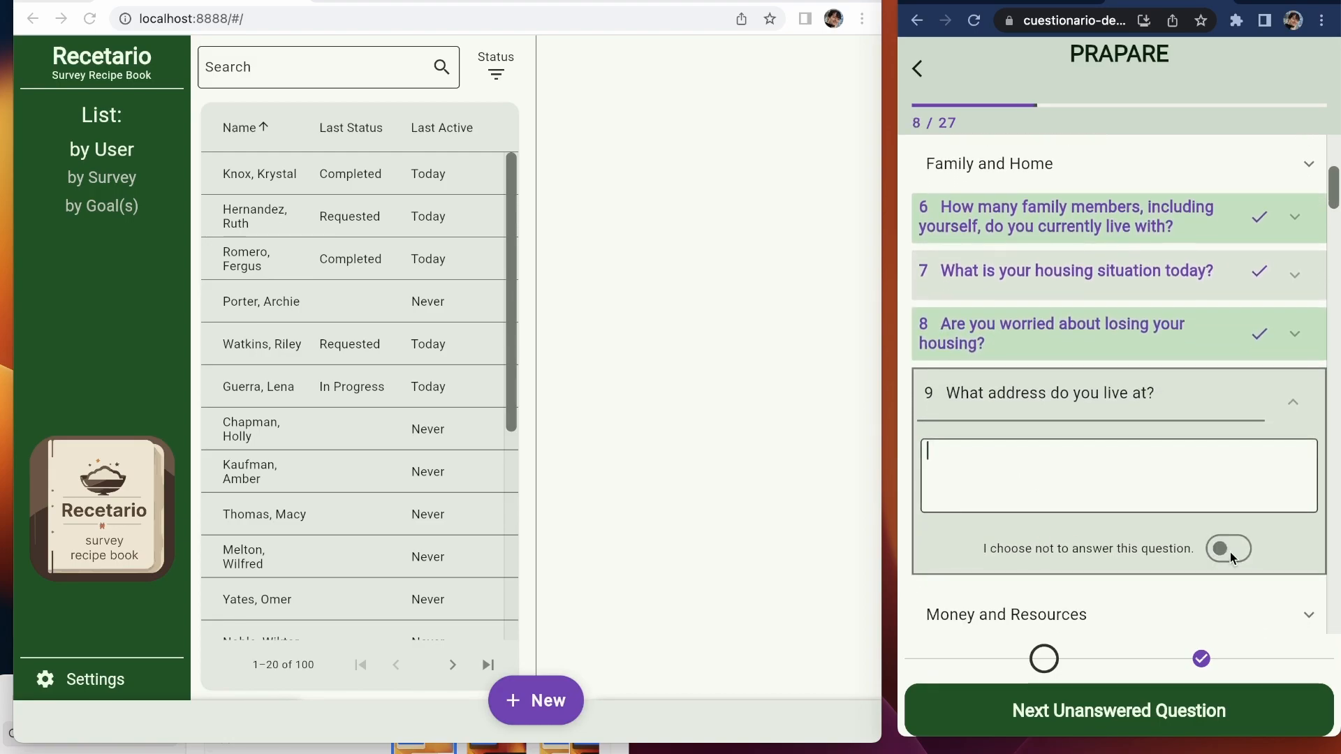
pyautogui.click(1231, 559)
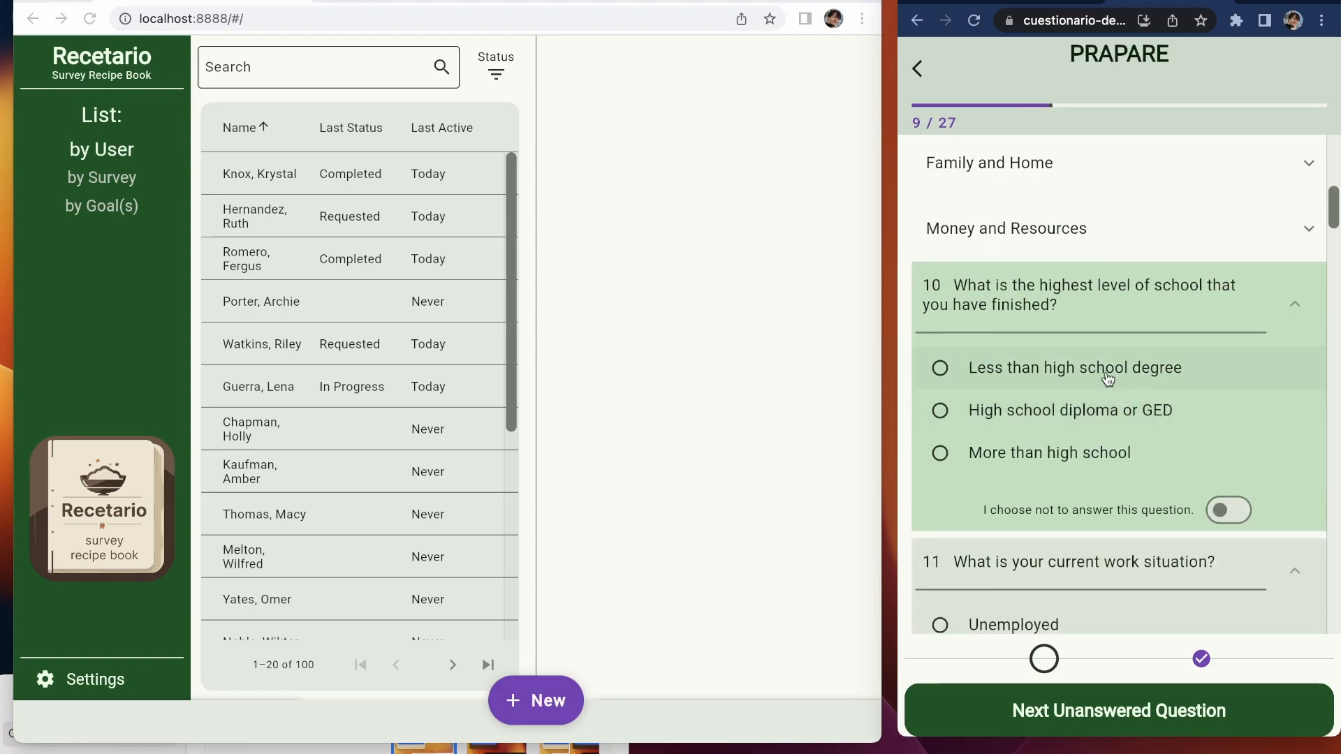
# Step: Set school level to High school diploma or GED, choose her insurance, and skip household income
pyautogui.click(1099, 412)
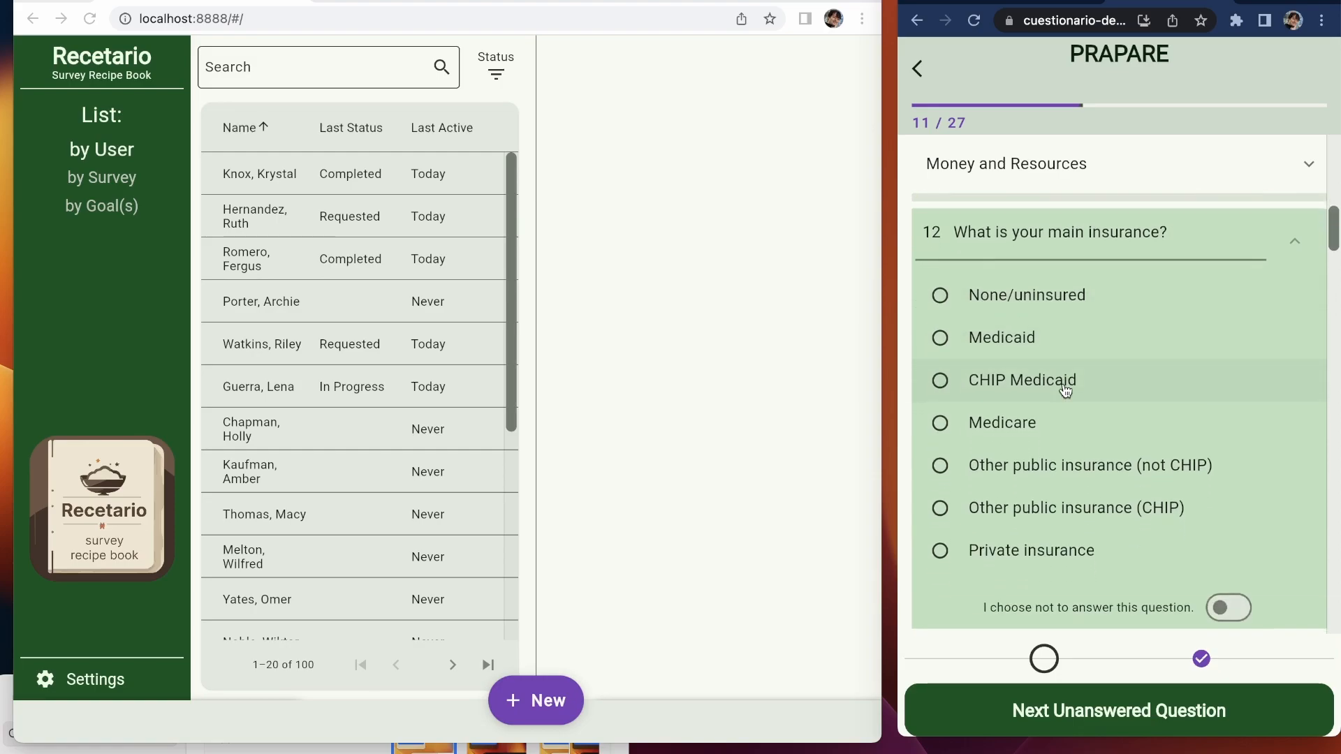
pyautogui.click(1020, 447)
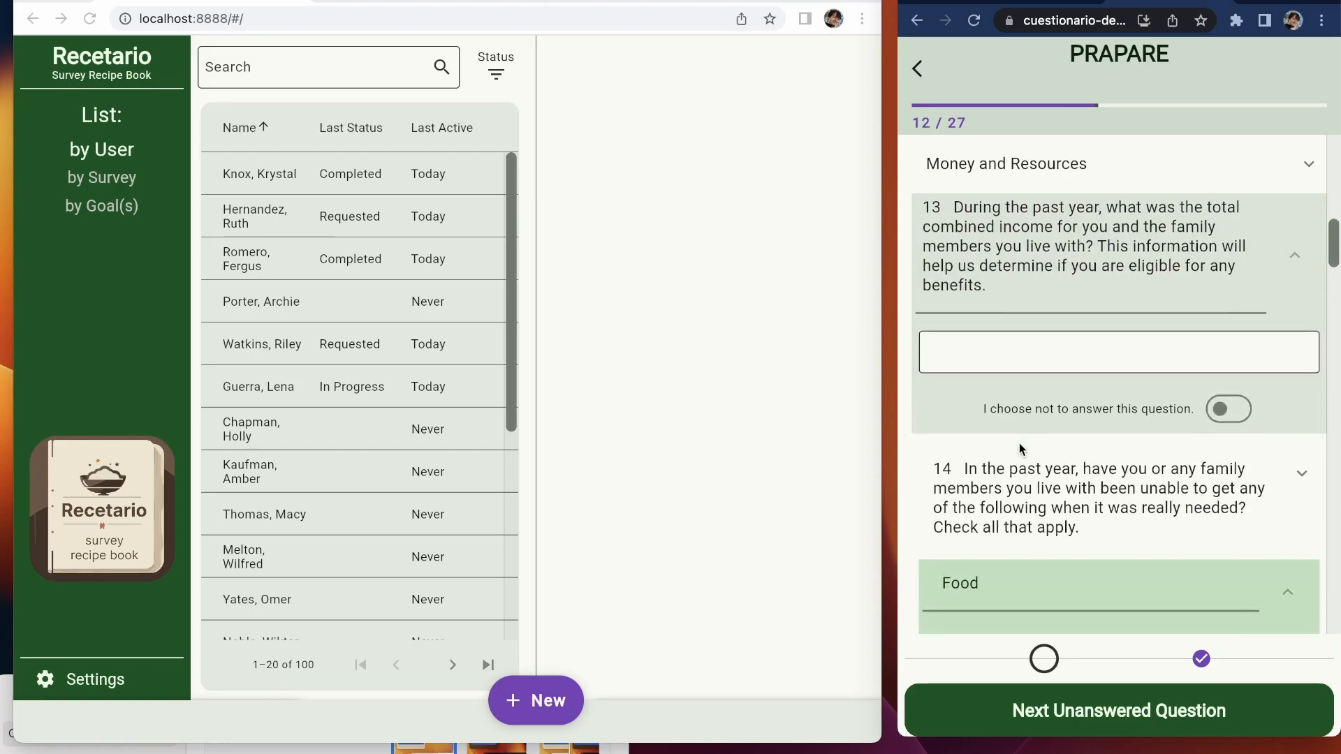
pyautogui.click(1250, 467)
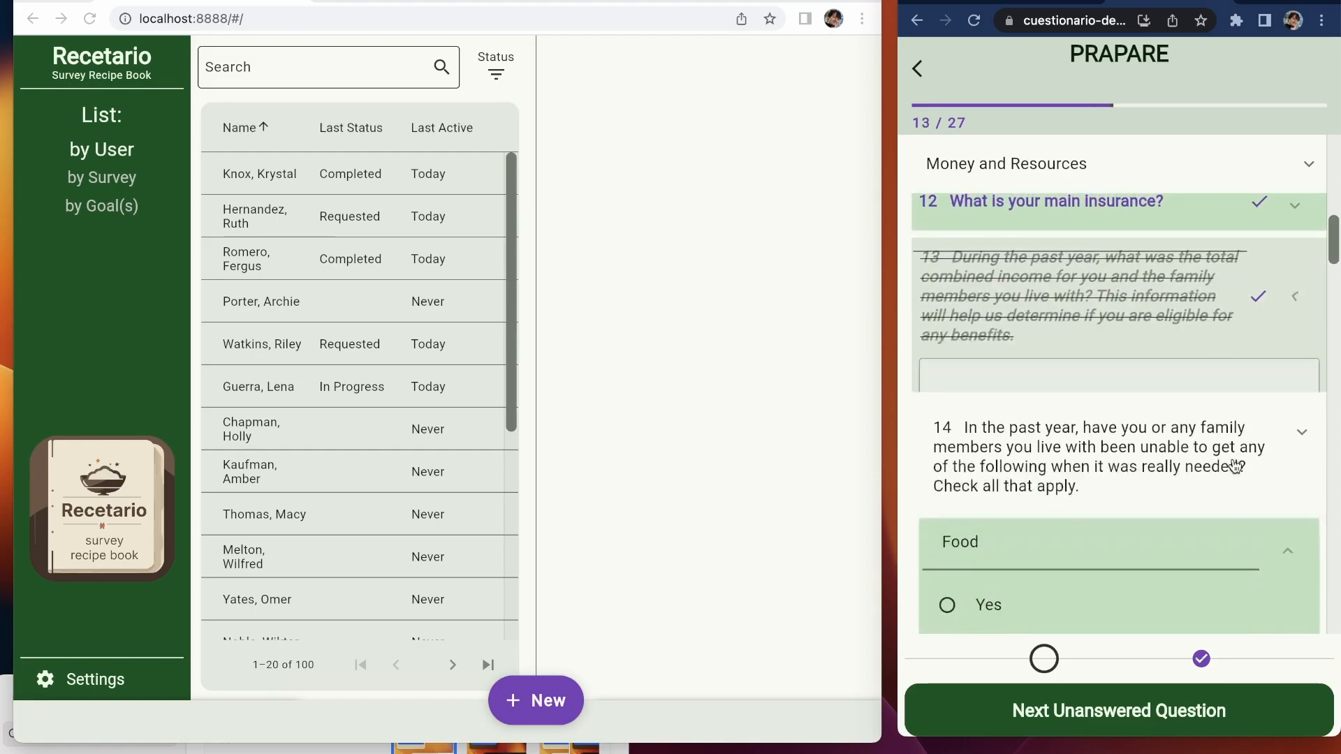
# Step: Mark unmet needs: Food Yes; Clothing, Utilities, Child care, medicine, Phone No; Other Yes
pyautogui.click(1059, 406)
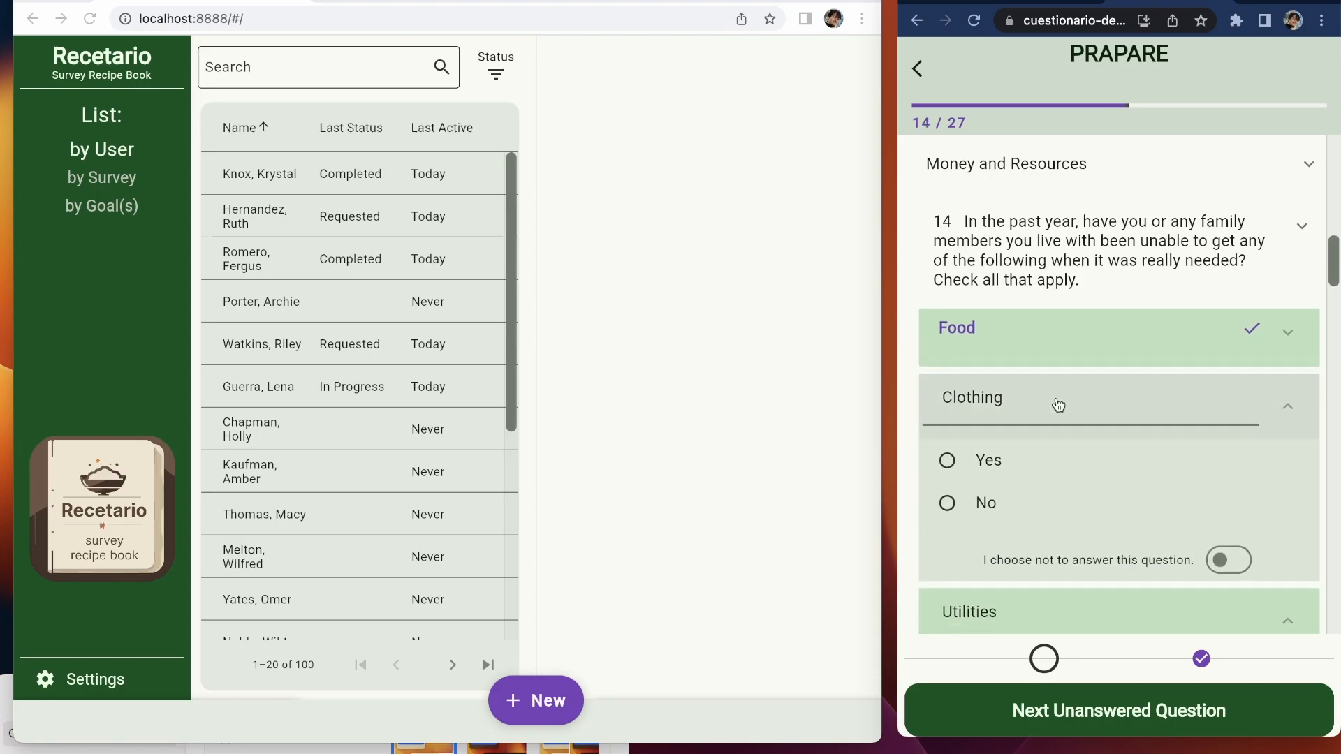
pyautogui.click(1006, 497)
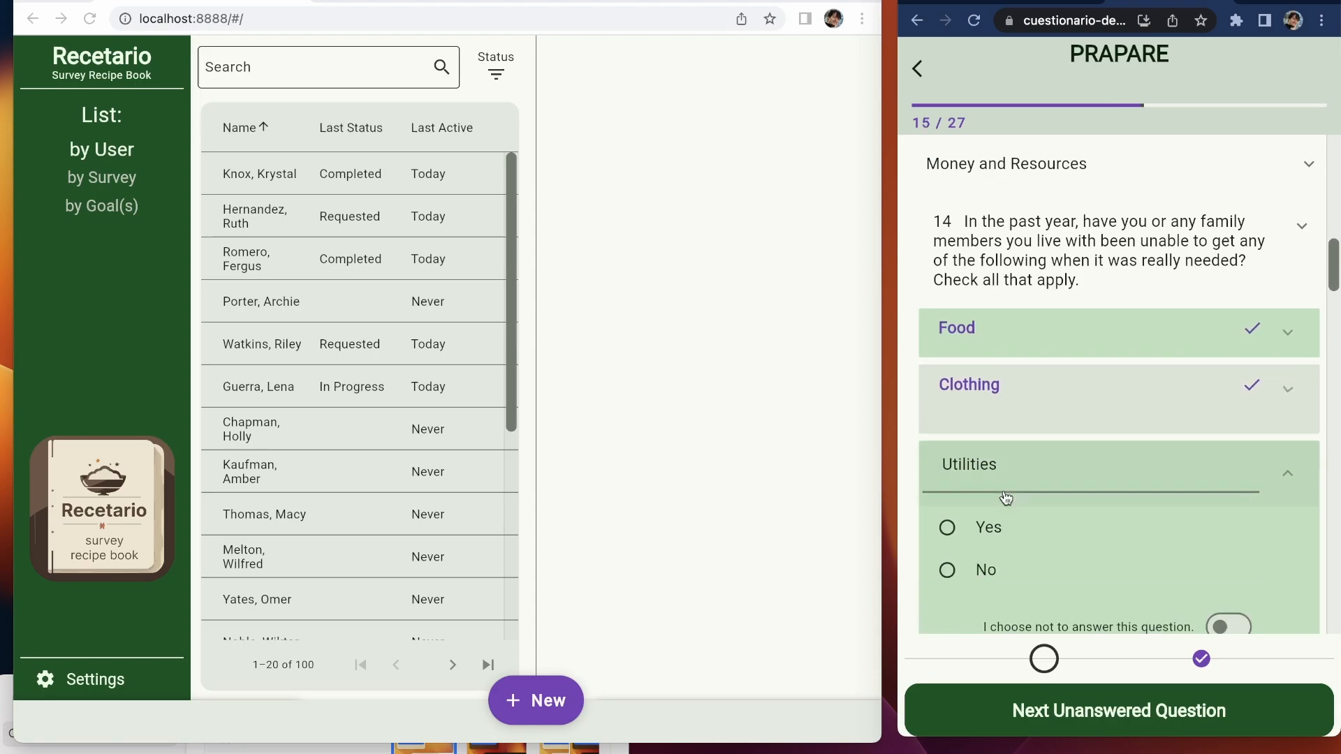
pyautogui.click(1004, 479)
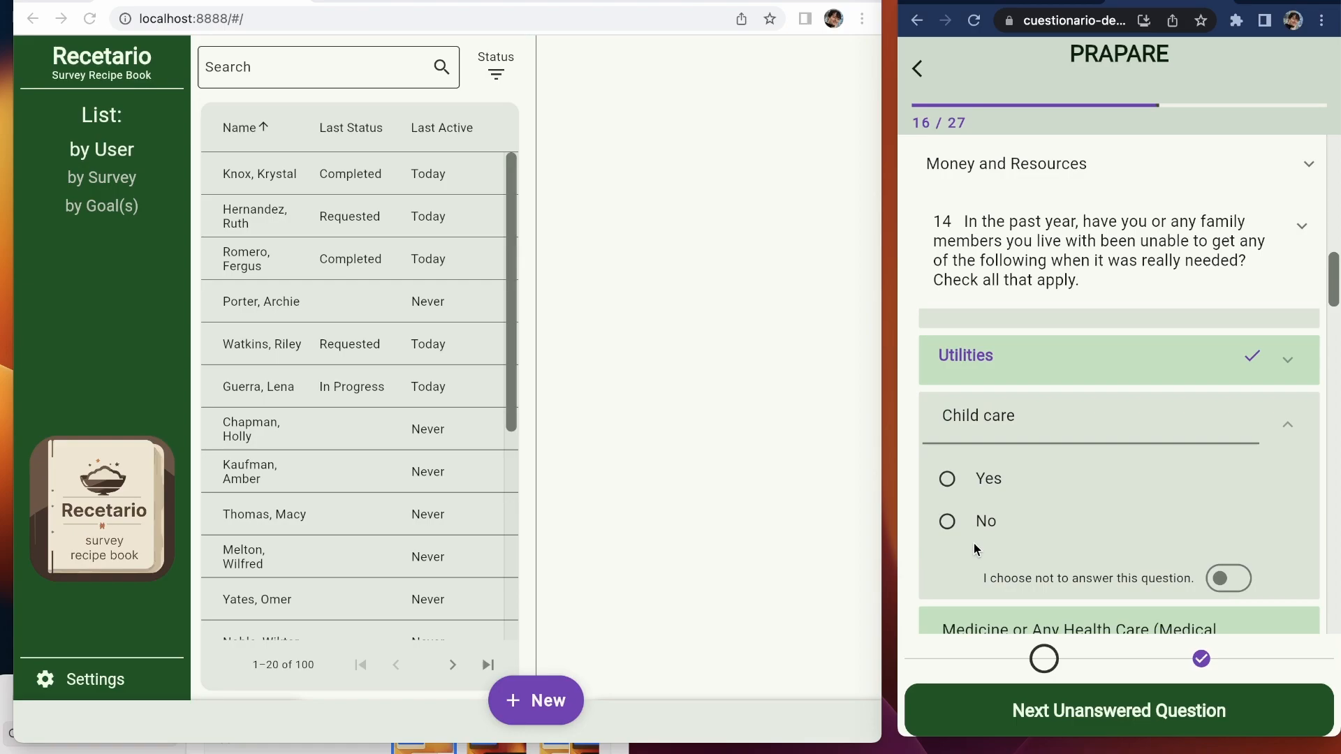
pyautogui.click(983, 525)
pyautogui.click(984, 528)
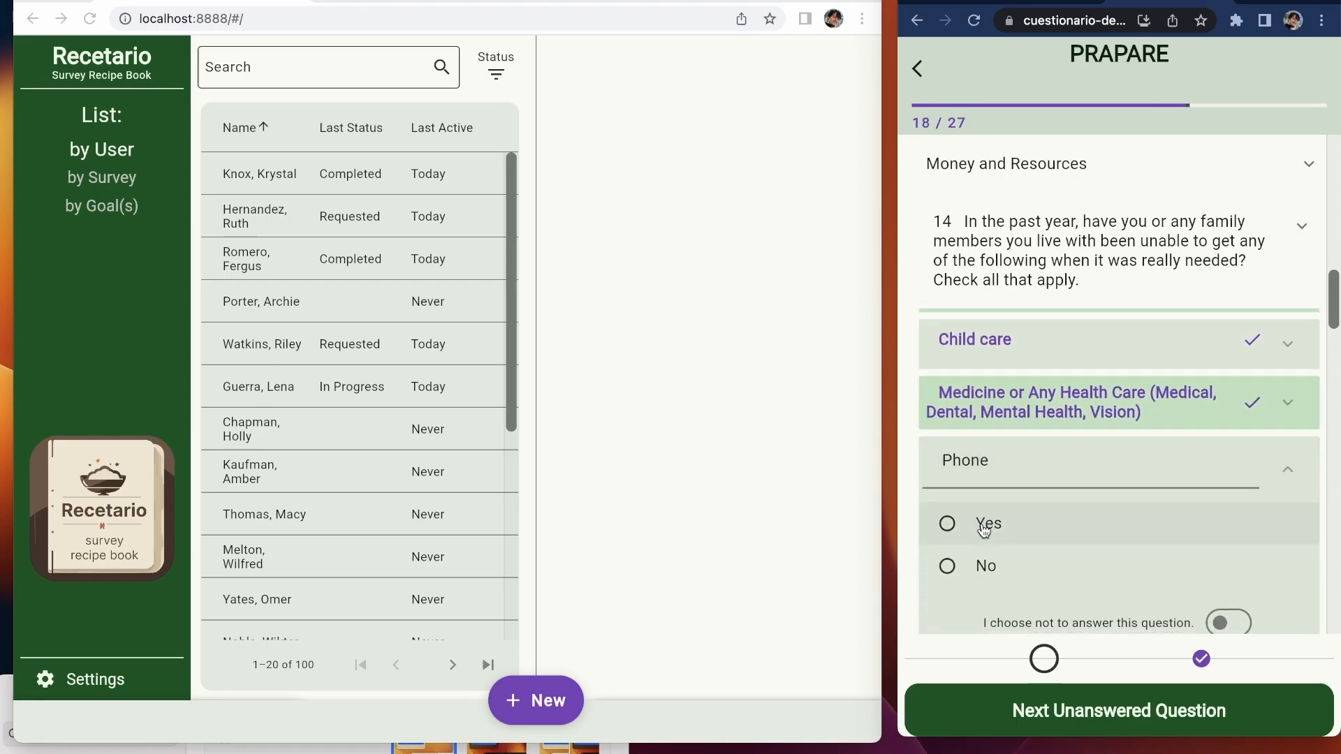
pyautogui.click(990, 503)
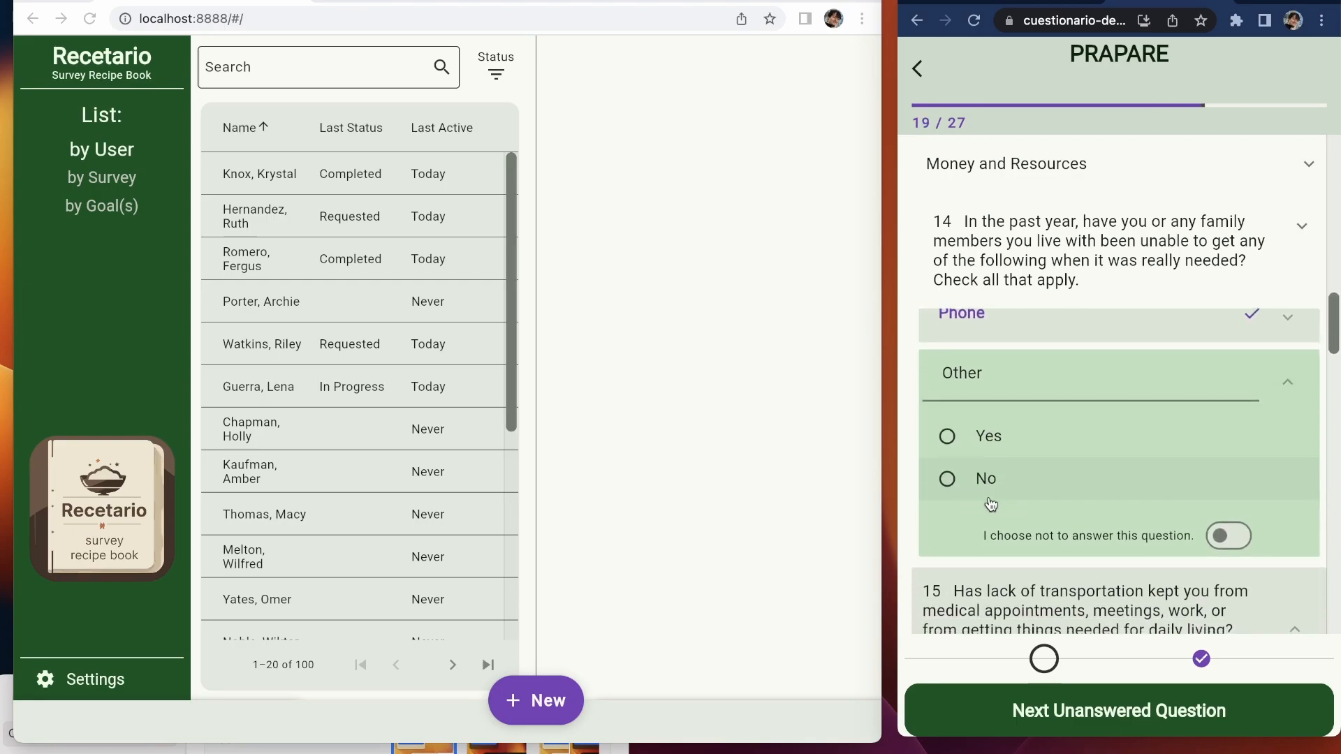
pyautogui.click(1013, 433)
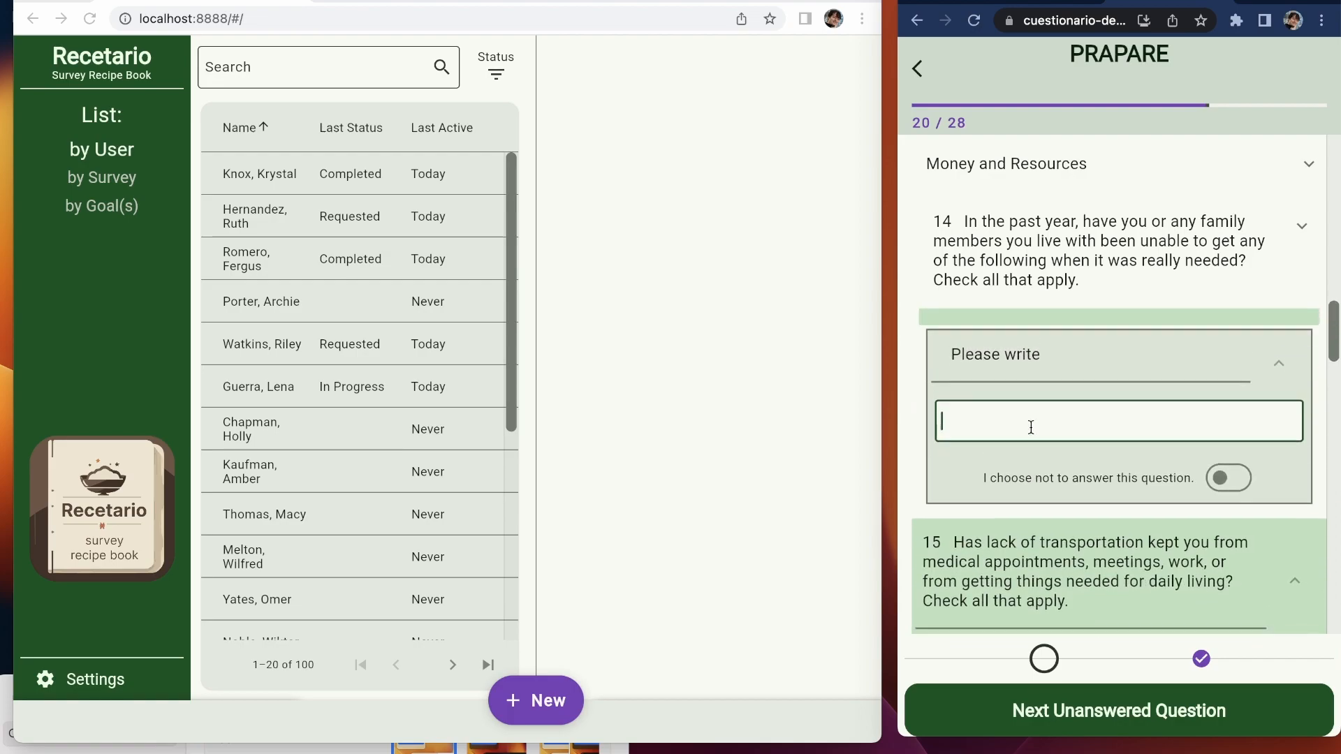
# Step: Write in the Other unmet need as additional food and finish question 14
pyautogui.write('Additional')
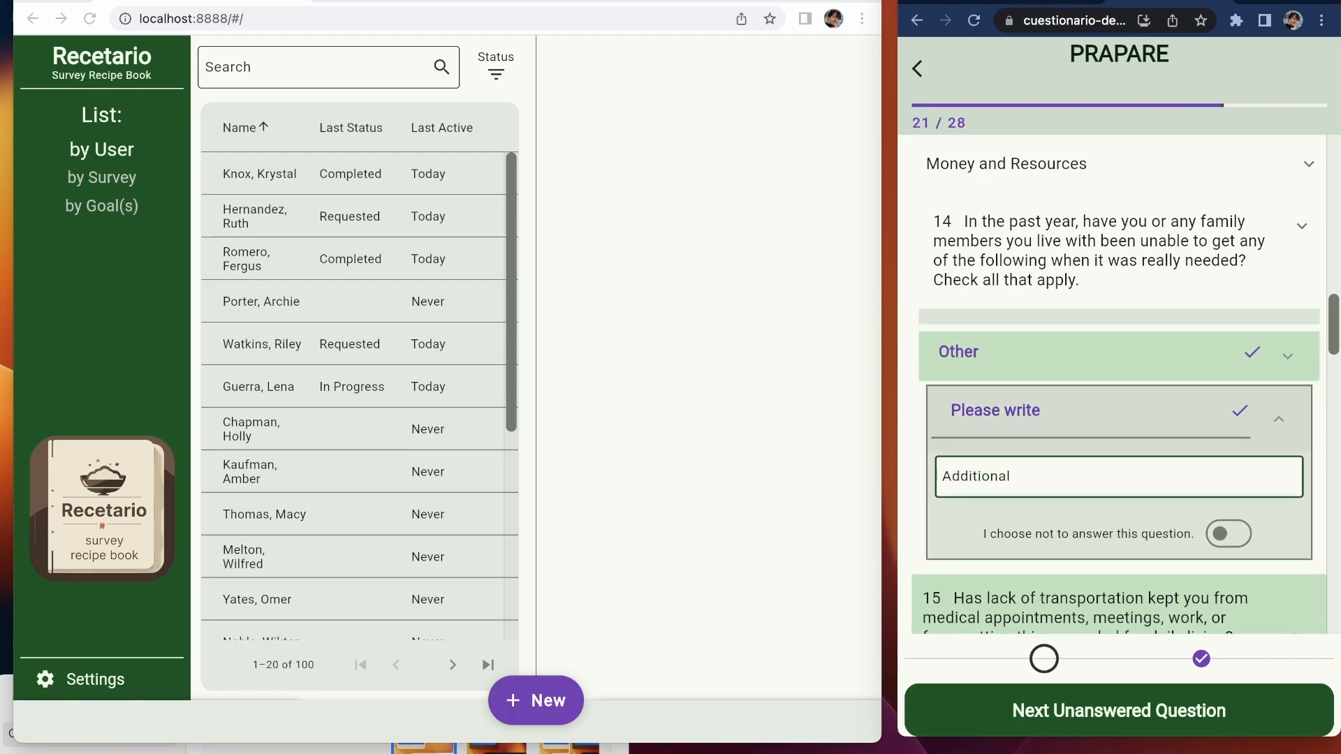
pyautogui.click(987, 354)
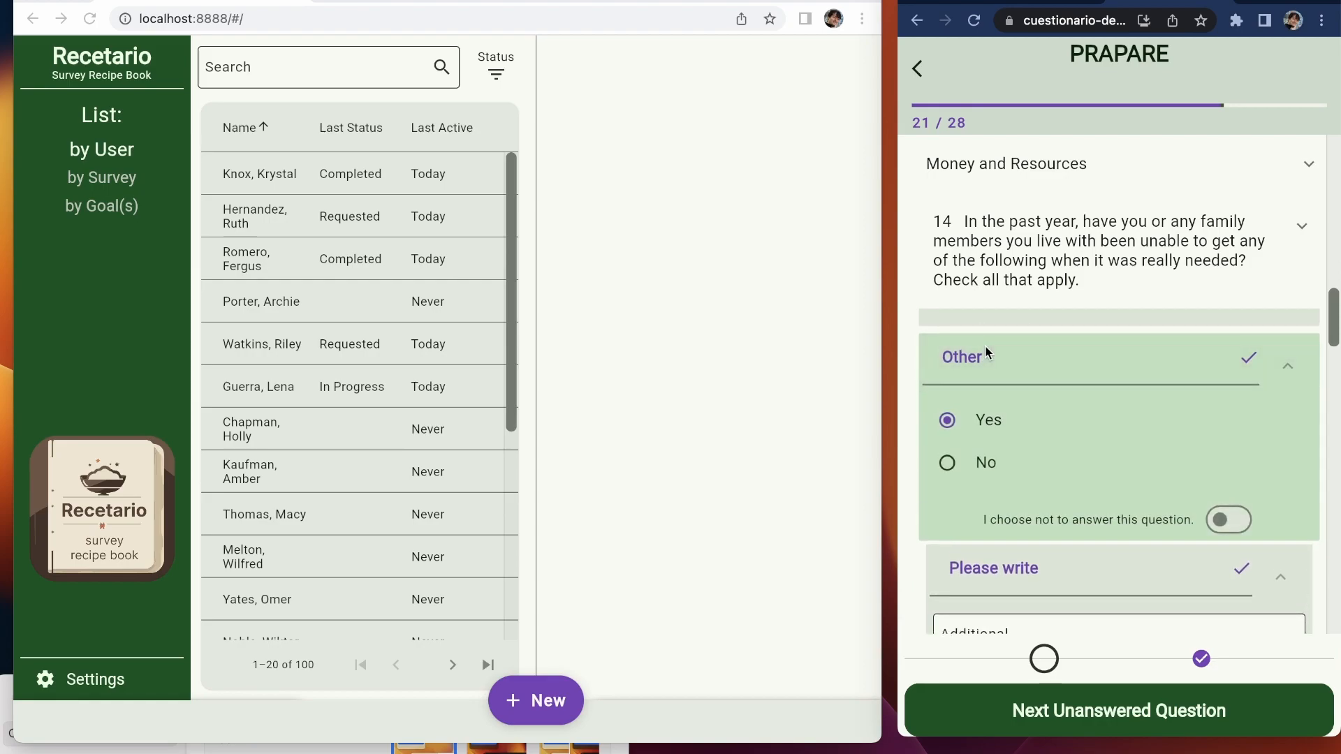
pyautogui.click(986, 349)
pyautogui.click(1023, 488)
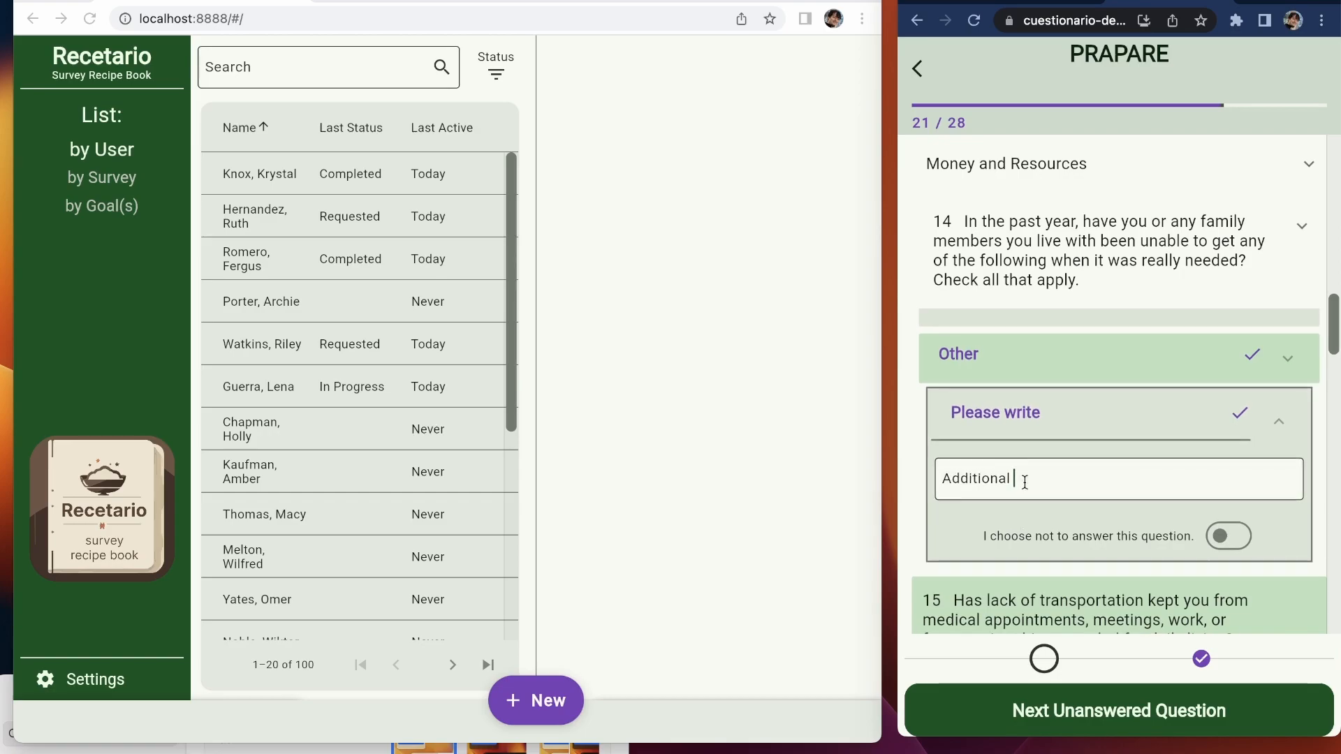
pyautogui.write('food')
pyautogui.scroll(-2, 1118, 489)
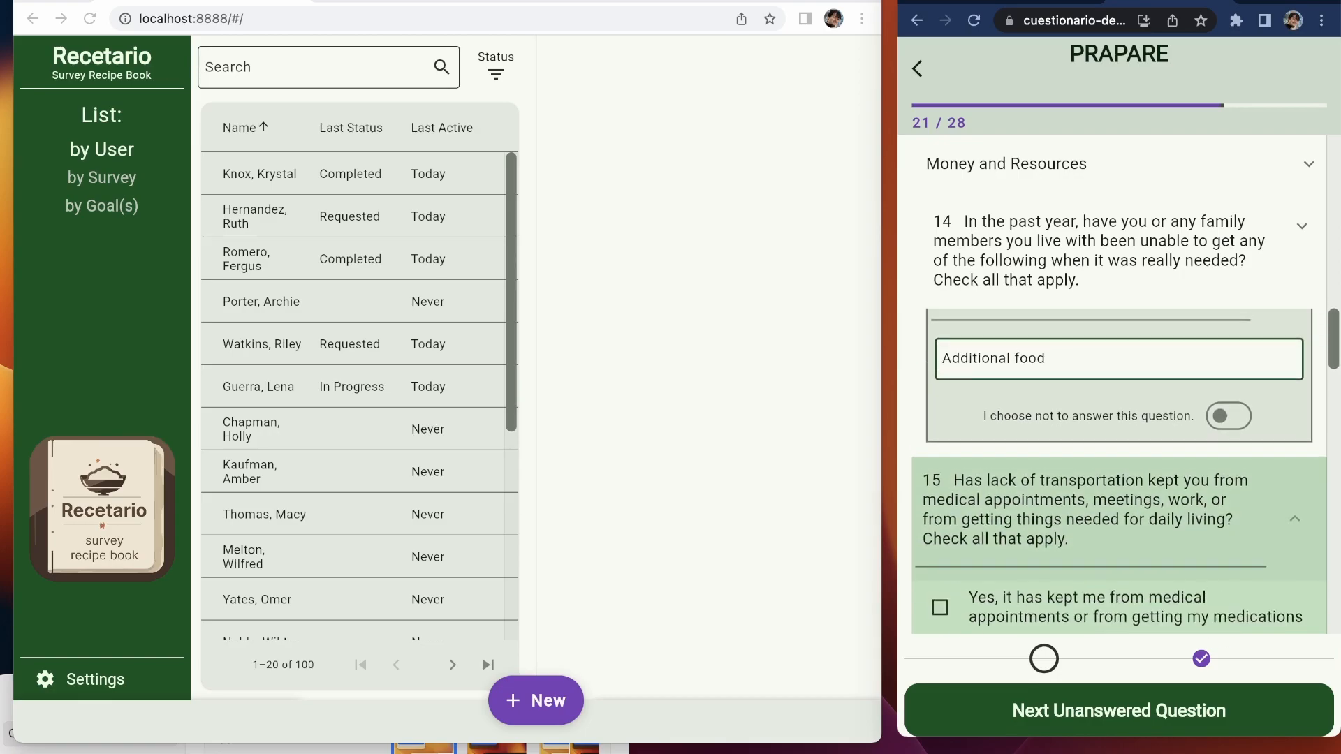
pyautogui.click(1061, 726)
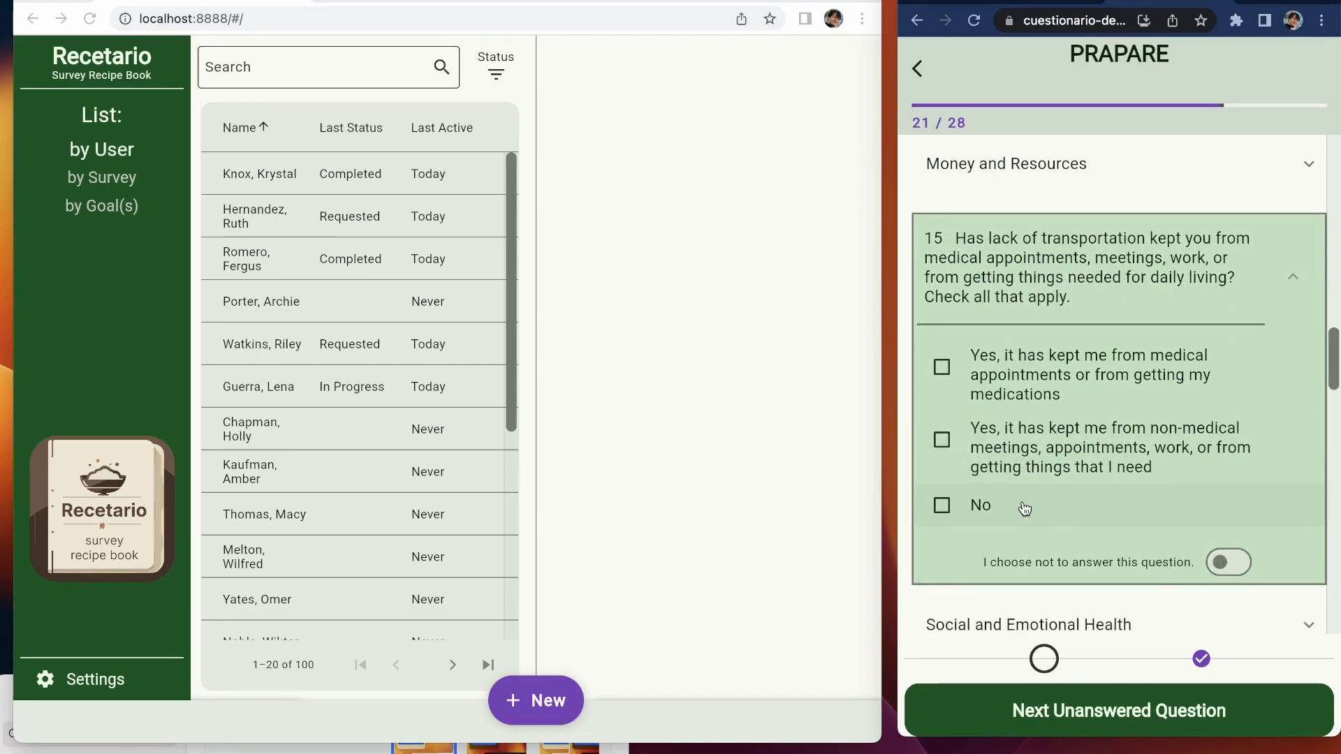
# Step: Answer questions 15–21: no transportation problems, stress A little bit, detention No, and the rest, mostly No
pyautogui.click(1024, 506)
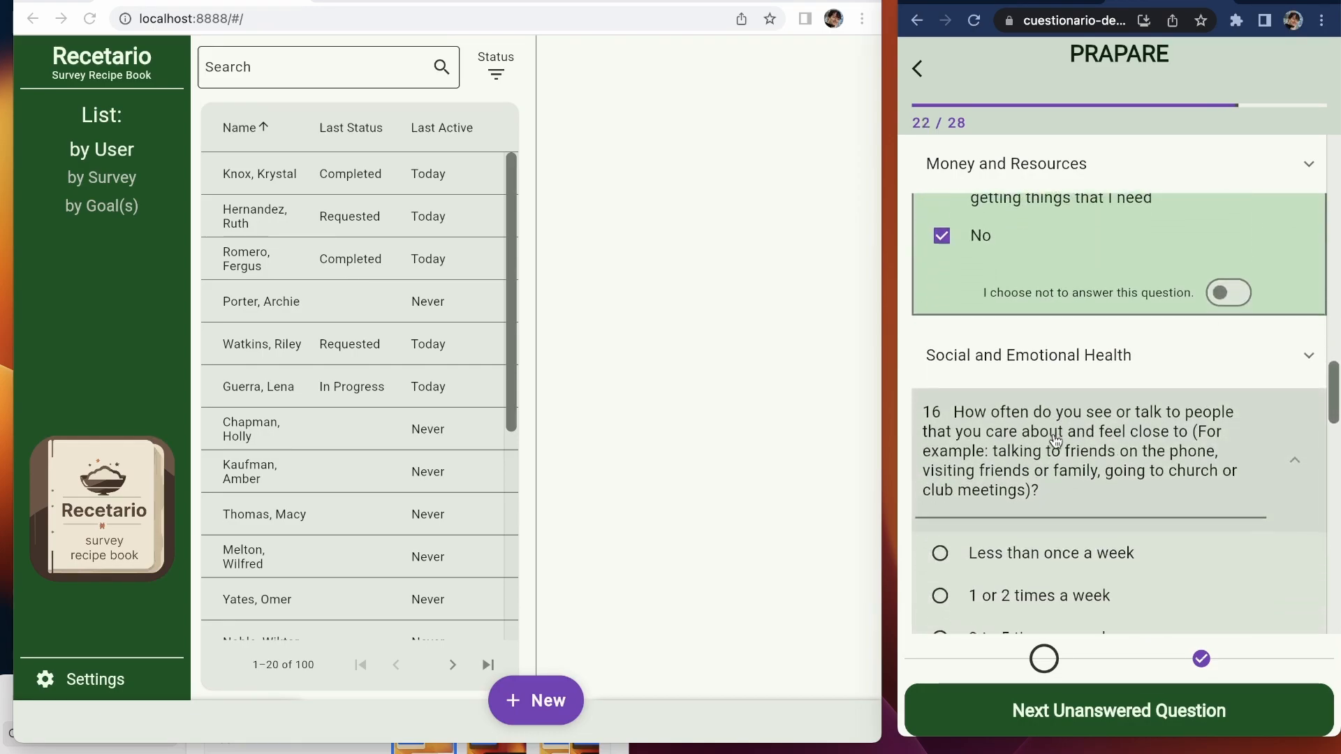
pyautogui.click(1056, 440)
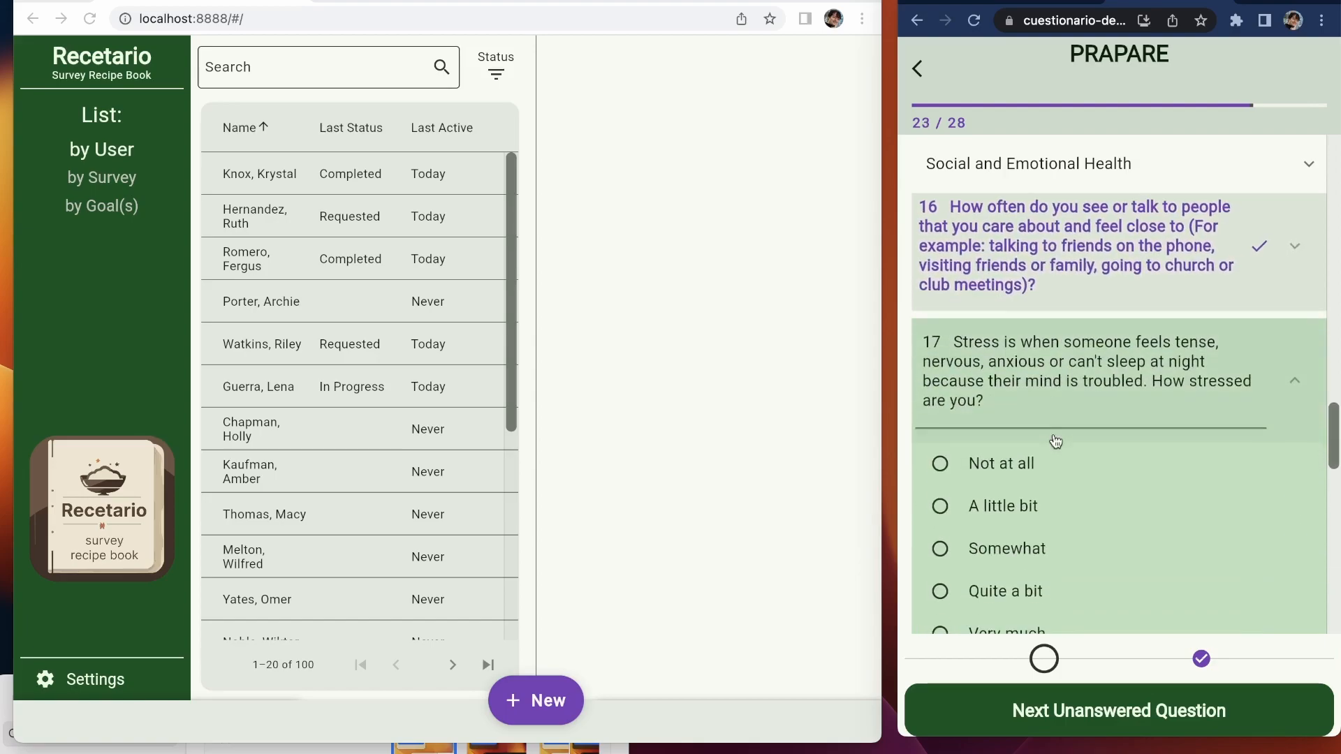
pyautogui.click(1055, 440)
pyautogui.click(1056, 440)
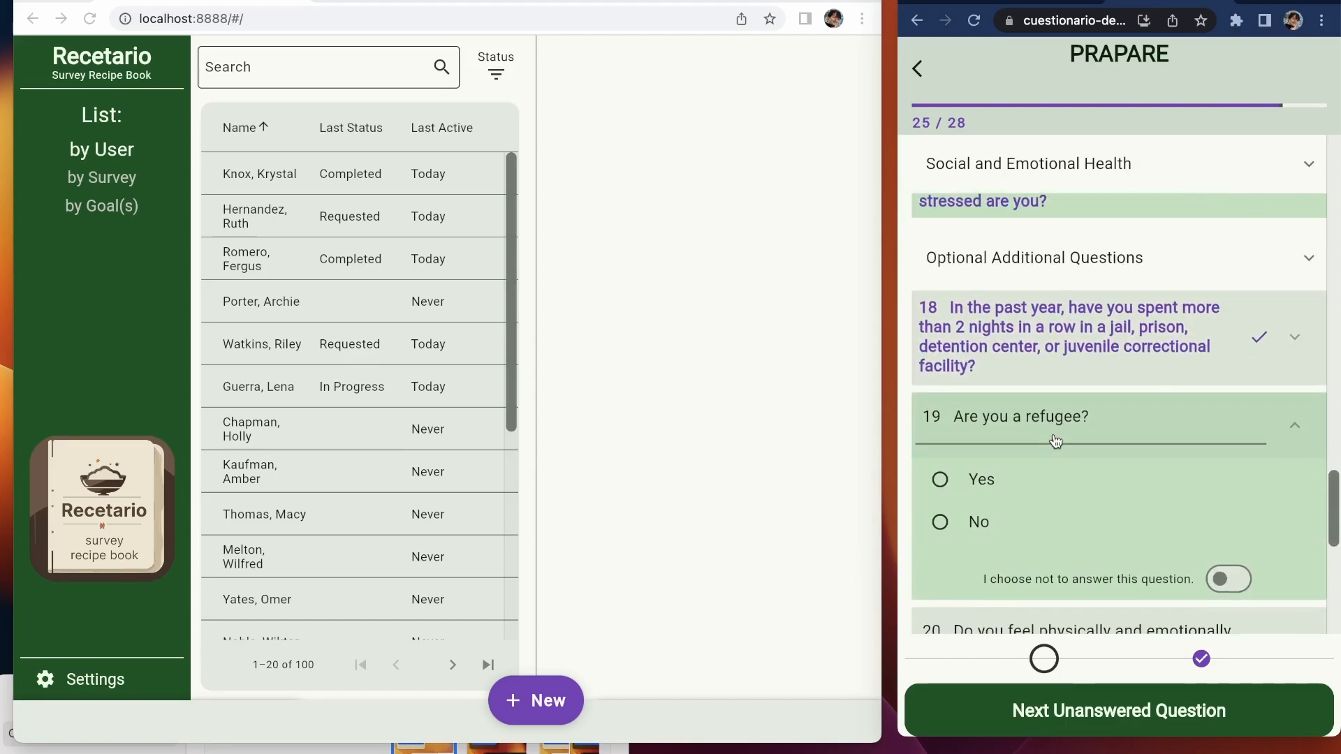
pyautogui.click(952, 321)
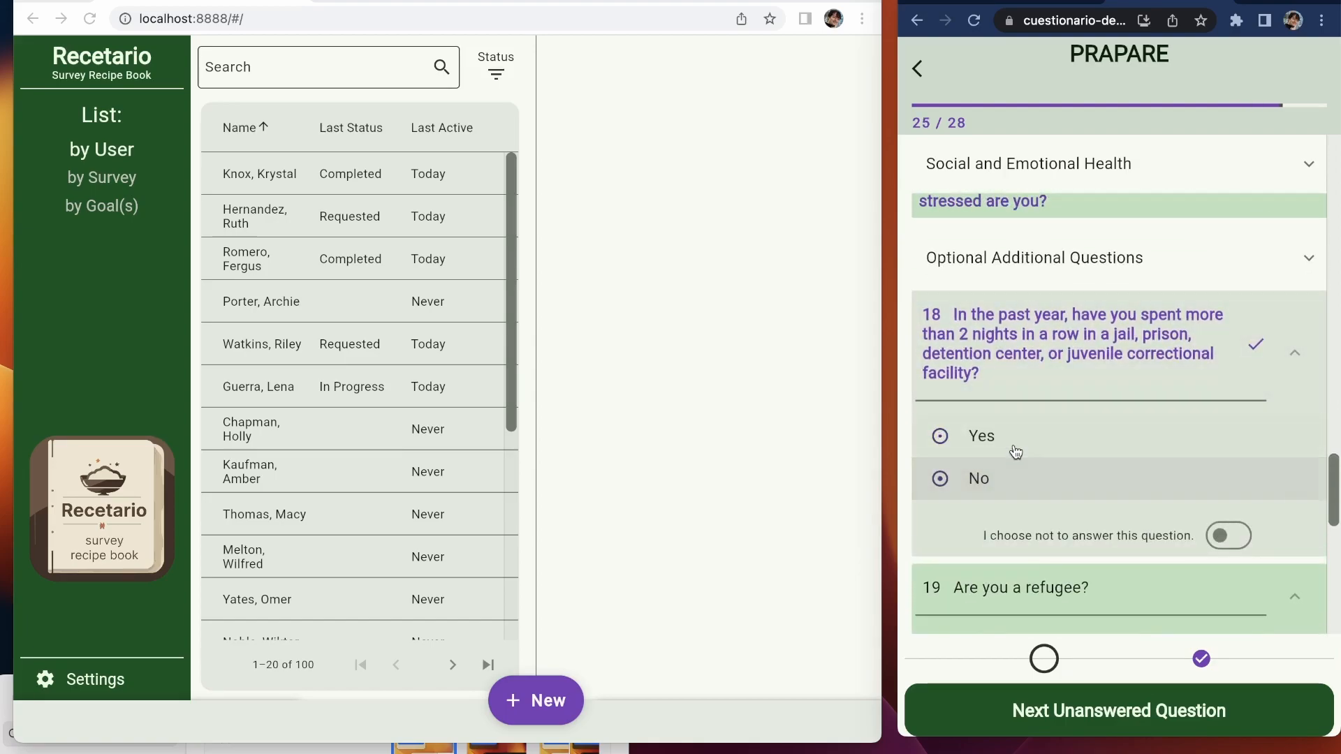
pyautogui.click(999, 479)
pyautogui.click(989, 509)
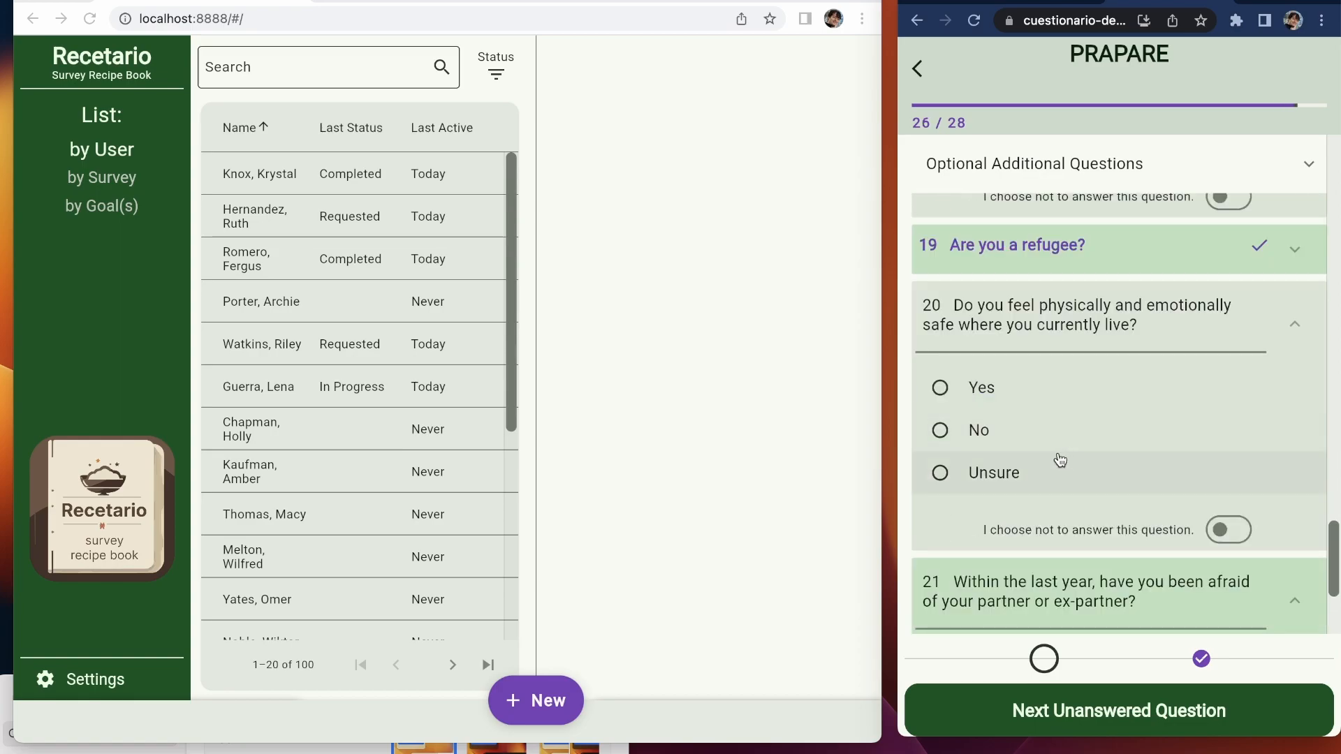
pyautogui.click(1036, 446)
pyautogui.click(1013, 488)
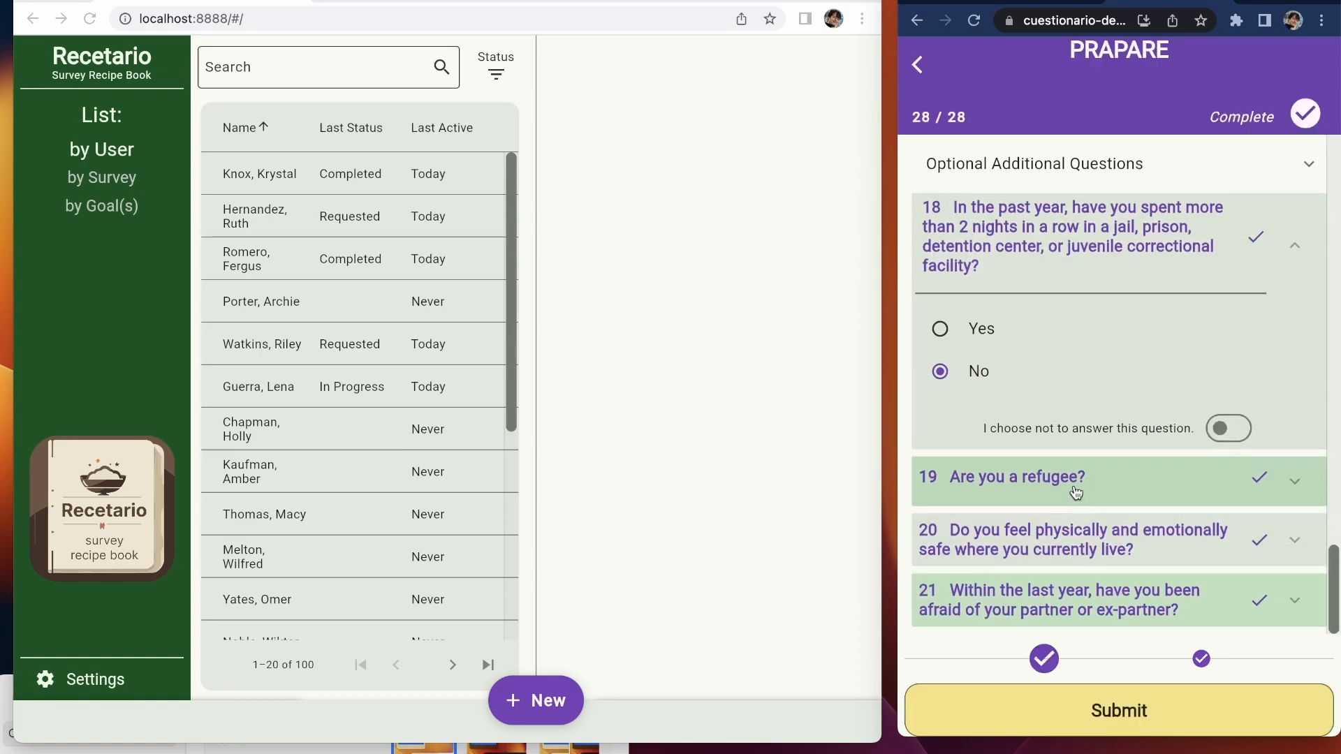
# Step: Submit the completed PRAPARE survey and dismiss the completion message
pyautogui.click(1112, 711)
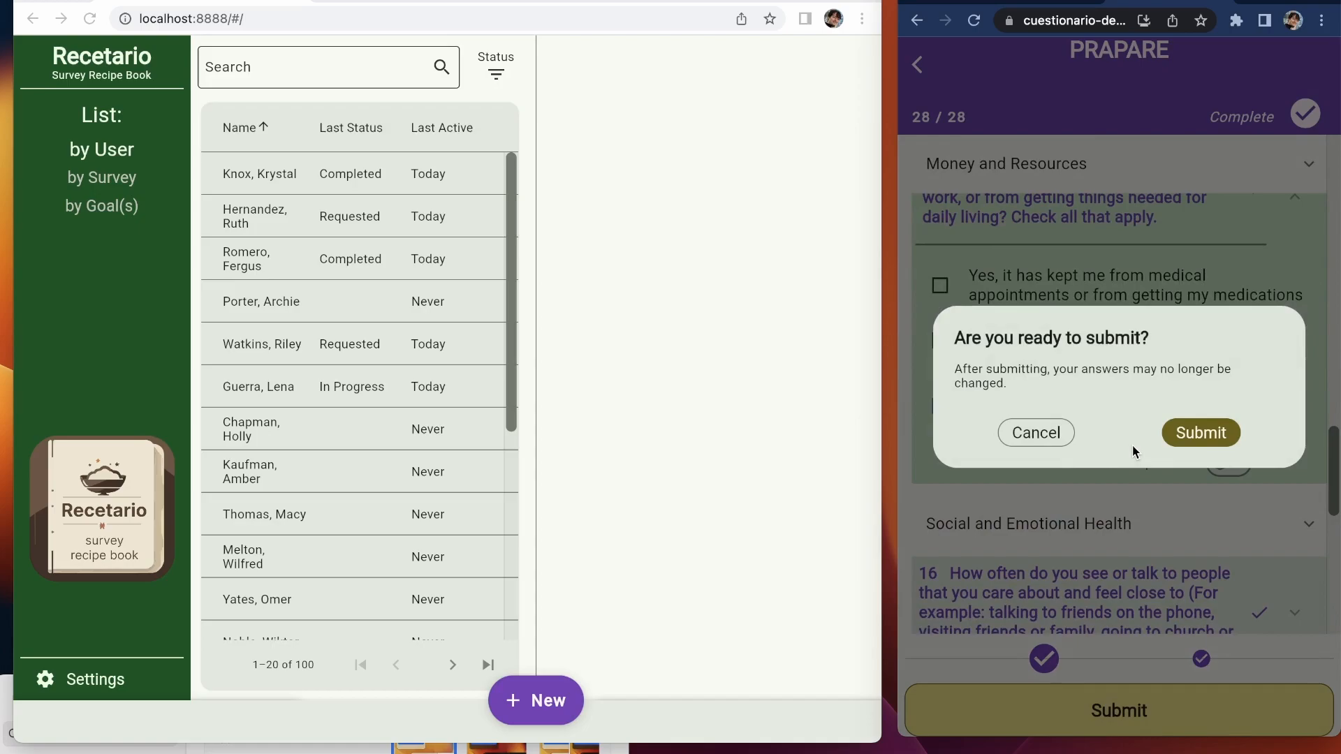
pyautogui.click(1198, 434)
pyautogui.click(1253, 437)
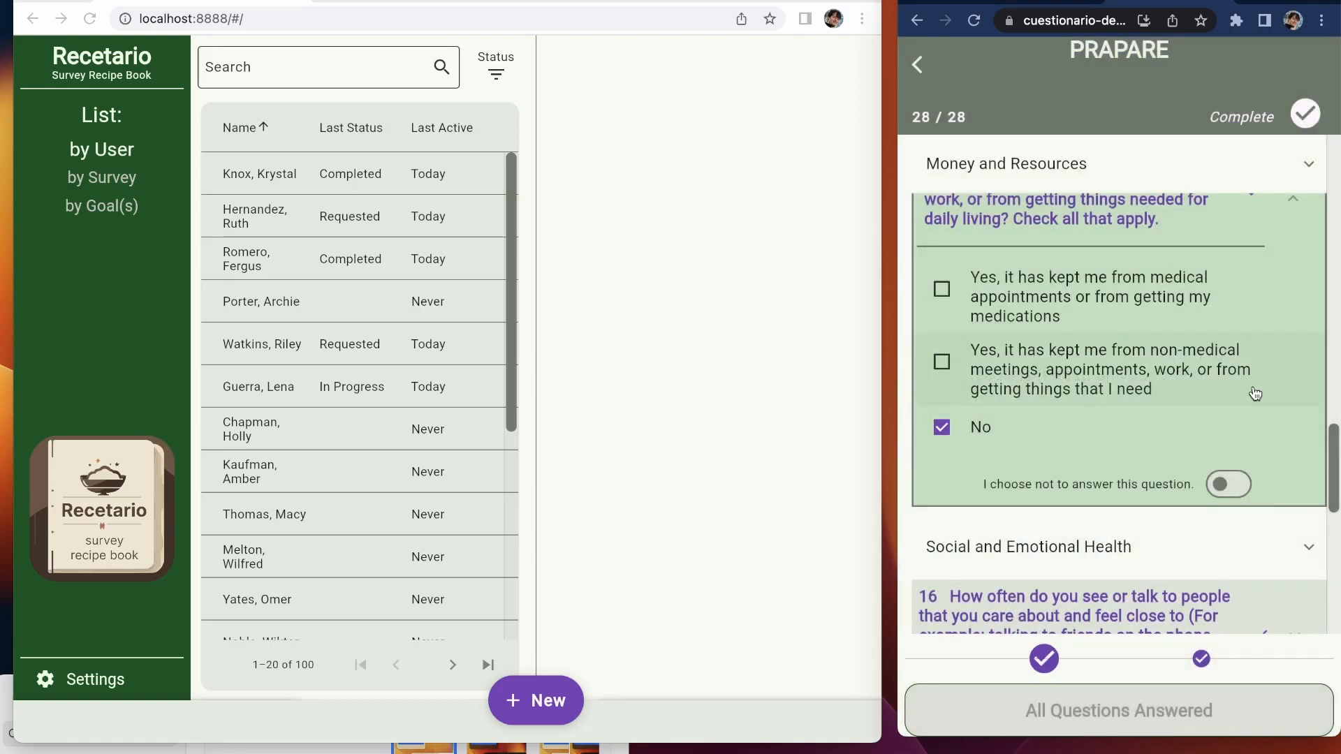
# Step: Display the submitted ACES responses and reload the Recetario page
pyautogui.click(917, 65)
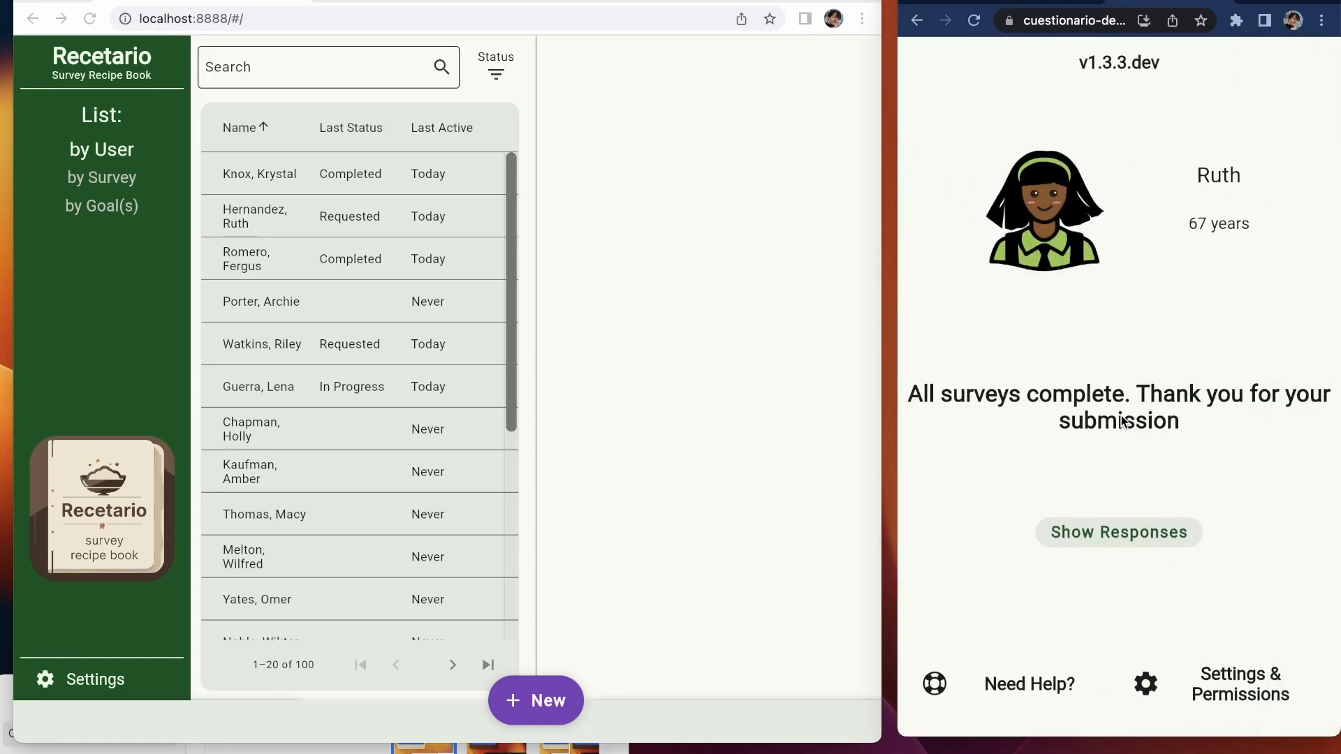
pyautogui.click(1138, 533)
pyautogui.click(1150, 447)
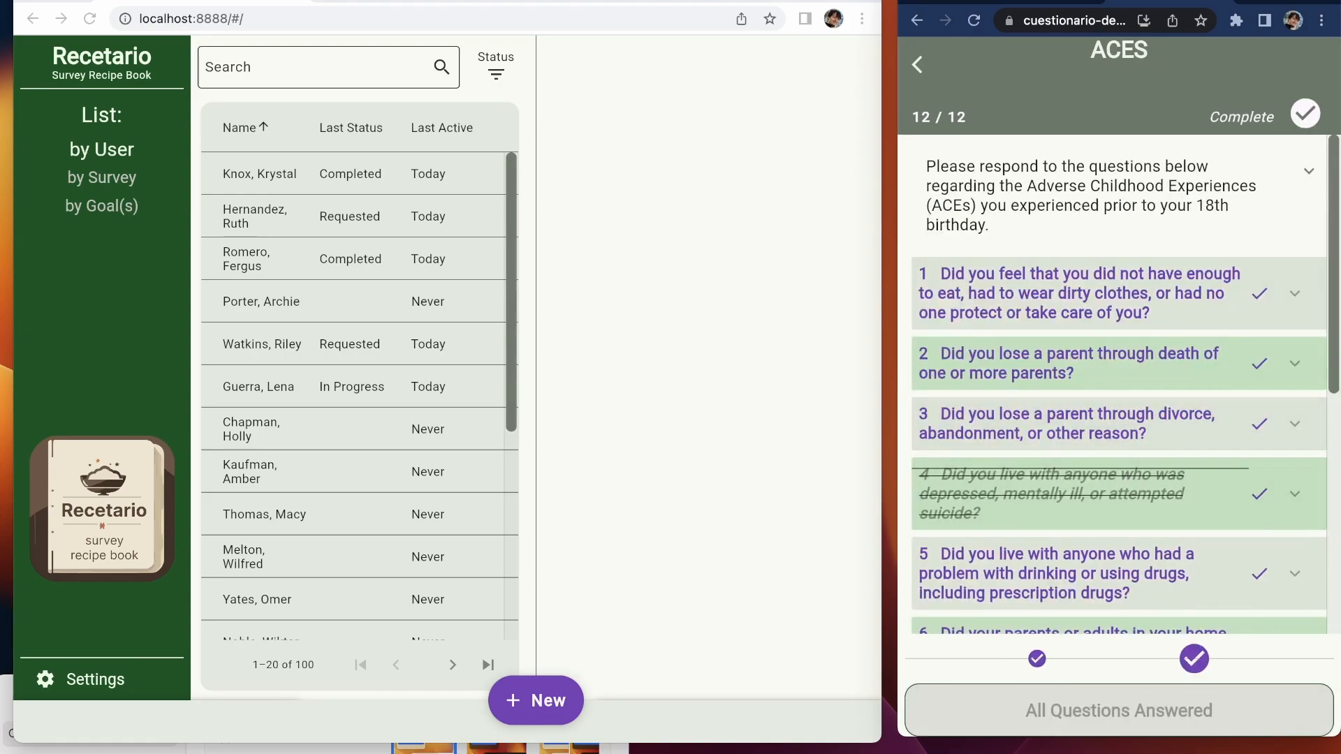
pyautogui.click(614, 14)
pyautogui.press('Return')
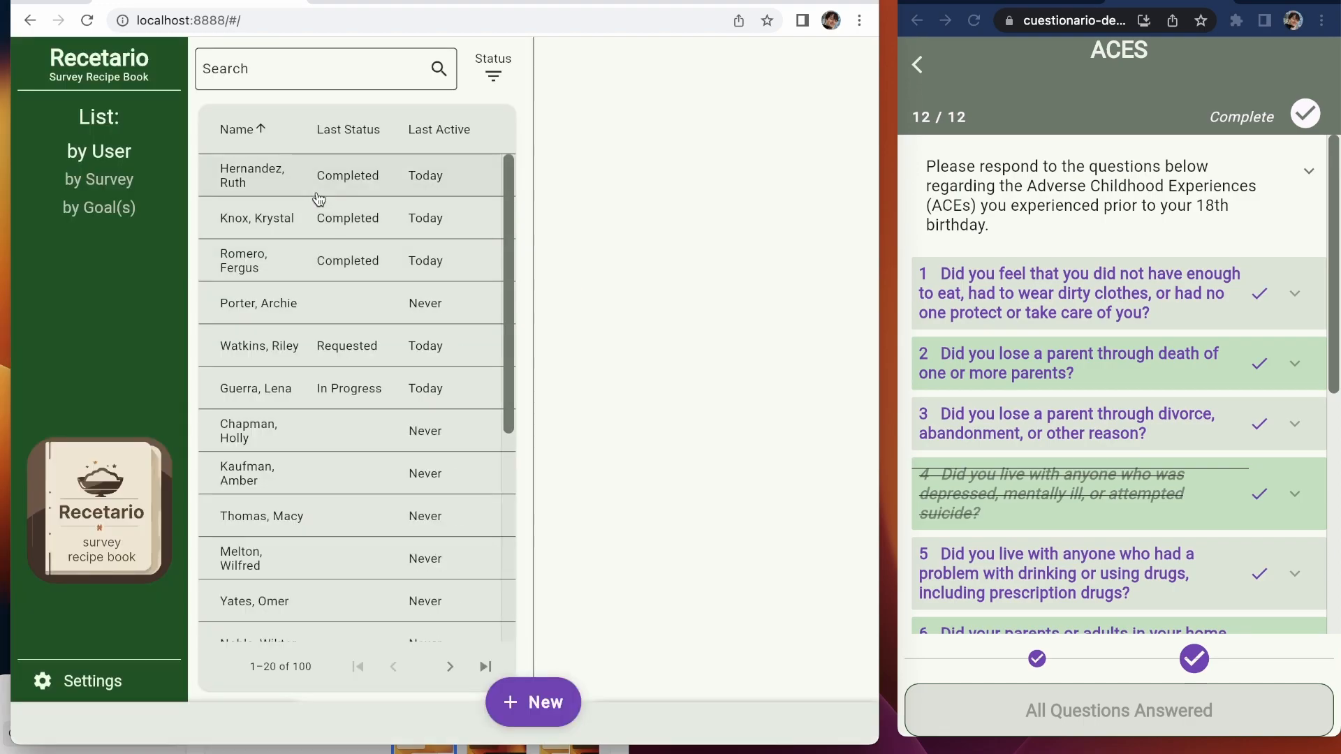
# Step: Open the patient's record in Recetario and review the recorded ACES and PRAPARE answers
pyautogui.click(319, 183)
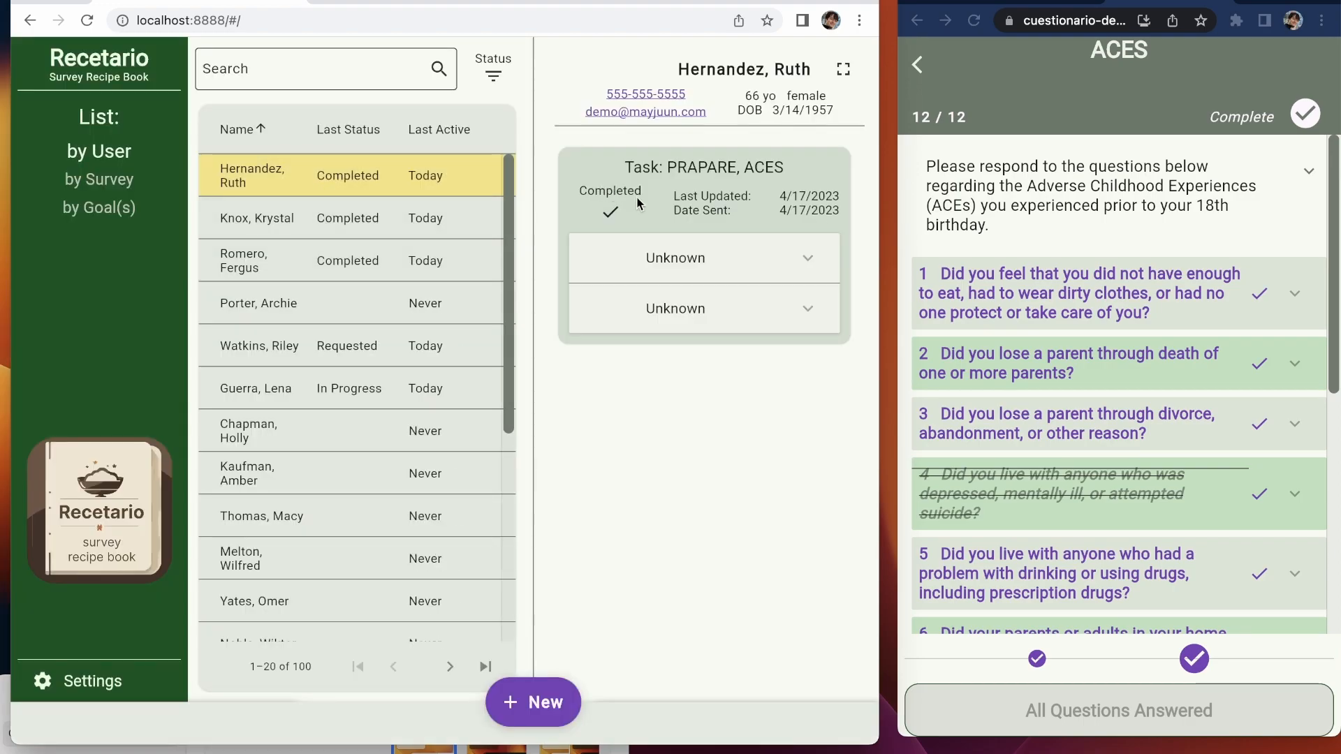
pyautogui.click(796, 308)
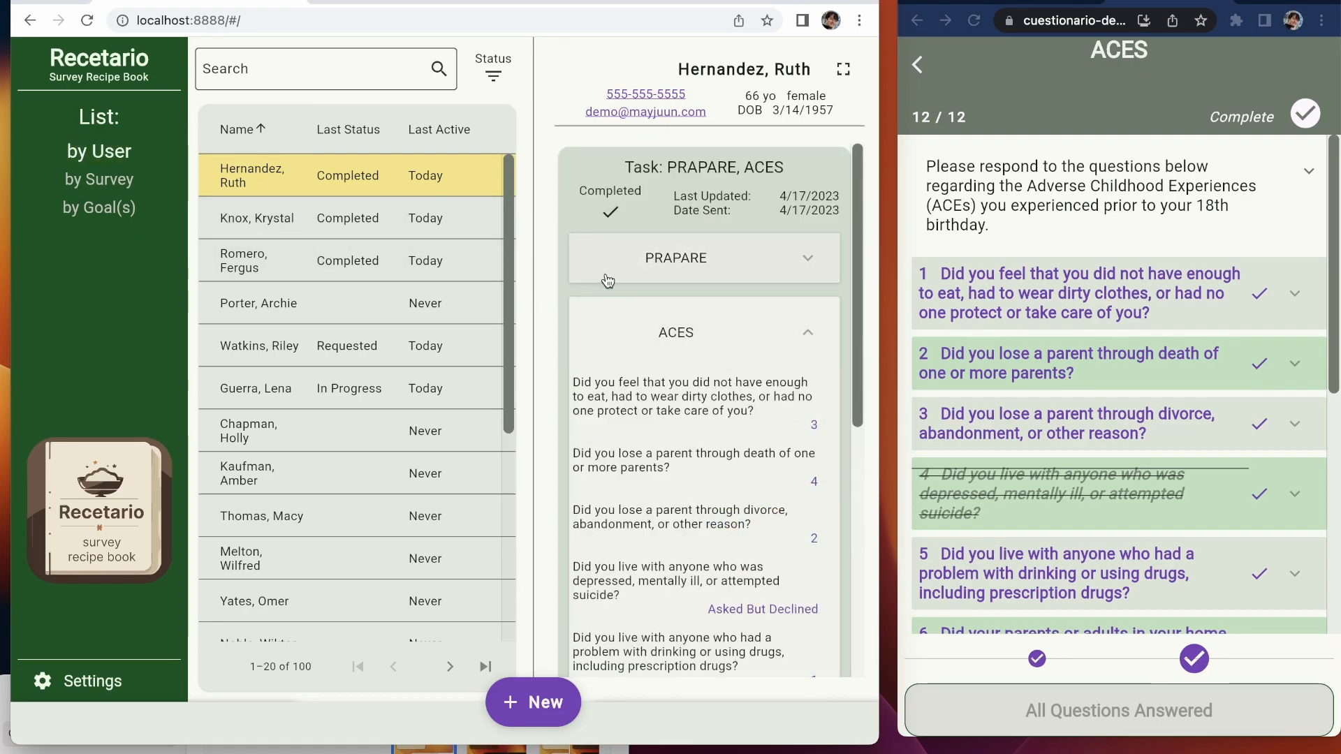
pyautogui.scroll(-4, 712, 371)
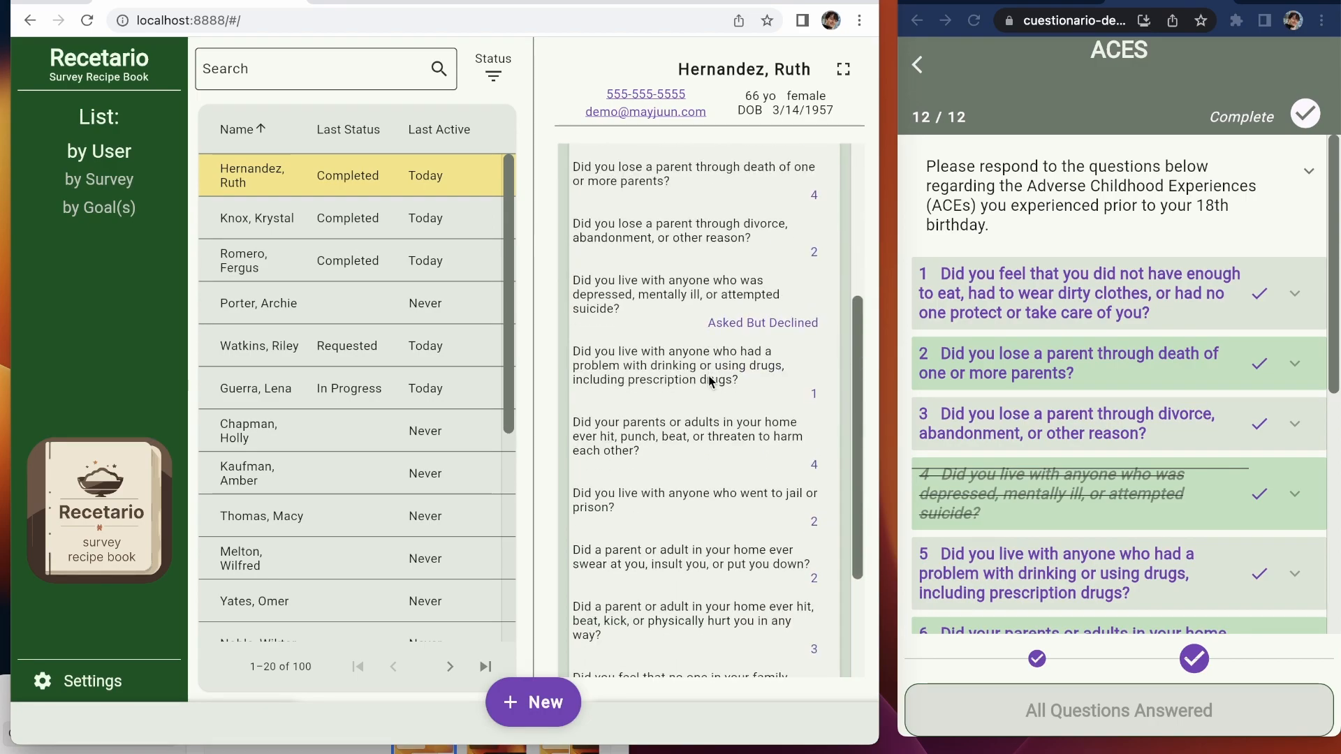
pyautogui.scroll(5, 712, 374)
pyautogui.click(679, 276)
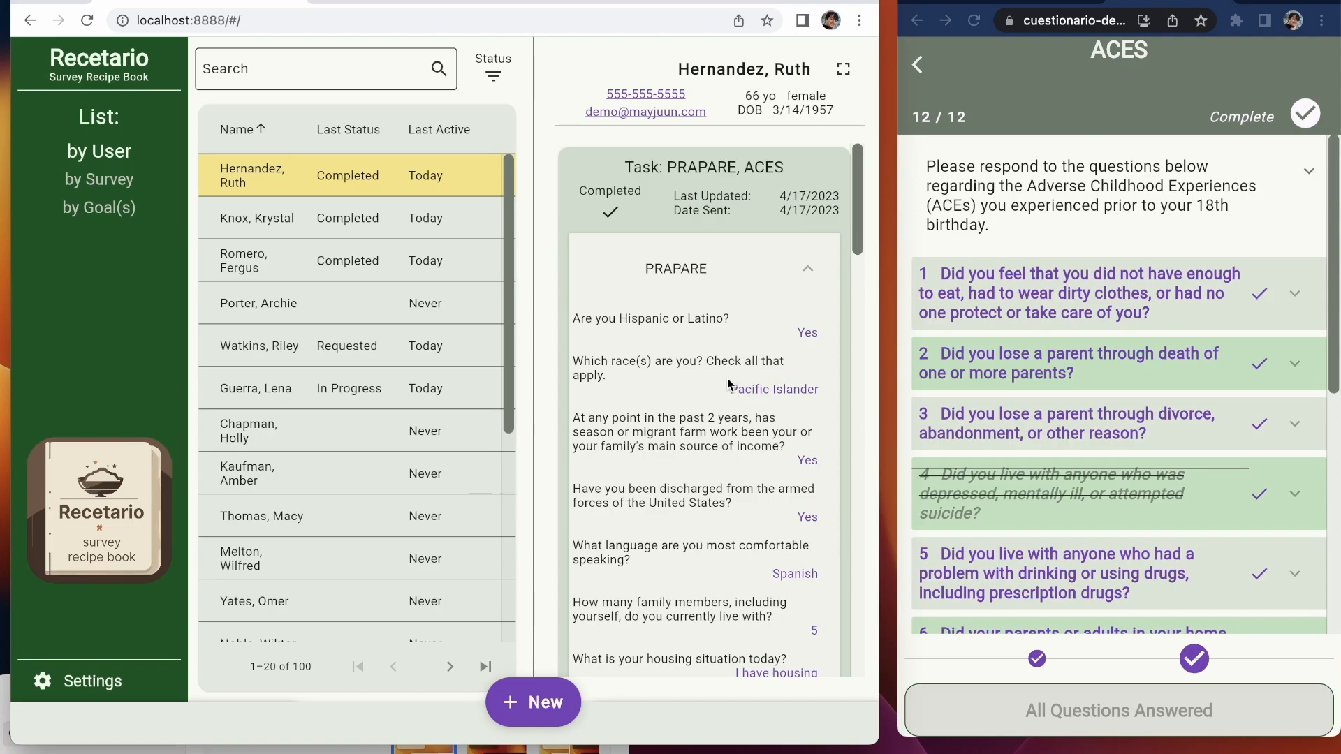
pyautogui.scroll(-7, 727, 384)
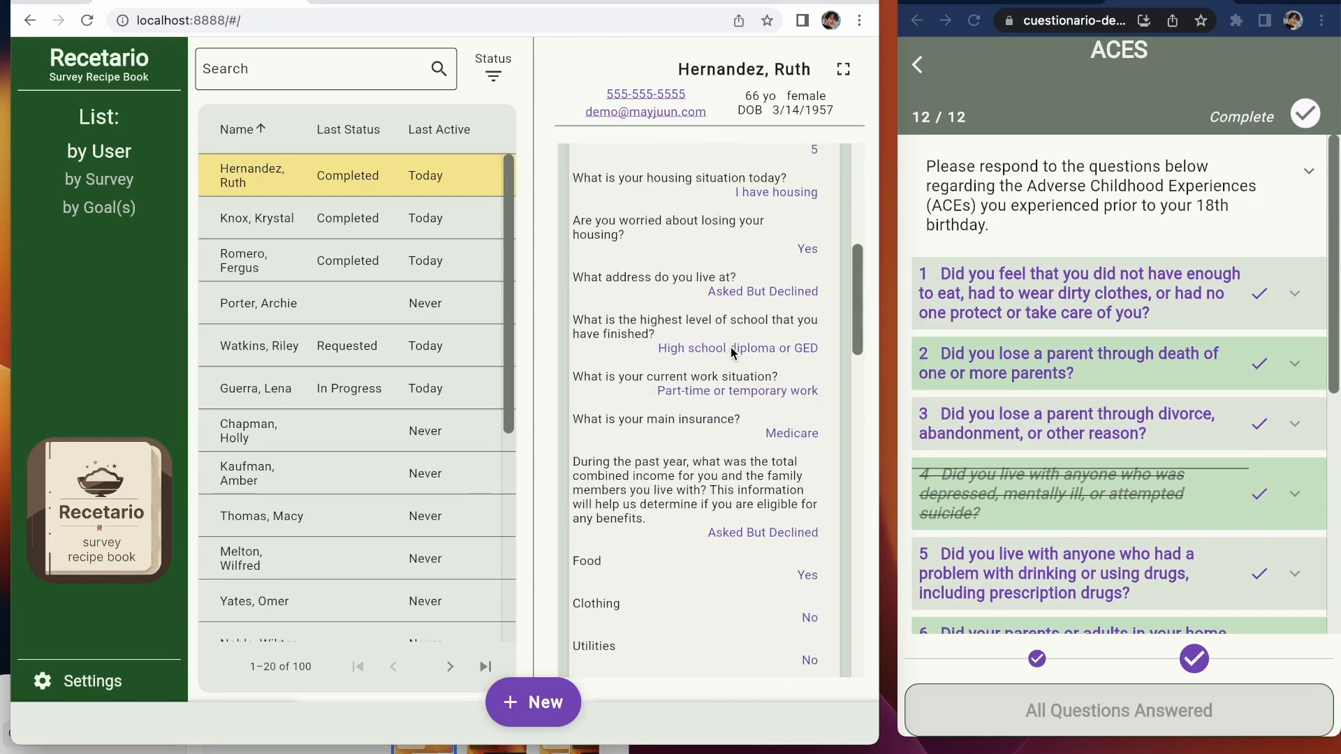
pyautogui.scroll(-2, 732, 353)
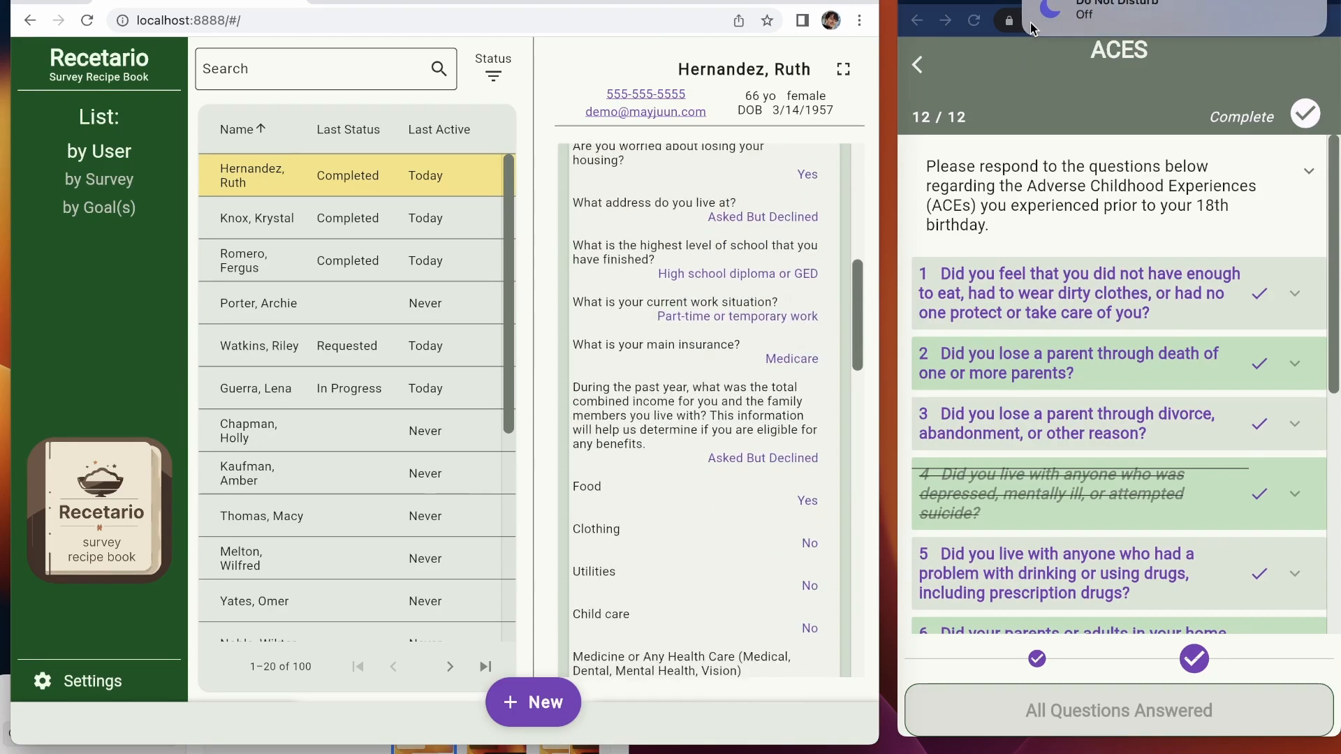
pyautogui.scroll(-3, 709, 417)
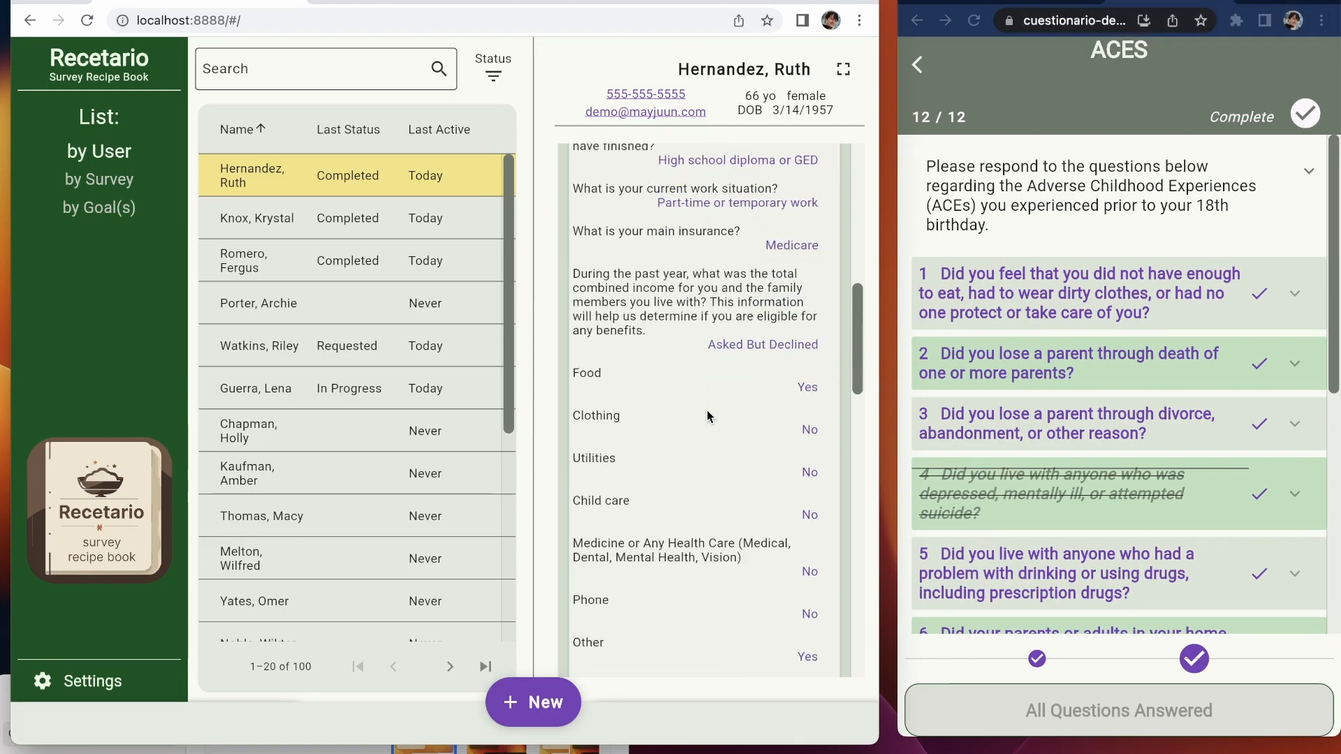
pyautogui.scroll(-10, 709, 417)
pyautogui.scroll(-4, 708, 417)
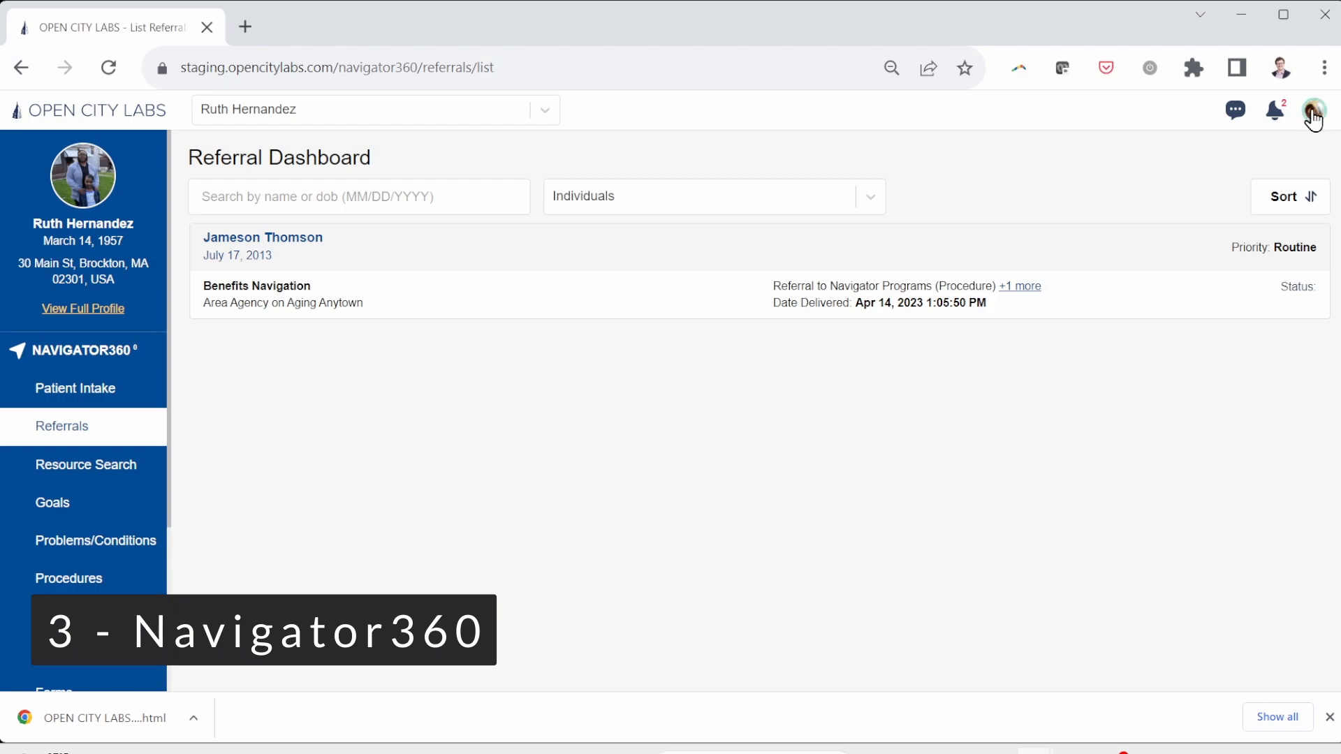
# Step: Check the account menu and notifications, then open the patient's Problems/Conditions list
pyautogui.click(1314, 119)
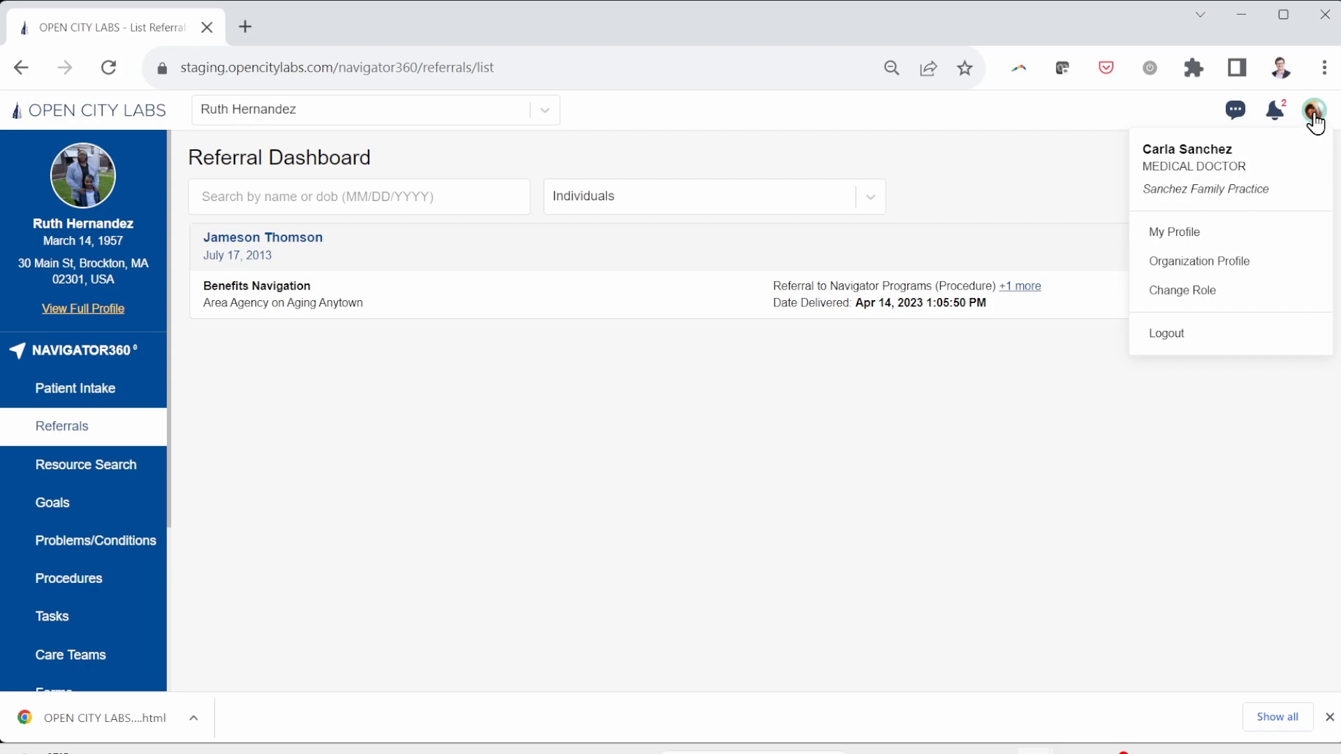
pyautogui.click(1316, 123)
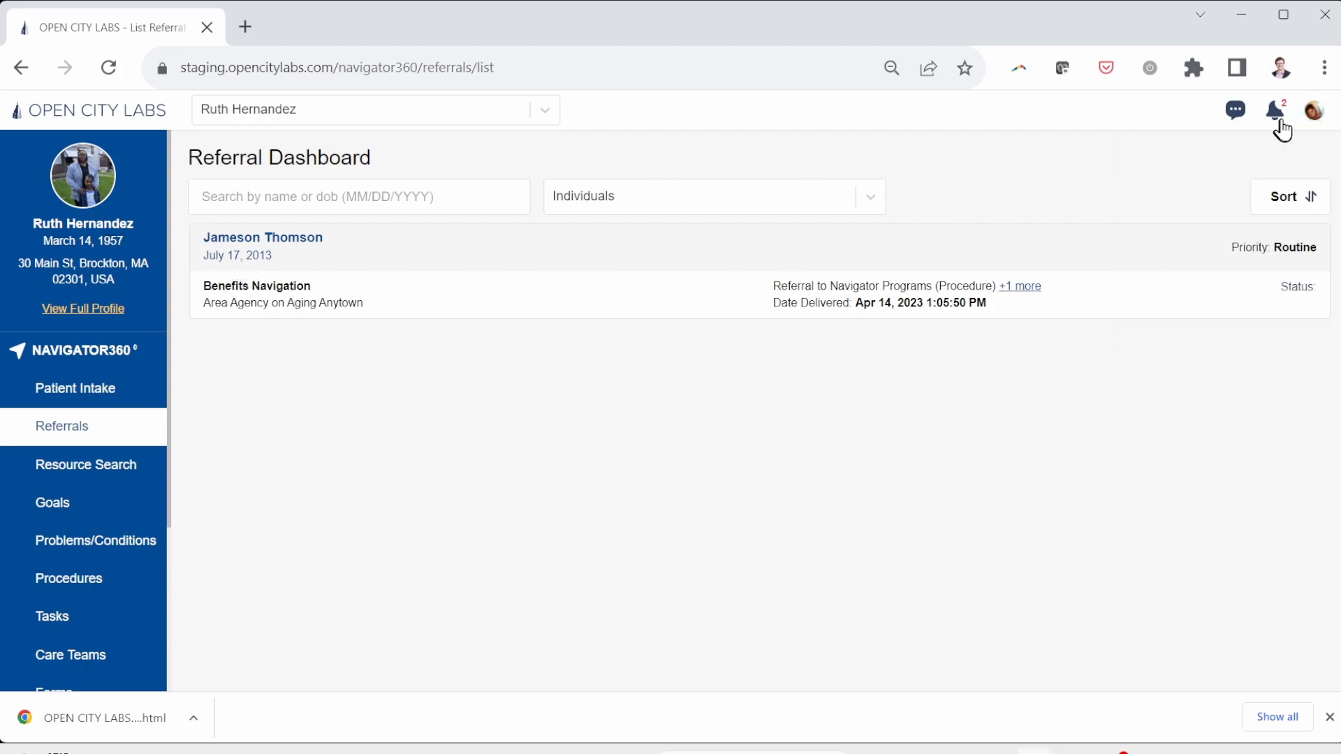
pyautogui.click(1280, 117)
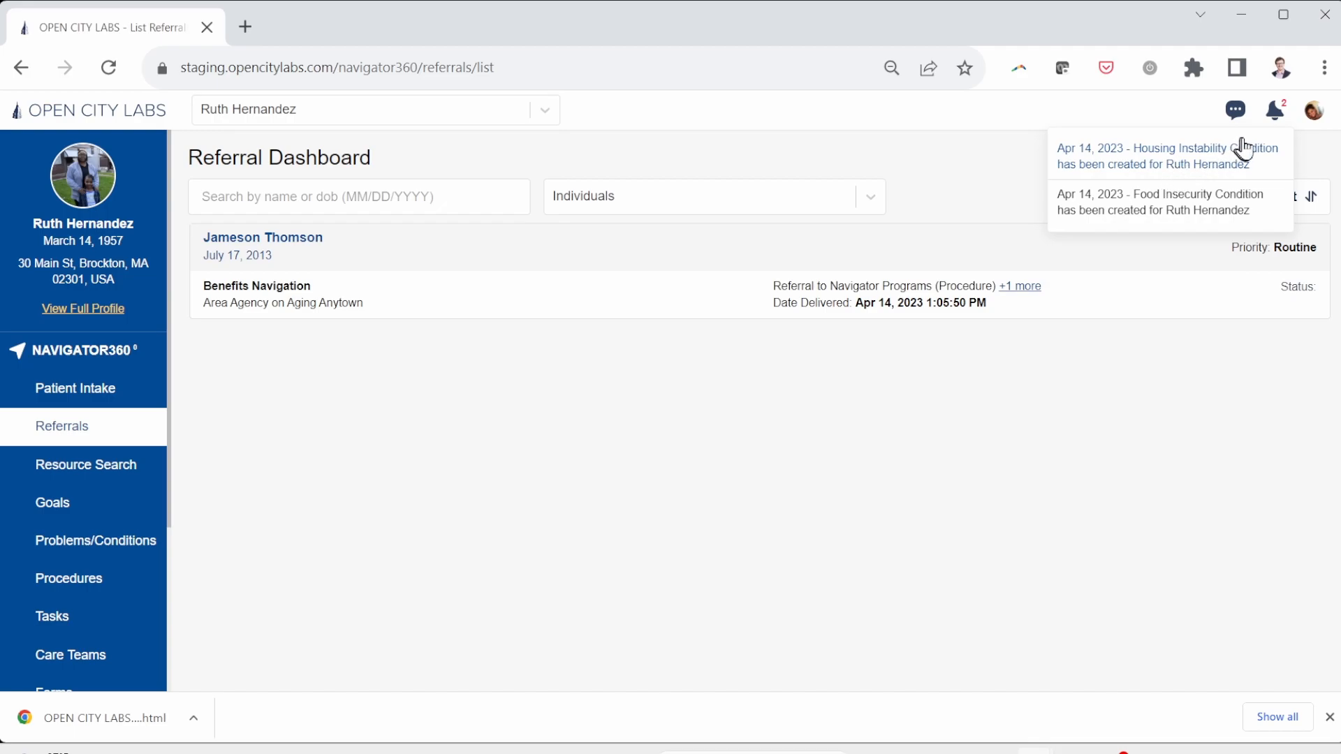
pyautogui.click(1276, 118)
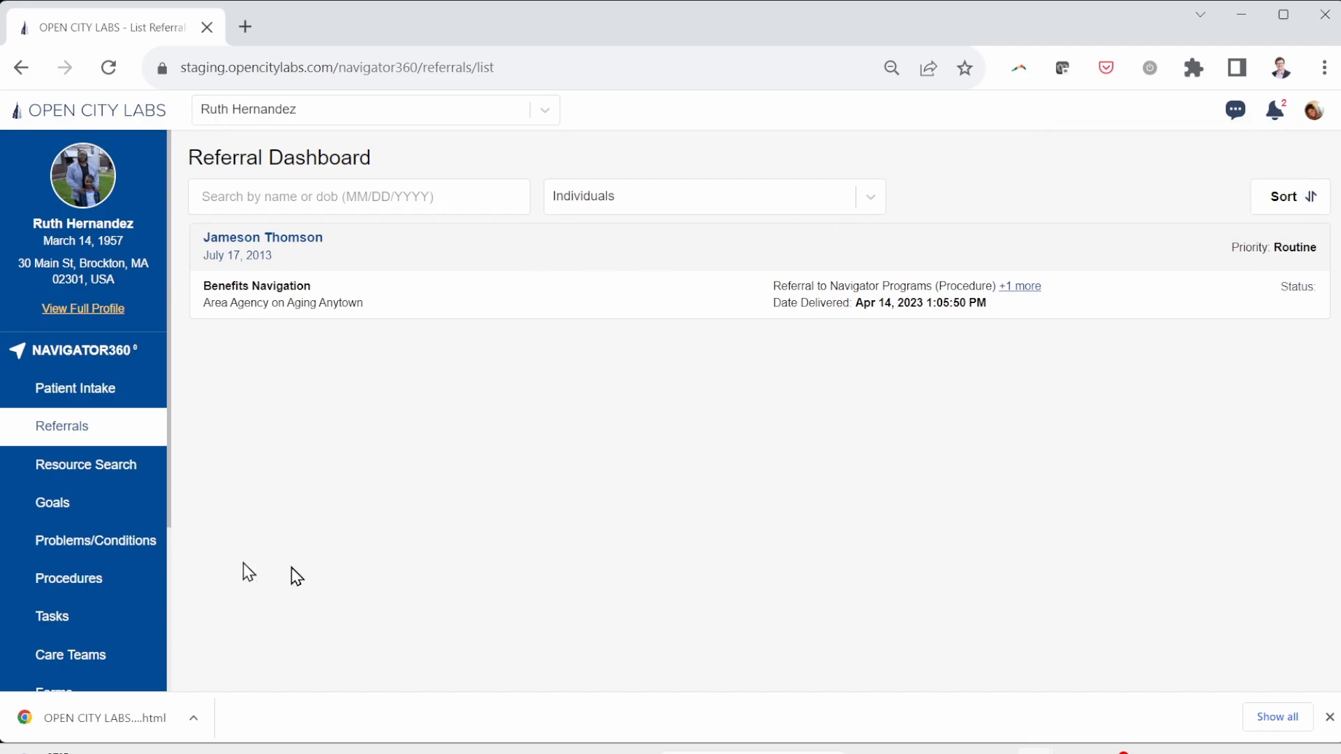
pyautogui.click(144, 550)
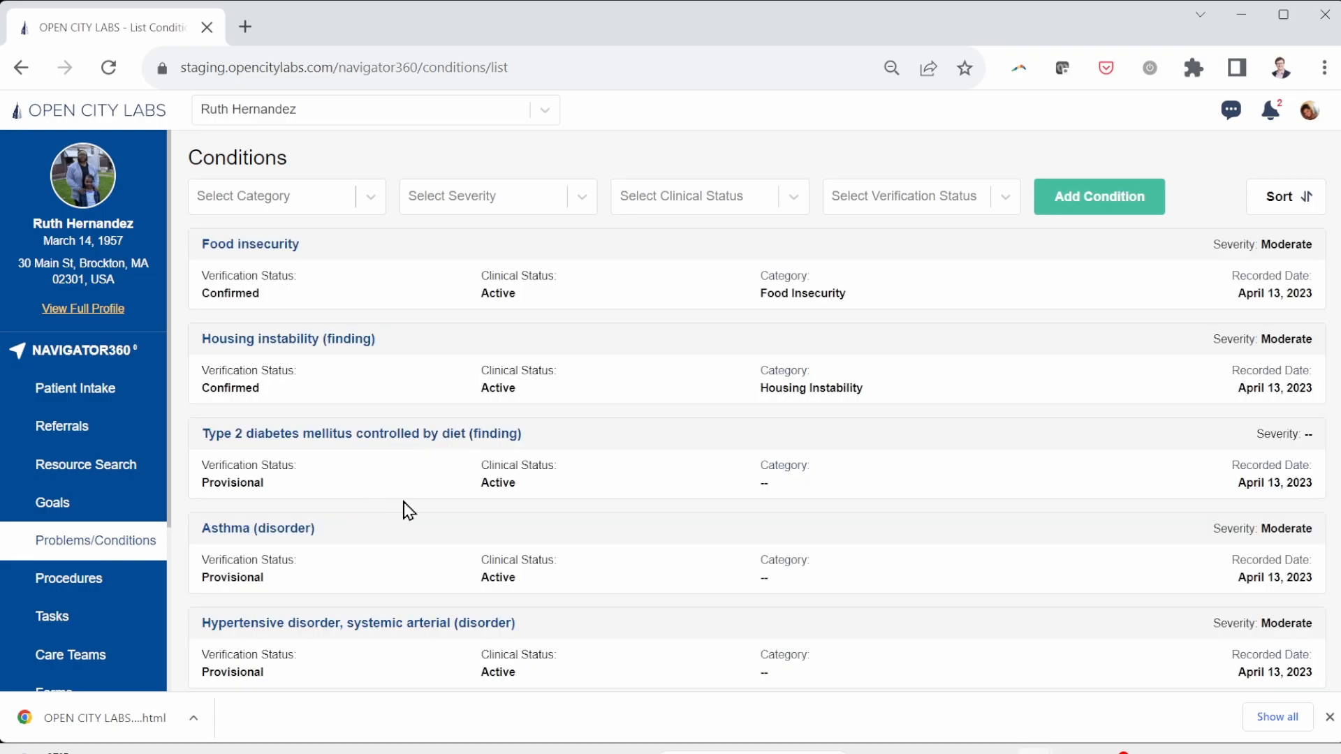
# Step: Visit the patient's Goals, then open Resource Search for postal code 02301 within 10 miles
pyautogui.scroll(-1, 408, 510)
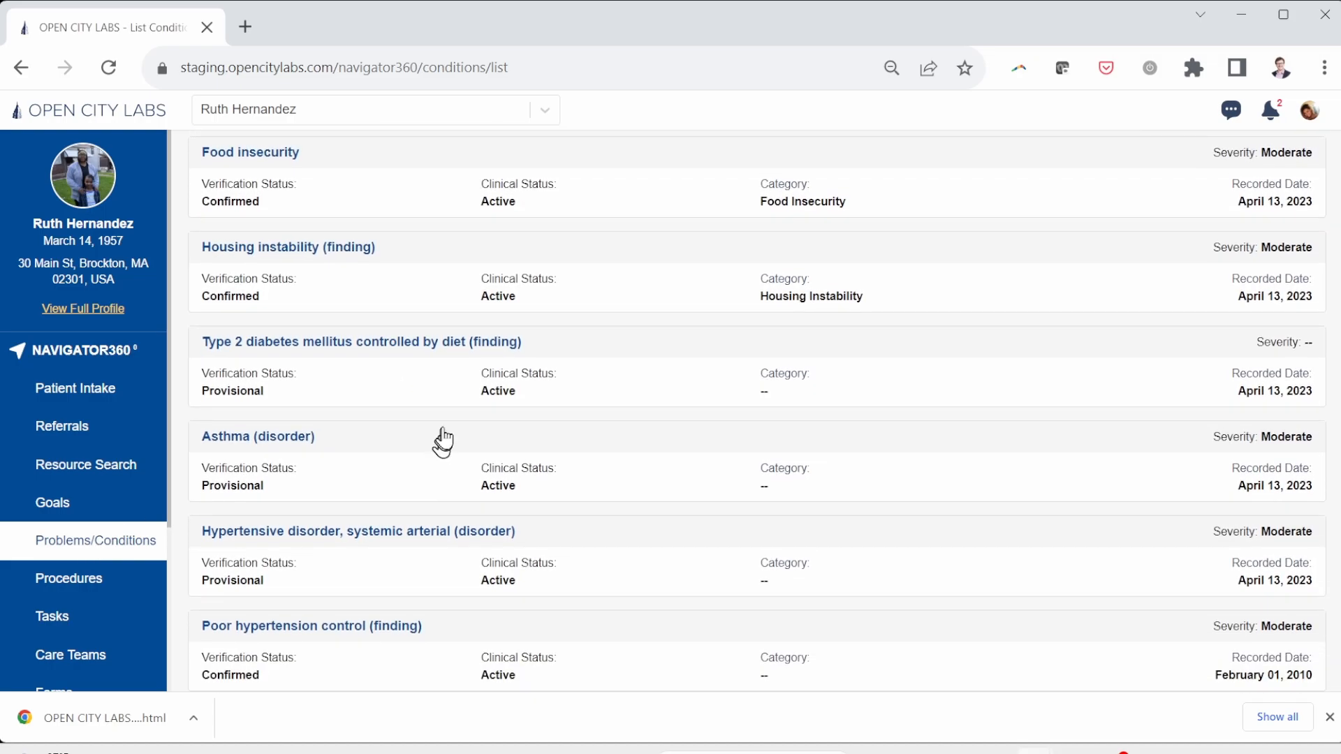
pyautogui.scroll(1, 280, 405)
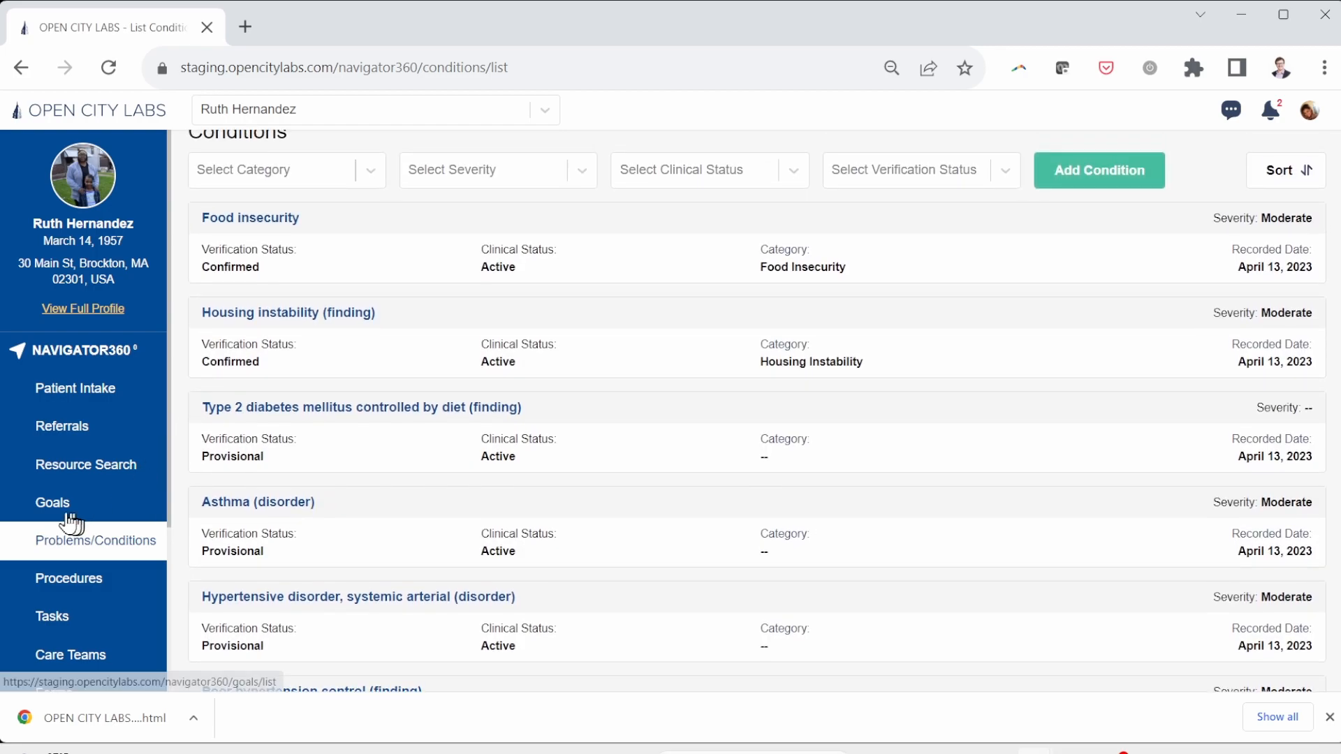
pyautogui.click(61, 504)
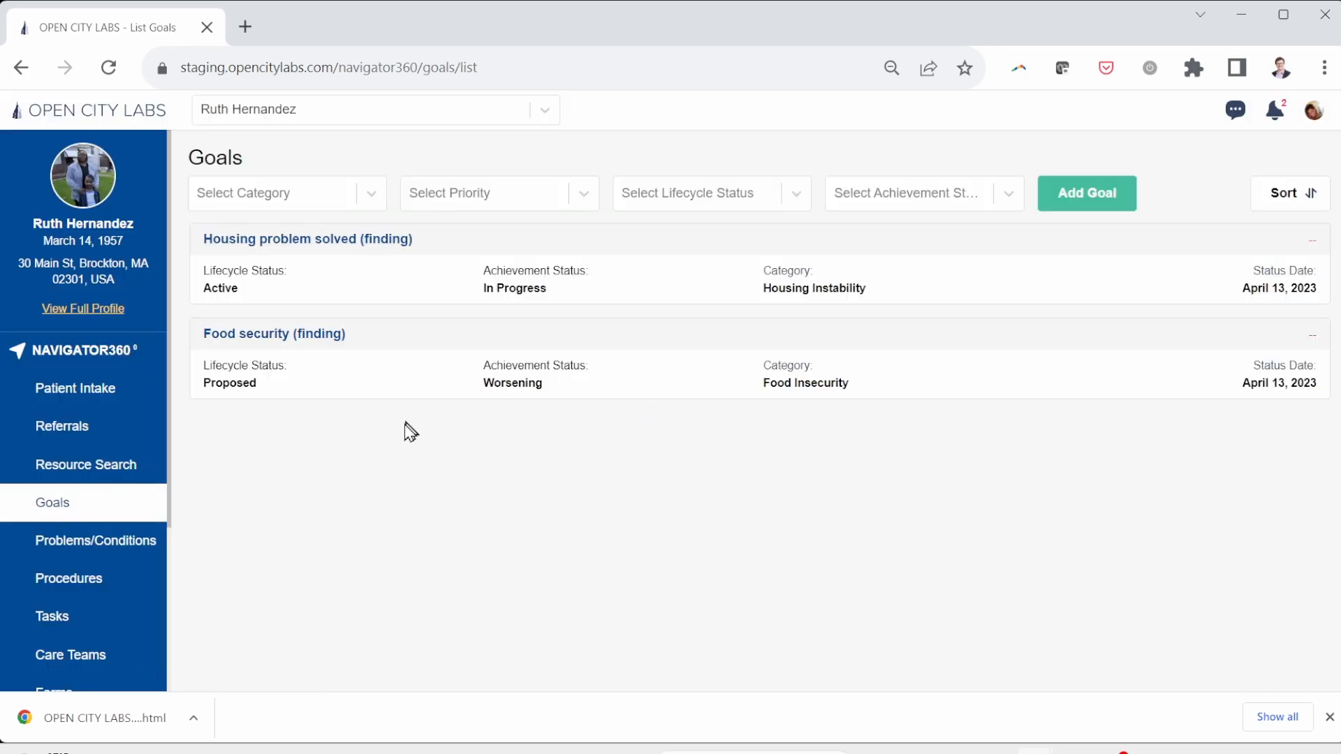
pyautogui.click(79, 475)
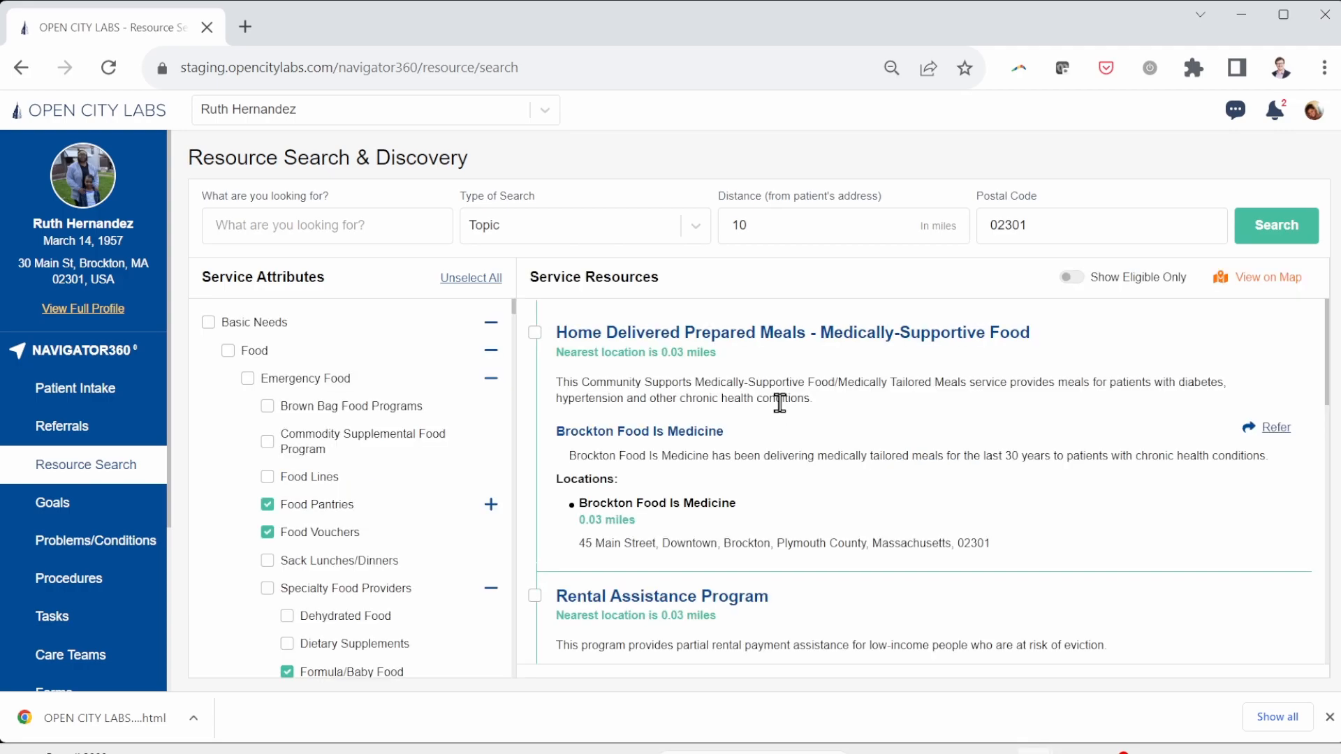
# Step: Find Benefits Navigation (Area Agency on Aging Anytown) in Service Resources and start a referral
pyautogui.scroll(-3, 941, 458)
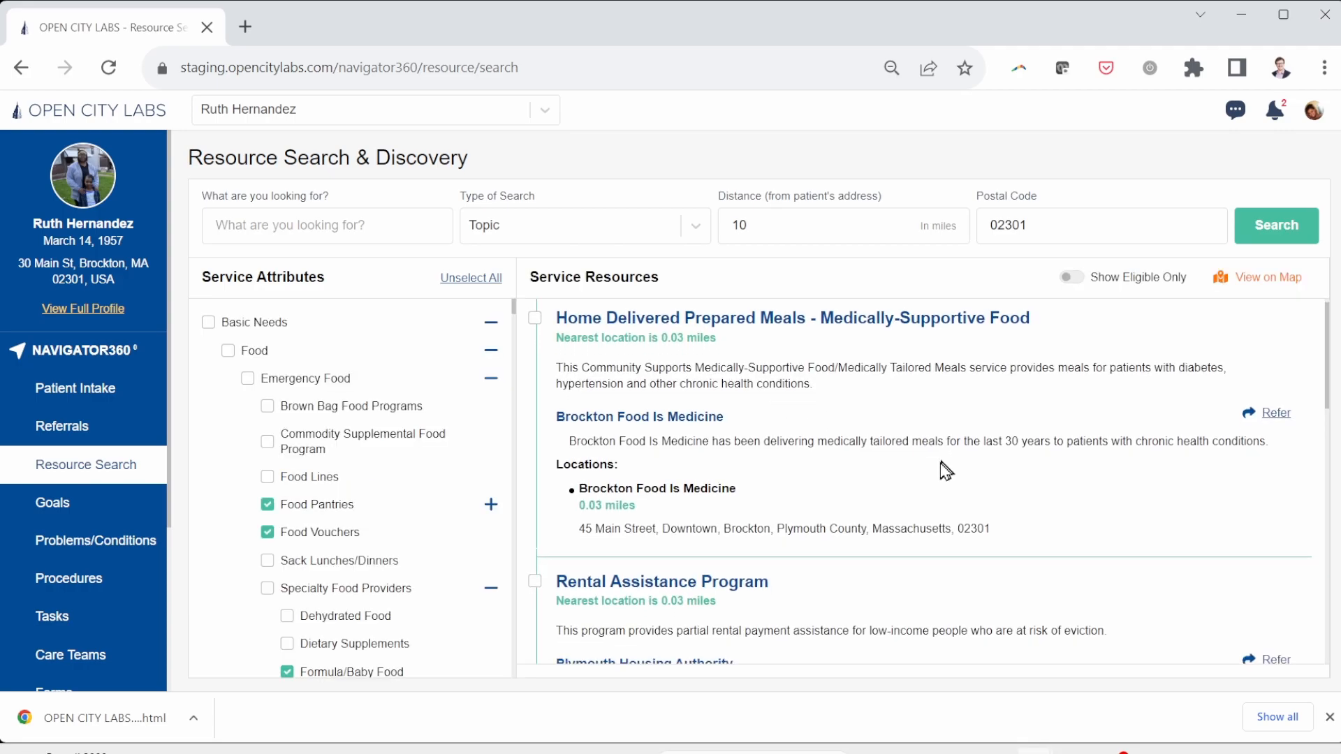
pyautogui.scroll(-5, 938, 605)
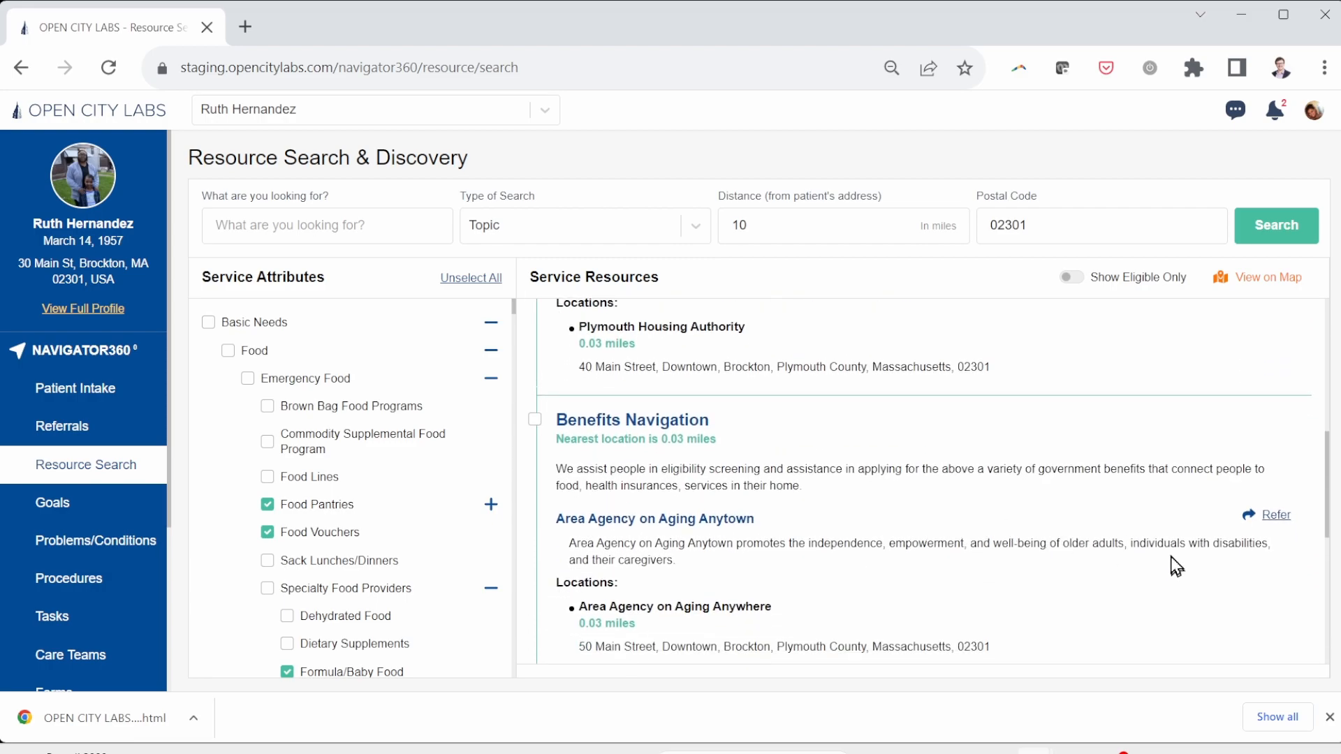
pyautogui.scroll(-2, 1174, 563)
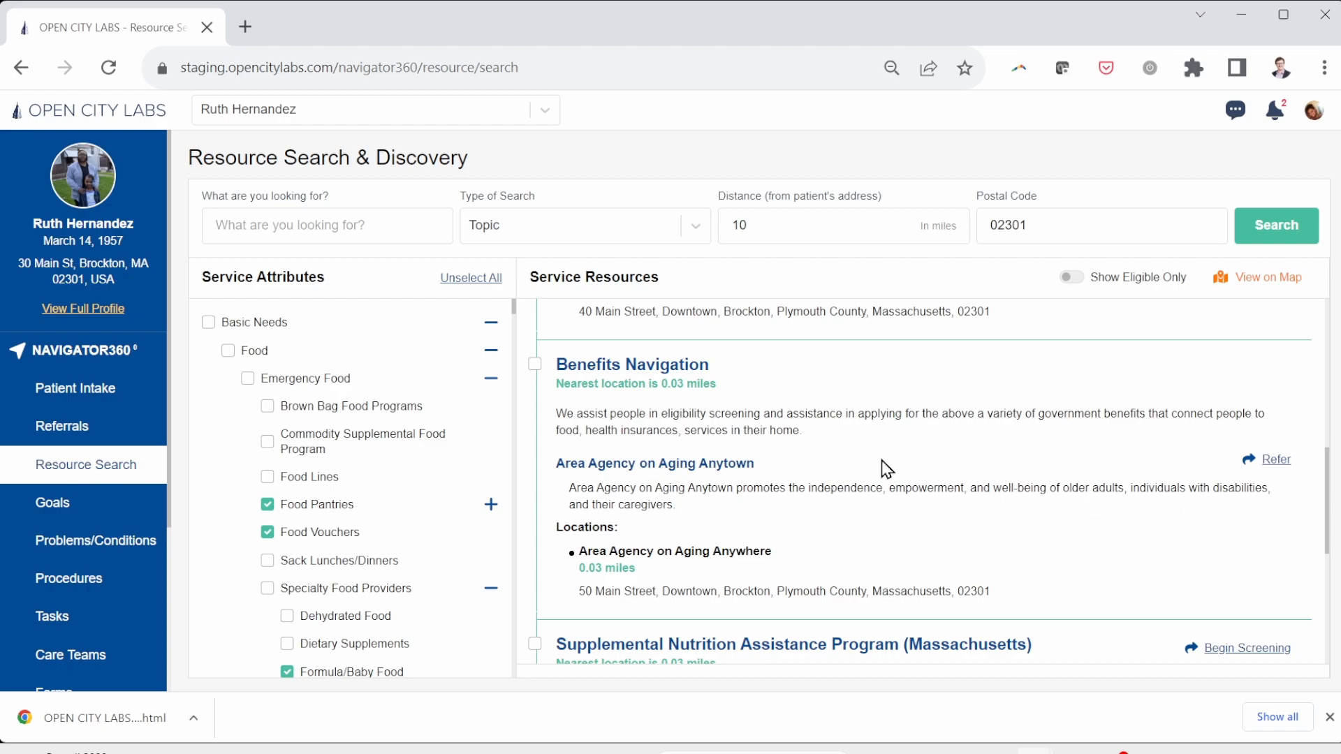
pyautogui.click(1276, 461)
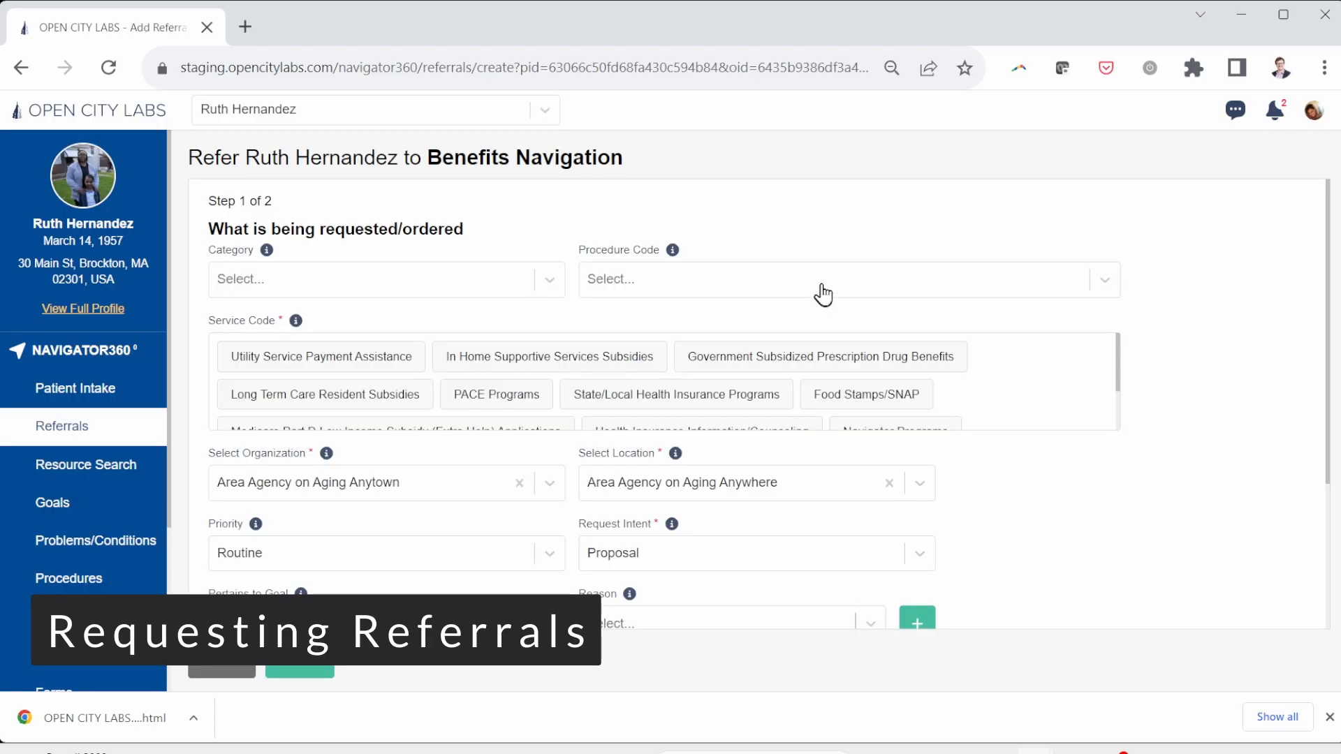
# Step: Set the procedure code to Referral To Assessment Service
pyautogui.click(847, 288)
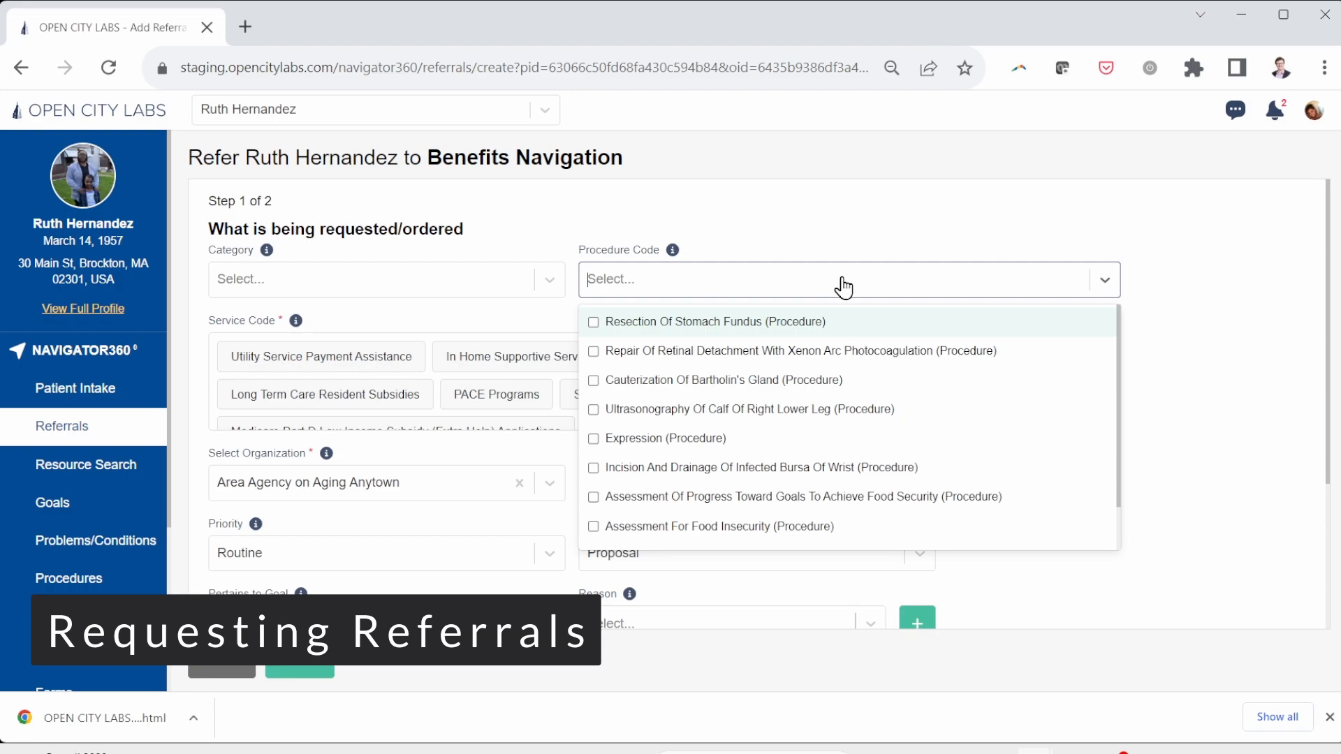
pyautogui.write('Referral ')
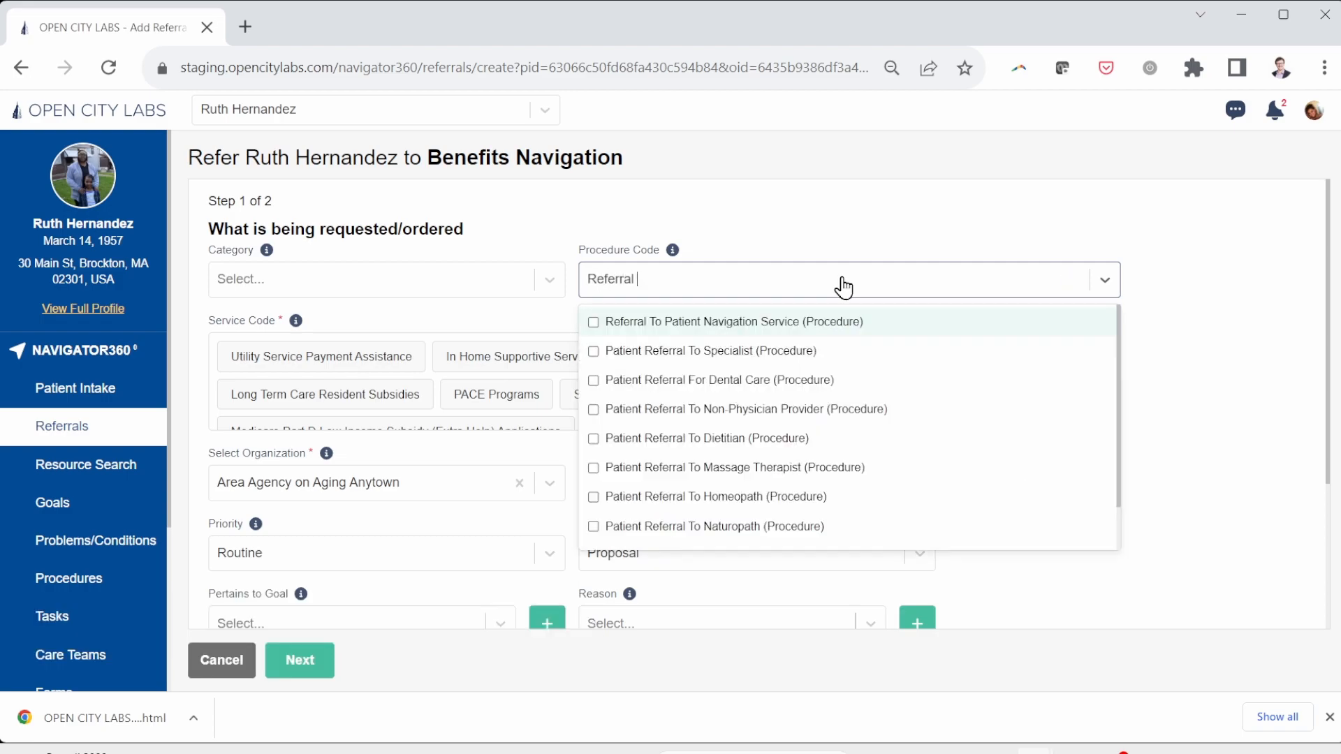
pyautogui.write('to asses')
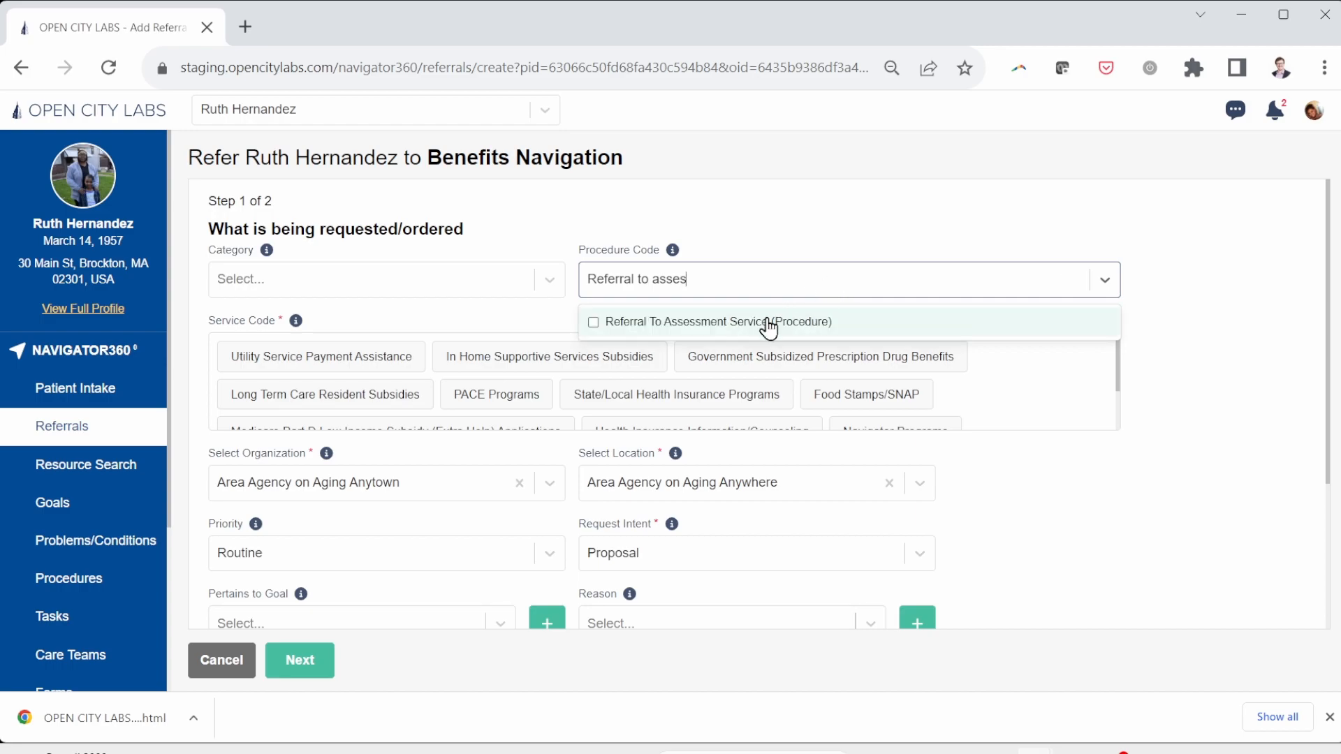
pyautogui.click(767, 322)
pyautogui.click(490, 241)
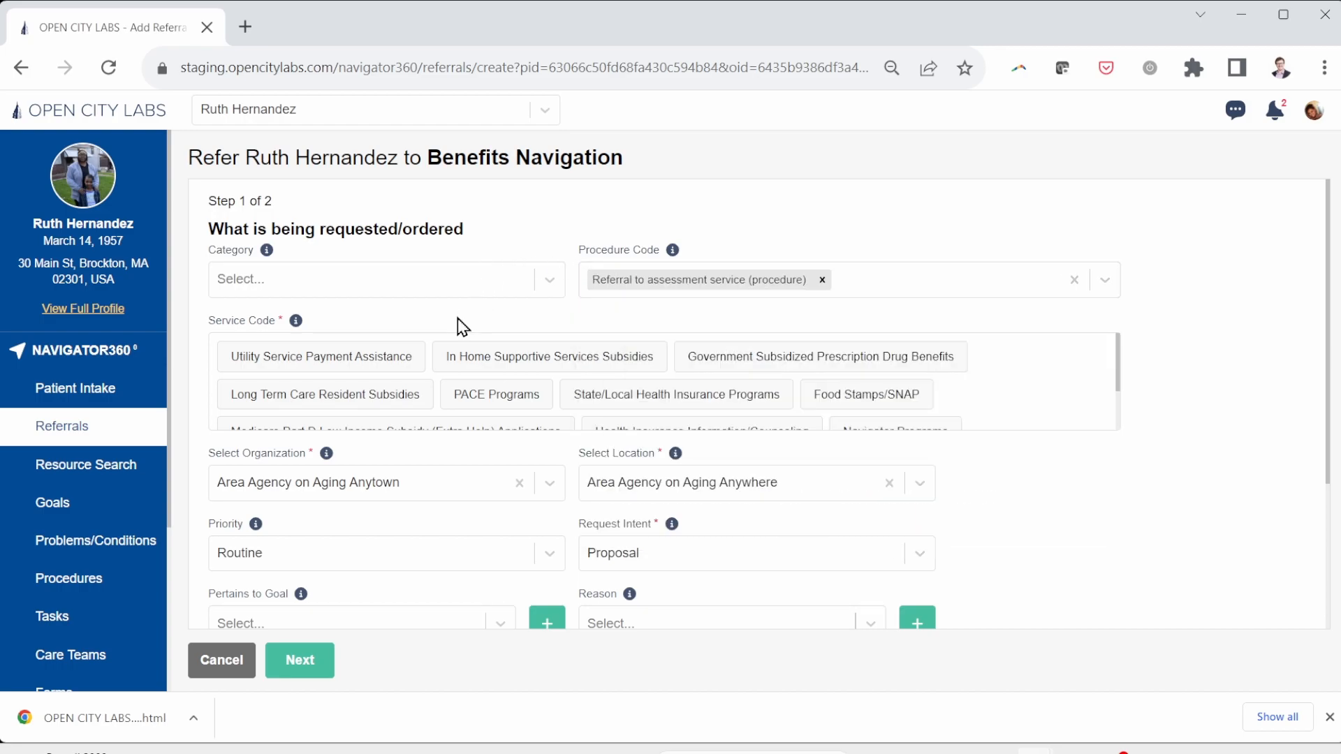
# Step: Add Food Insecurity and Housing Instability as referral categories
pyautogui.scroll(-1, 460, 325)
pyautogui.click(388, 237)
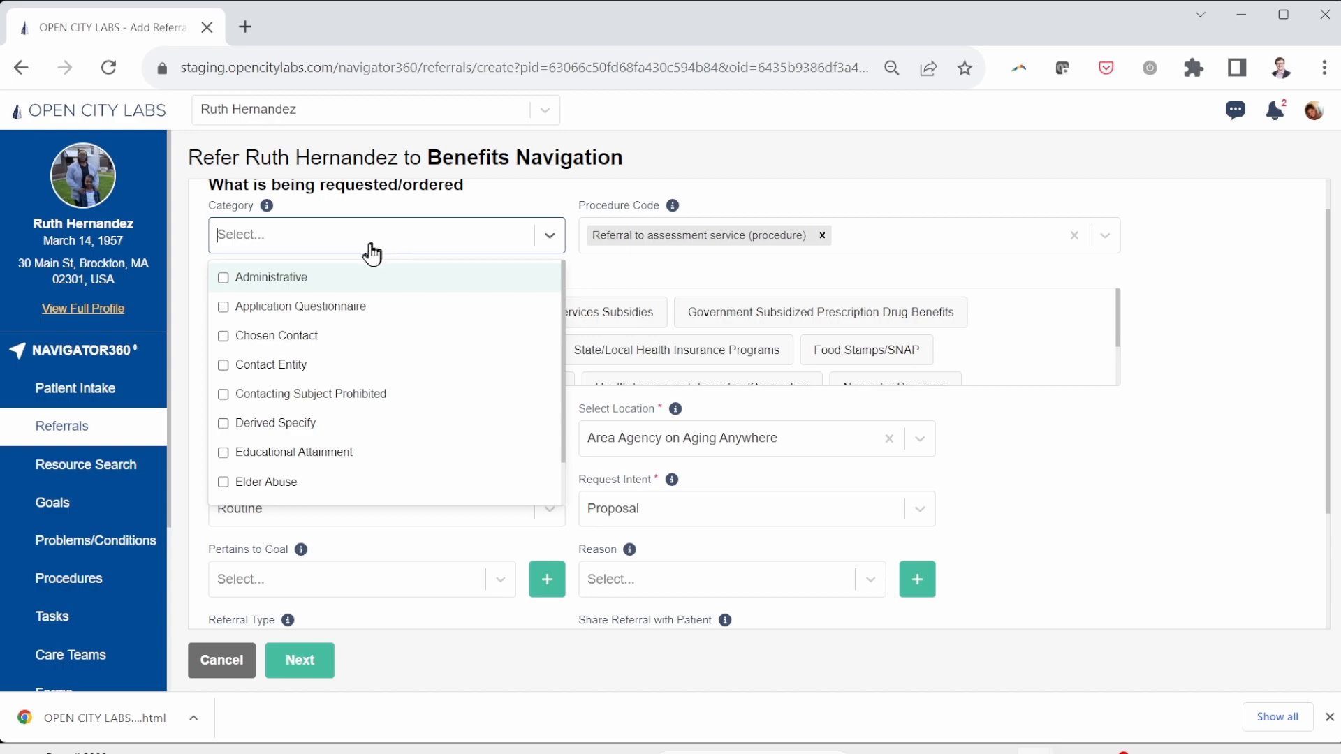
pyautogui.write('Food')
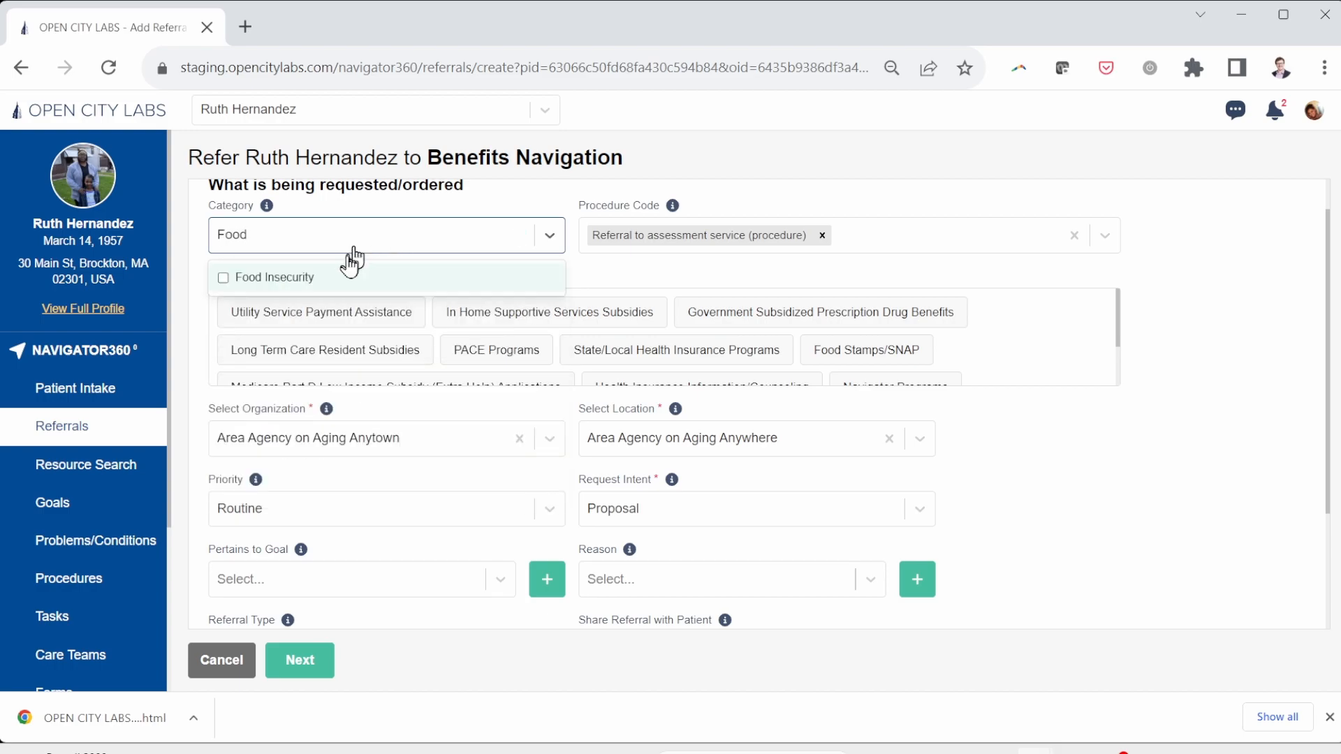
pyautogui.click(334, 279)
pyautogui.write('Hou')
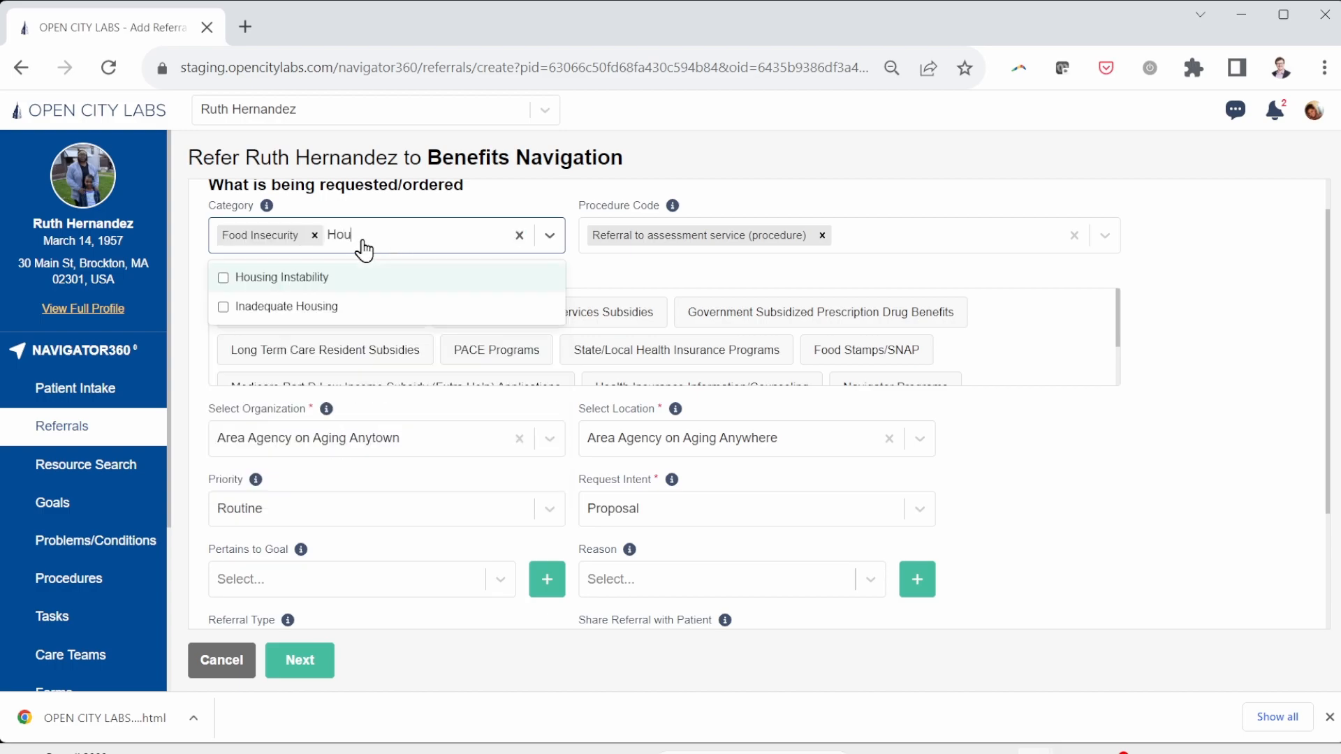
pyautogui.write('s')
pyautogui.click(340, 277)
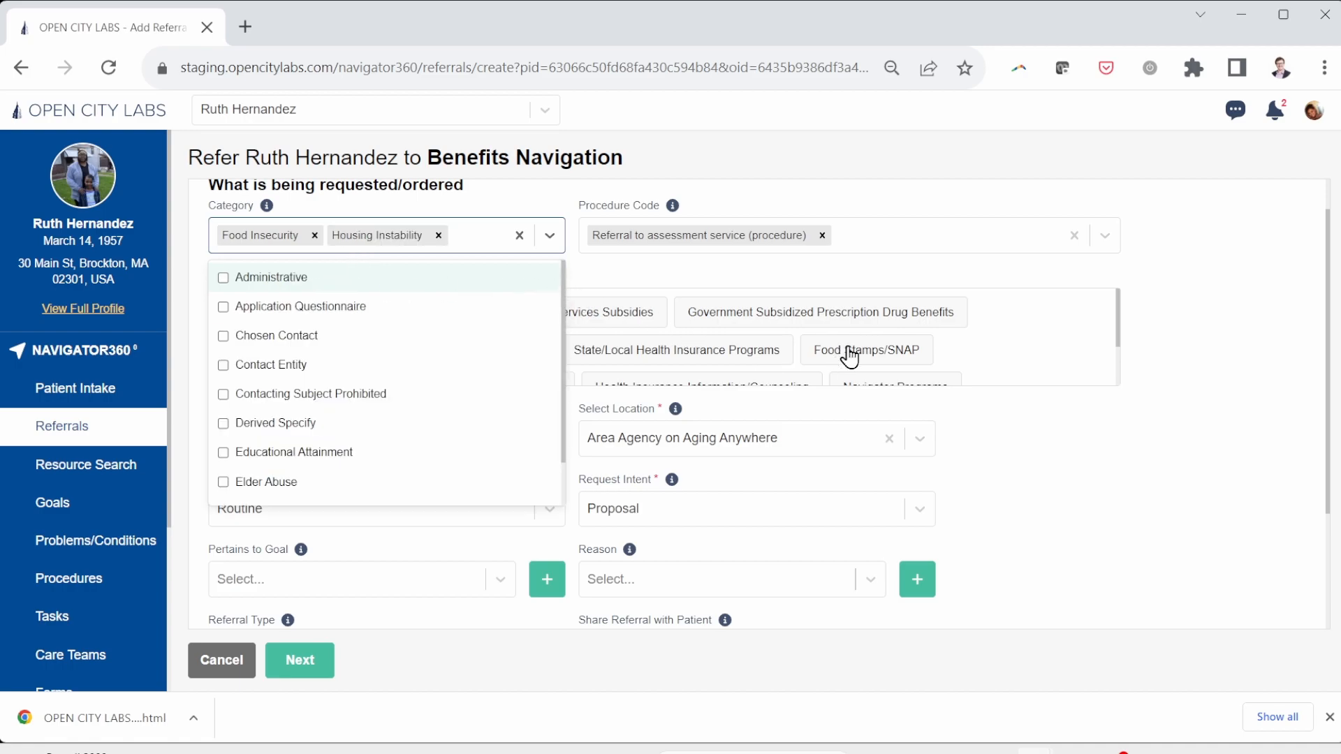
pyautogui.click(1006, 350)
# Step: Select Navigator Programs as the service code
pyautogui.scroll(-2, 1095, 352)
pyautogui.click(912, 332)
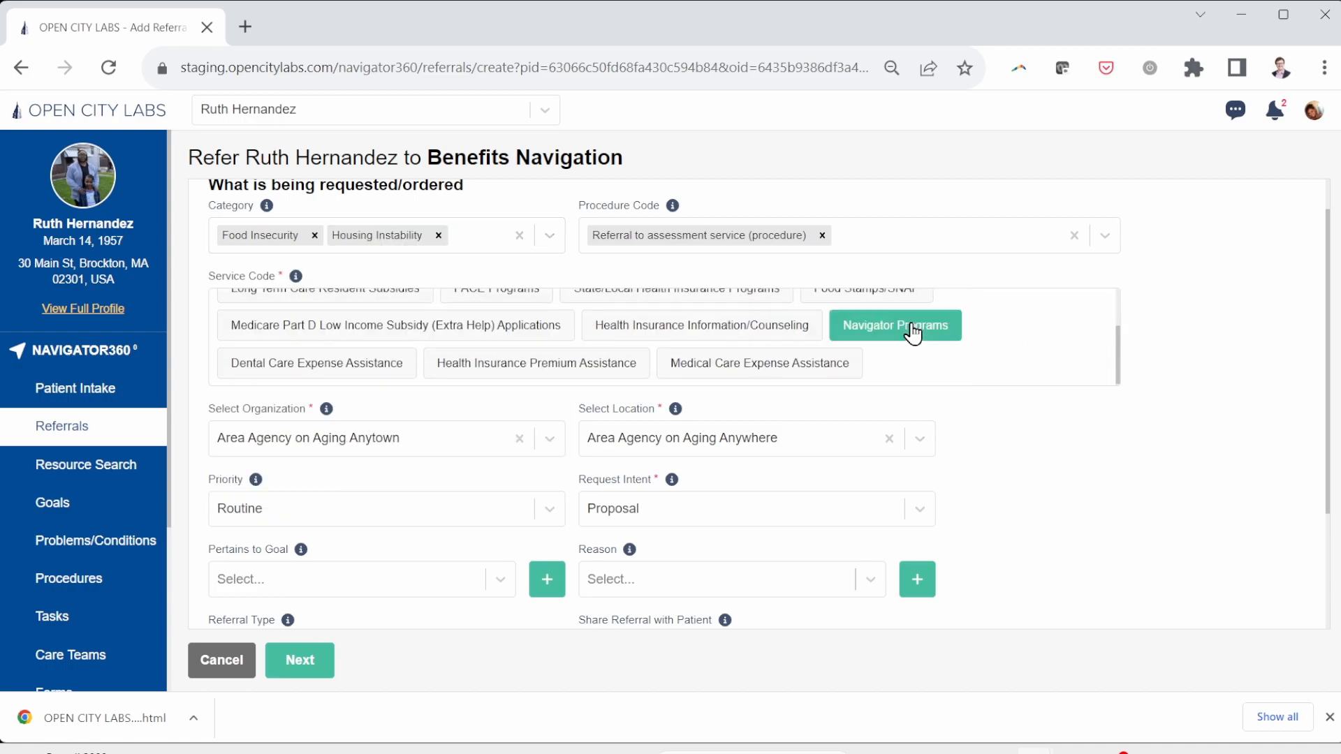
pyautogui.scroll(-2, 359, 559)
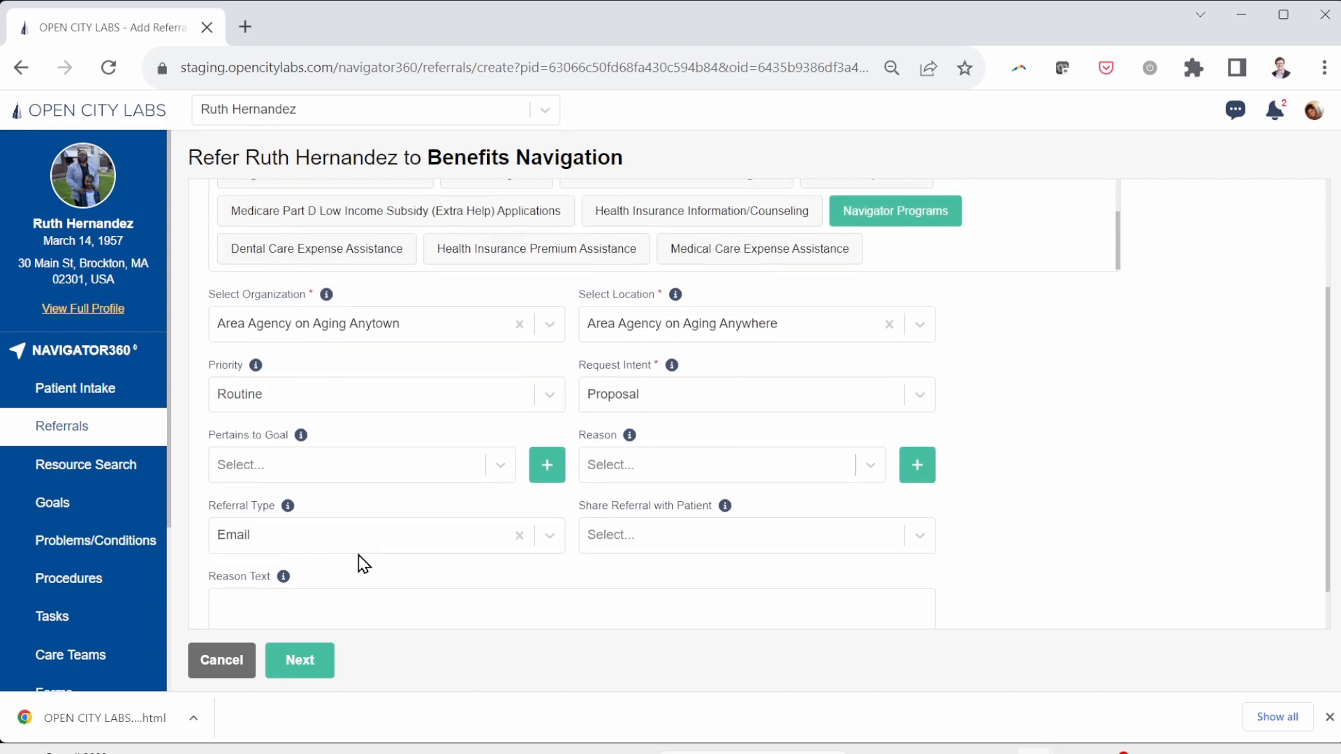
# Step: Add five reasons: food insecurity, housing instability, poor hypertension control, systemic hypertension, diet-controlled type 2 diabetes
pyautogui.click(646, 460)
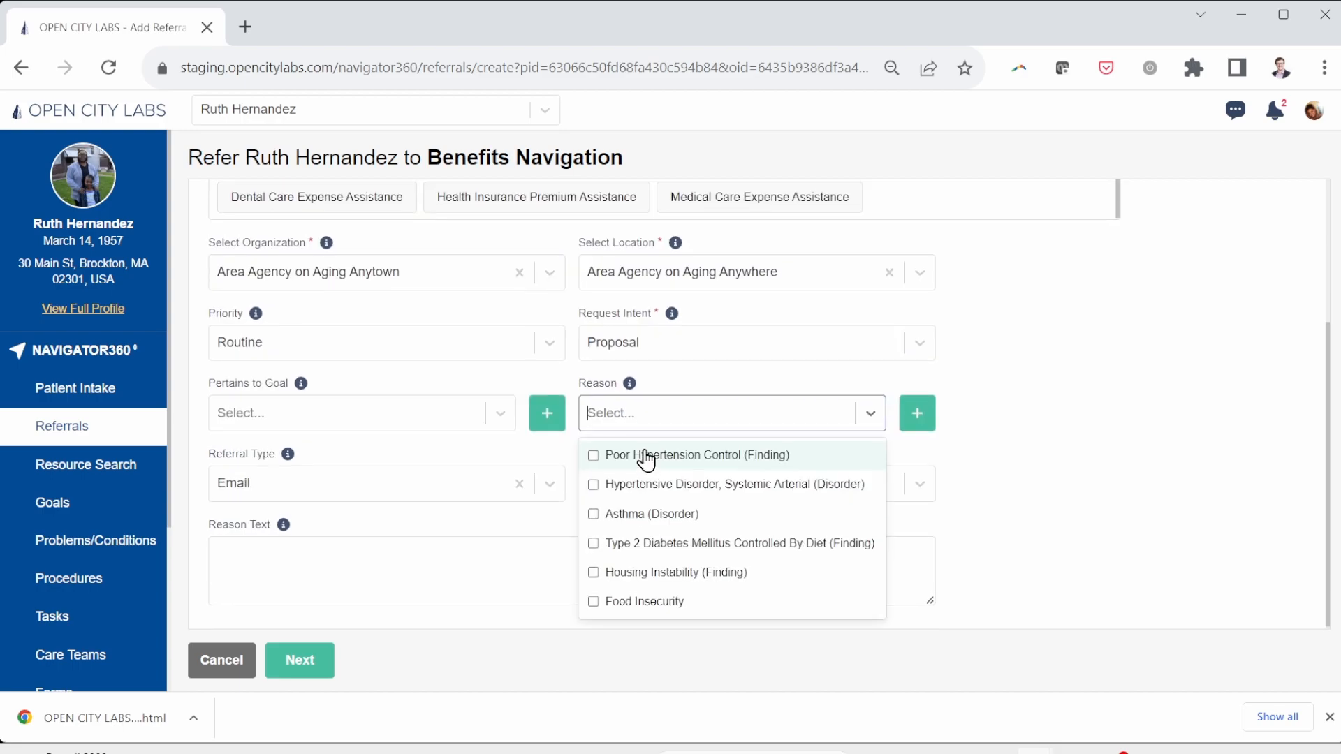
pyautogui.click(597, 605)
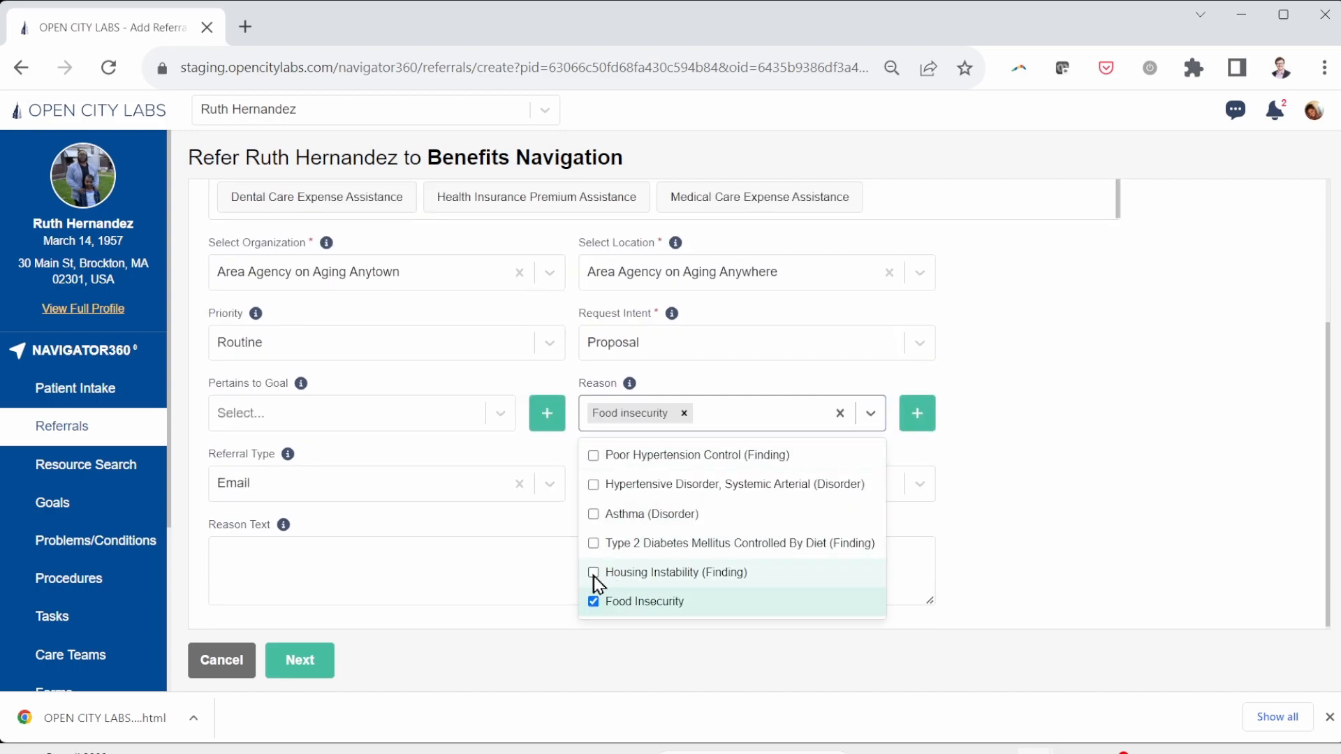
pyautogui.click(595, 577)
pyautogui.click(597, 474)
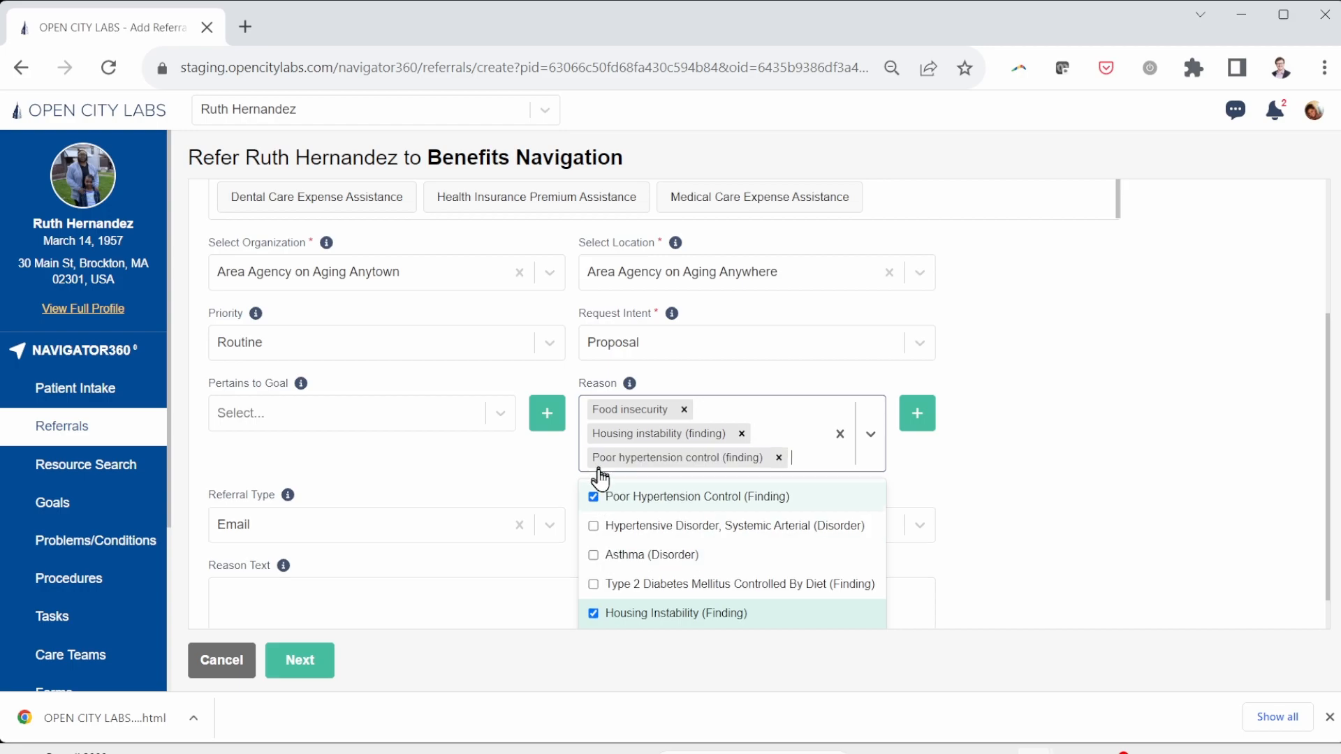
pyautogui.click(595, 528)
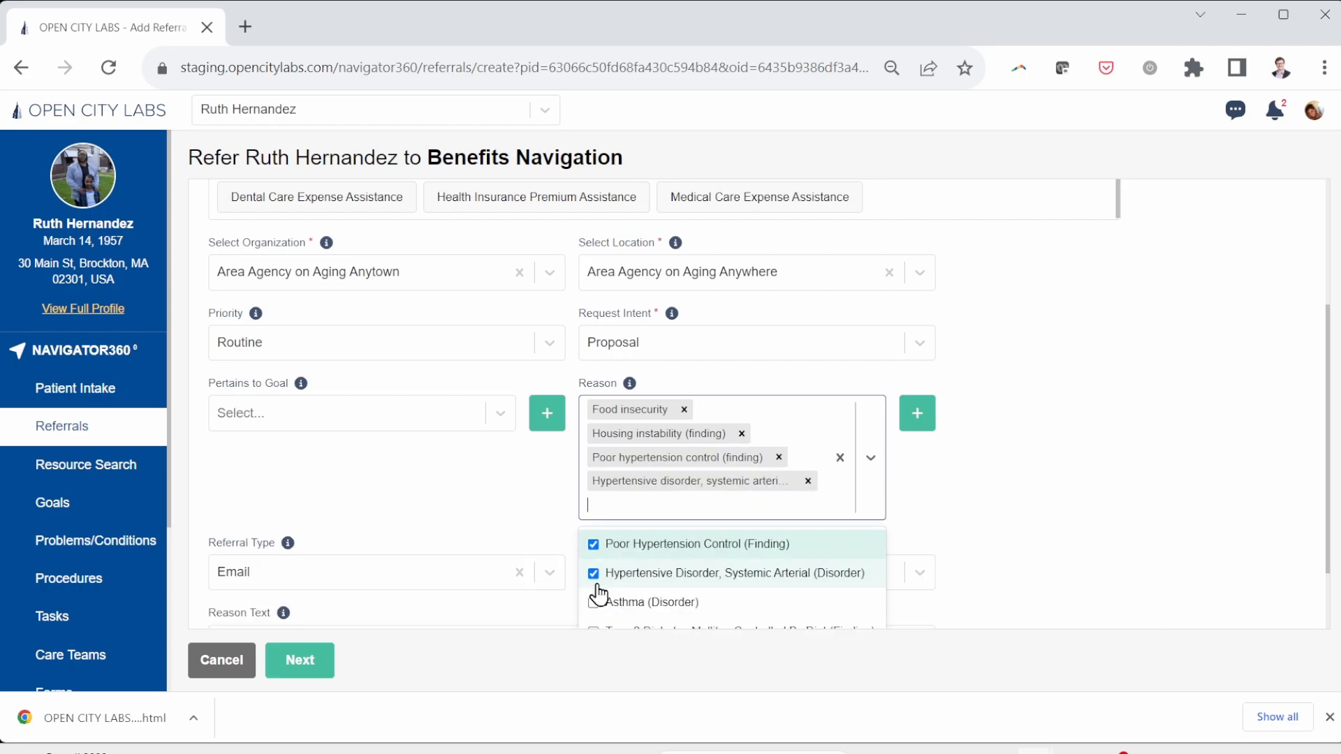
pyautogui.scroll(-2, 944, 533)
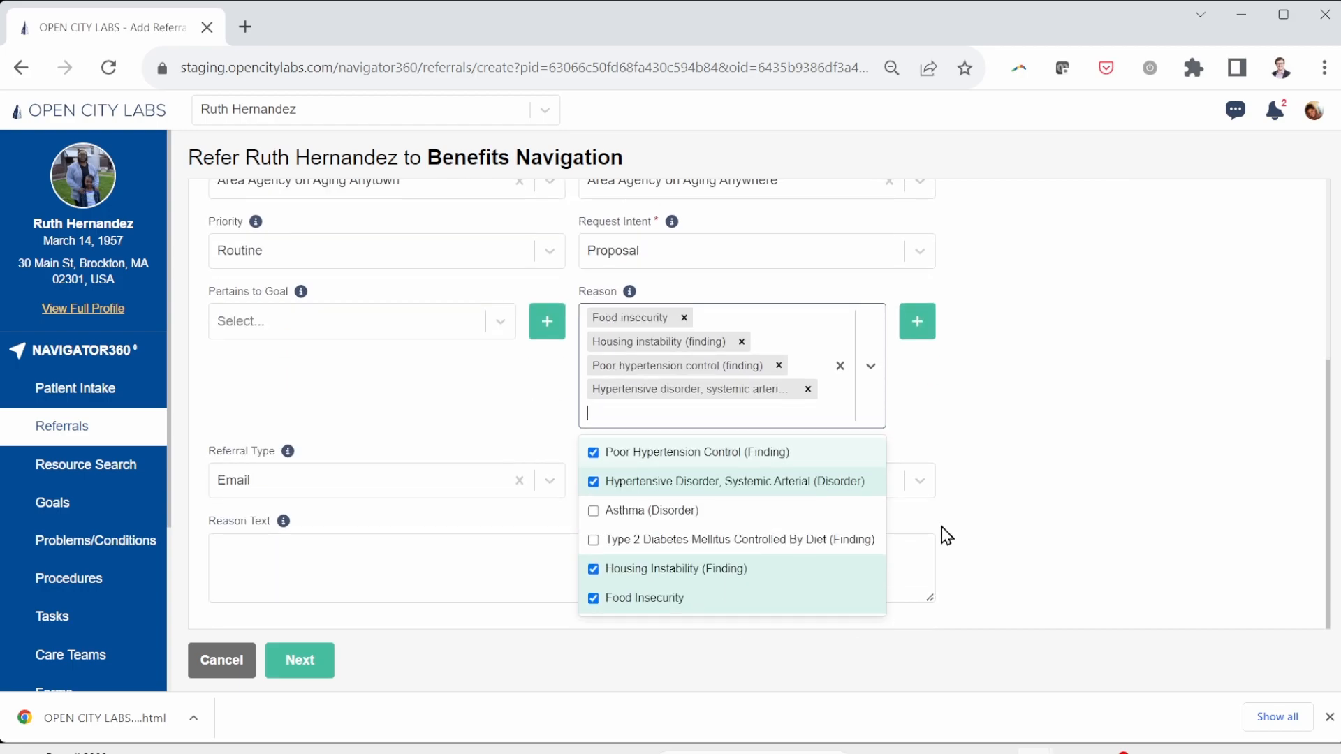
pyautogui.click(596, 541)
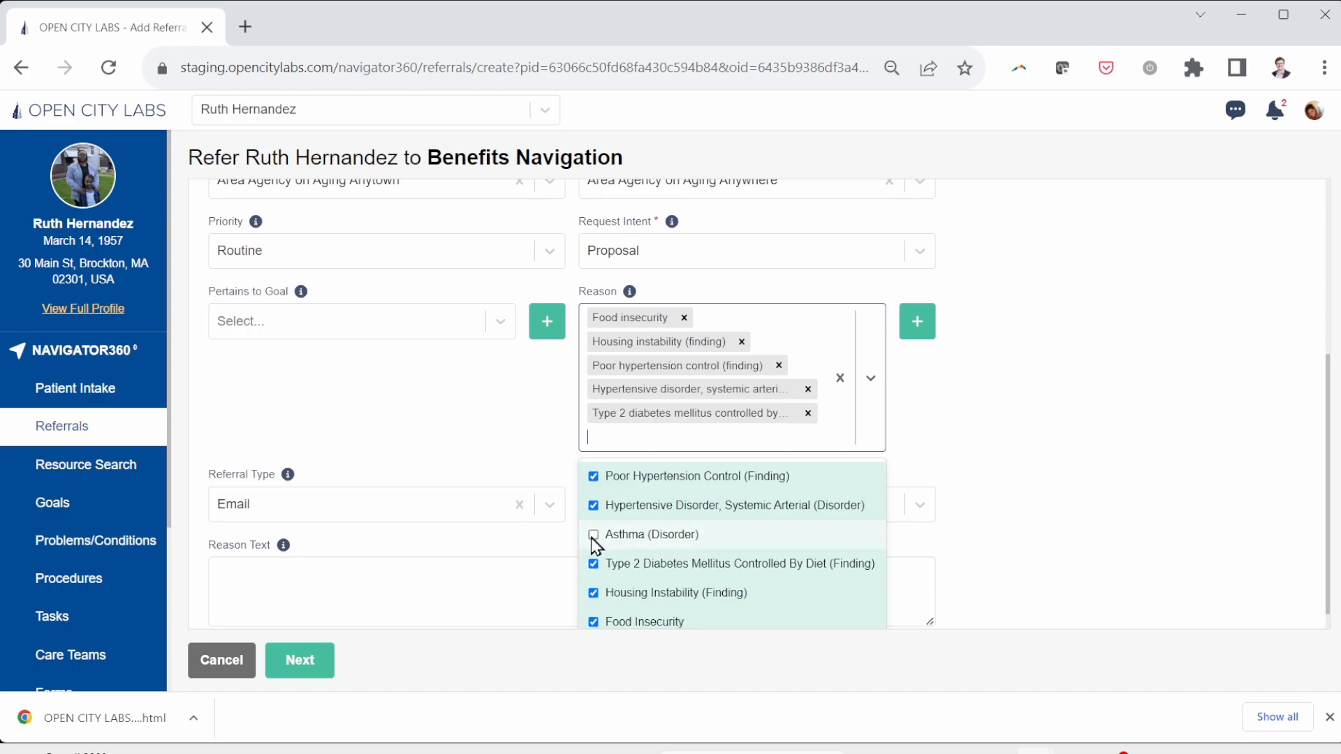
pyautogui.click(451, 431)
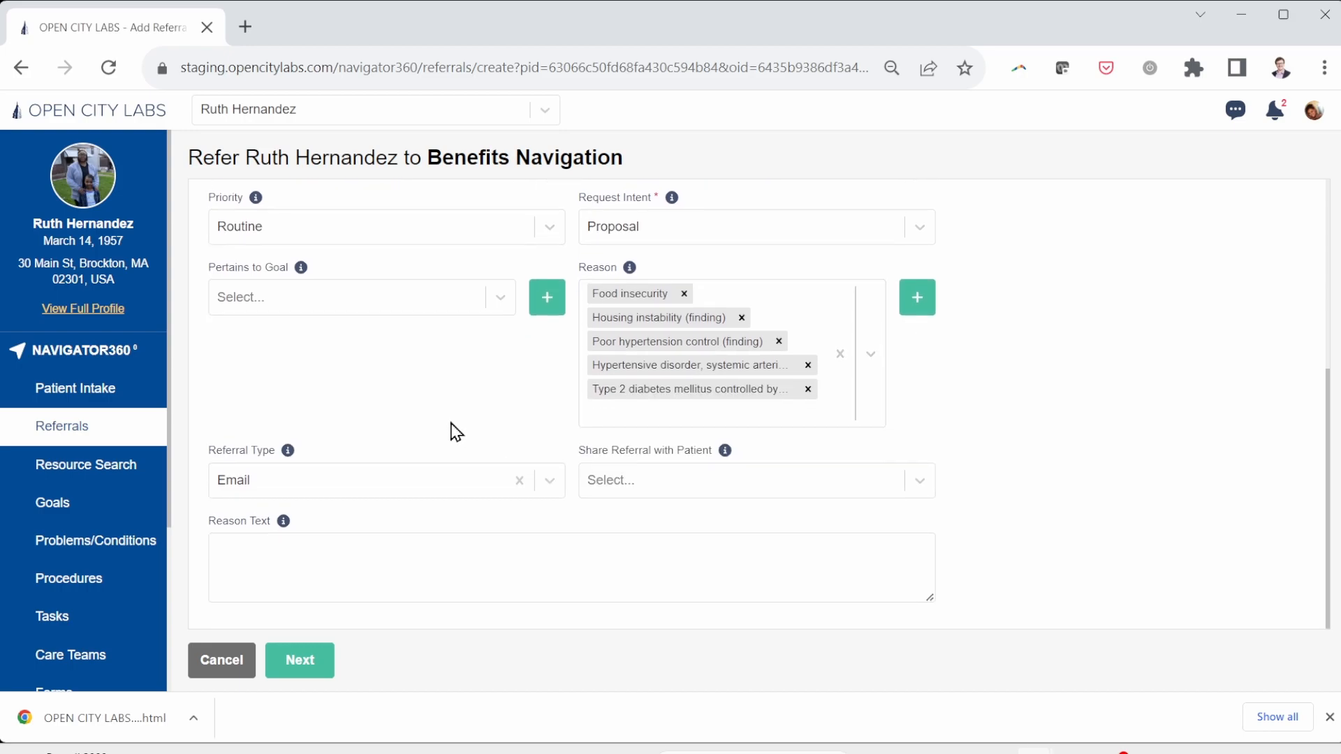
# Step: Link the Housing Problem Solved and Food Security goals and advance to step 2
pyautogui.click(367, 296)
pyautogui.click(336, 340)
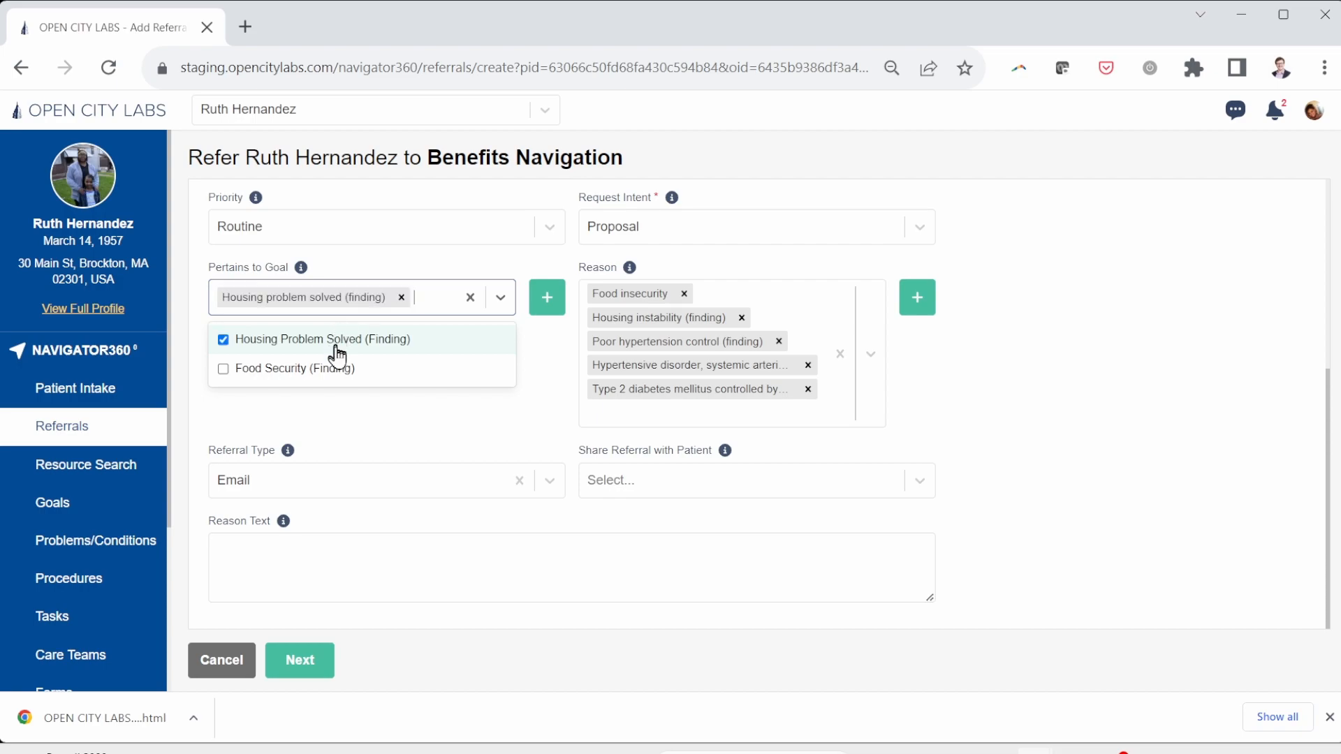
pyautogui.click(325, 368)
pyautogui.click(541, 405)
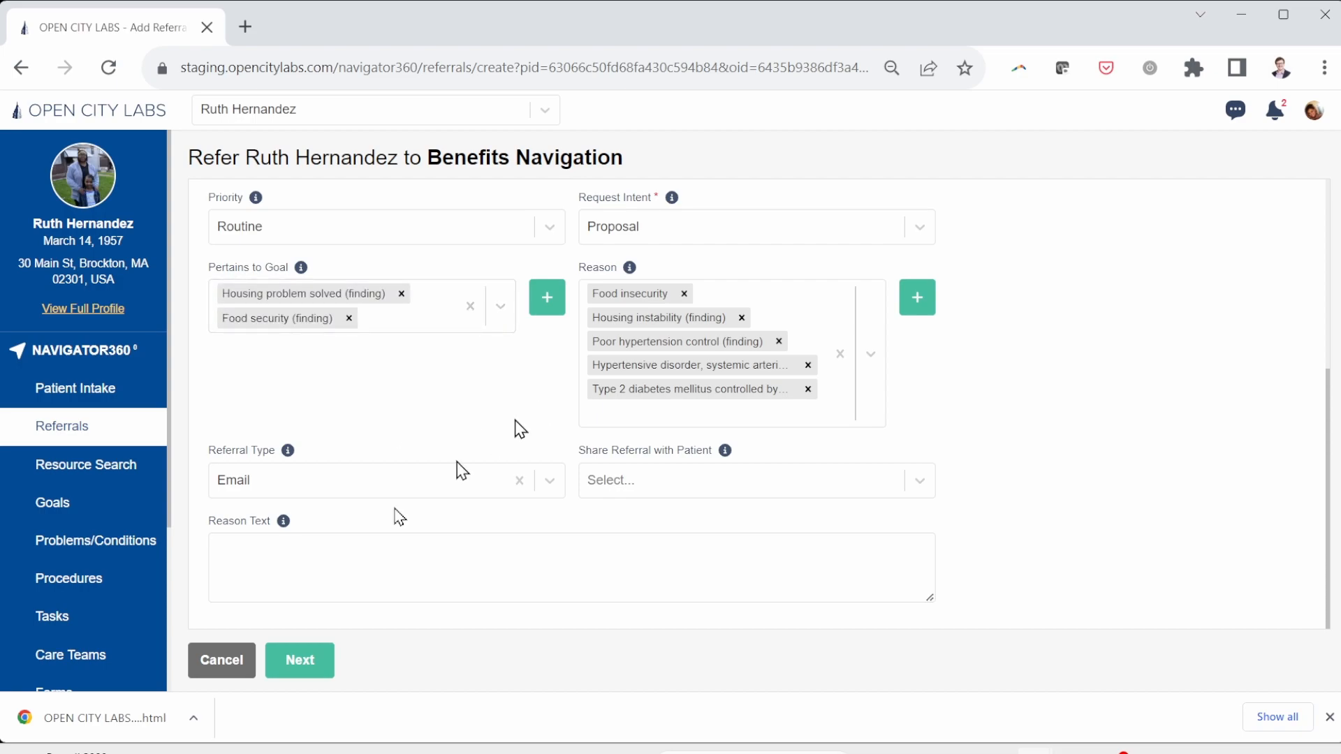
pyautogui.click(319, 664)
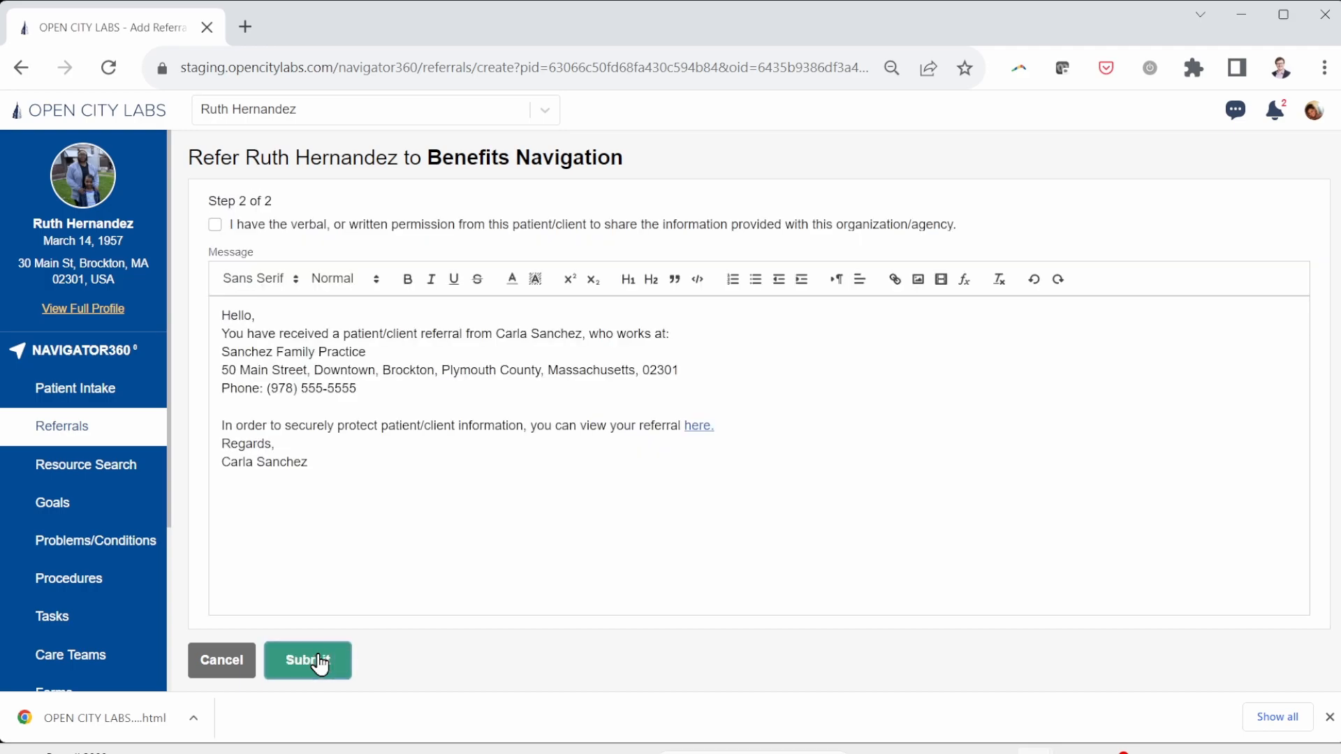
# Step: Add a blank line after 'who works at:', confirm sharing permission, and submit the referral
pyautogui.click(700, 338)
pyautogui.press('Return')
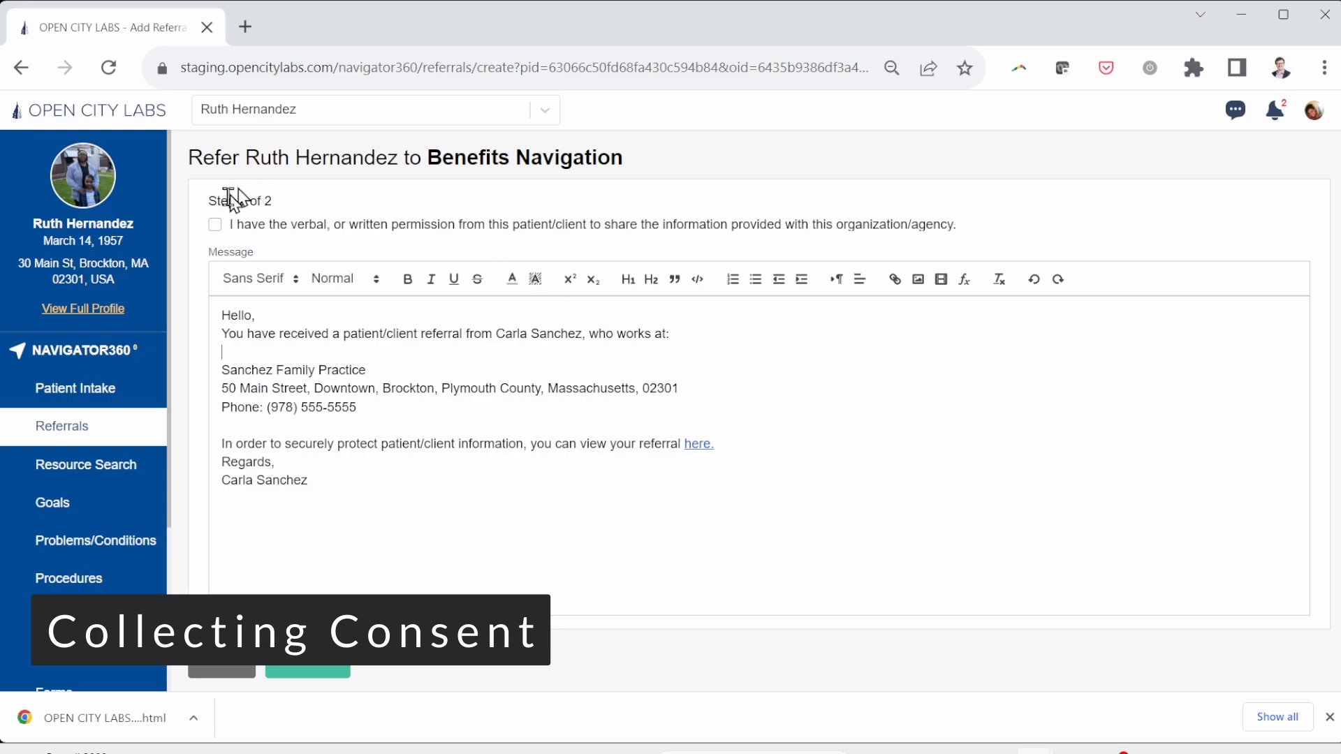
pyautogui.click(217, 231)
pyautogui.click(318, 670)
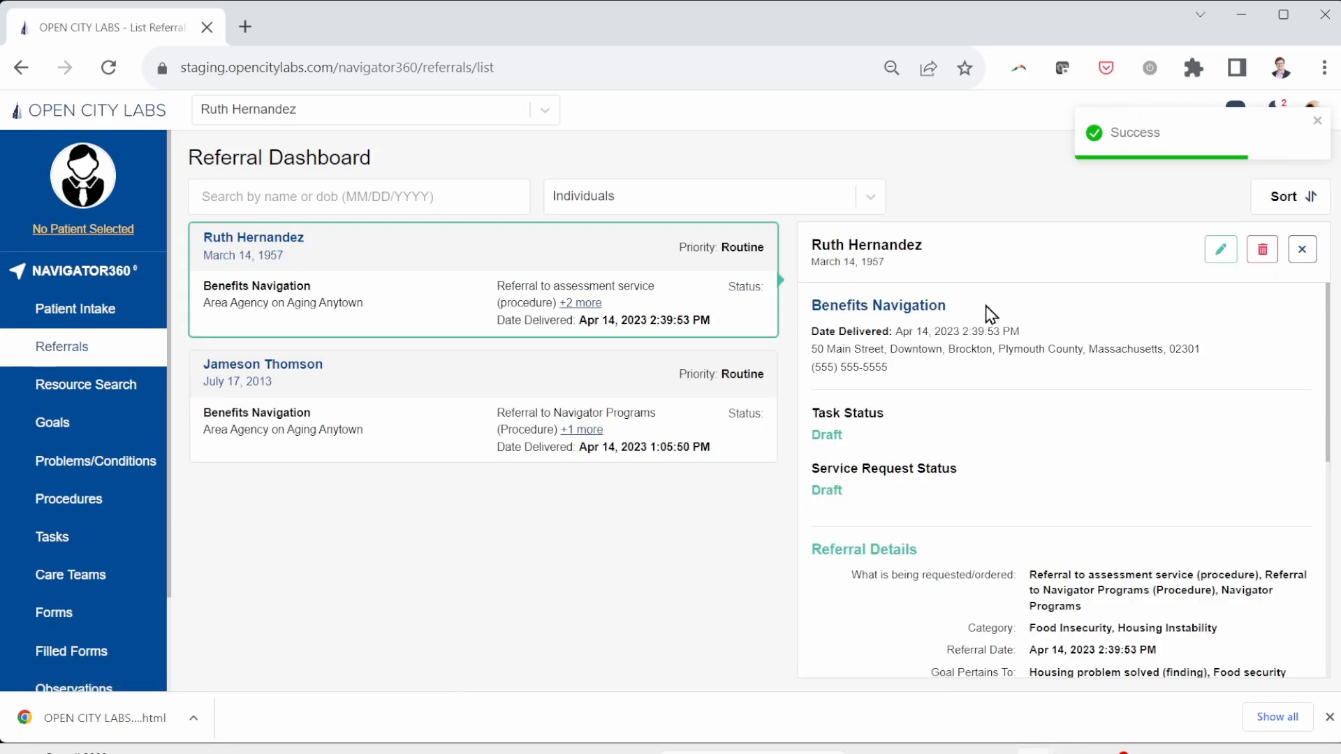
pyautogui.scroll(-3, 988, 311)
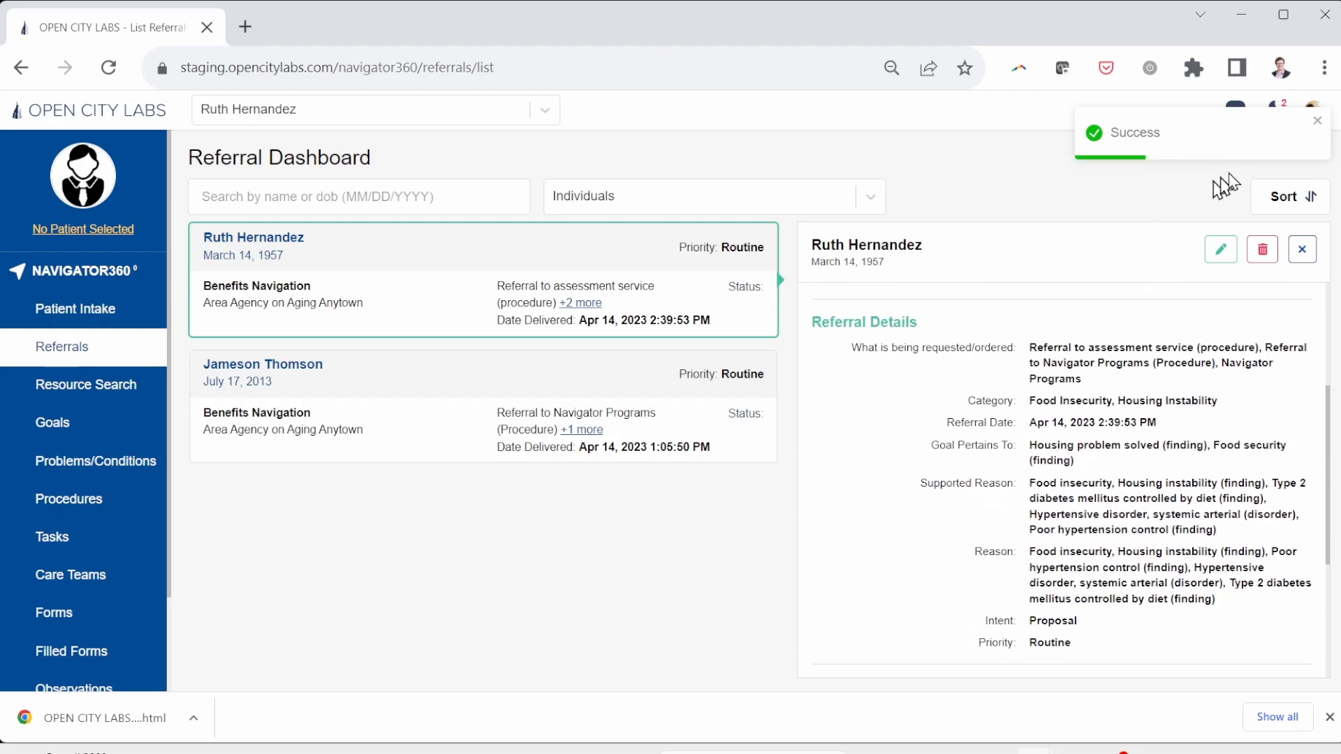
# Step: Log out and sign back in using a different saved account's login
pyautogui.click(1315, 110)
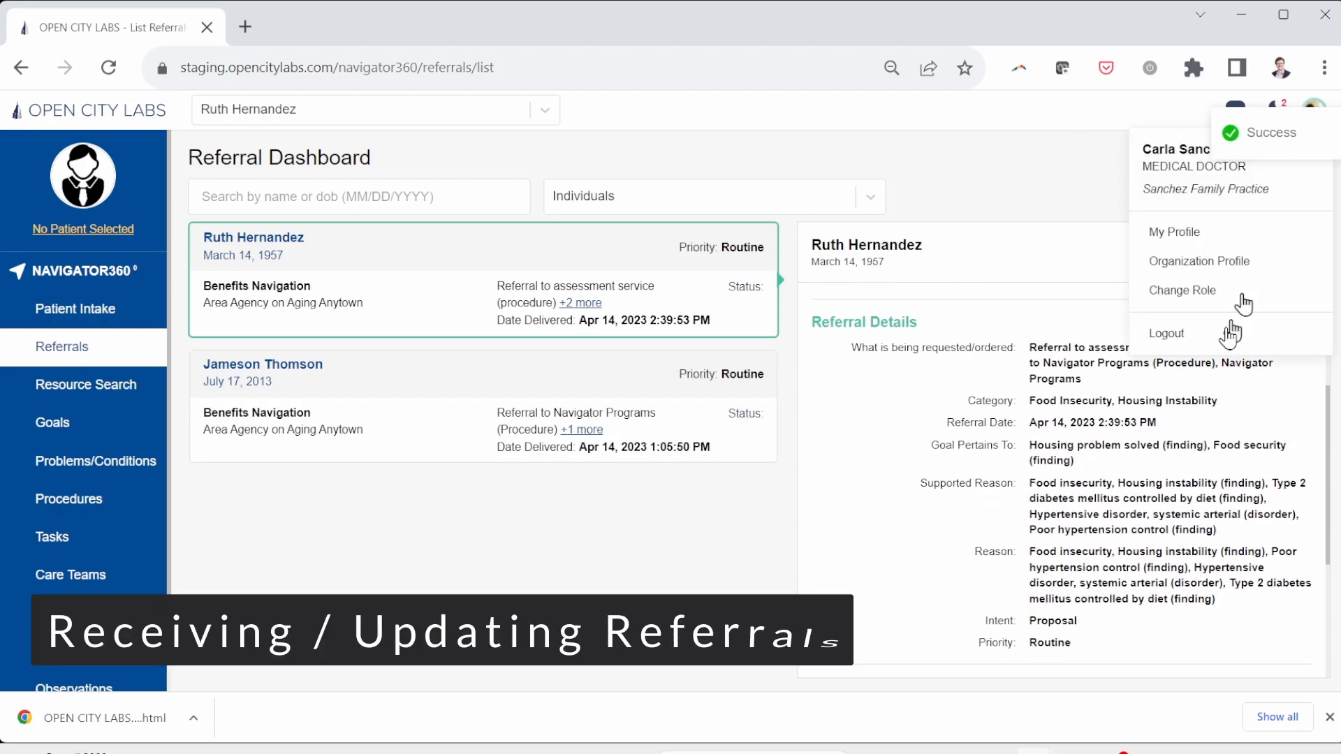
pyautogui.click(1205, 341)
pyautogui.click(695, 365)
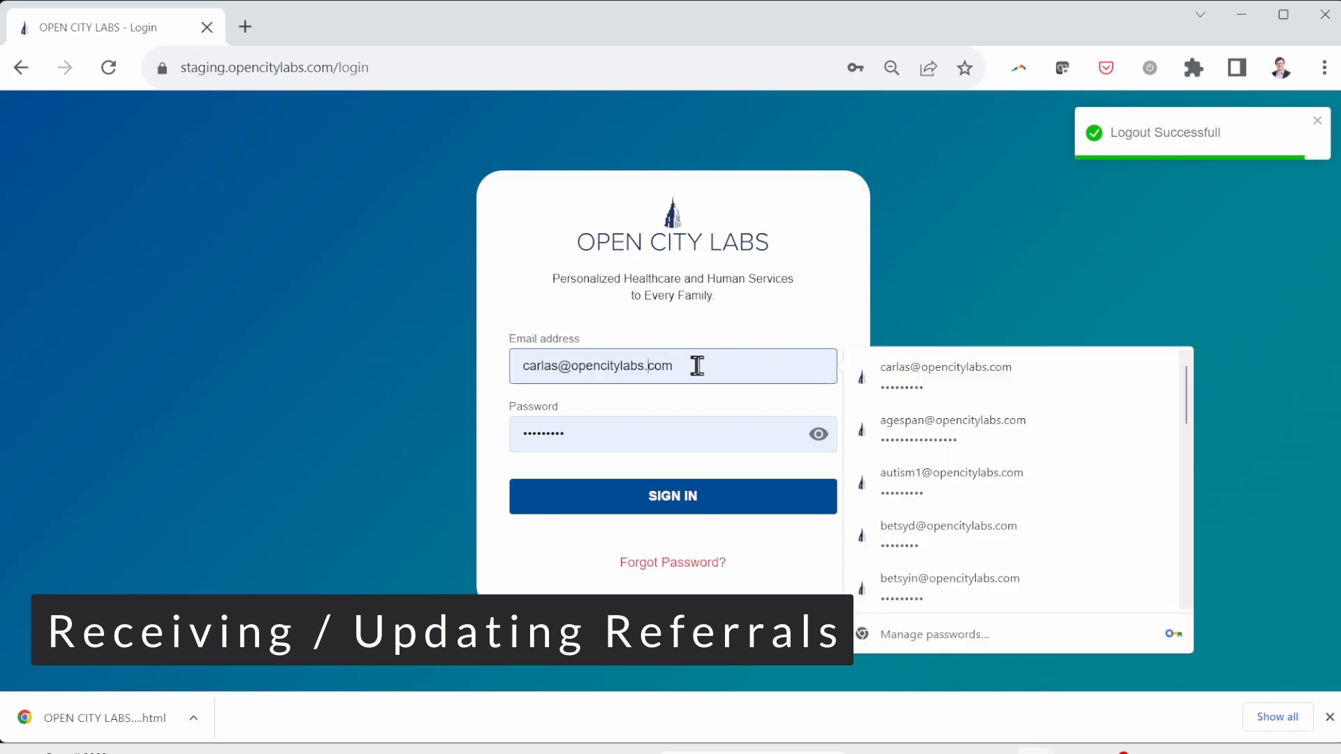
pyautogui.moveTo(694, 366); pyautogui.dragTo(433, 344)
pyautogui.write('betsyin')
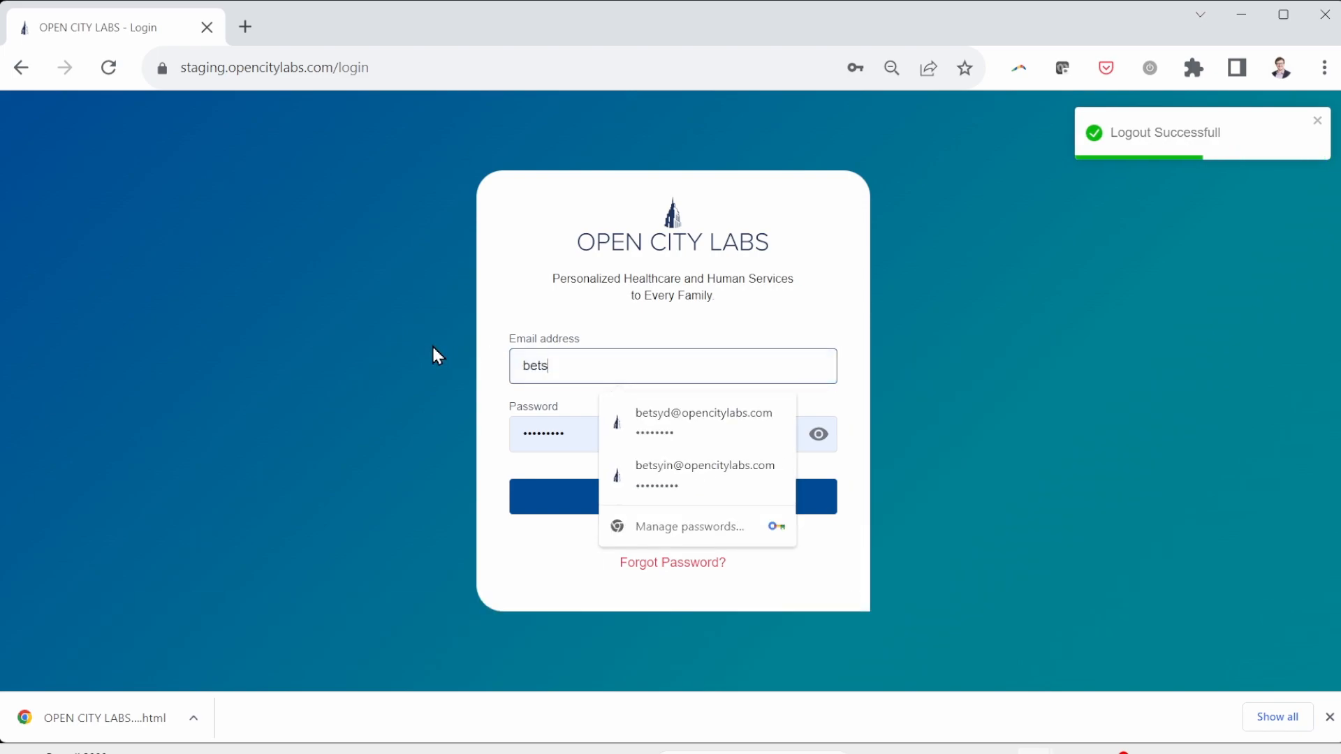
pyautogui.click(647, 418)
pyautogui.click(566, 509)
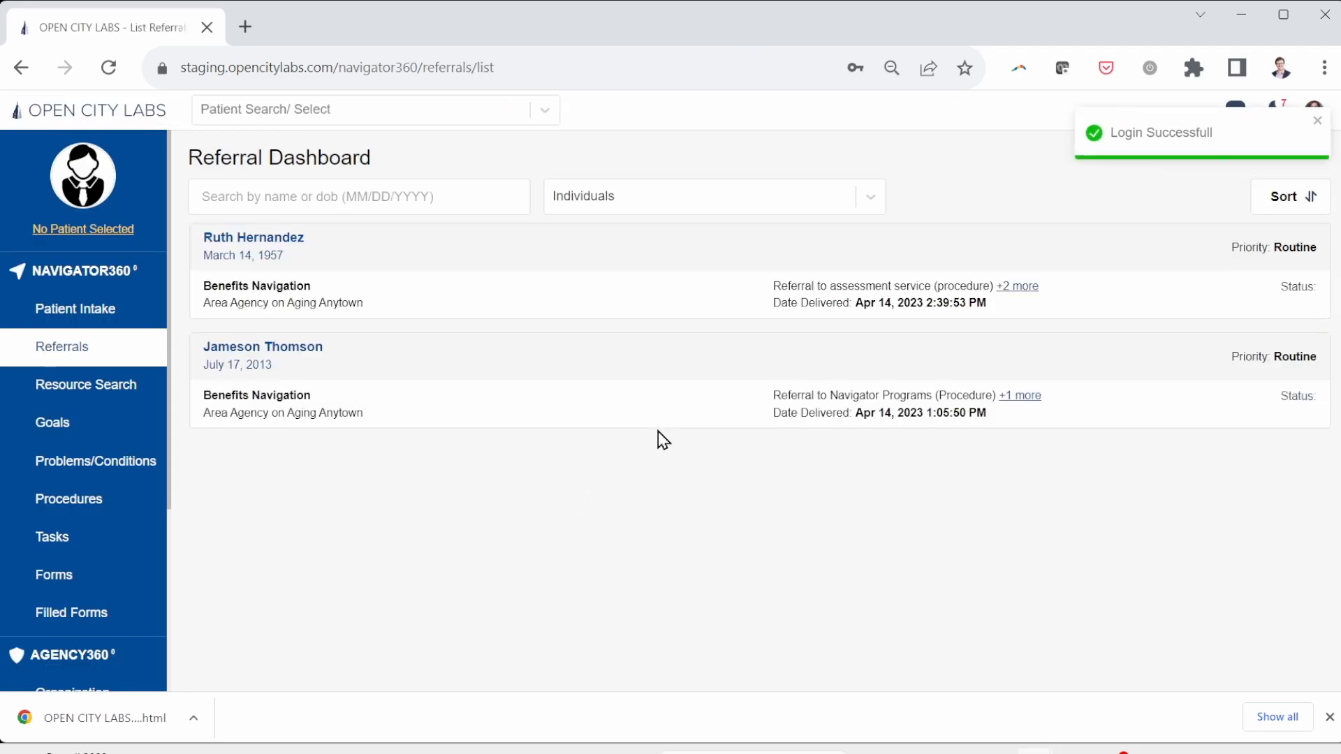
# Step: Open the top referral for editing and set its service request status to Active
pyautogui.click(742, 282)
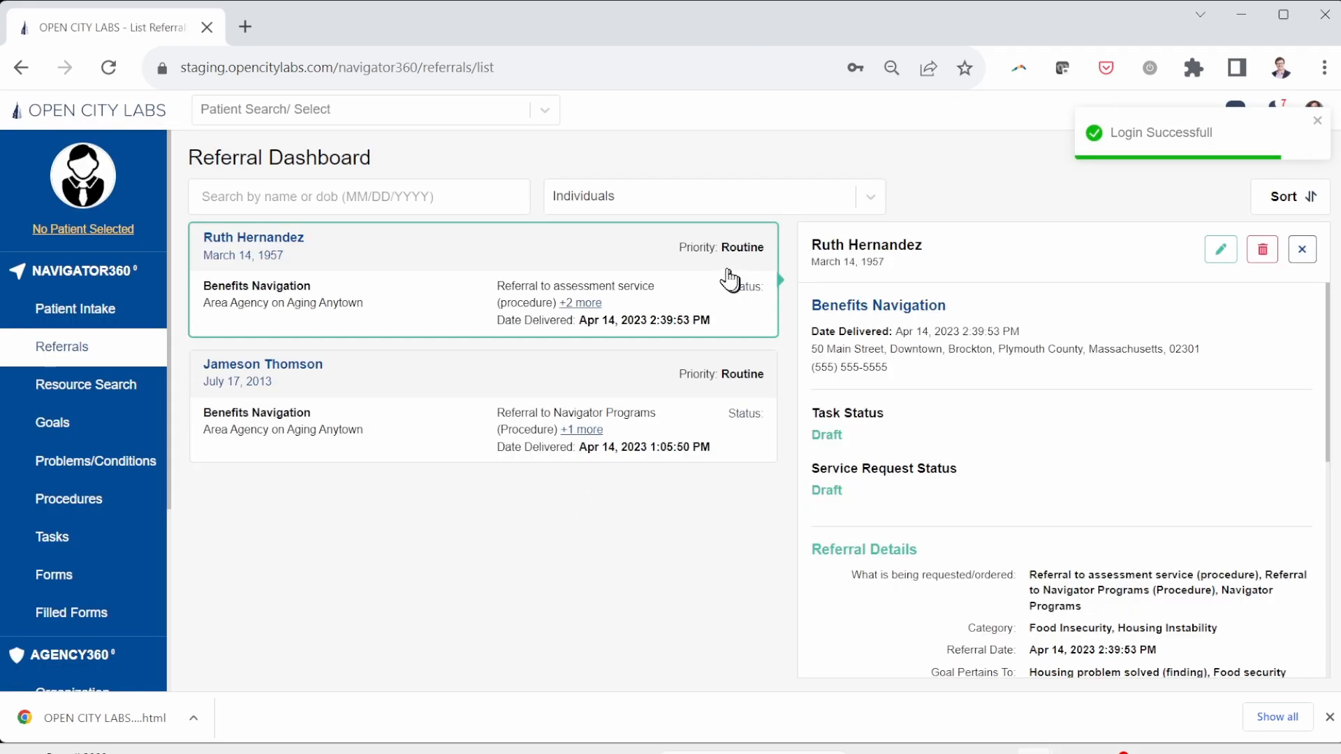
pyautogui.click(1220, 253)
pyautogui.scroll(-2, 1027, 379)
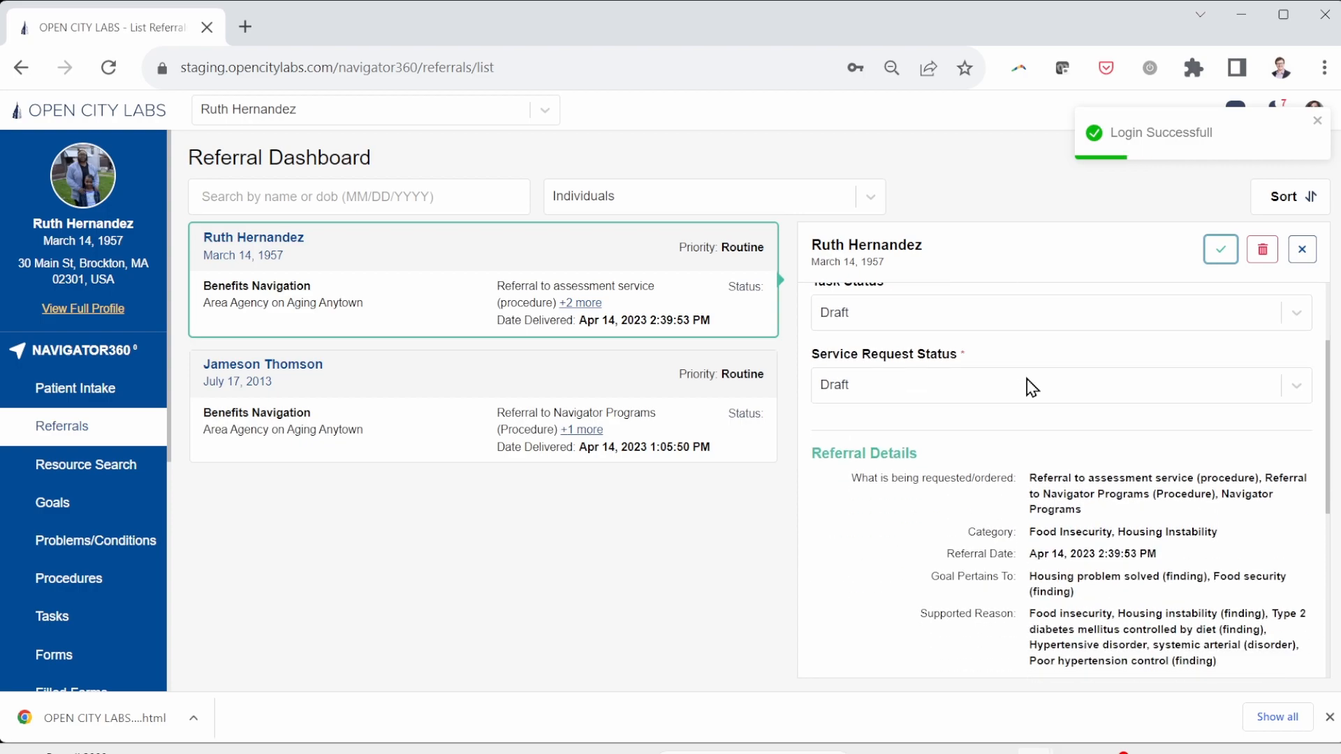
pyautogui.click(1027, 381)
pyautogui.click(930, 464)
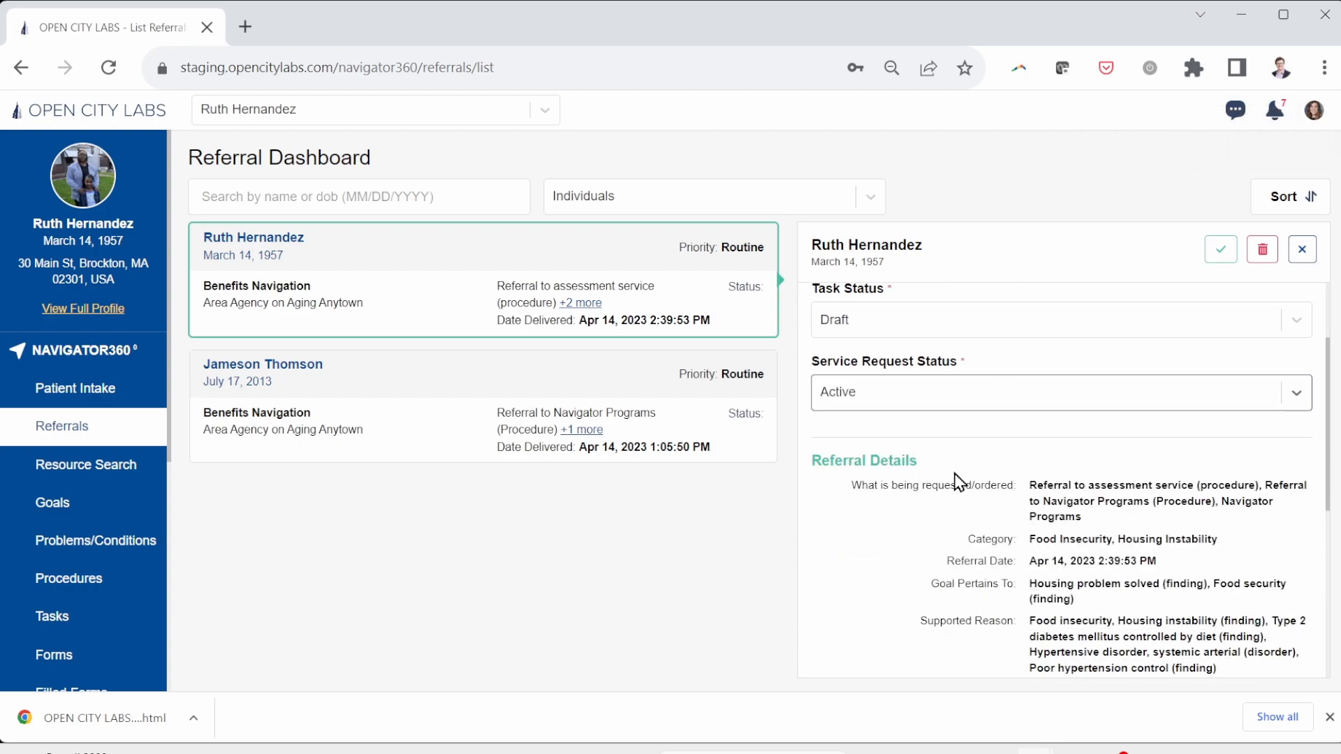
pyautogui.scroll(-4, 960, 482)
pyautogui.scroll(1, 960, 482)
pyautogui.scroll(-2, 960, 482)
pyautogui.scroll(-1, 955, 472)
pyautogui.scroll(1, 955, 472)
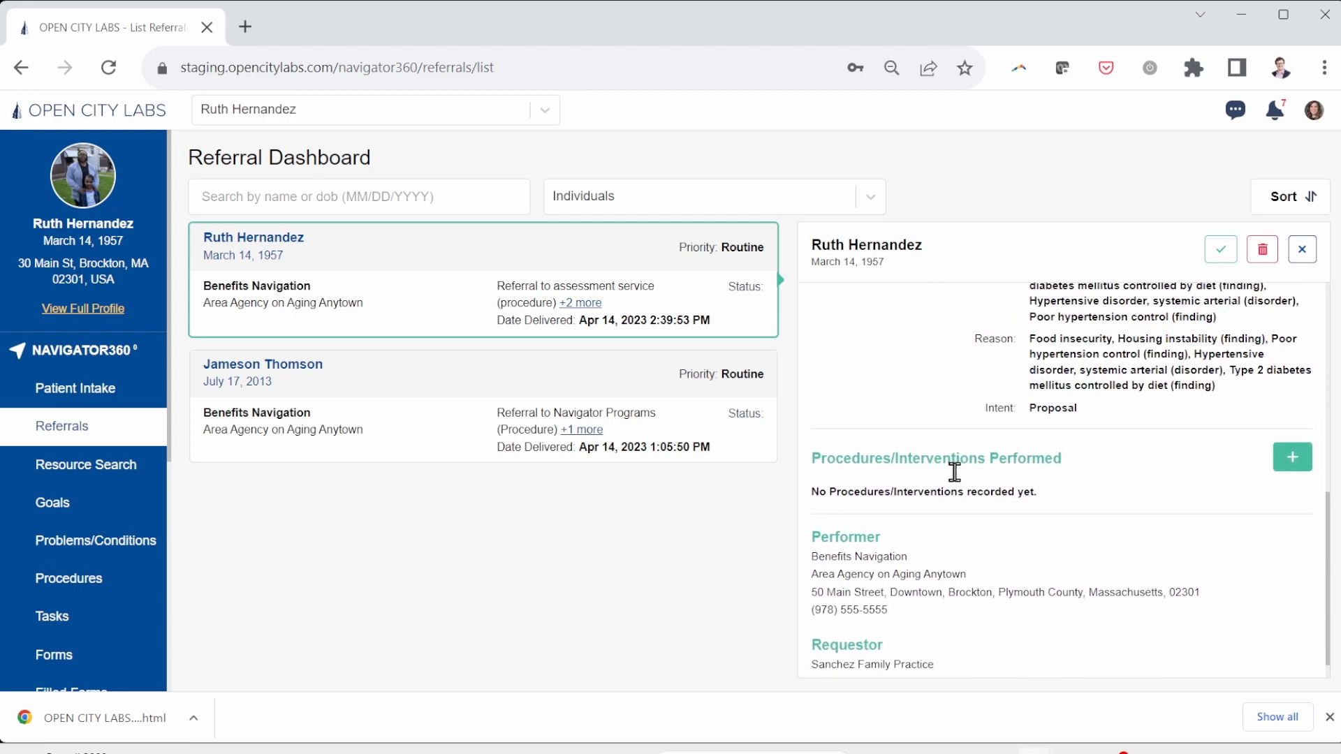
# Step: Add a food insecurity barriers assessment as a performed procedure
pyautogui.click(1290, 461)
pyautogui.scroll(-2, 988, 384)
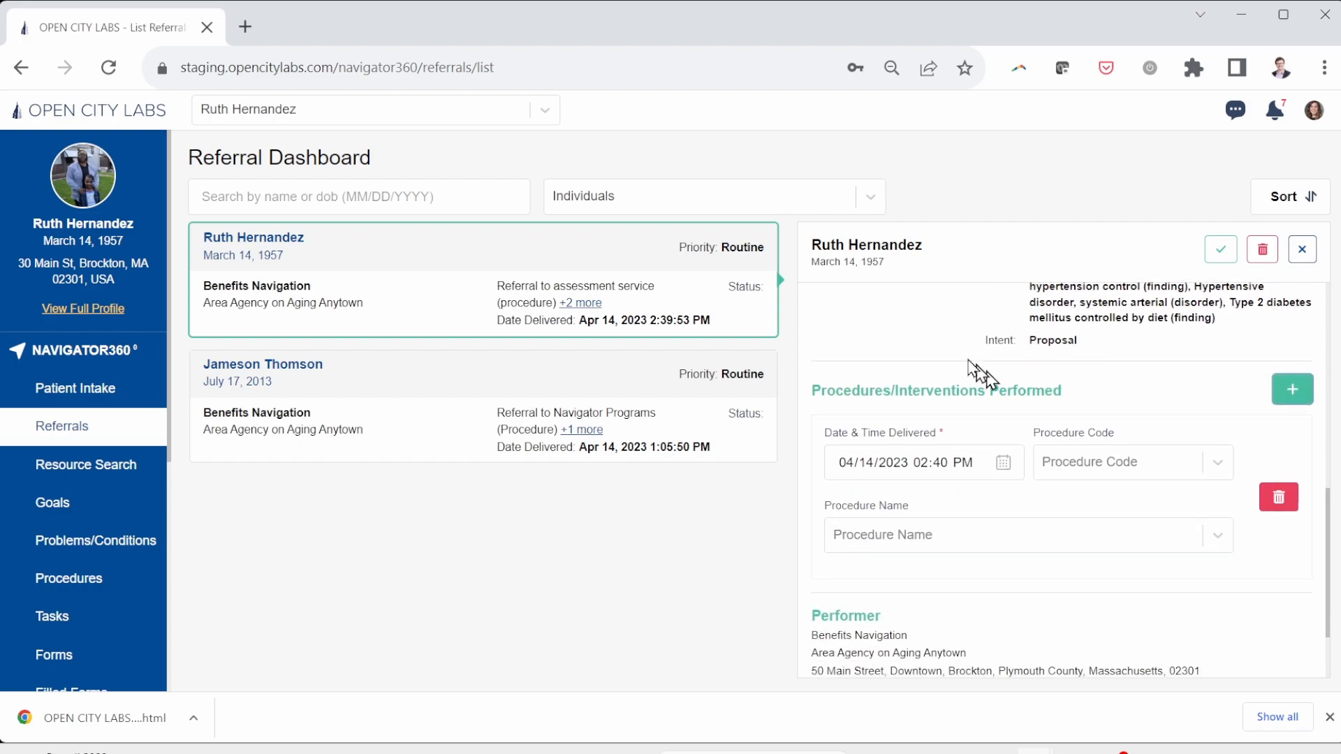
pyautogui.click(1340, 429)
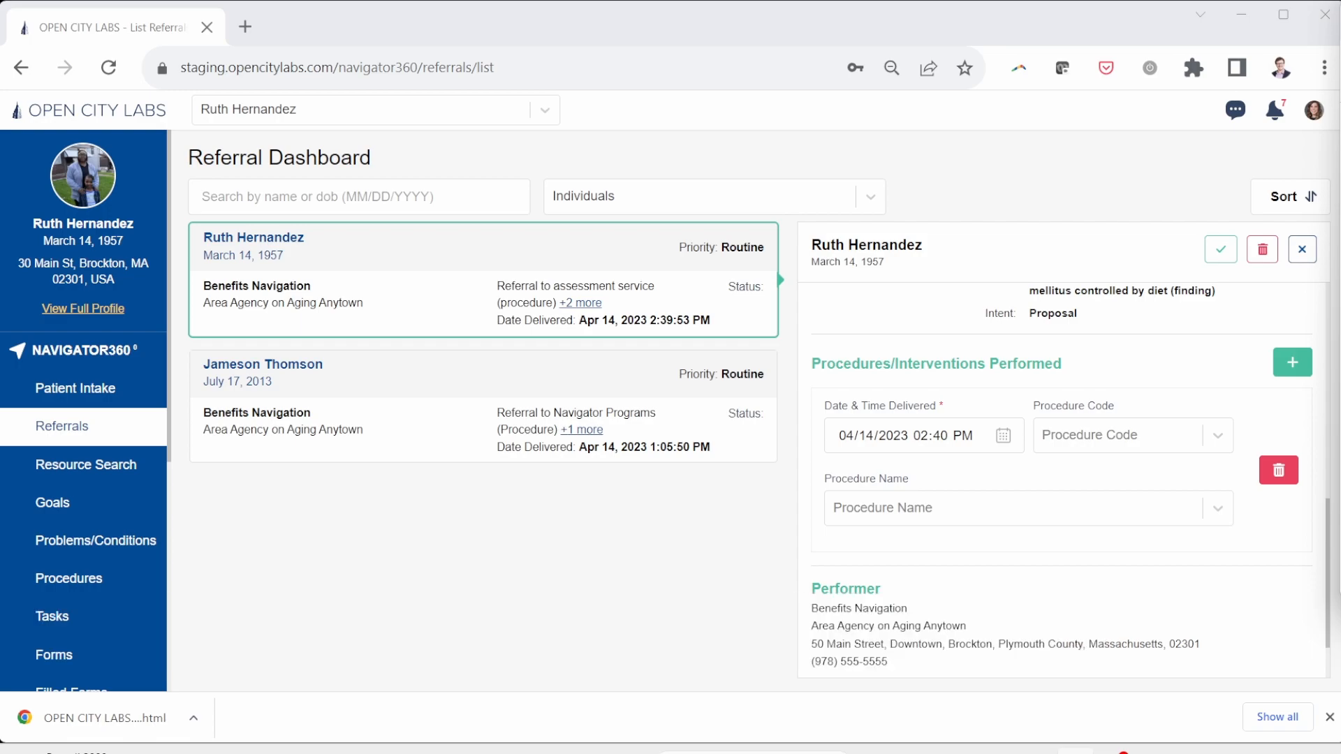
pyautogui.click(936, 510)
pyautogui.click(931, 509)
pyautogui.click(935, 516)
pyautogui.write('Assessment of barriers in food insecurity care plan (procedure)')
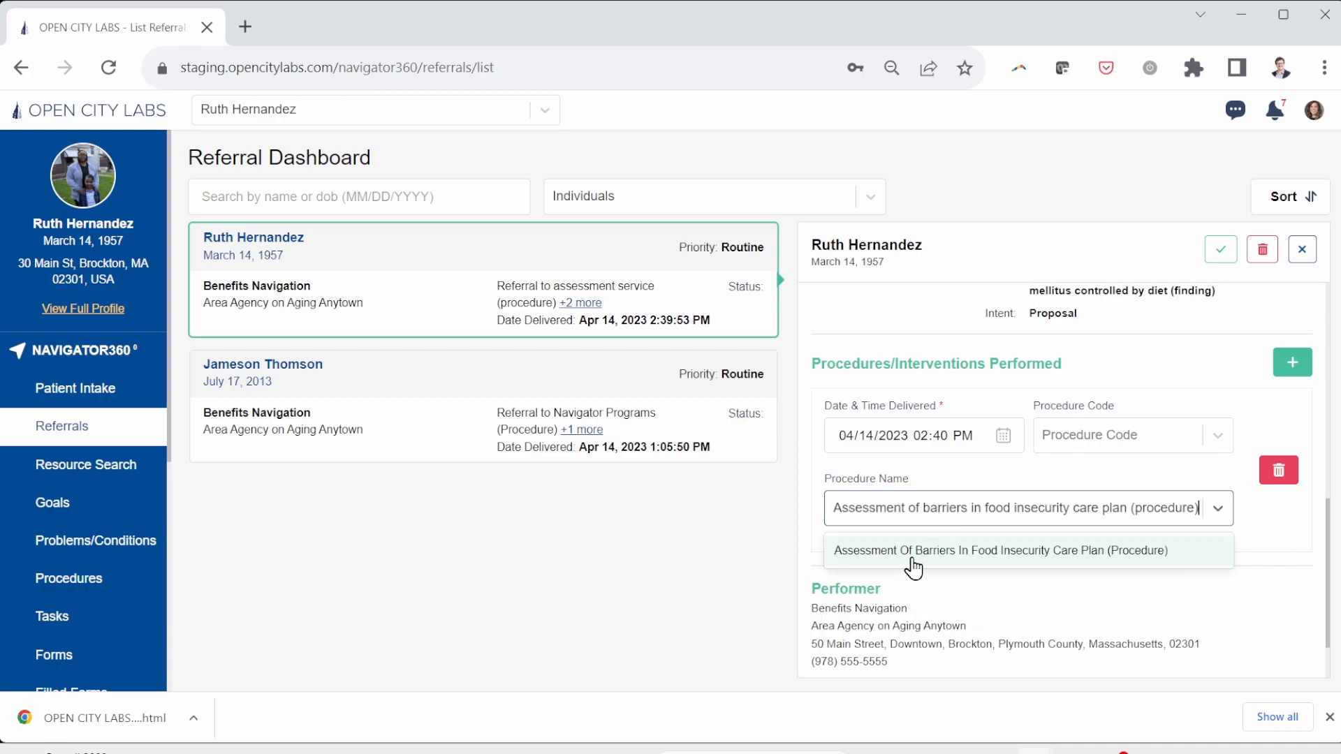
pyautogui.click(912, 552)
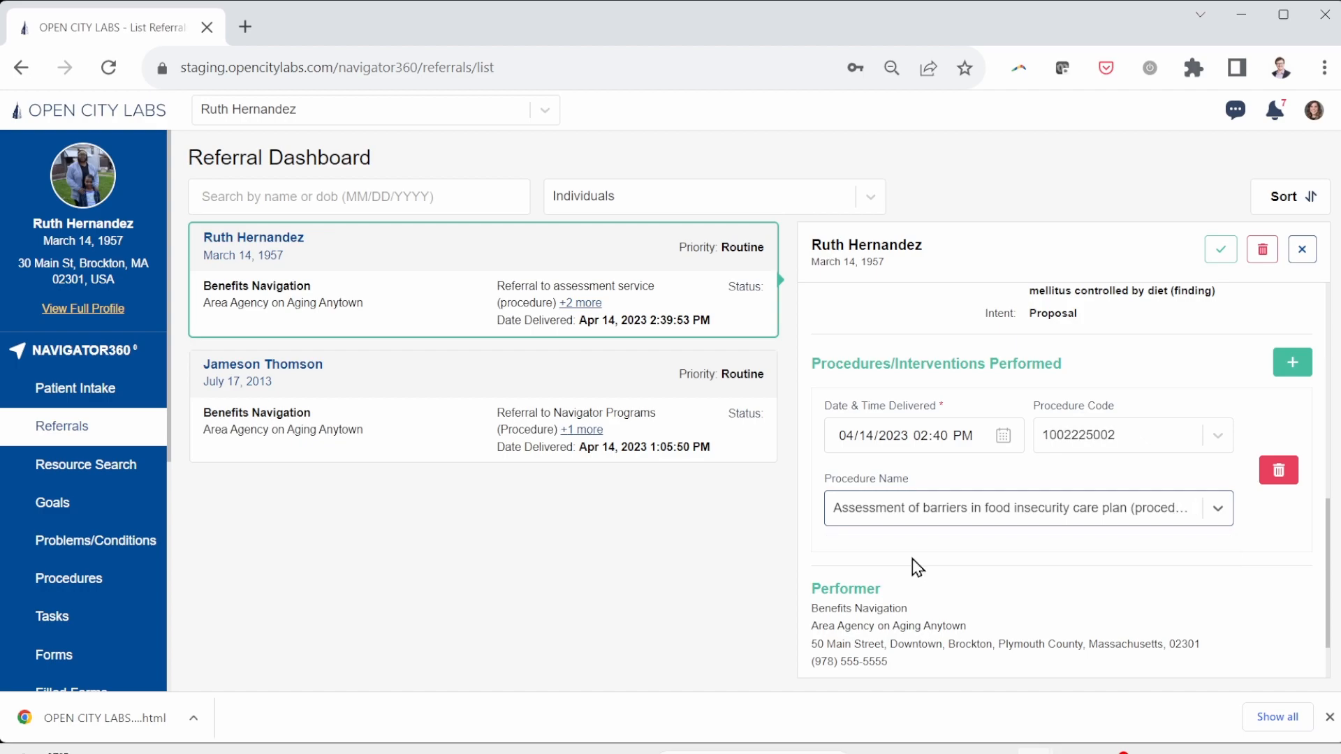
# Step: Add a housing security progress assessment as another performed procedure
pyautogui.click(1312, 363)
pyautogui.hotkey('alt', 'Tab')
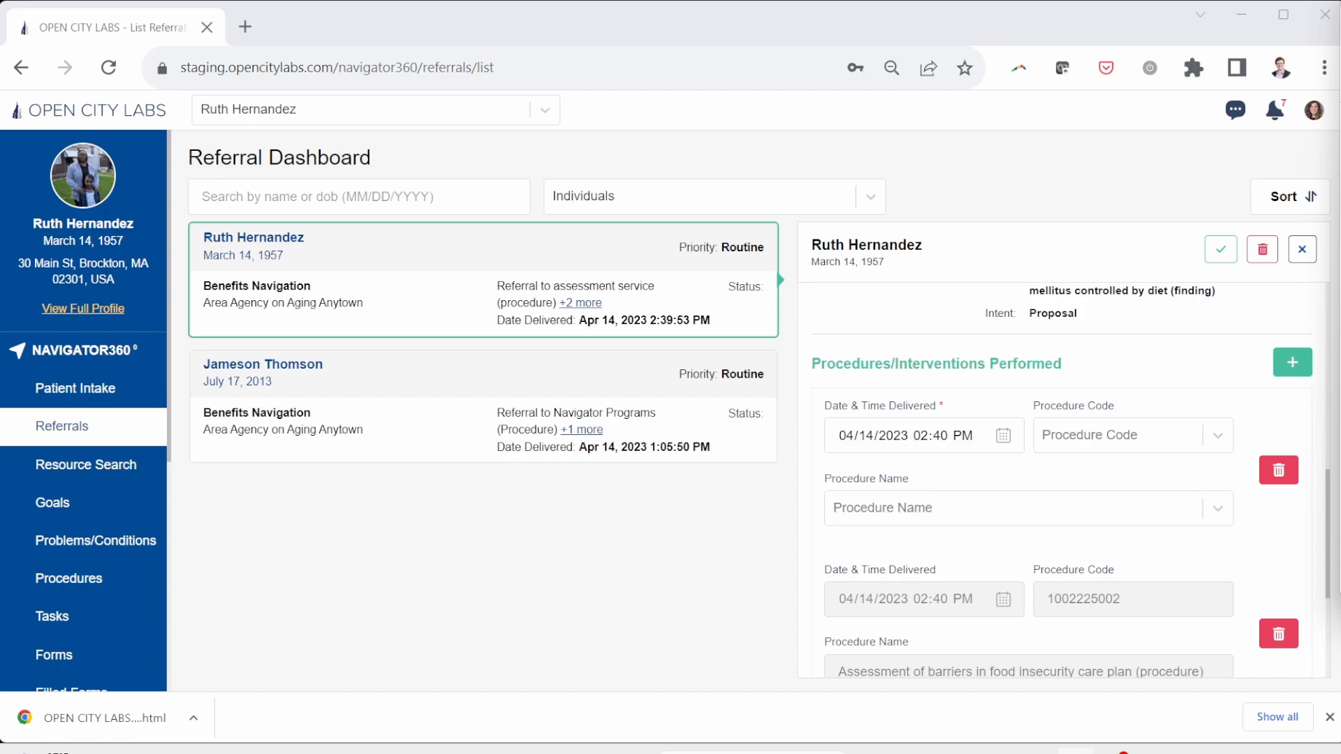
pyautogui.click(953, 516)
pyautogui.click(954, 519)
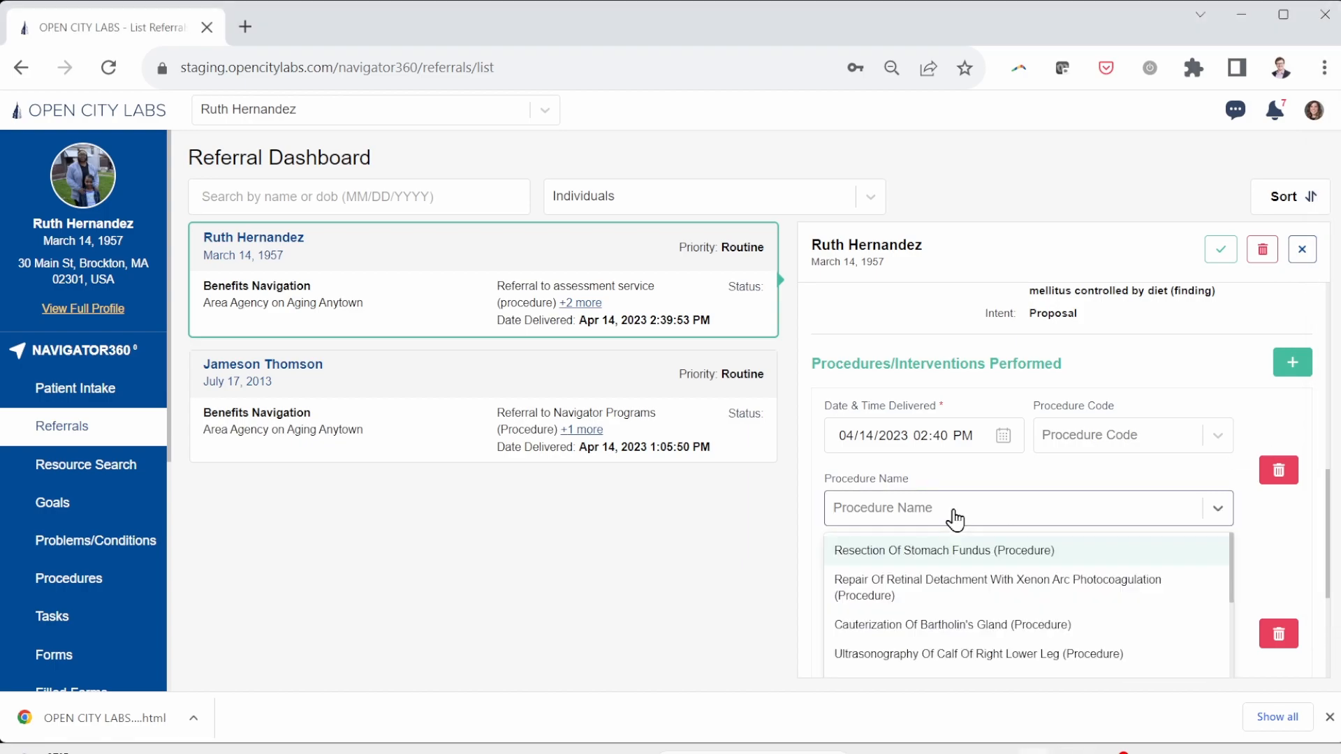
pyautogui.write('Assessment of progress toward goals to achieve housing security (procedure)')
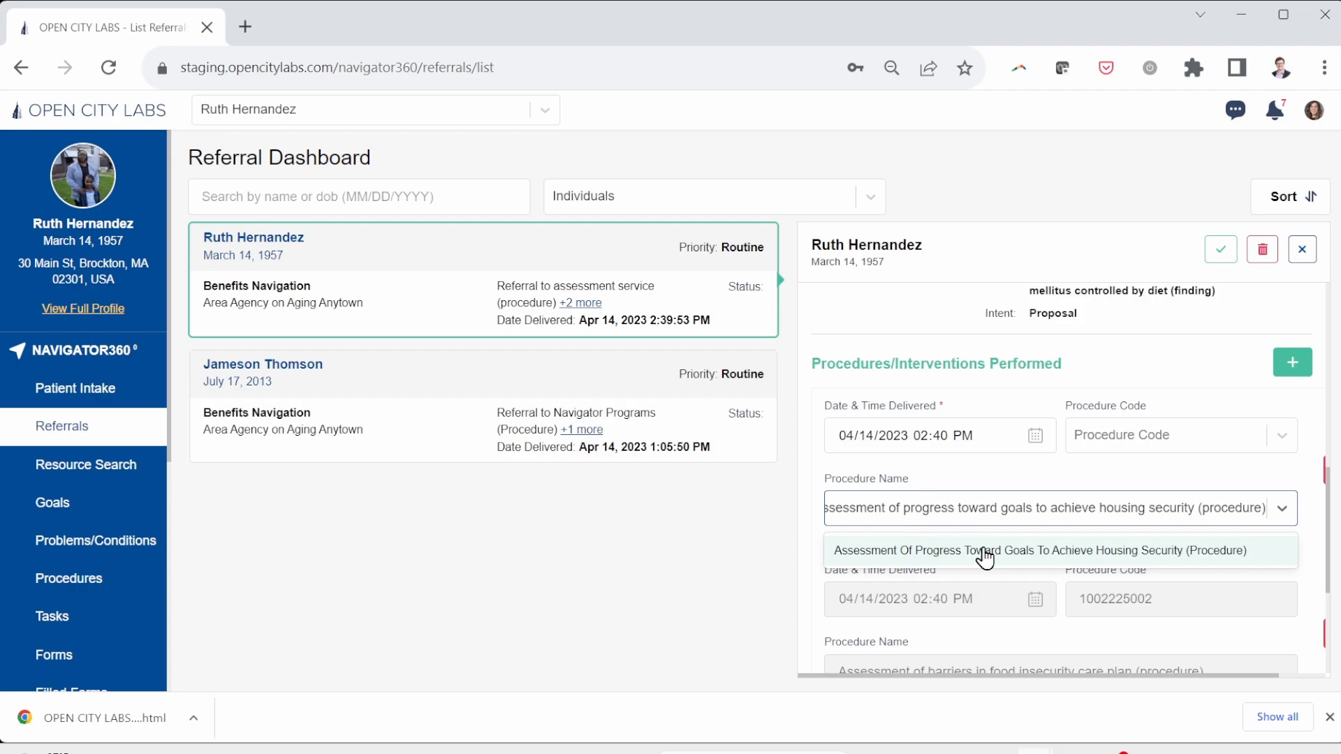
pyautogui.click(986, 551)
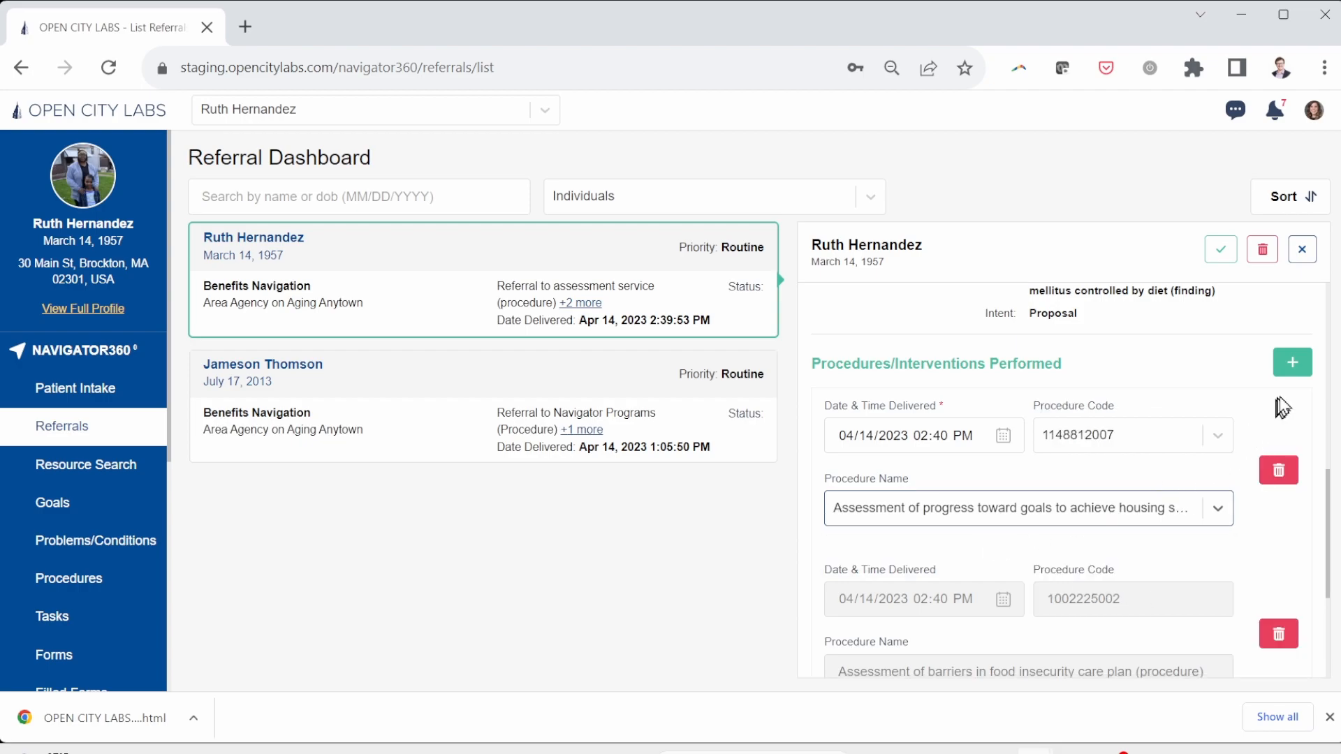
# Step: Add Education About Home-Delivered Meals Program as a third procedure
pyautogui.click(1293, 363)
pyautogui.scroll(-1, 964, 419)
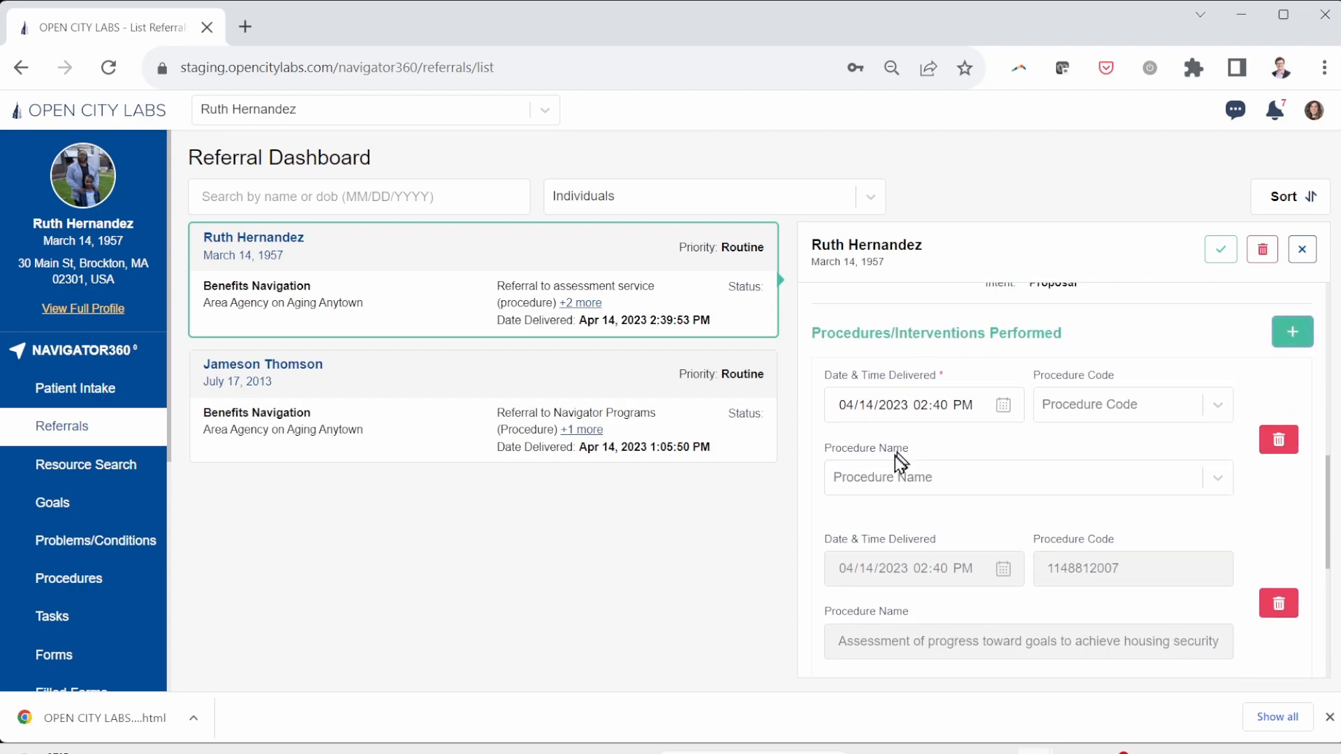
pyautogui.click(891, 475)
pyautogui.write('Eduation about home-')
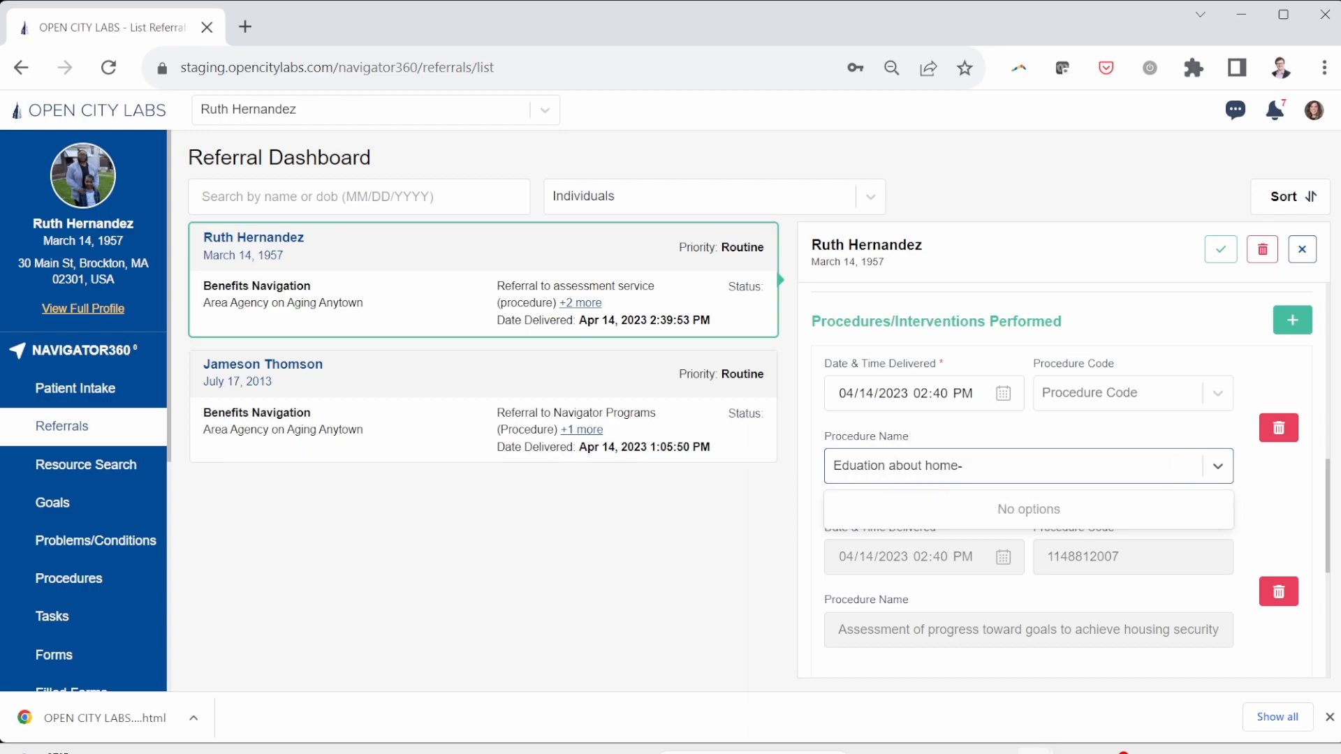
pyautogui.hotkey('alt', 'Tab')
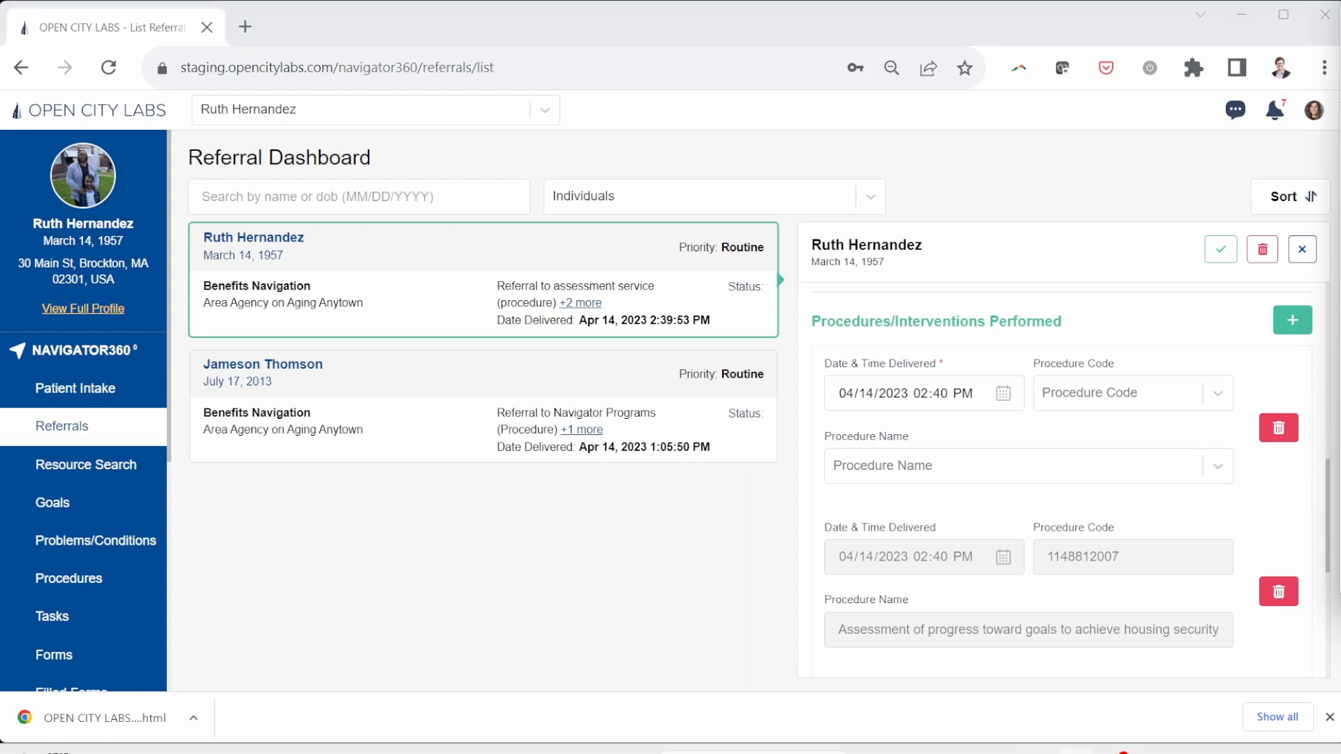
pyautogui.click(1011, 475)
pyautogui.write('Education about Home-Delivered Meals Program')
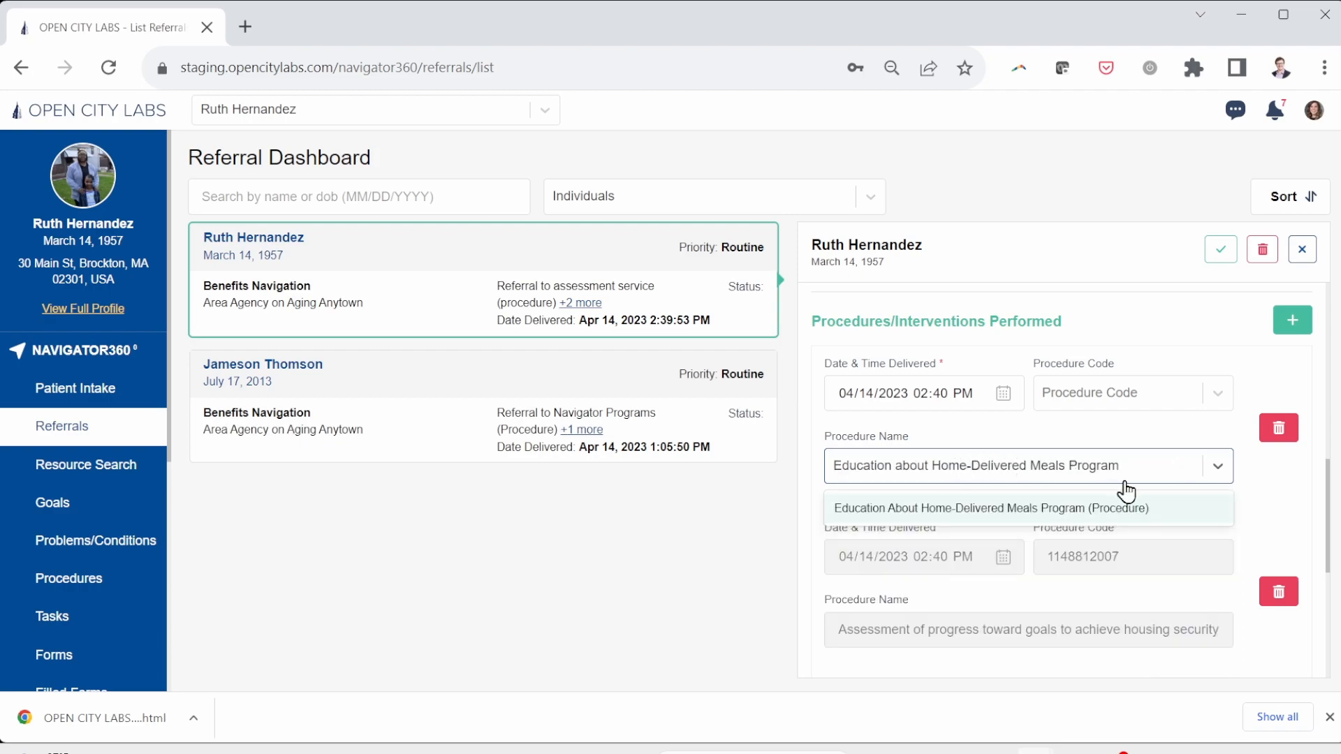
pyautogui.click(1098, 509)
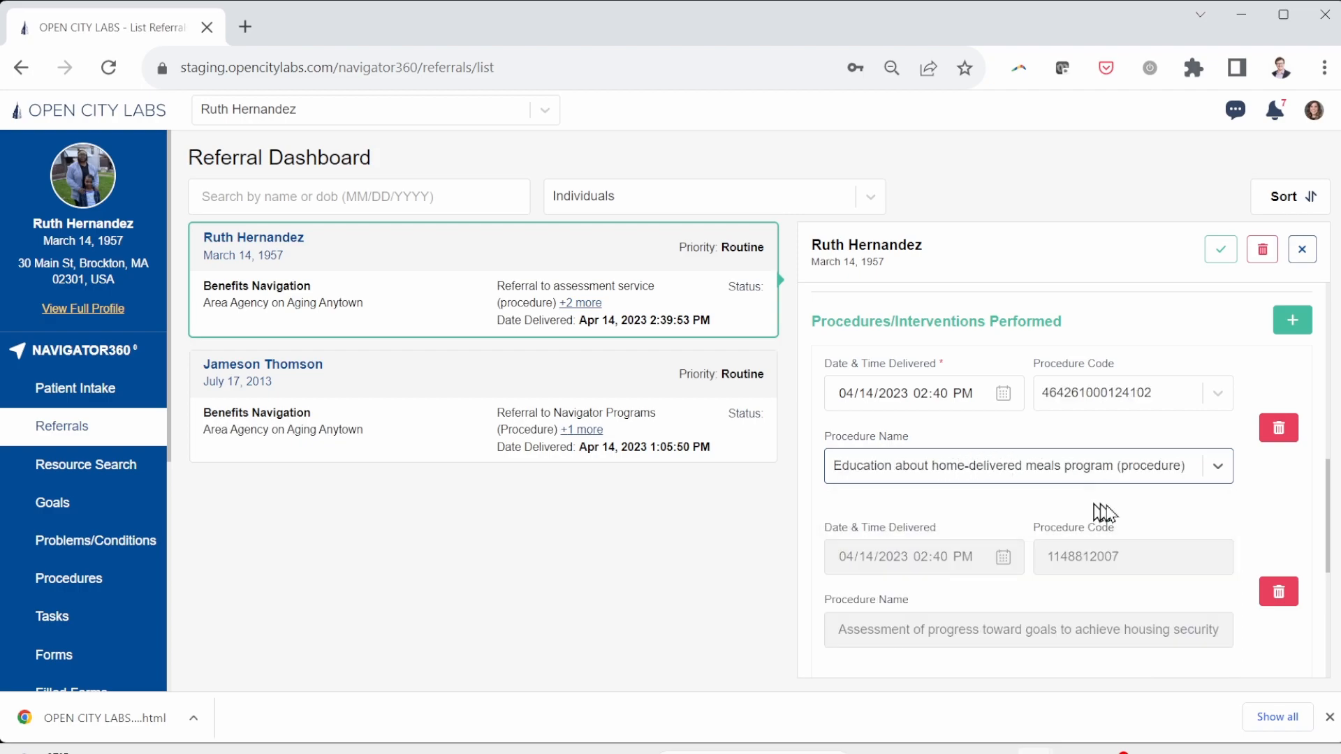
# Step: Add an eligibility evaluation for home-delivered meals as a performed procedure
pyautogui.click(1303, 323)
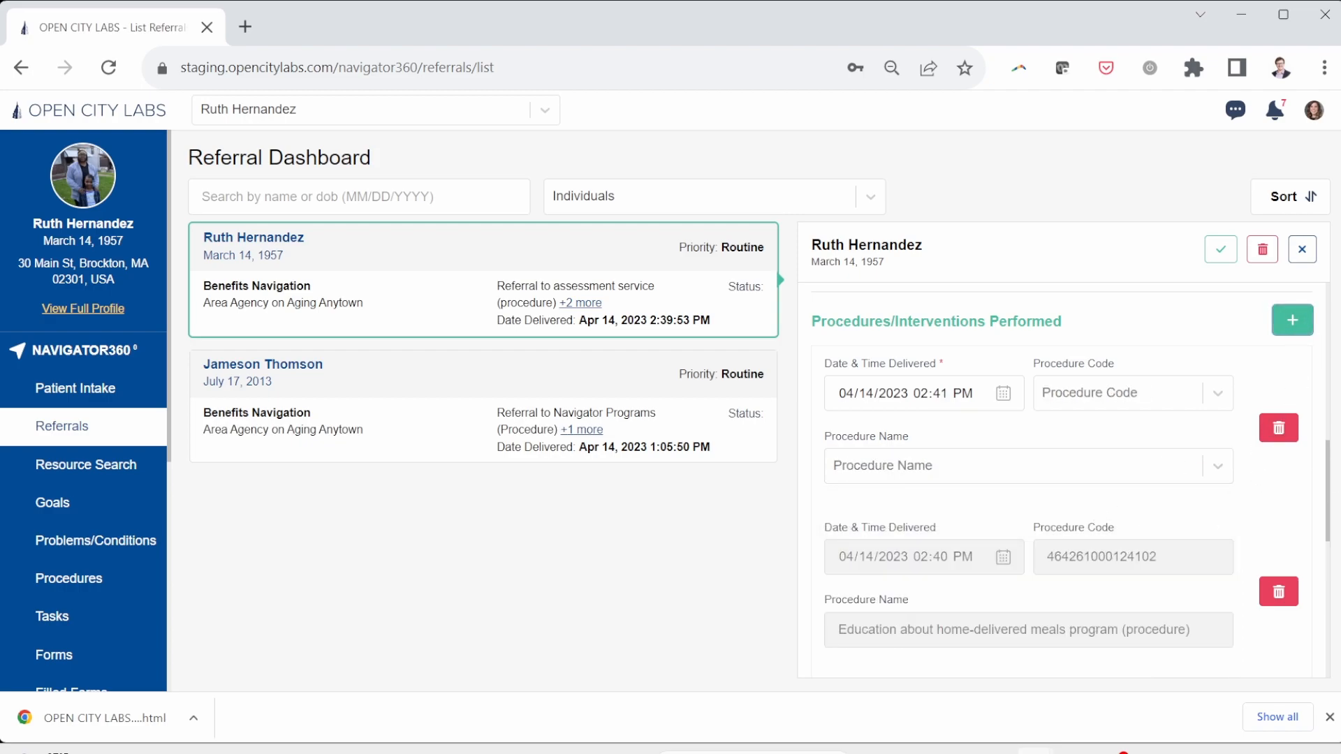
pyautogui.hotkey('alt', 'Tab')
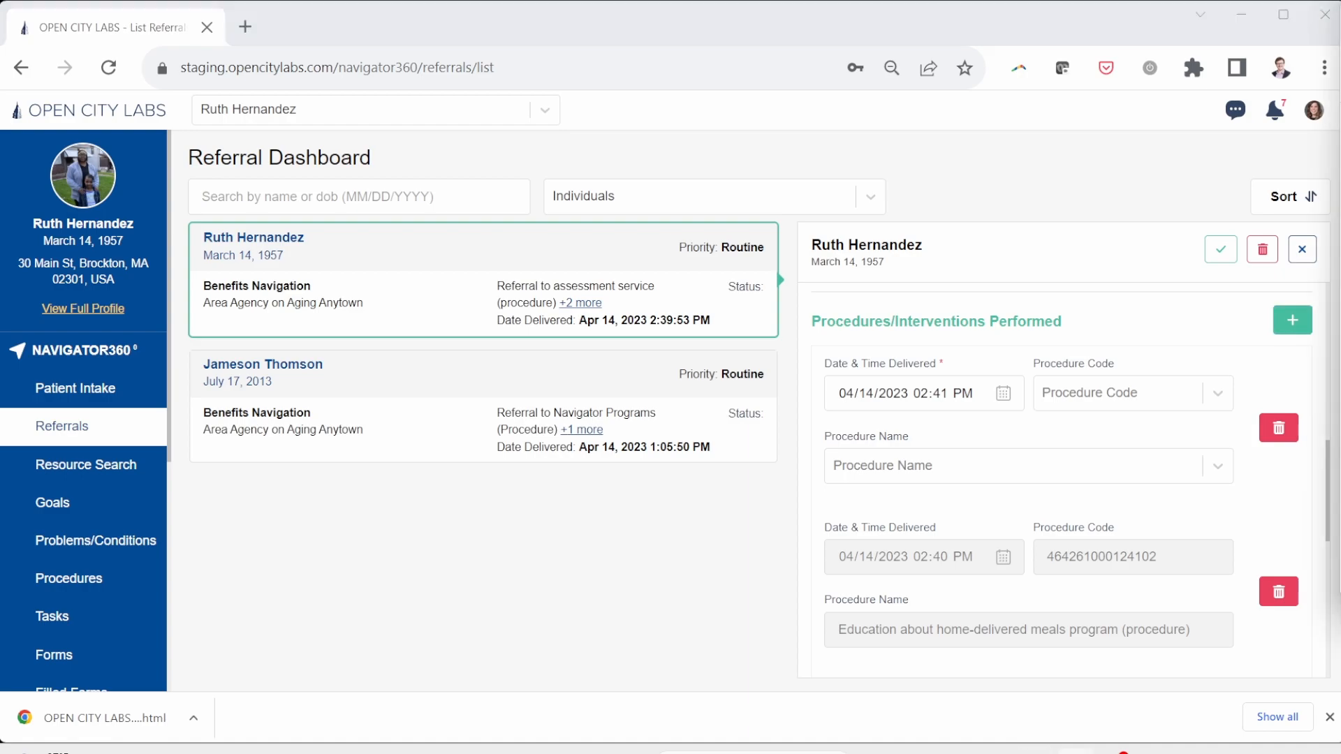
pyautogui.click(908, 468)
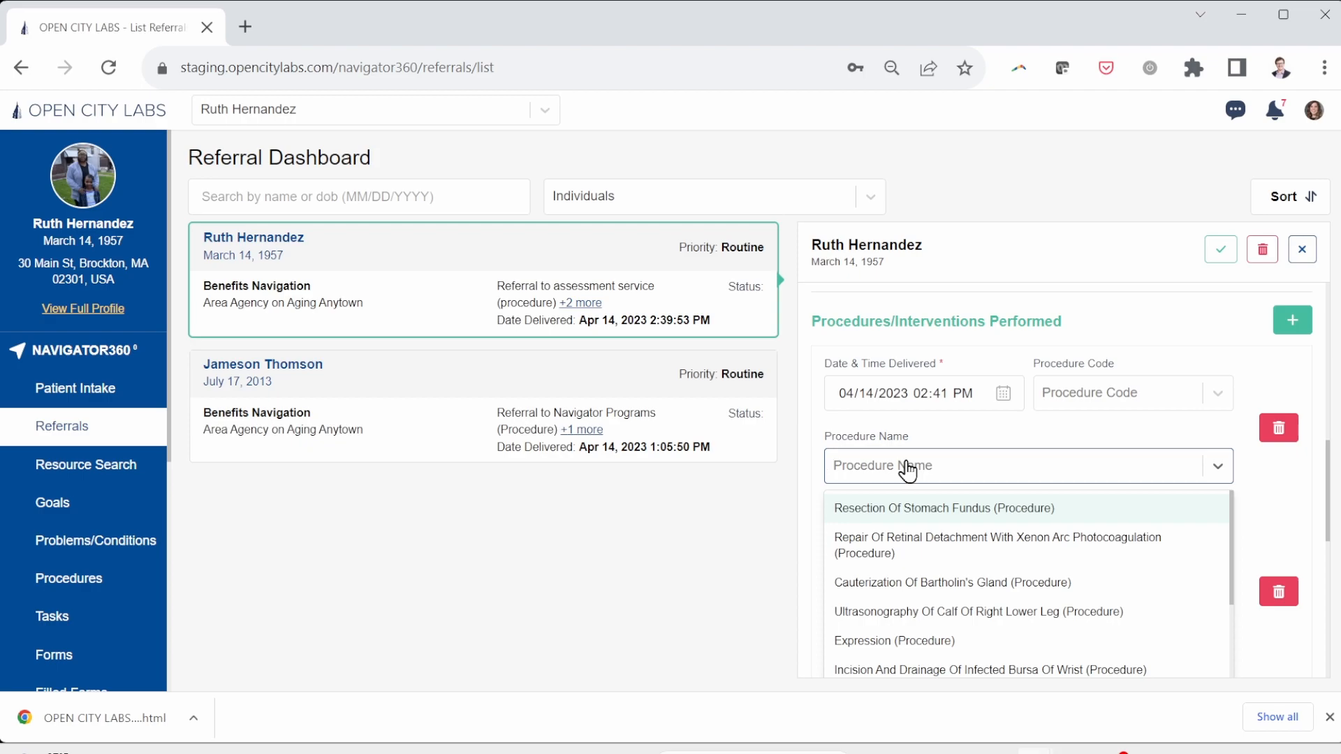
pyautogui.click(908, 468)
pyautogui.click(908, 468)
pyautogui.write('Evaluation of Eligibility for Home-Delivered Meals Program')
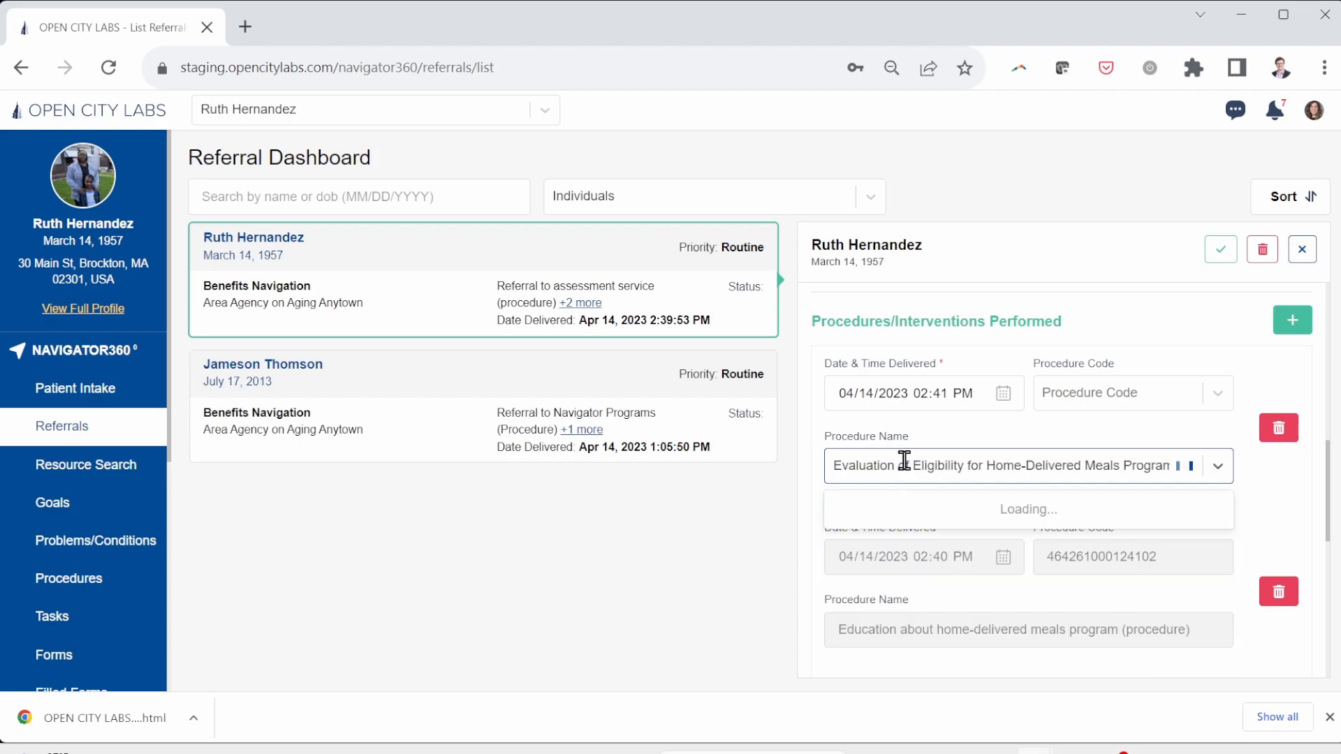
pyautogui.click(898, 510)
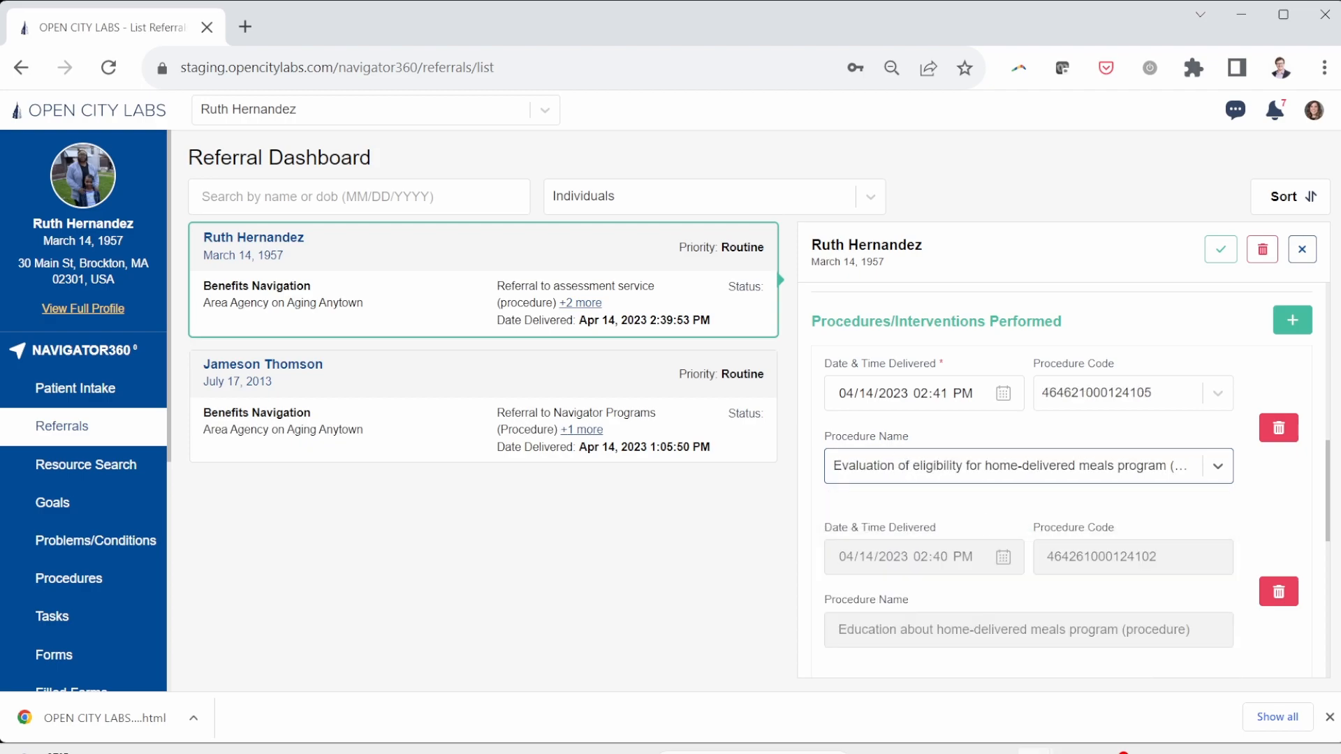
# Step: Add Education about Supplemental Nutrition Assistance Program as another procedure, searching 'Education about Su'
pyautogui.click(1293, 321)
pyautogui.hotkey('alt', 'Tab')
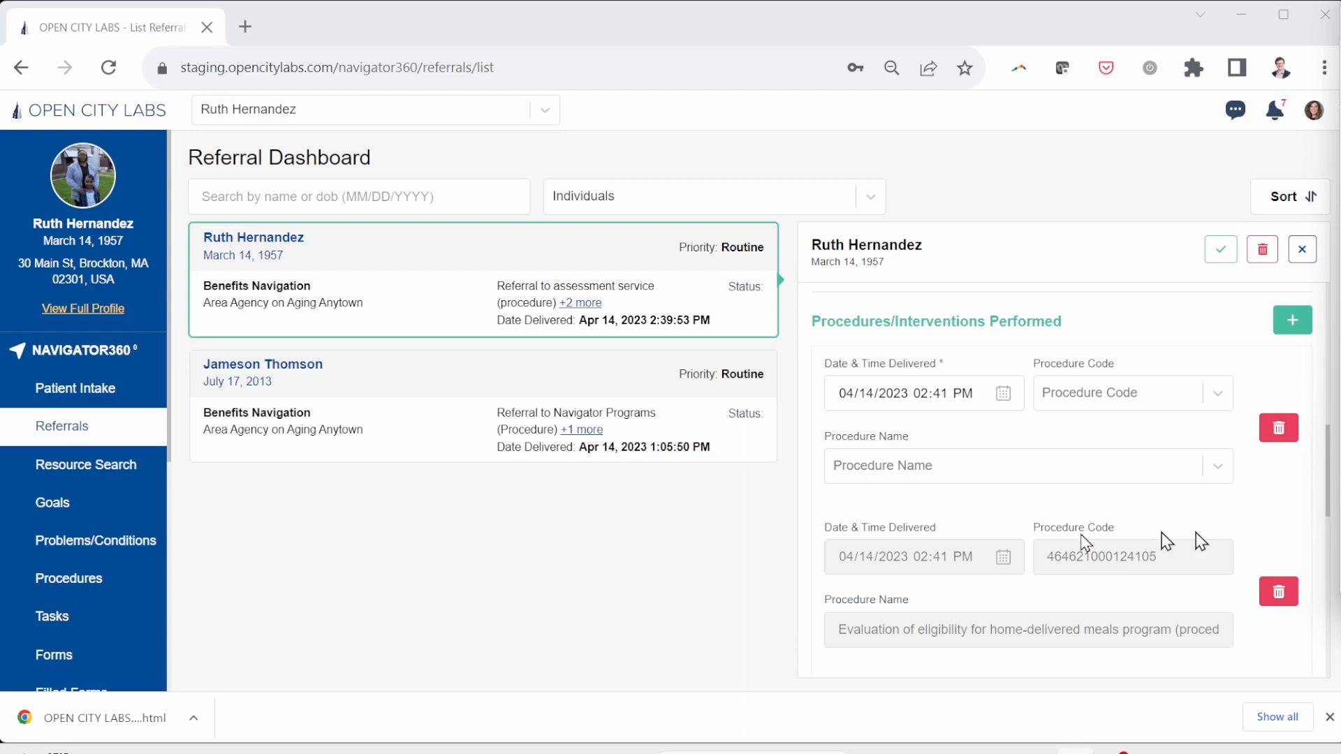
pyautogui.click(934, 468)
pyautogui.click(916, 471)
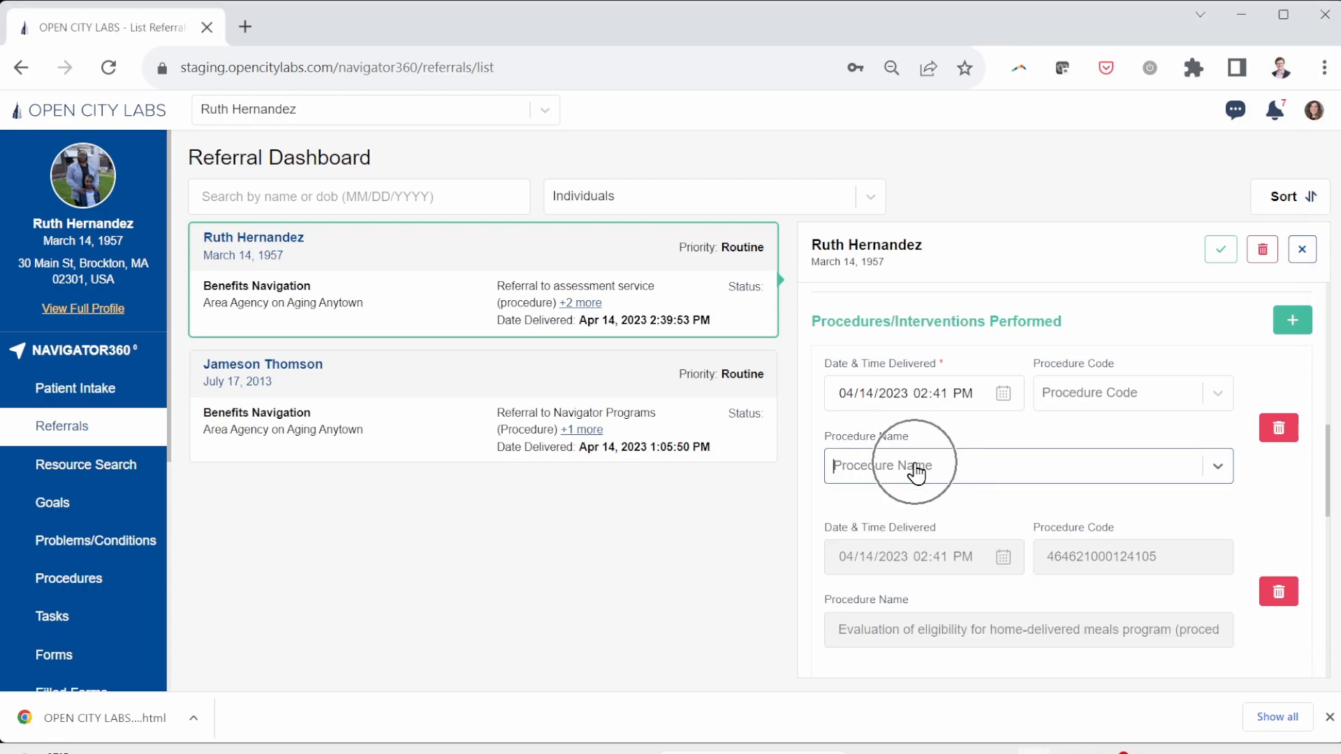
pyautogui.write('Education about Supplemental Nutritional Assistance Program')
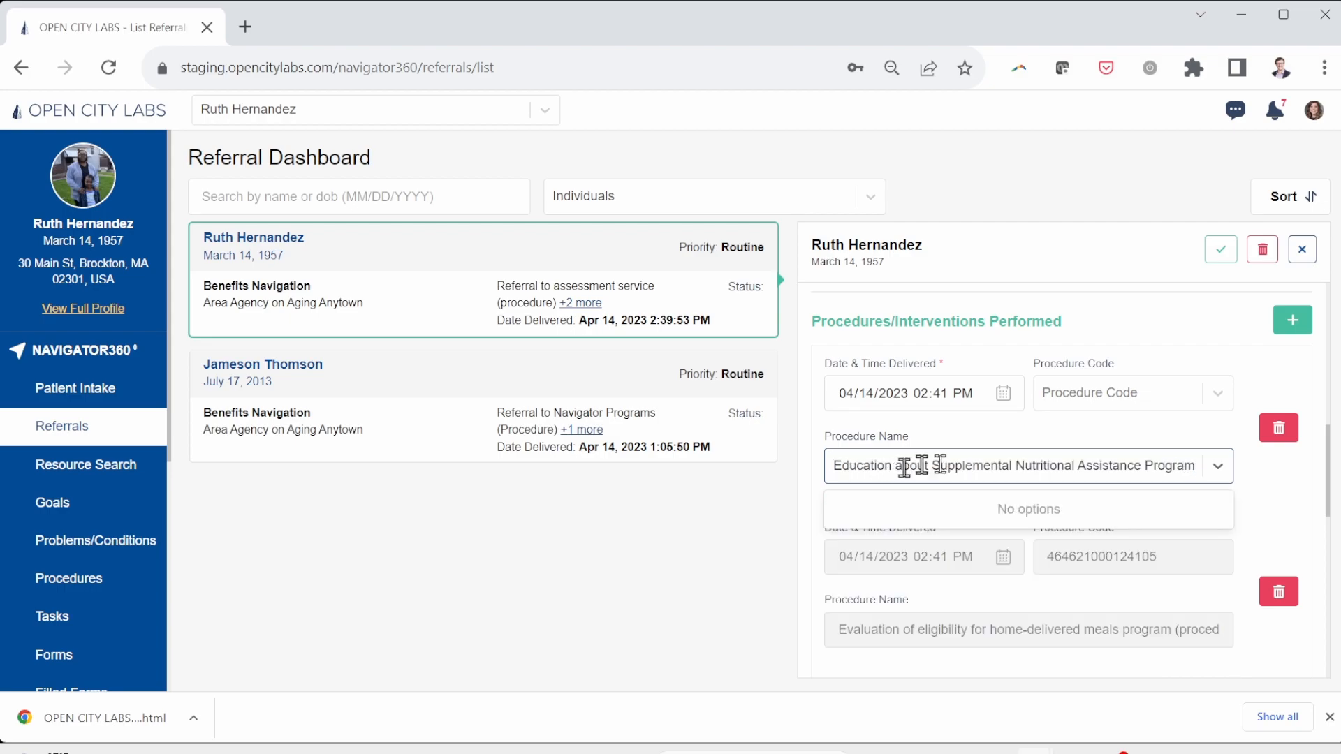
pyautogui.press('BackSpace')
pyautogui.press('BackSpace')
pyautogui.write('a')
pyautogui.click(1158, 420)
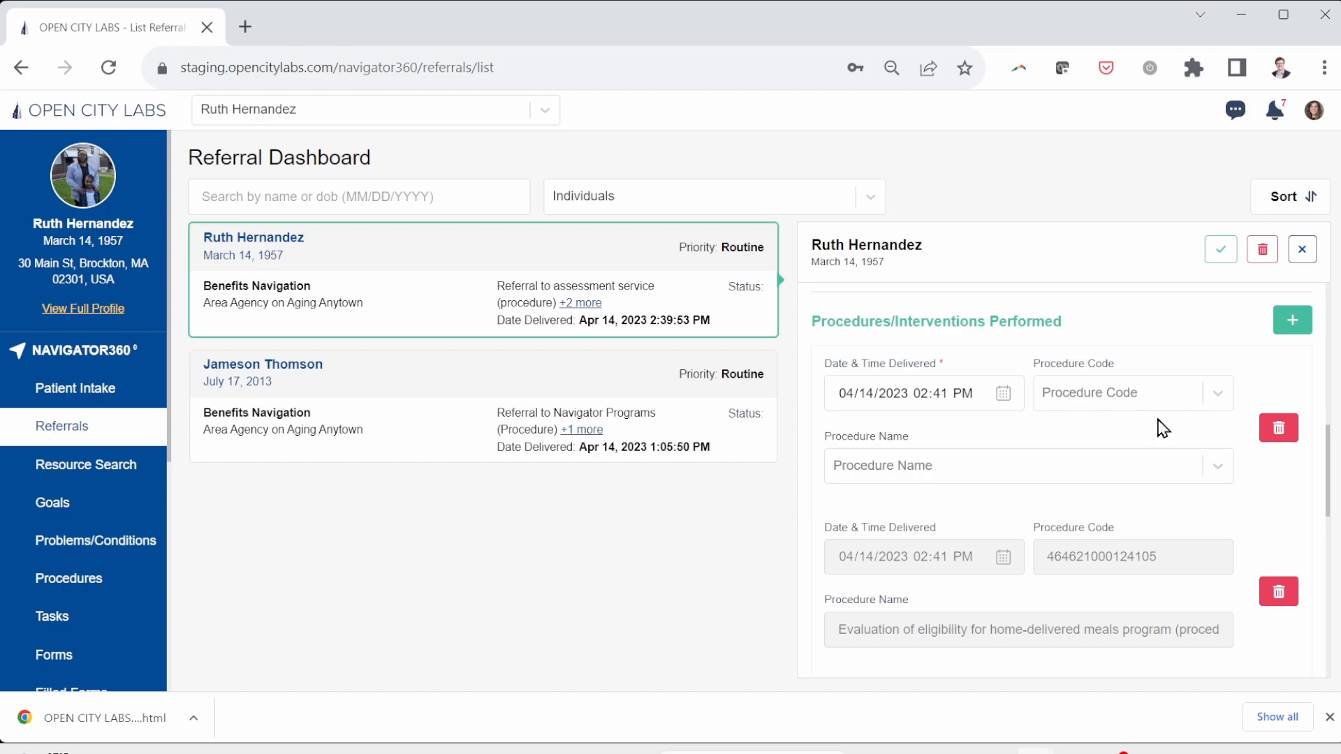
pyautogui.click(1110, 462)
pyautogui.write('Ed')
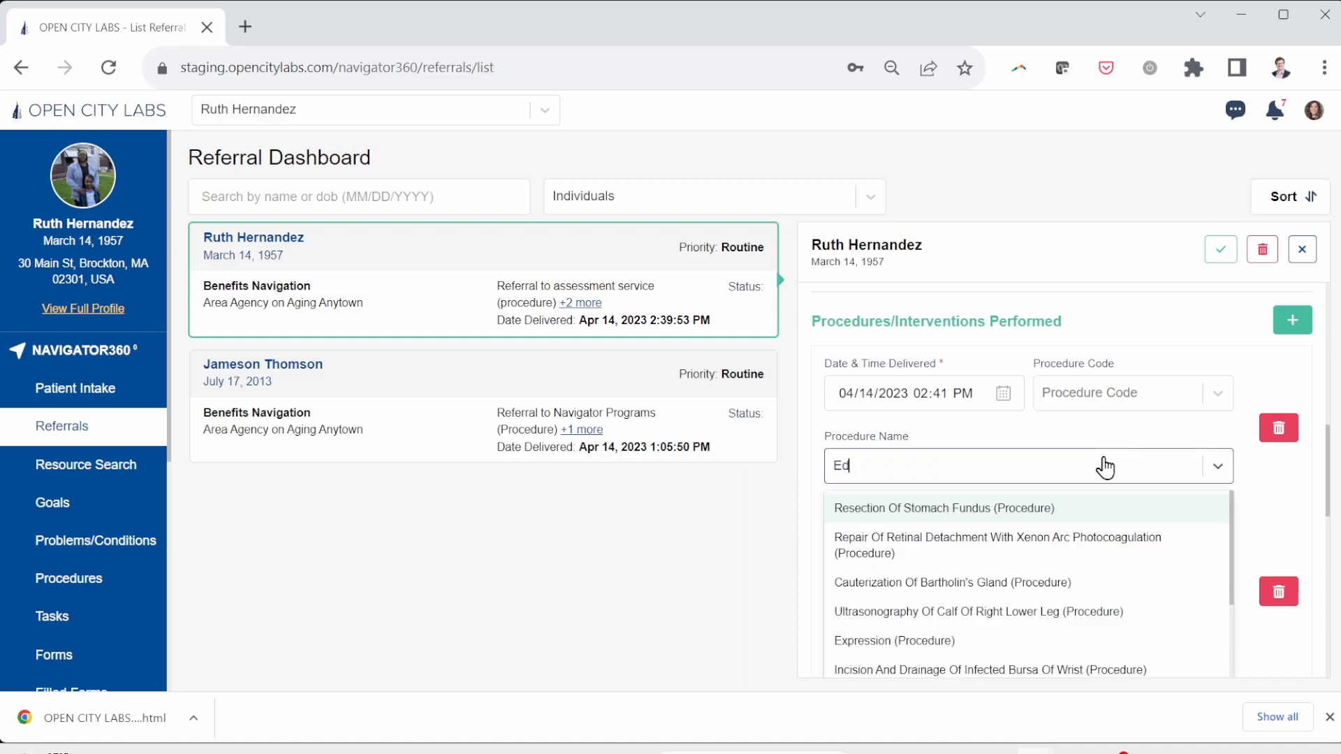
pyautogui.write('ucation about S')
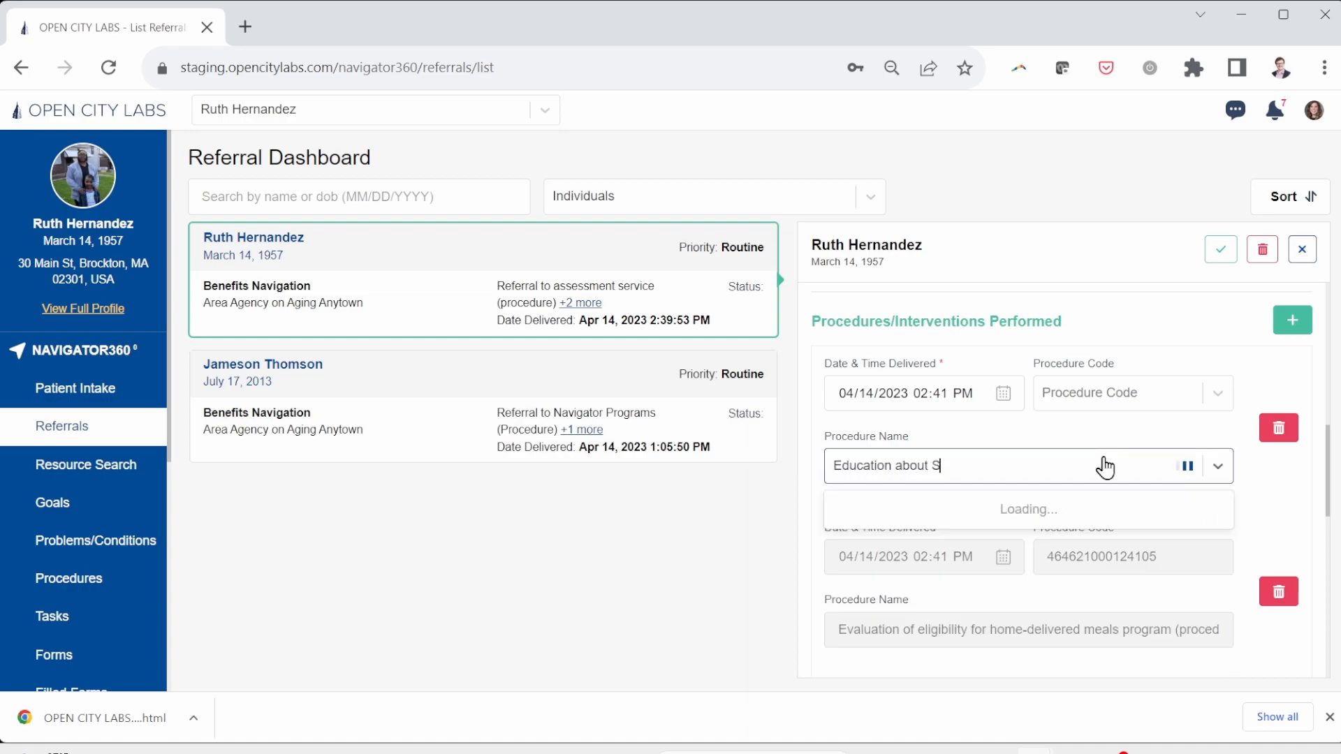
pyautogui.write('upplem')
pyautogui.click(1073, 516)
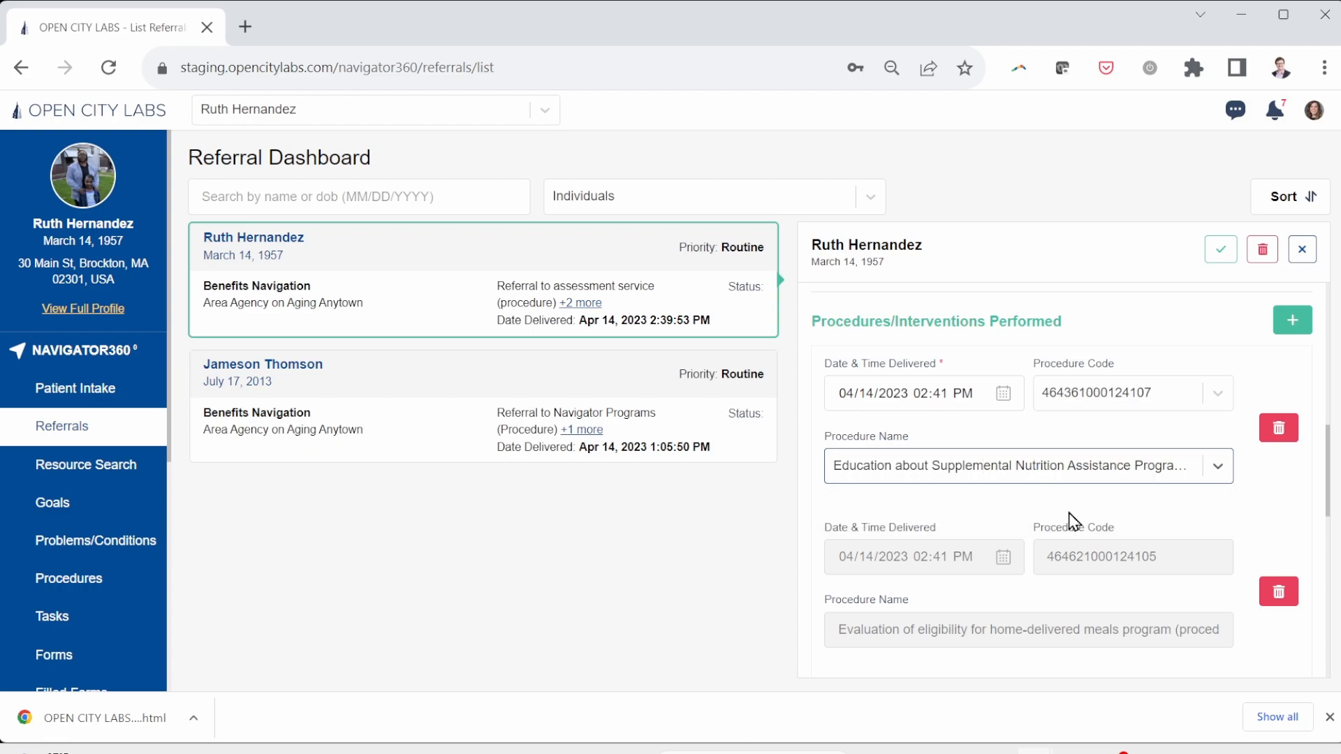
pyautogui.scroll(-2, 1110, 520)
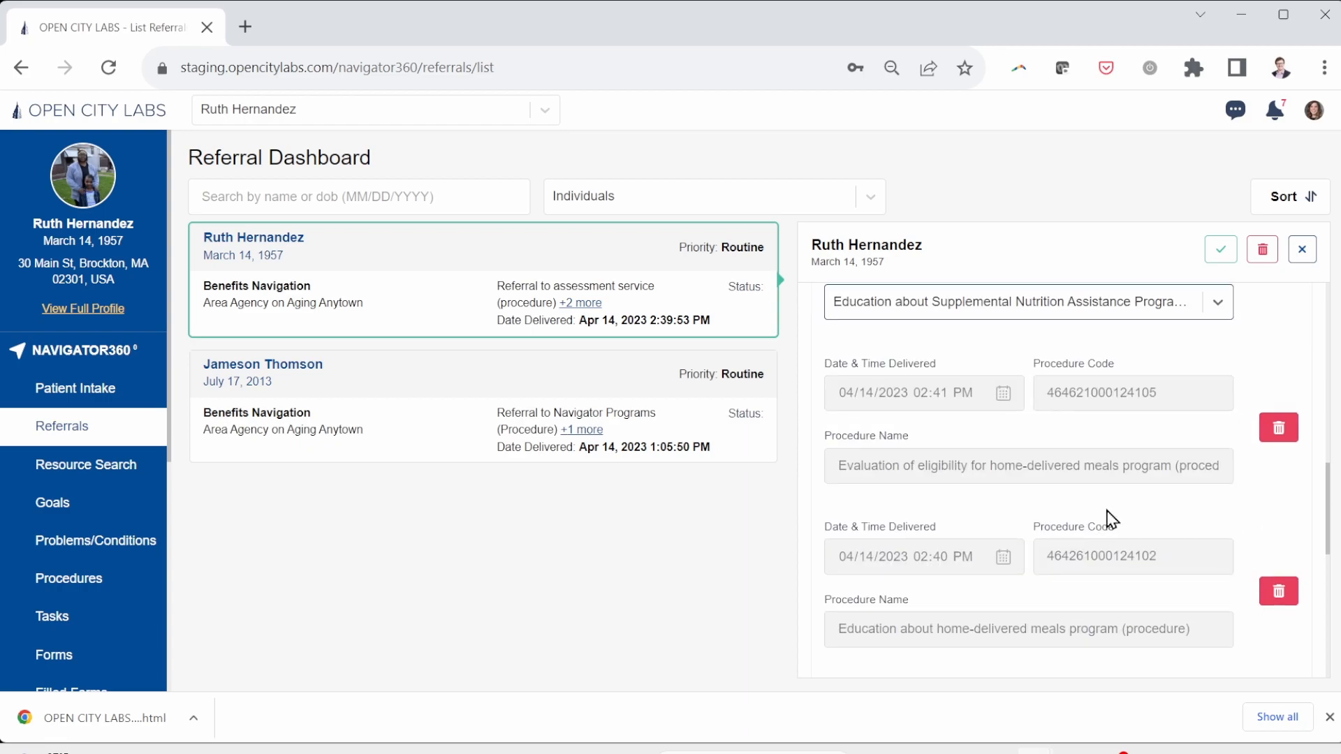
pyautogui.scroll(3, 1109, 519)
# Step: Save the edited referral and return to Resource Search near postal code 02301
pyautogui.click(1222, 264)
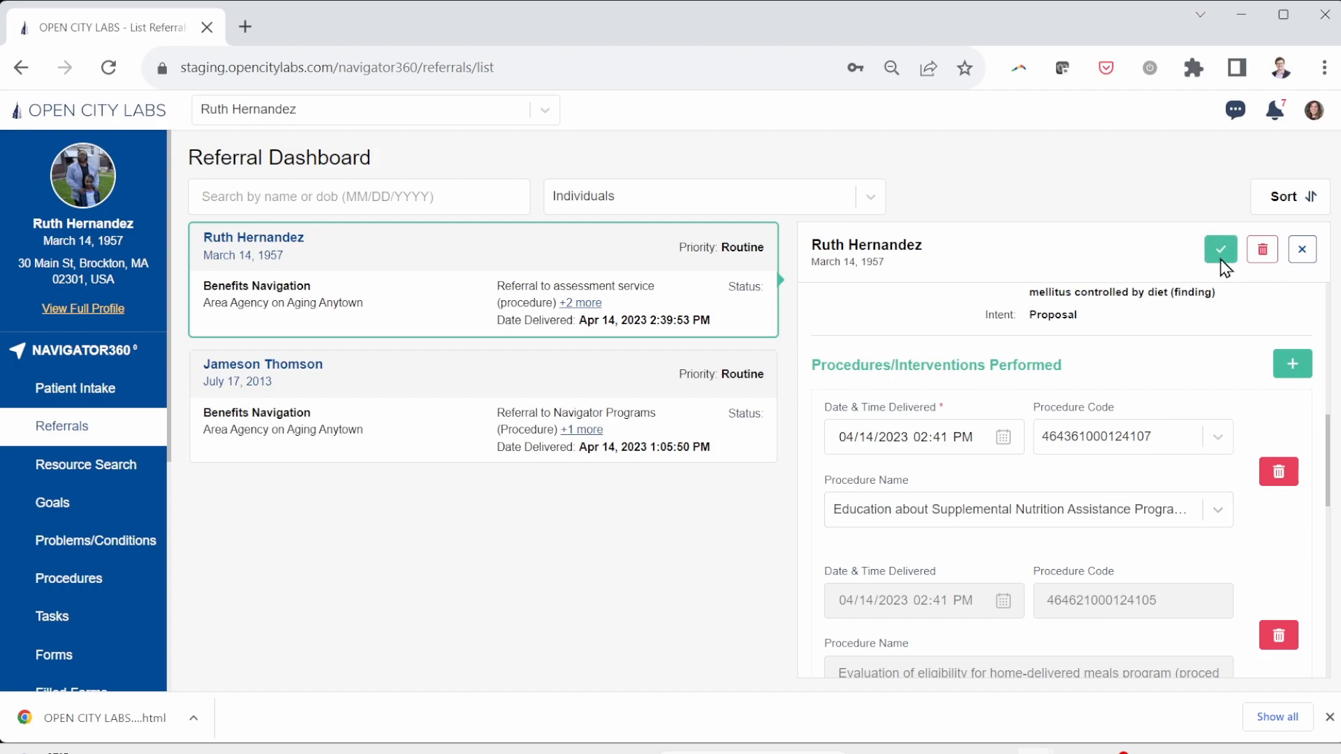
pyautogui.scroll(-5, 1077, 530)
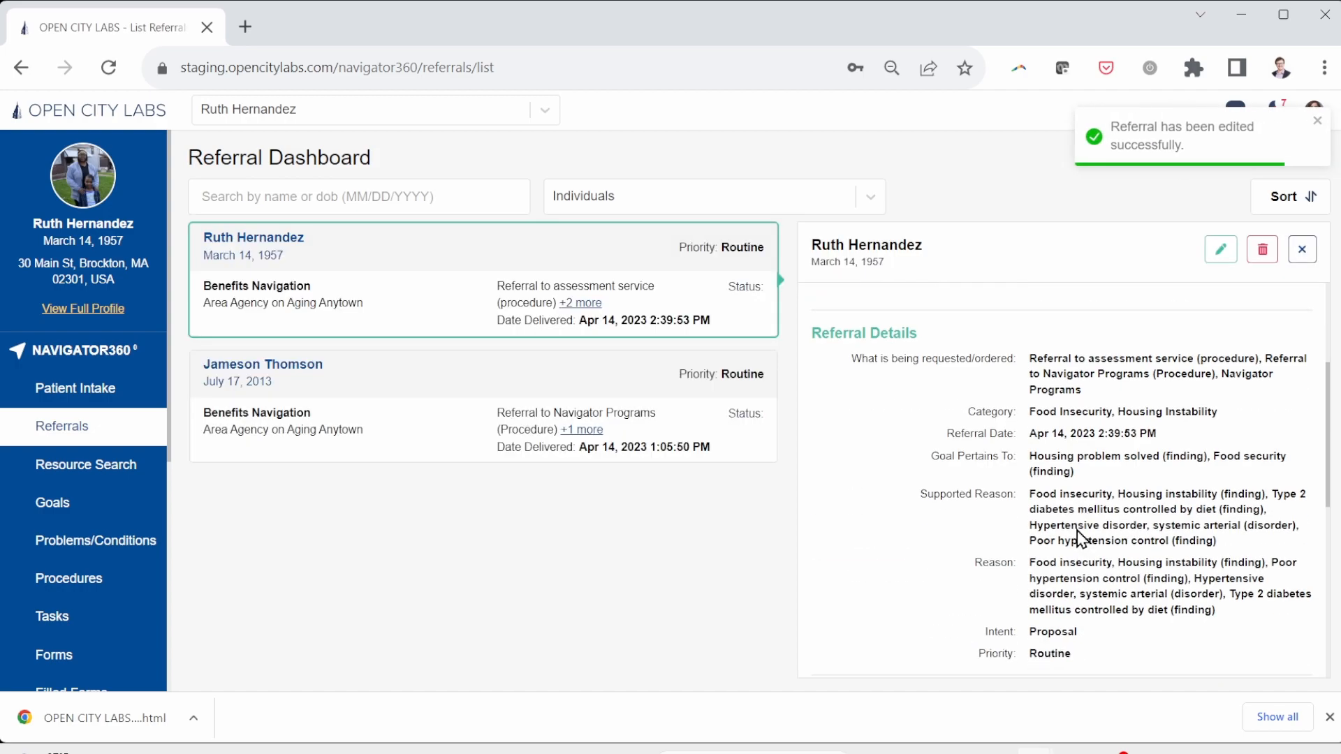
pyautogui.scroll(-2, 1077, 530)
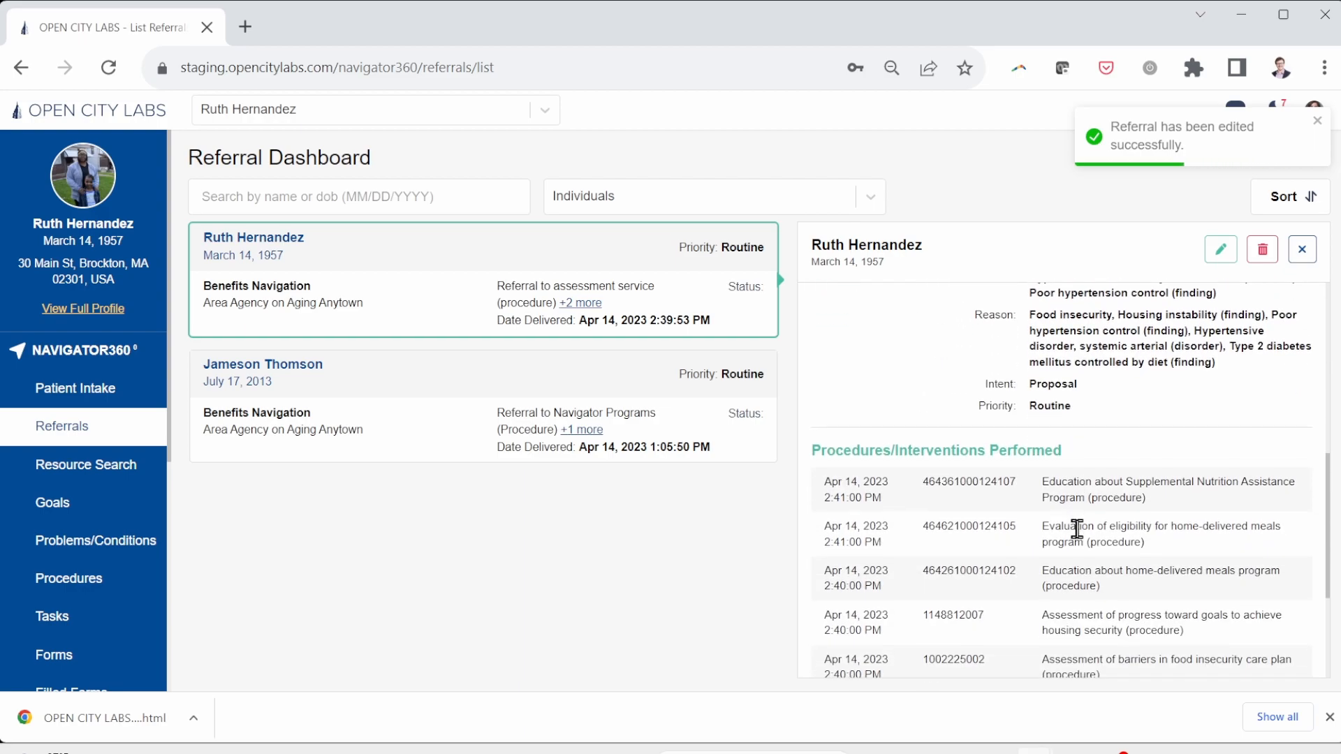
pyautogui.scroll(2, 1077, 530)
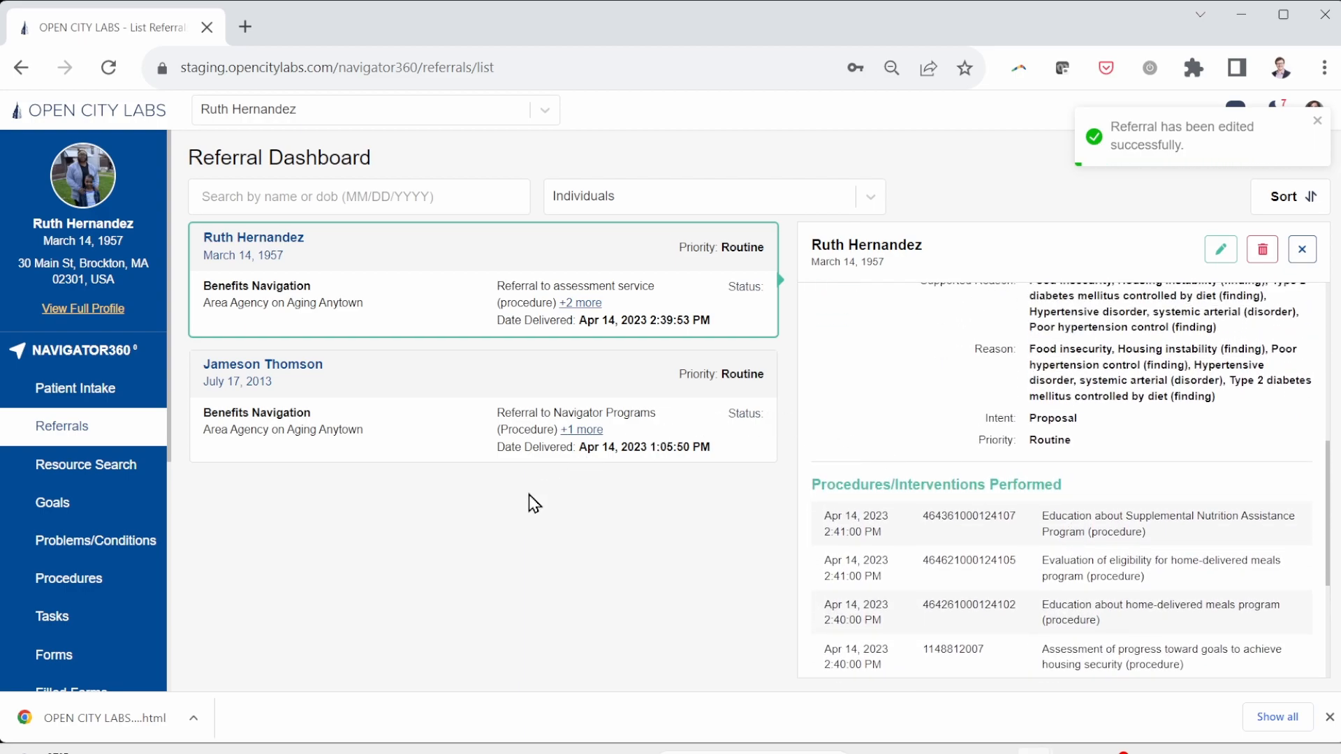
pyautogui.click(106, 475)
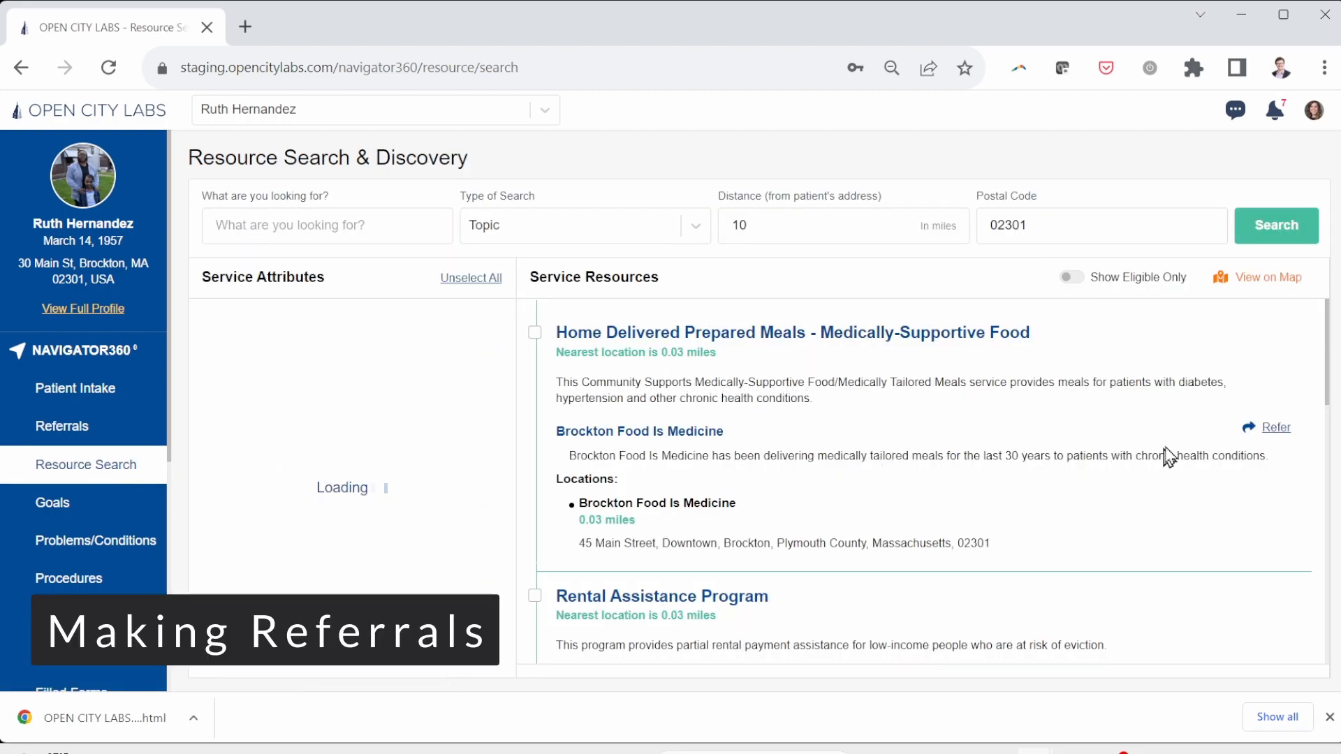
# Step: Start a Home Delivered Prepared Meals referral and set its category to Food Insecurity
pyautogui.click(1271, 436)
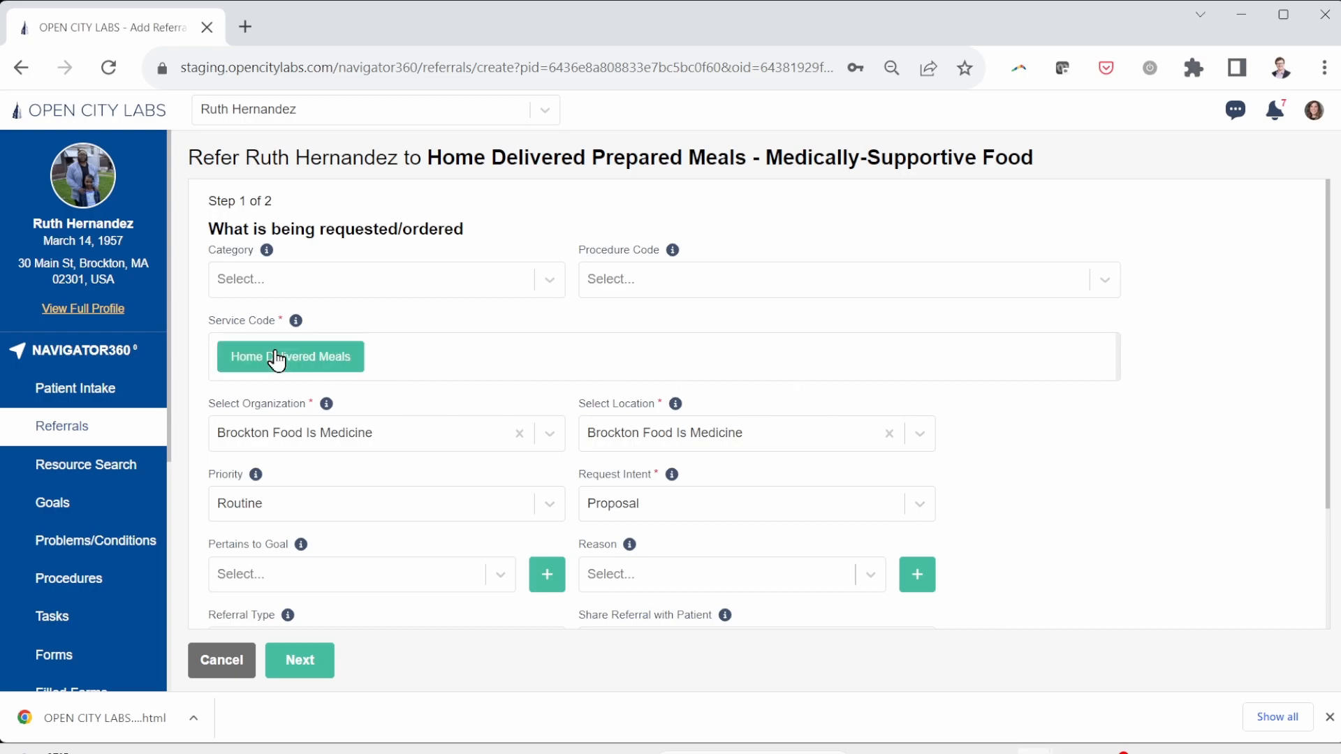
pyautogui.click(475, 294)
pyautogui.write('Food')
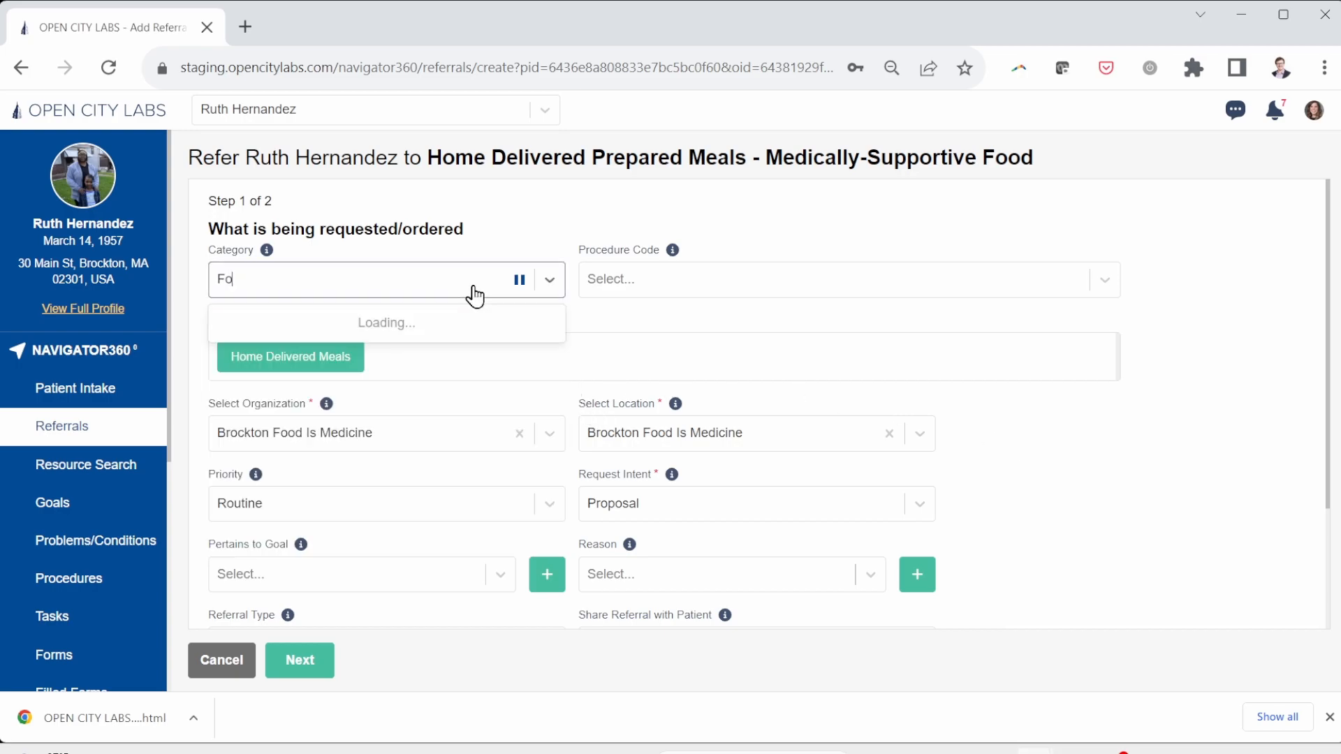
pyautogui.click(461, 320)
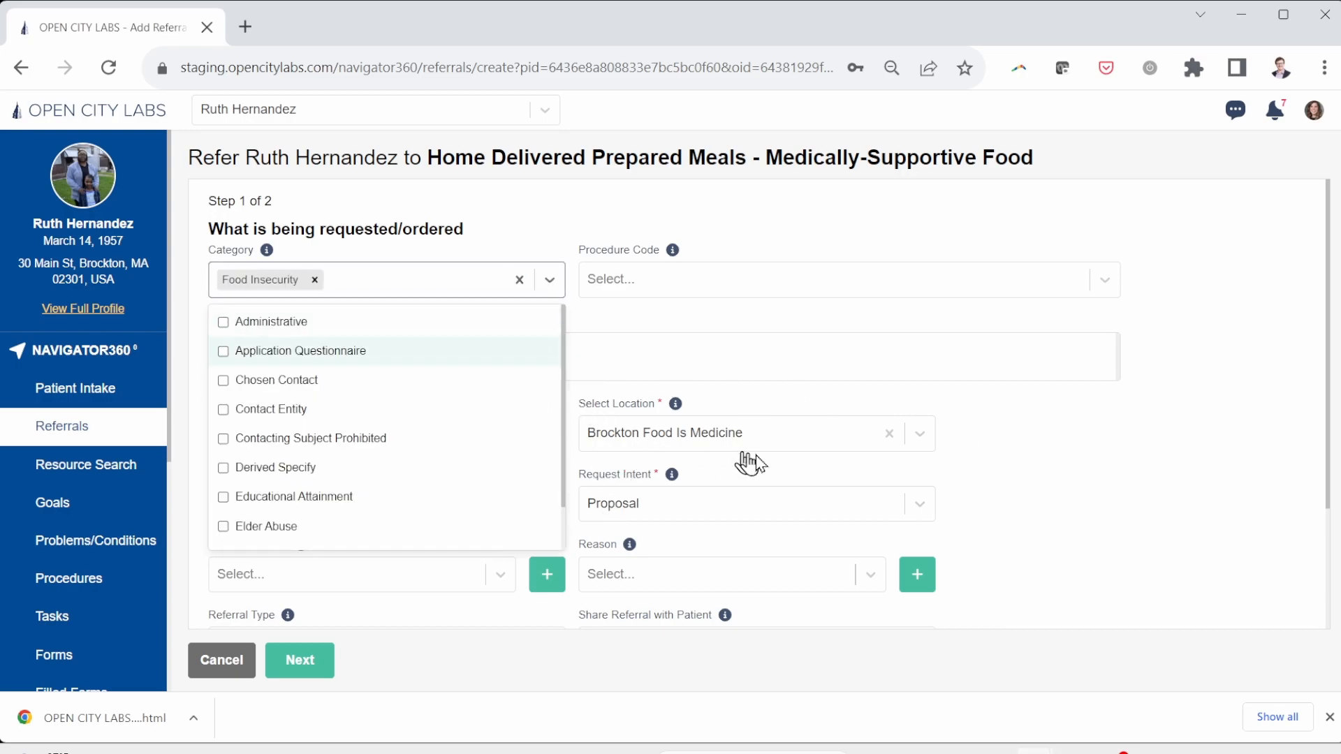
pyautogui.click(1001, 453)
# Step: Set goal Food security, reasons Food insecurity and Poor hypertension control, and referral type Email
pyautogui.scroll(-3, 1000, 453)
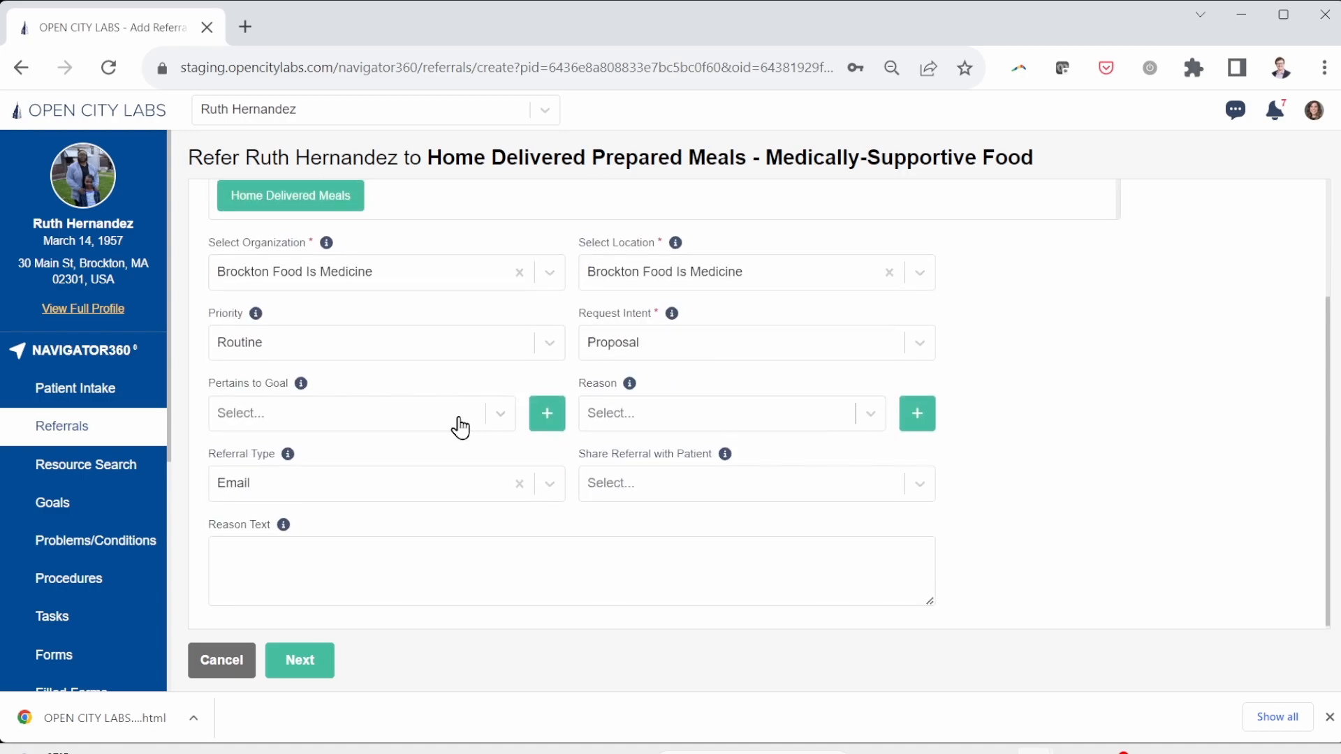
pyautogui.click(496, 419)
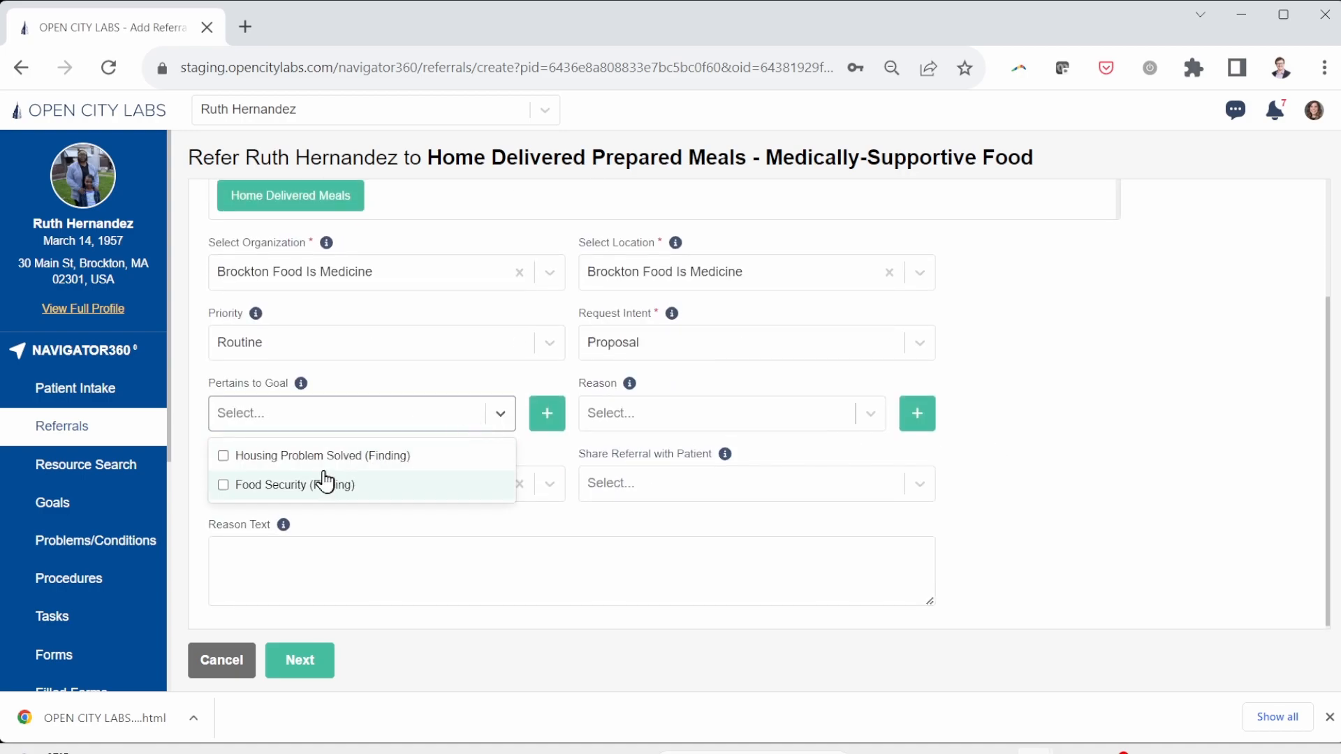
pyautogui.click(310, 487)
pyautogui.click(660, 420)
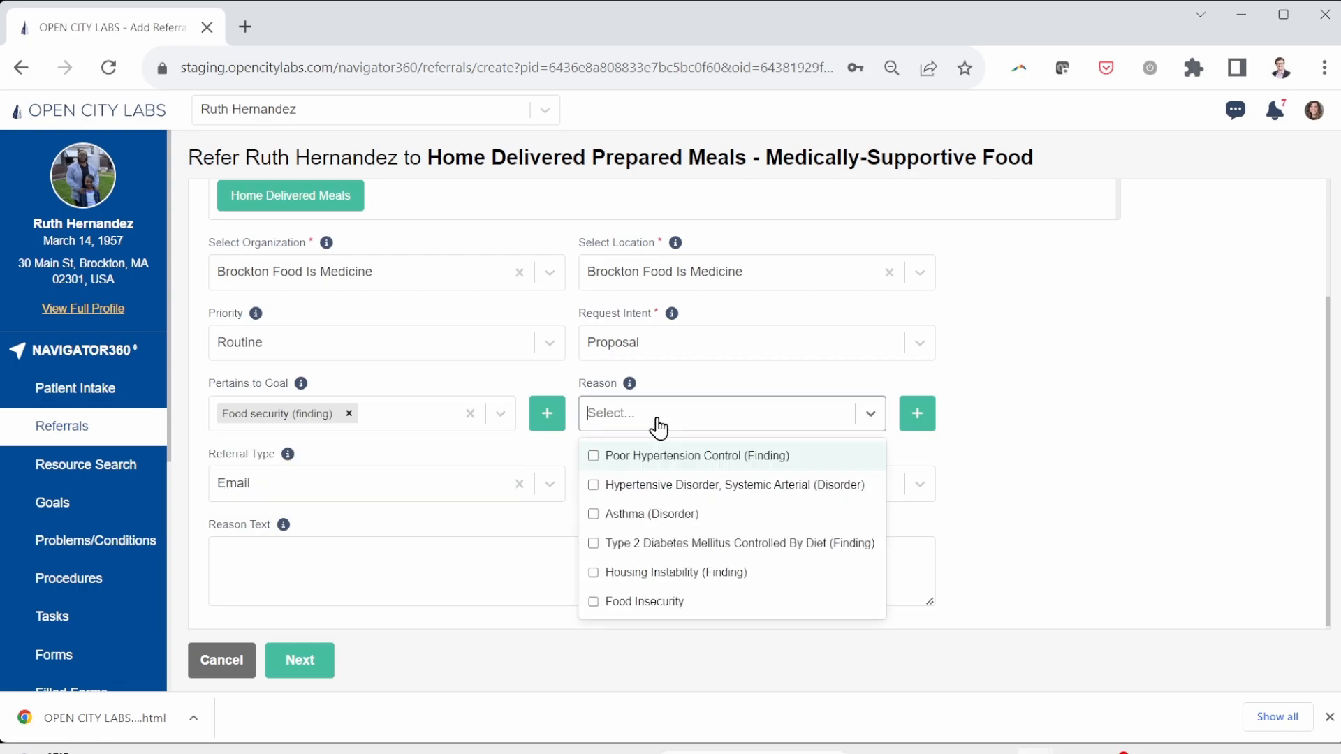
pyautogui.click(642, 603)
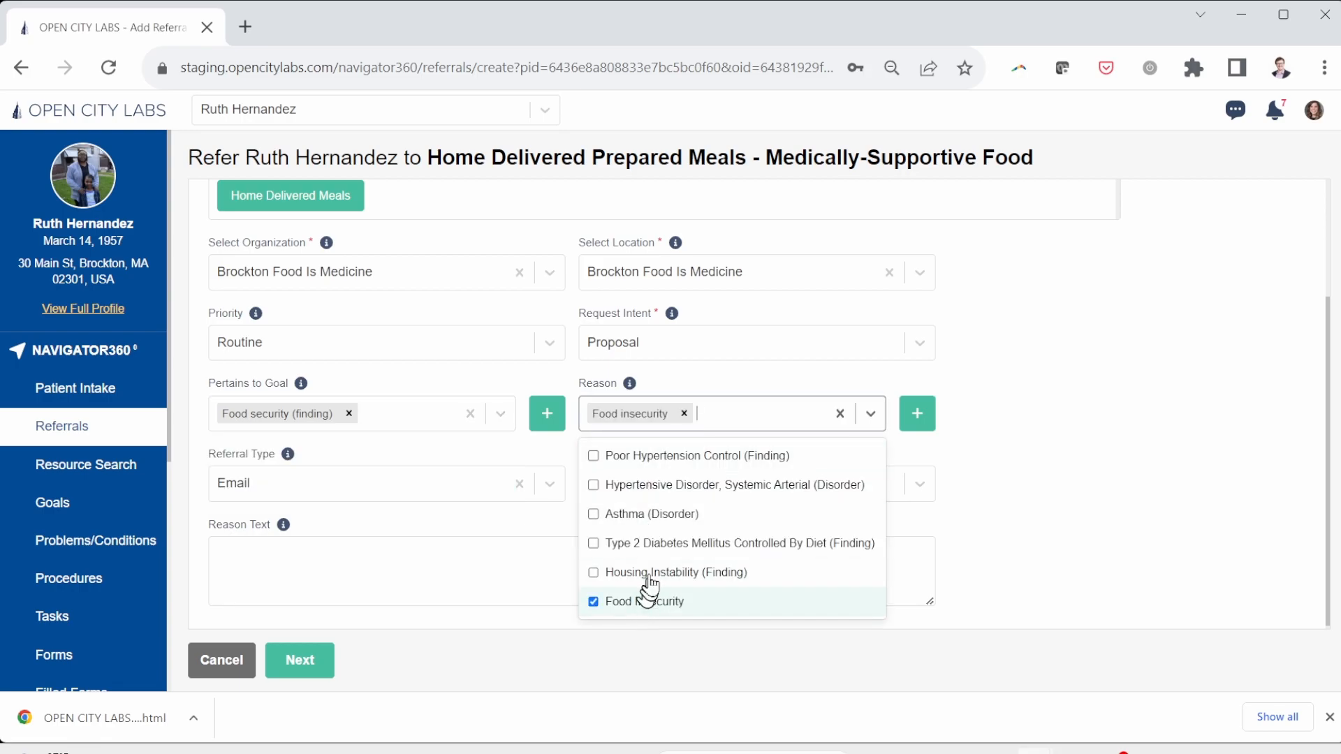
pyautogui.click(632, 456)
pyautogui.click(1078, 503)
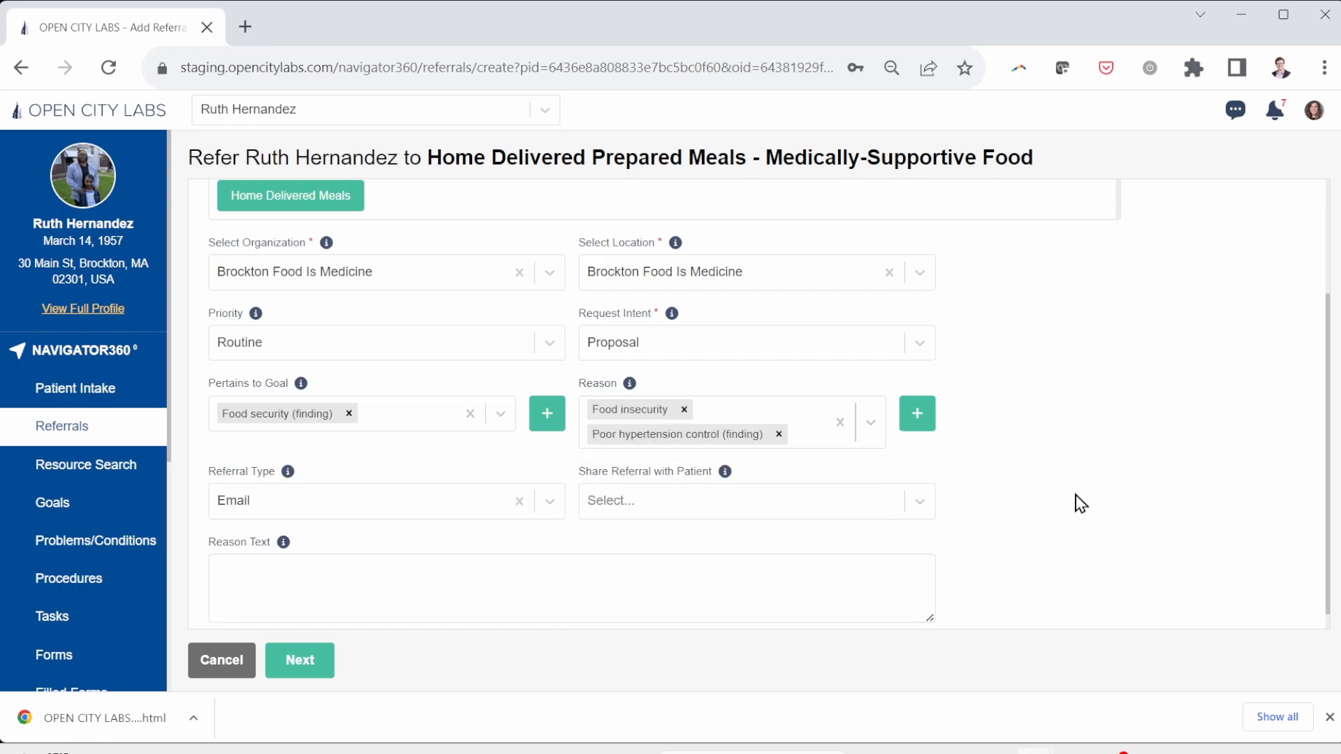
pyautogui.scroll(-1, 694, 536)
pyautogui.click(417, 483)
pyautogui.click(661, 507)
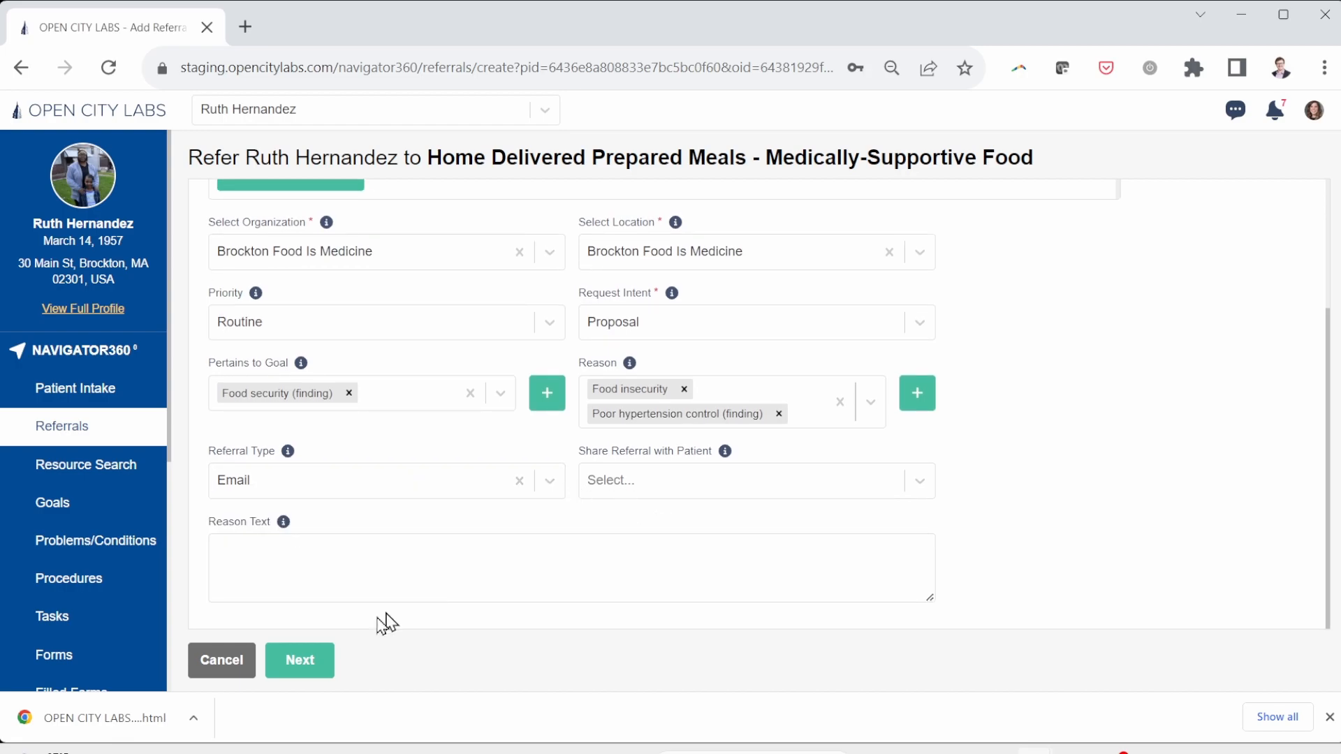
# Step: Confirm sharing permission, add a blank line to the message, submit, and return to Resource Search
pyautogui.click(301, 662)
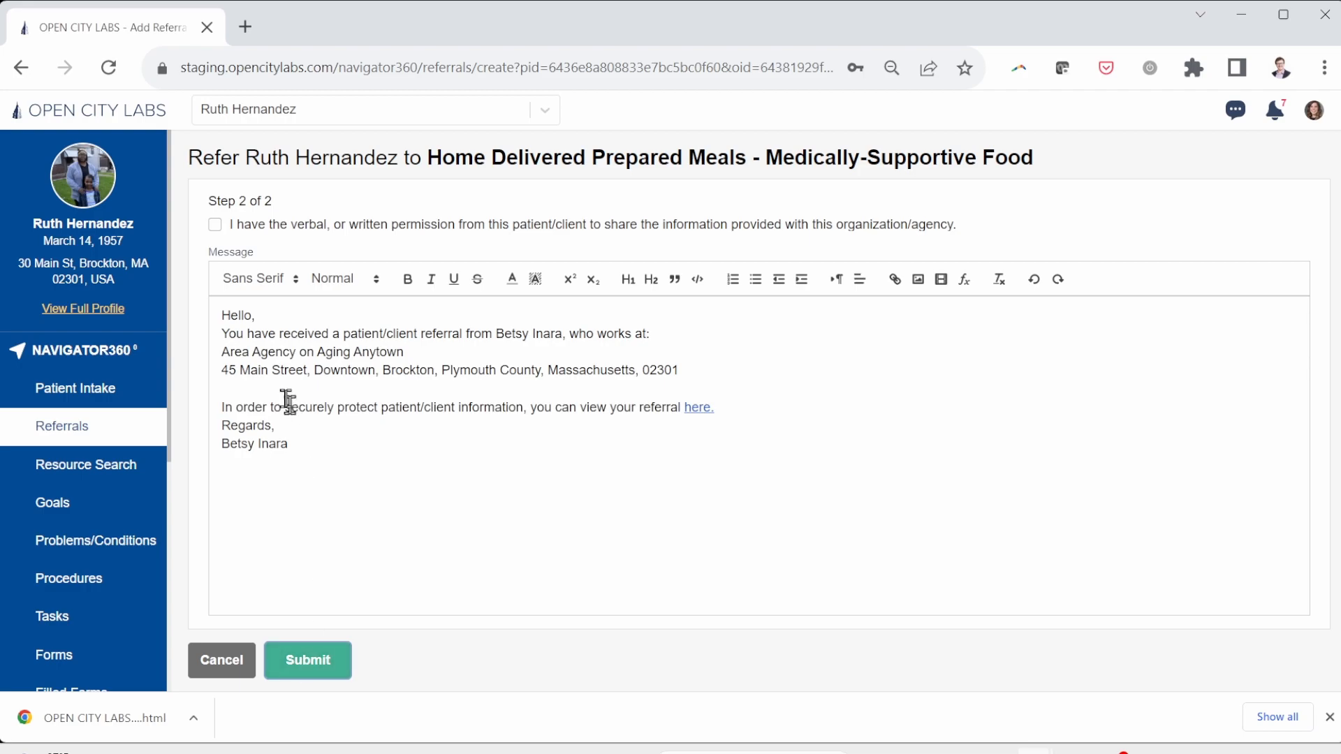
pyautogui.click(214, 225)
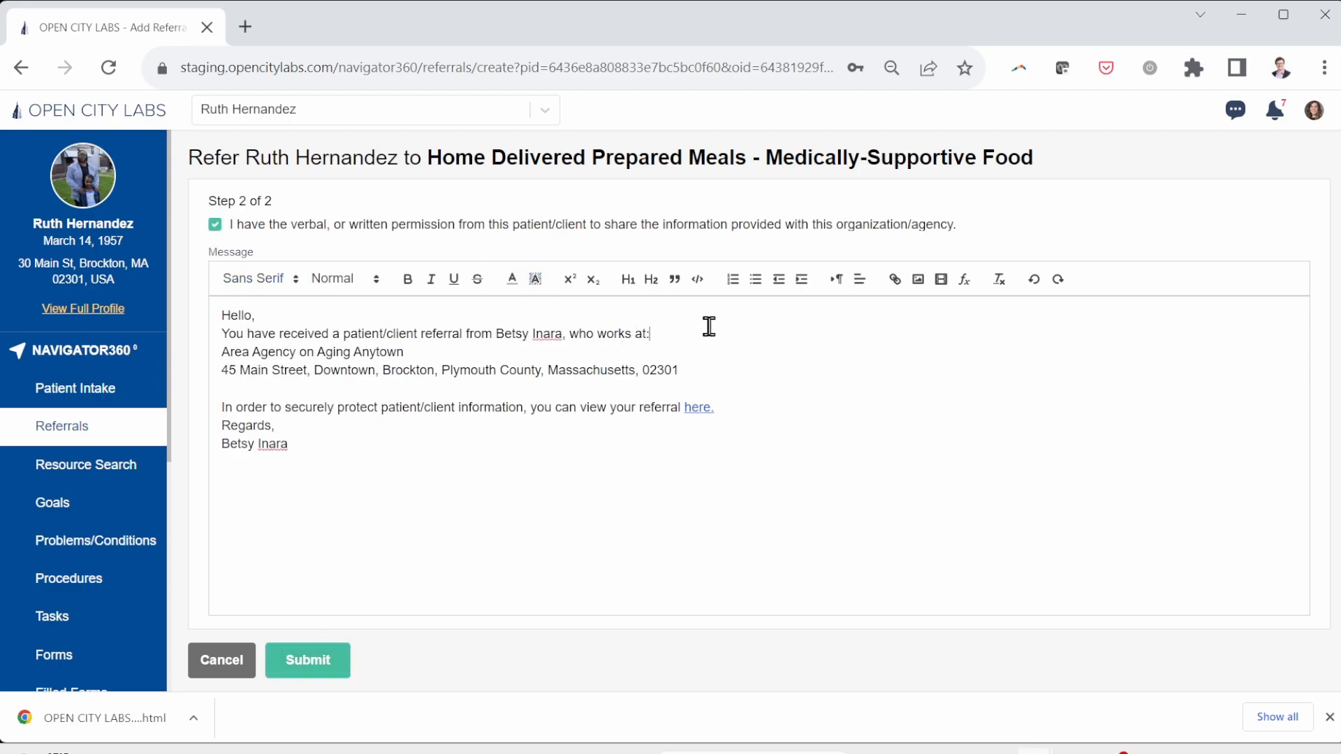
pyautogui.press('Return')
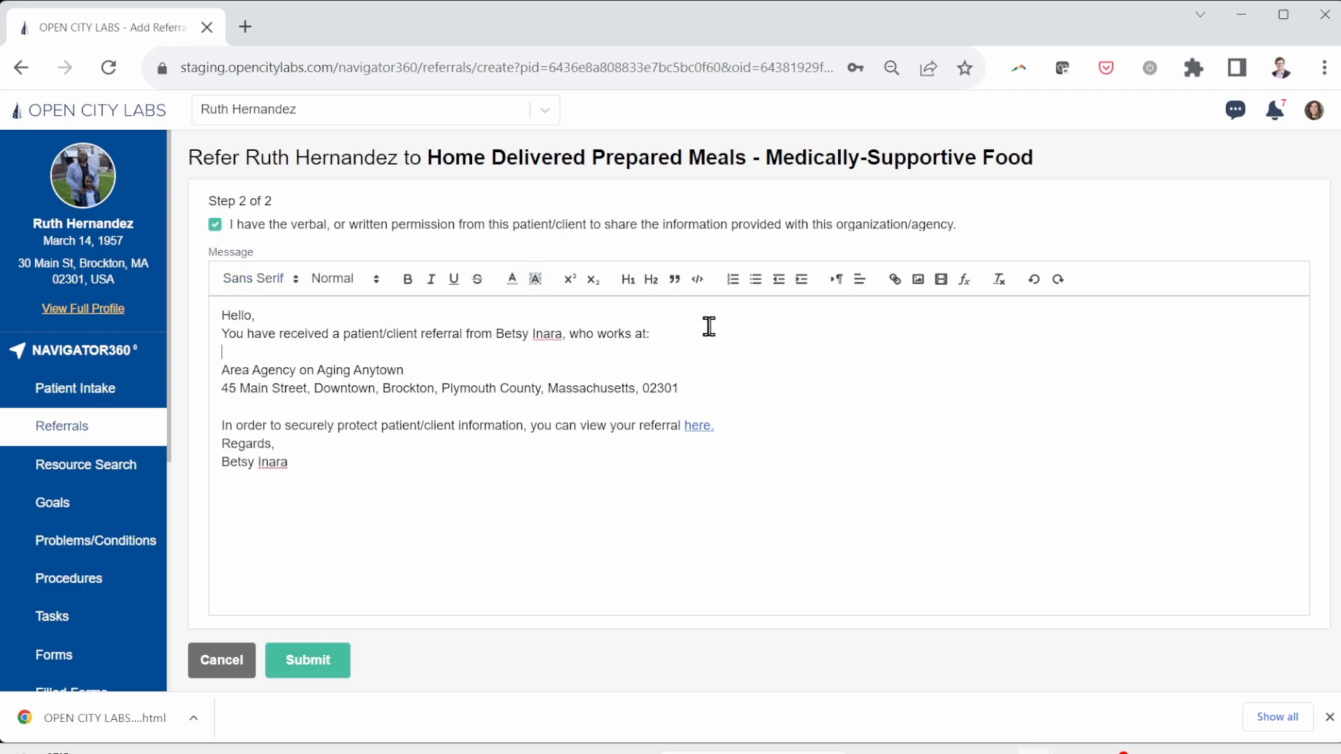
pyautogui.click(308, 659)
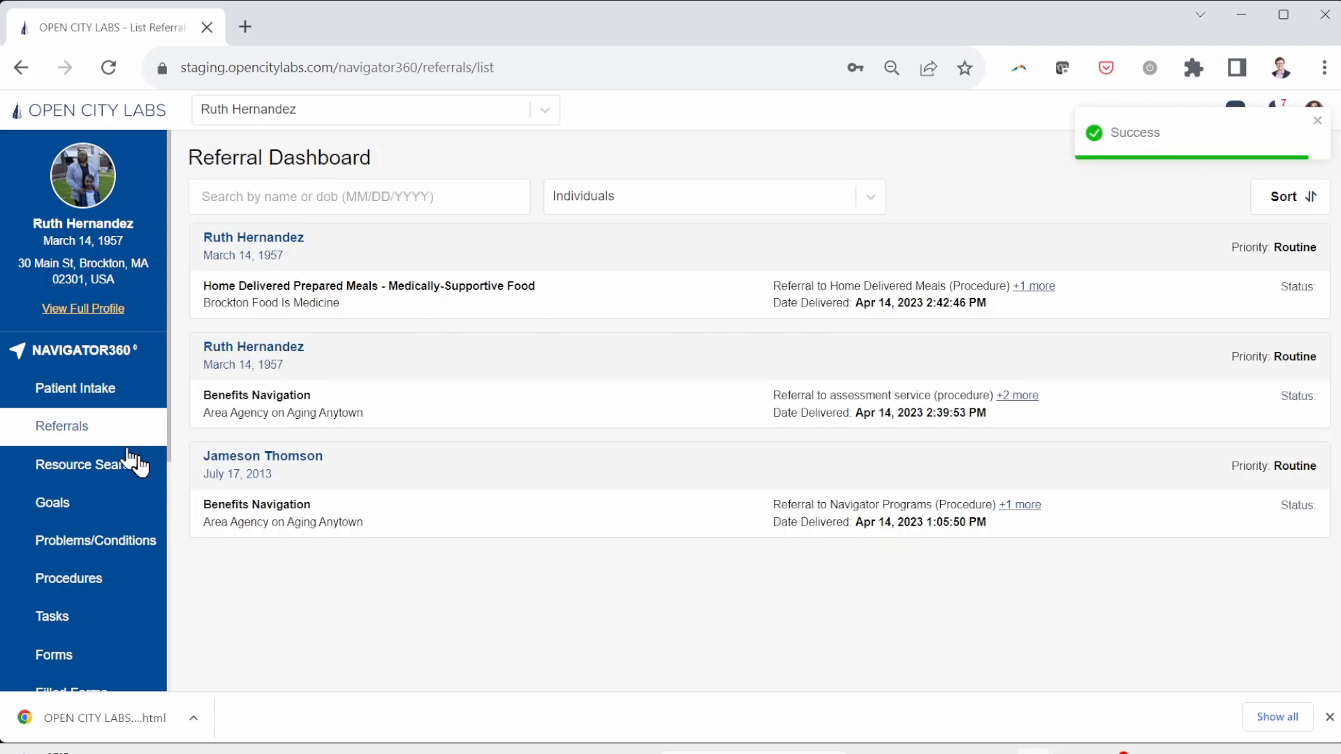
pyautogui.click(110, 479)
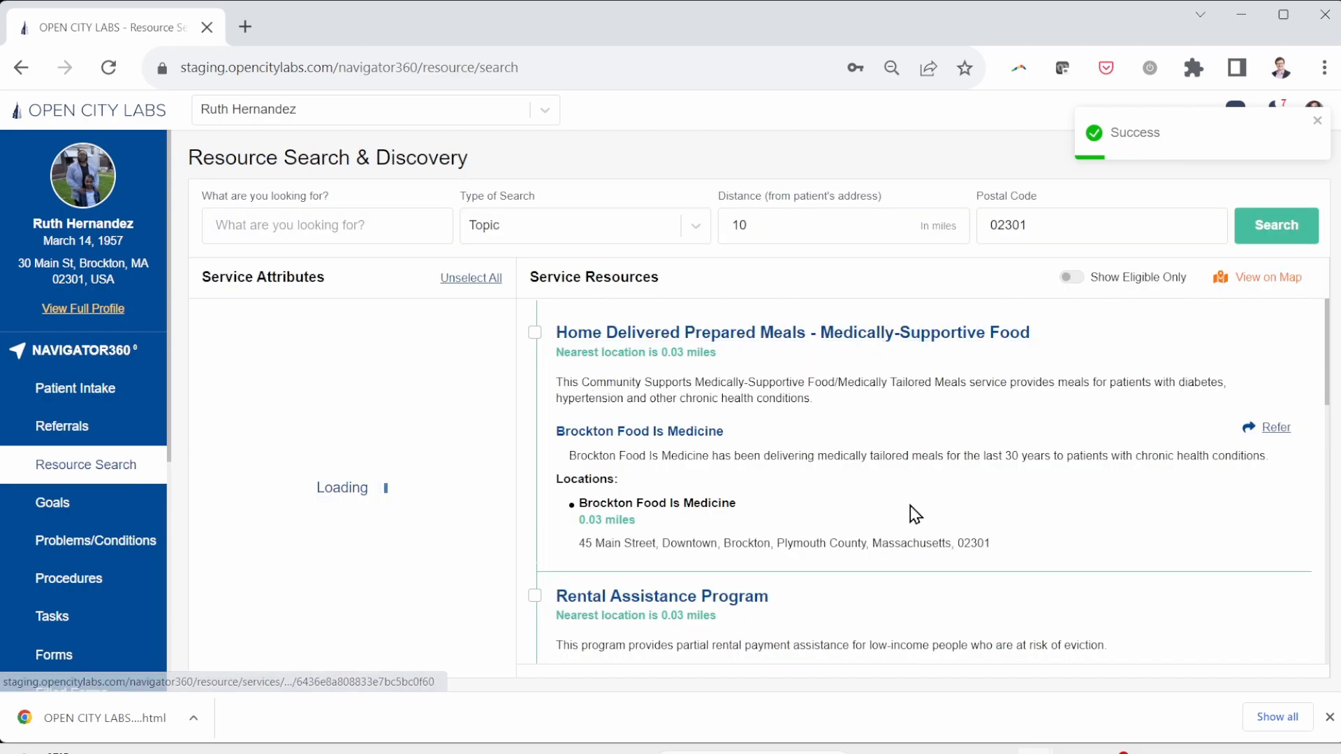
pyautogui.scroll(-4, 808, 521)
# Step: Start a Rental Assistance Program referral with category Housing Instability
pyautogui.scroll(-1, 808, 520)
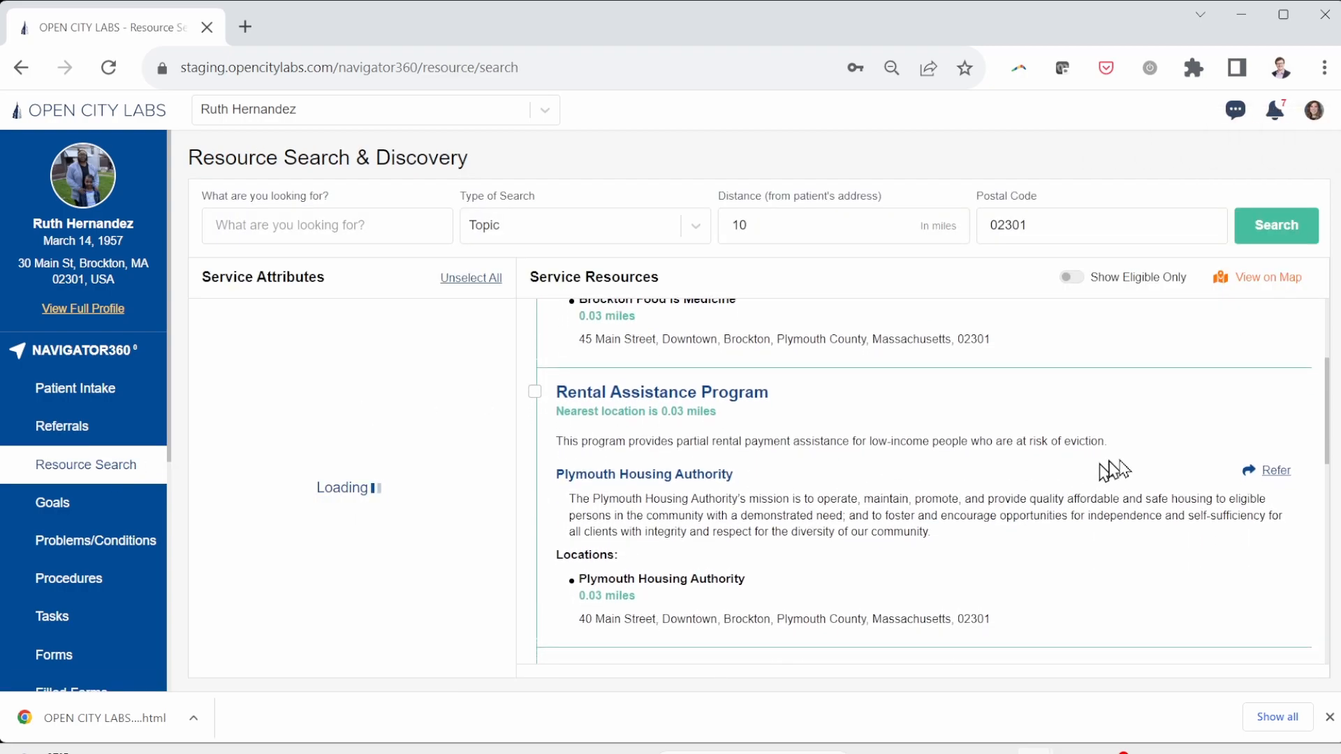
pyautogui.click(1278, 462)
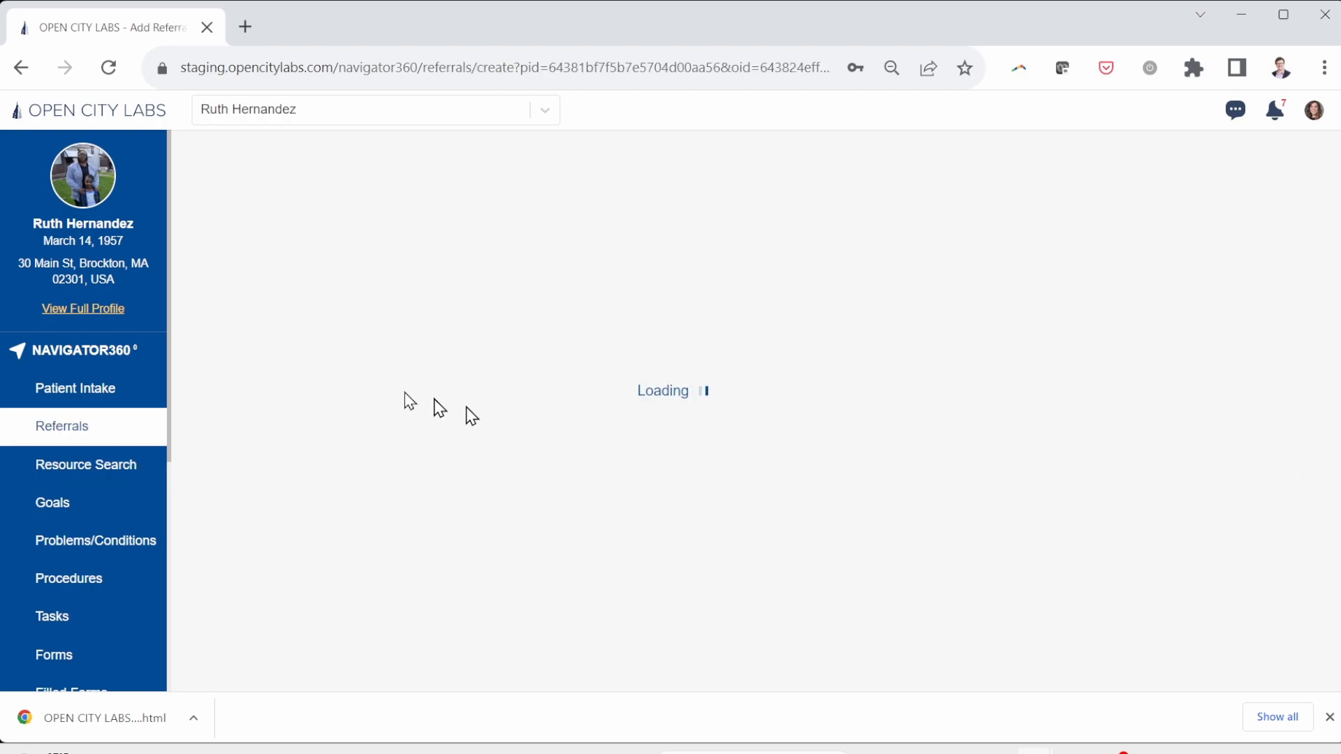
pyautogui.click(385, 283)
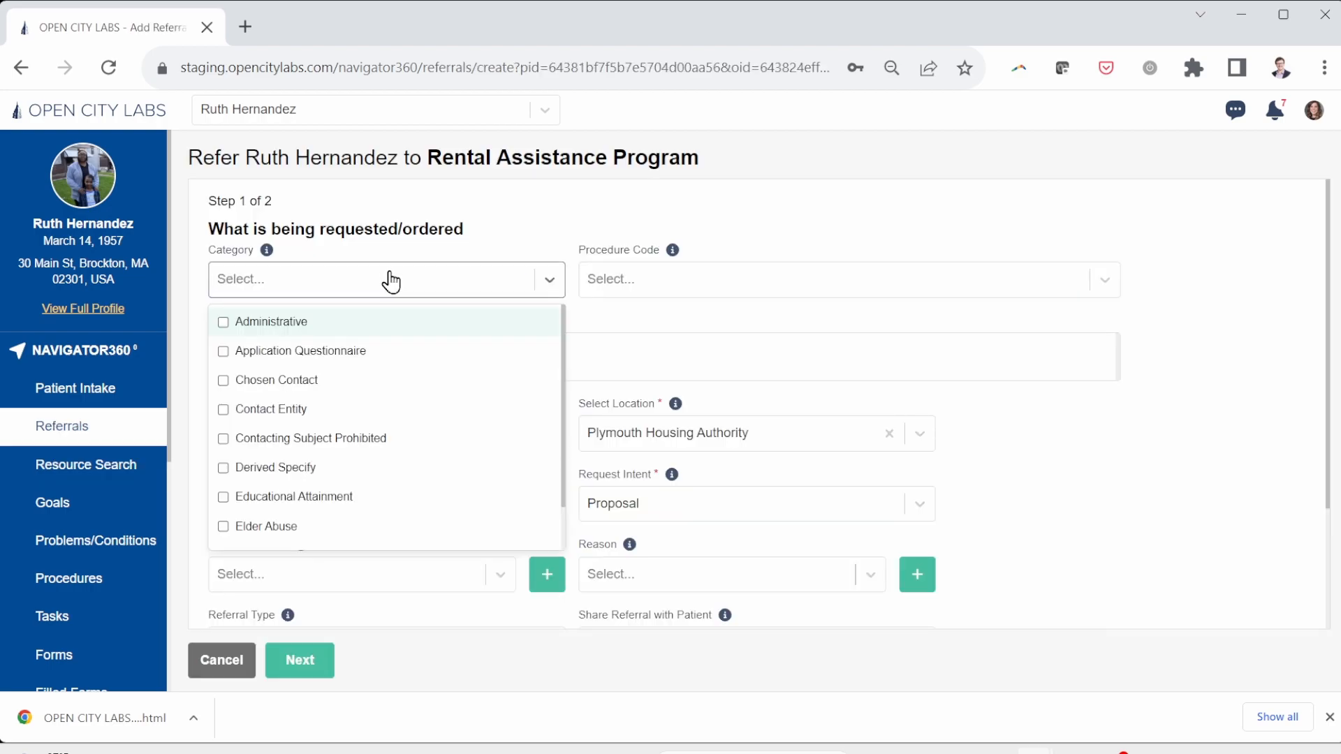
pyautogui.write('Housi')
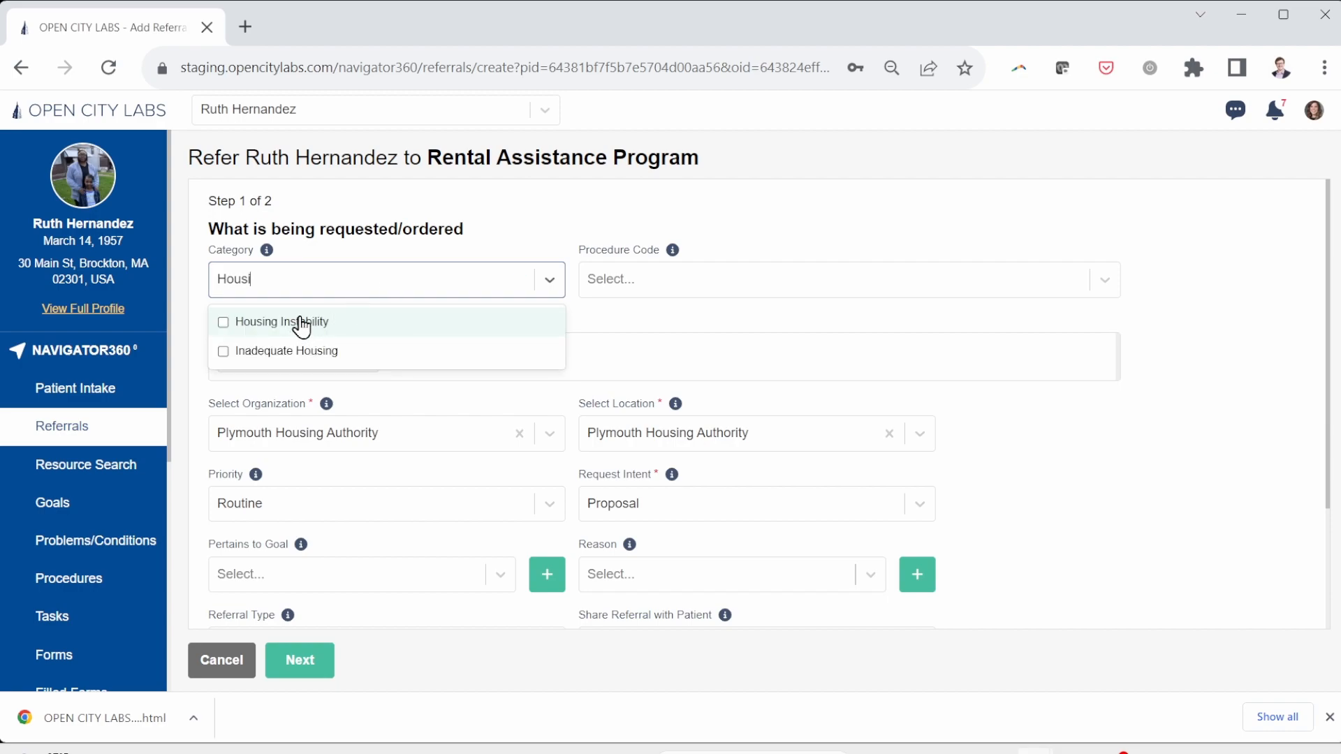
pyautogui.click(301, 325)
pyautogui.click(762, 399)
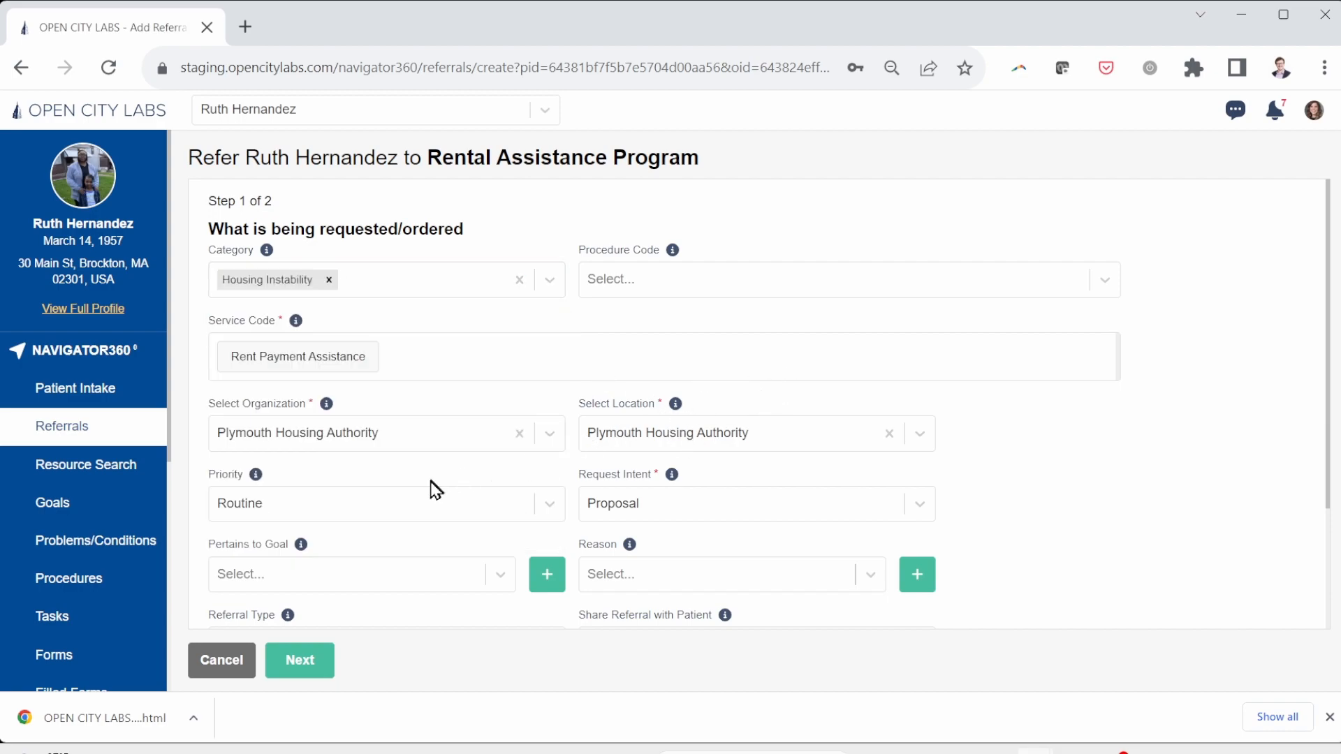
# Step: Add reason Housing instability and goal Housing problem solved, keep Email, and attempt the next step
pyautogui.scroll(-2, 437, 489)
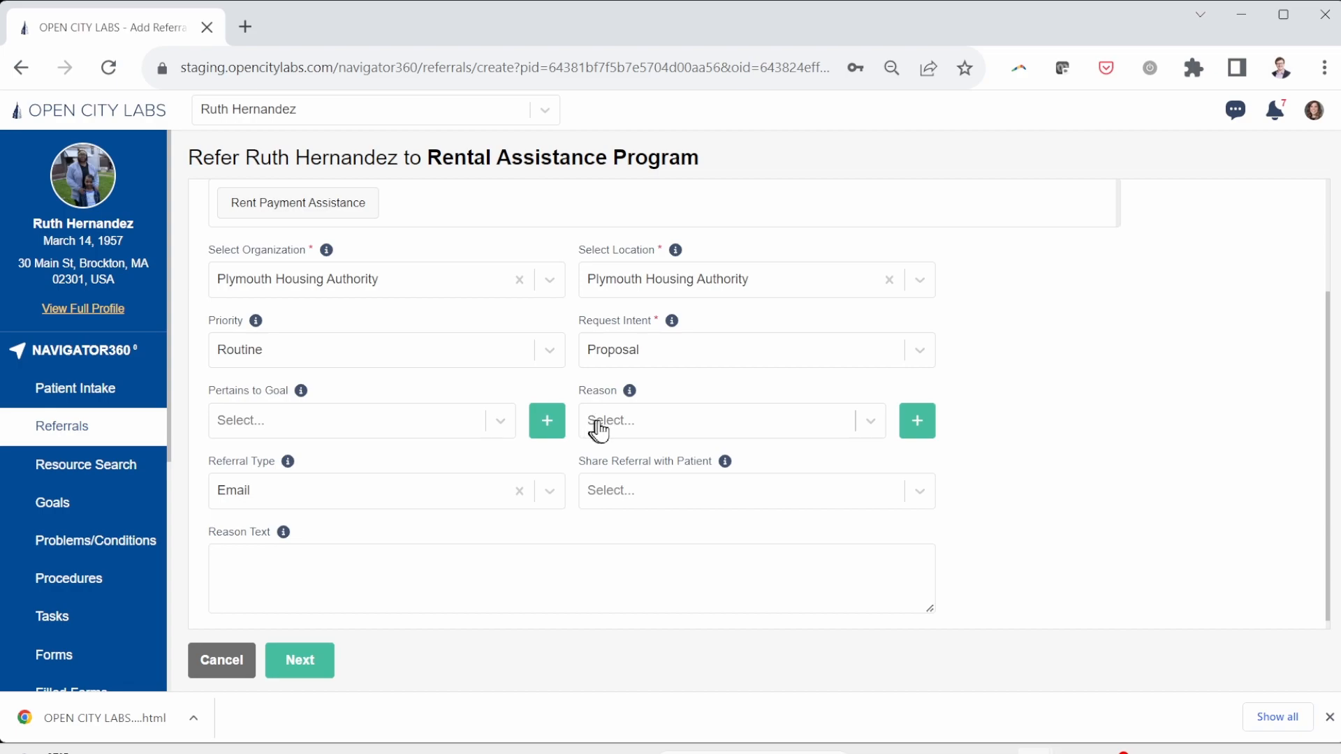
pyautogui.click(596, 429)
pyautogui.click(605, 593)
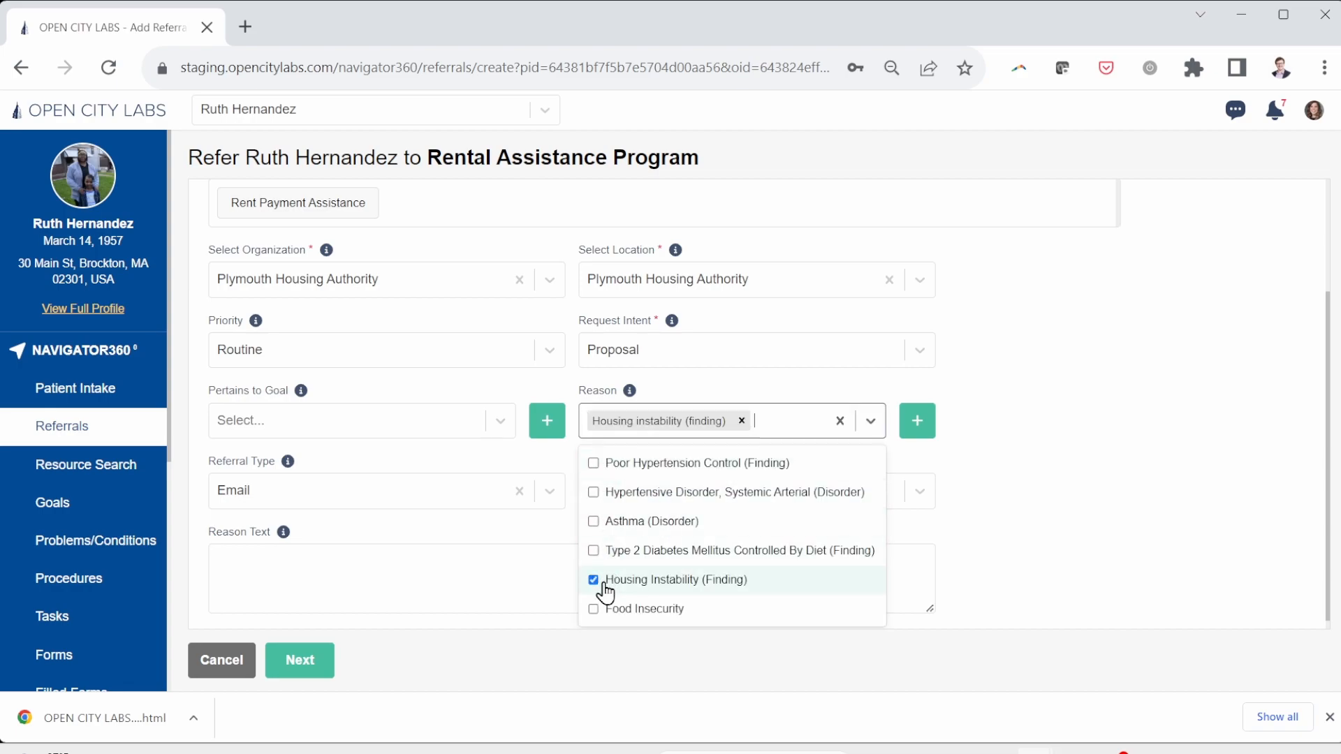
pyautogui.click(377, 421)
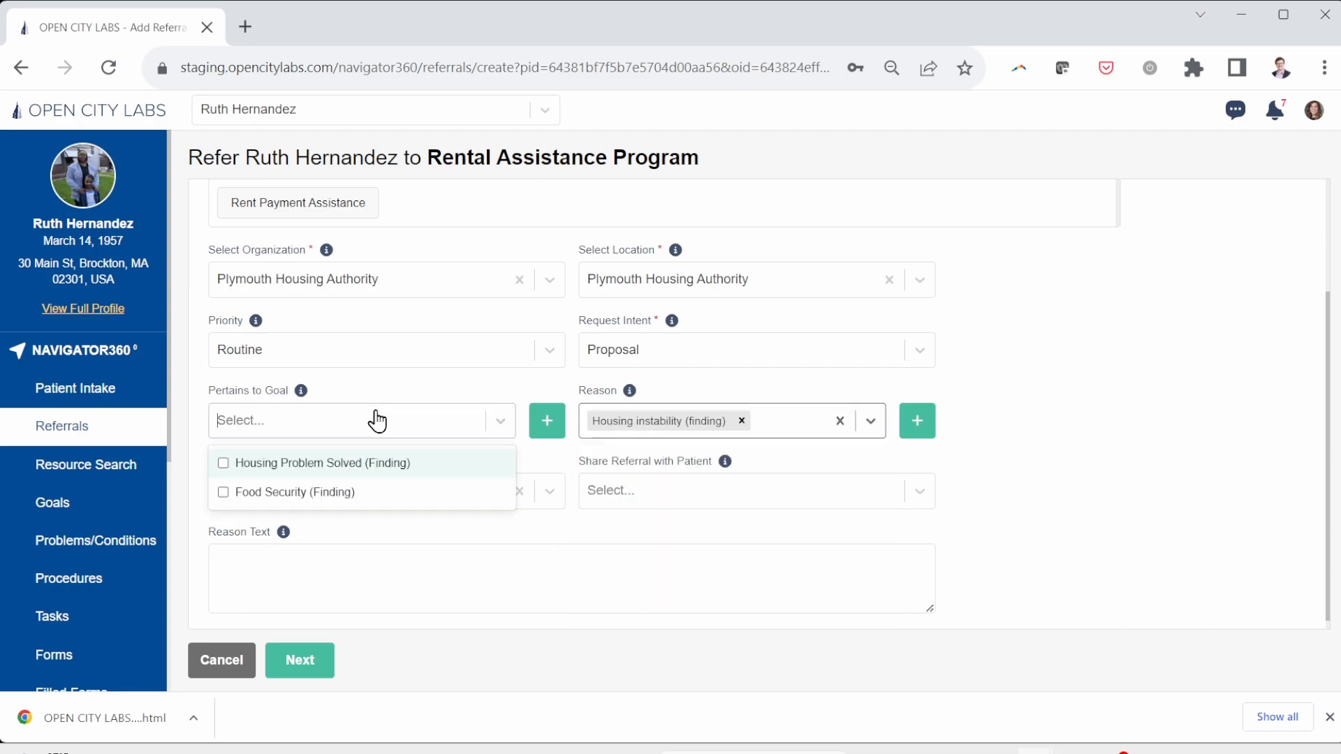
pyautogui.click(323, 463)
pyautogui.click(529, 527)
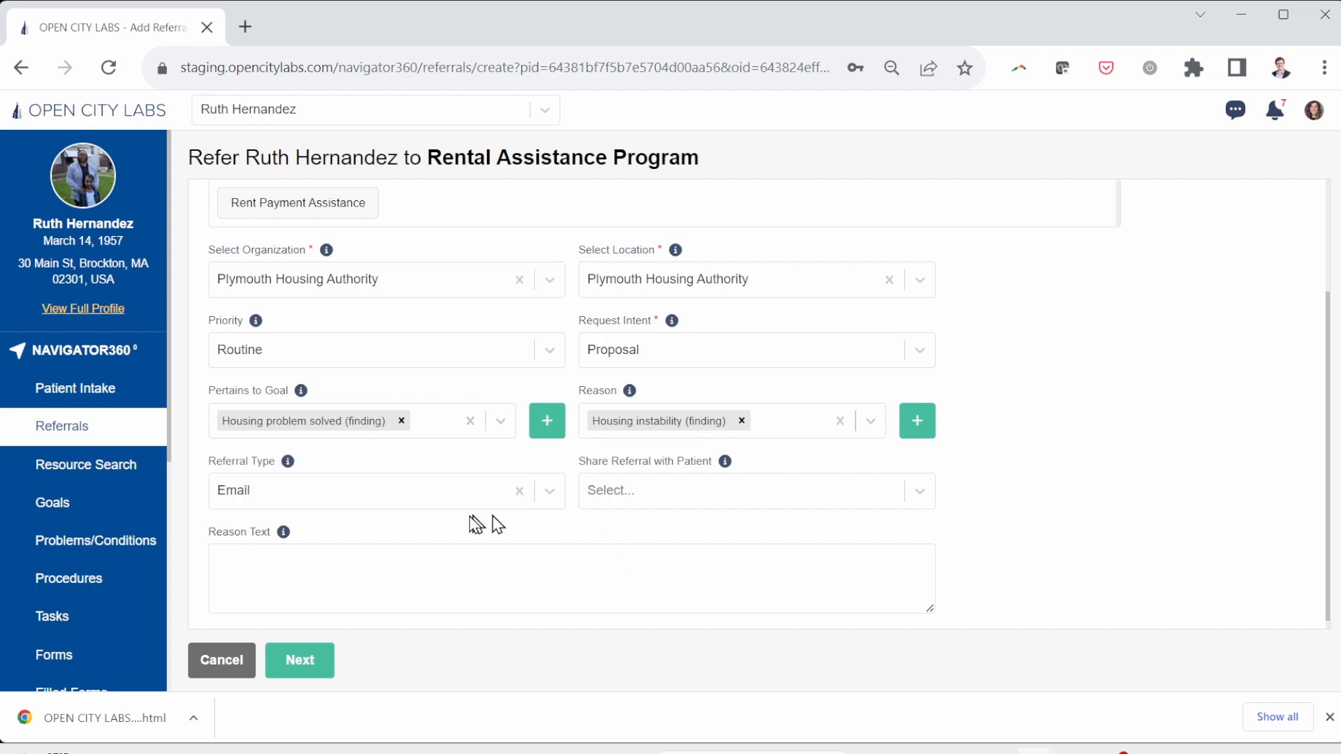
pyautogui.scroll(-1, 419, 542)
pyautogui.click(363, 480)
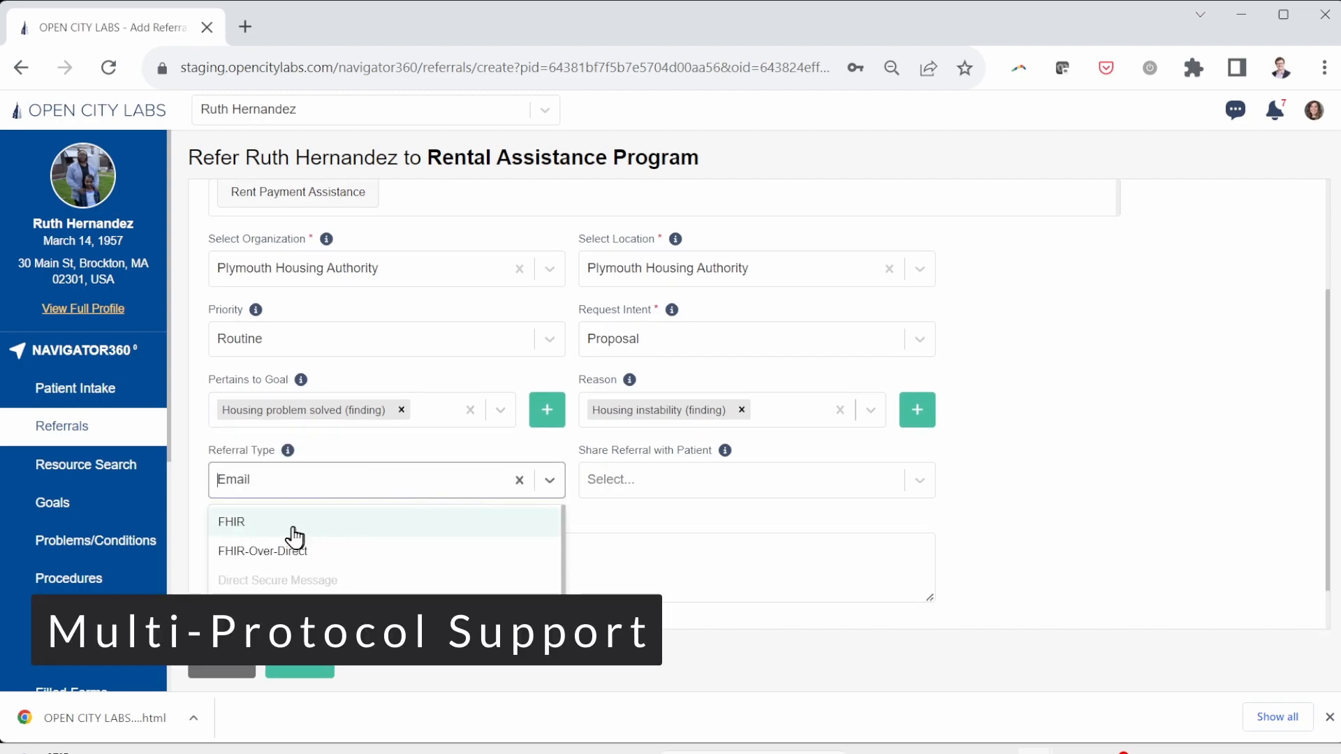
pyautogui.click(629, 512)
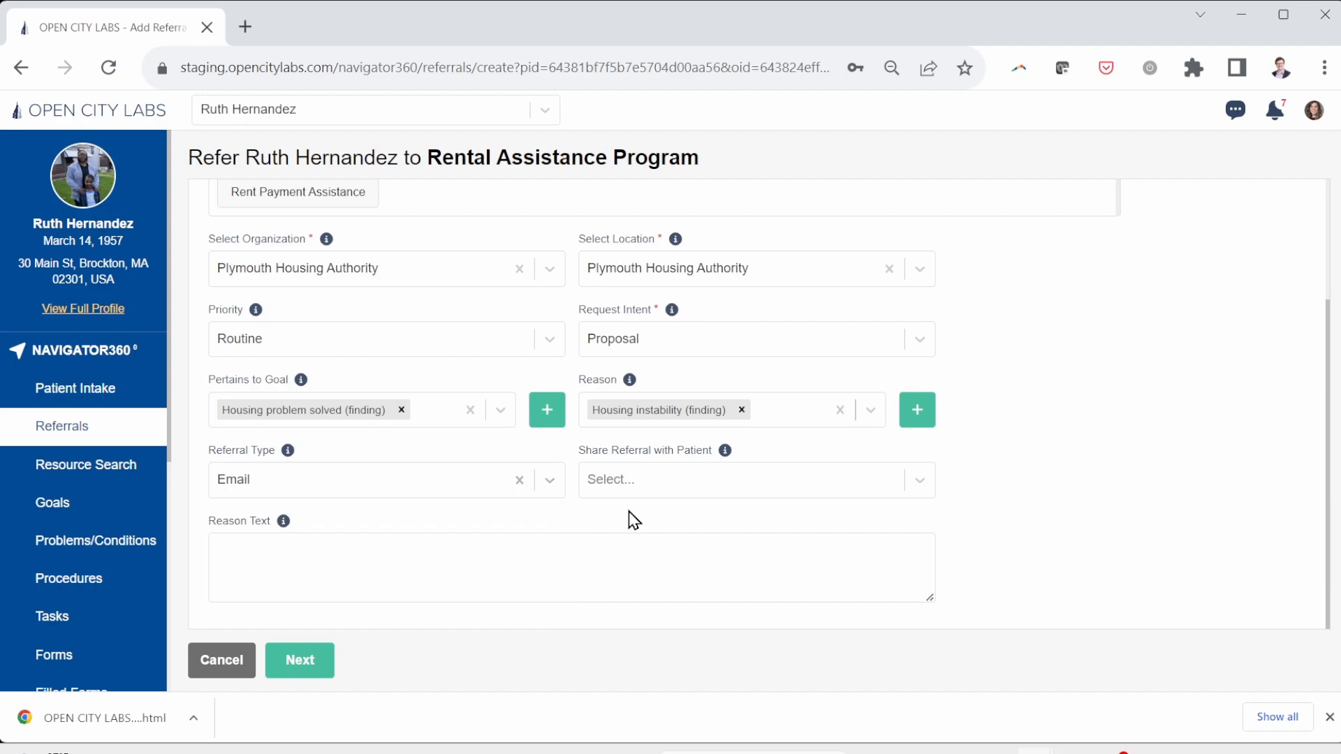
pyautogui.click(316, 669)
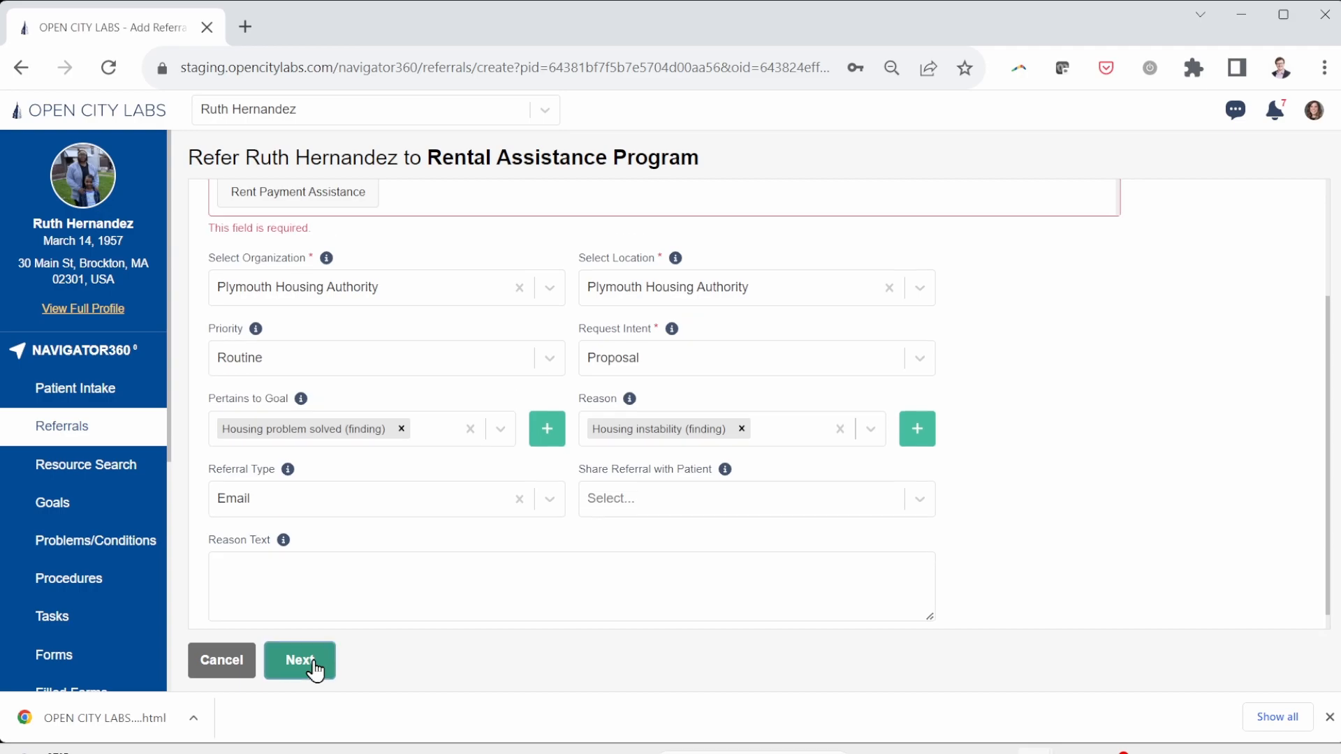
# Step: Choose Rent Payment Assistance, confirm sharing consent, and submit the Plymouth Housing Authority referral
pyautogui.click(311, 190)
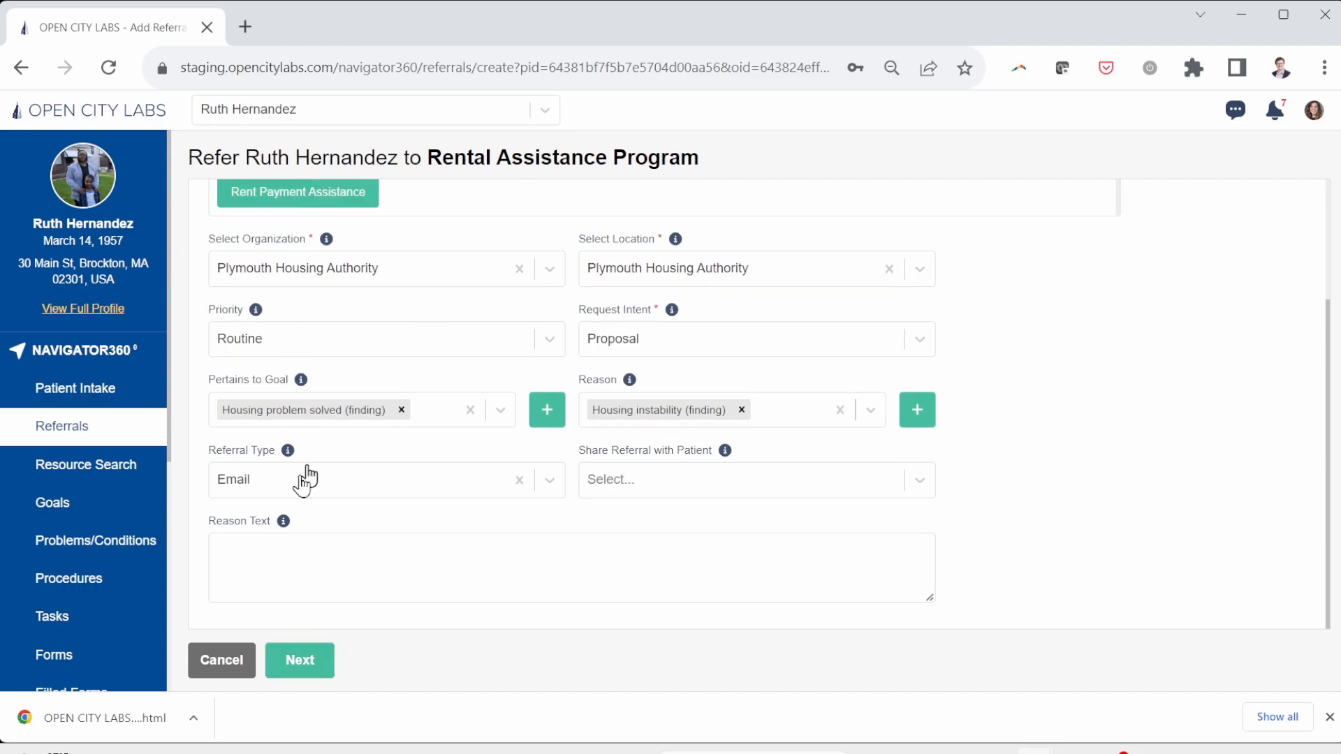
pyautogui.click(305, 660)
pyautogui.click(216, 226)
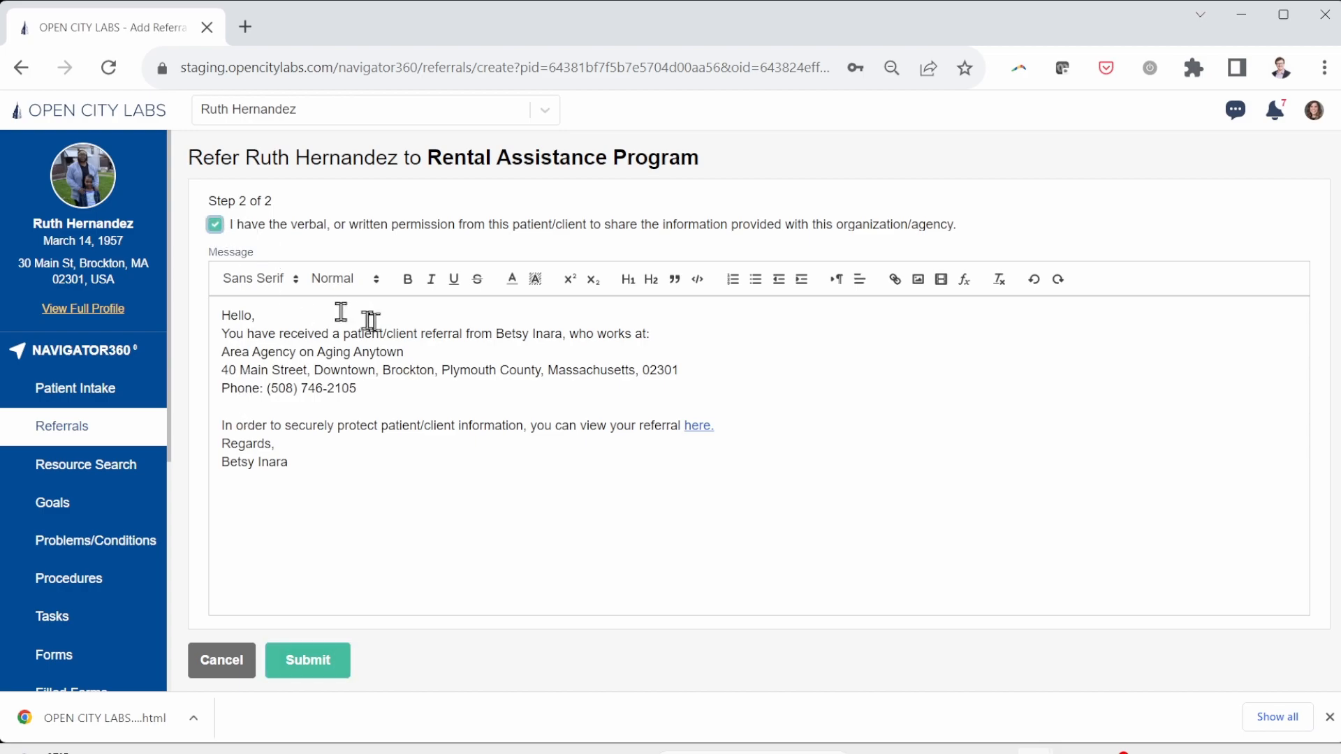
pyautogui.click(307, 672)
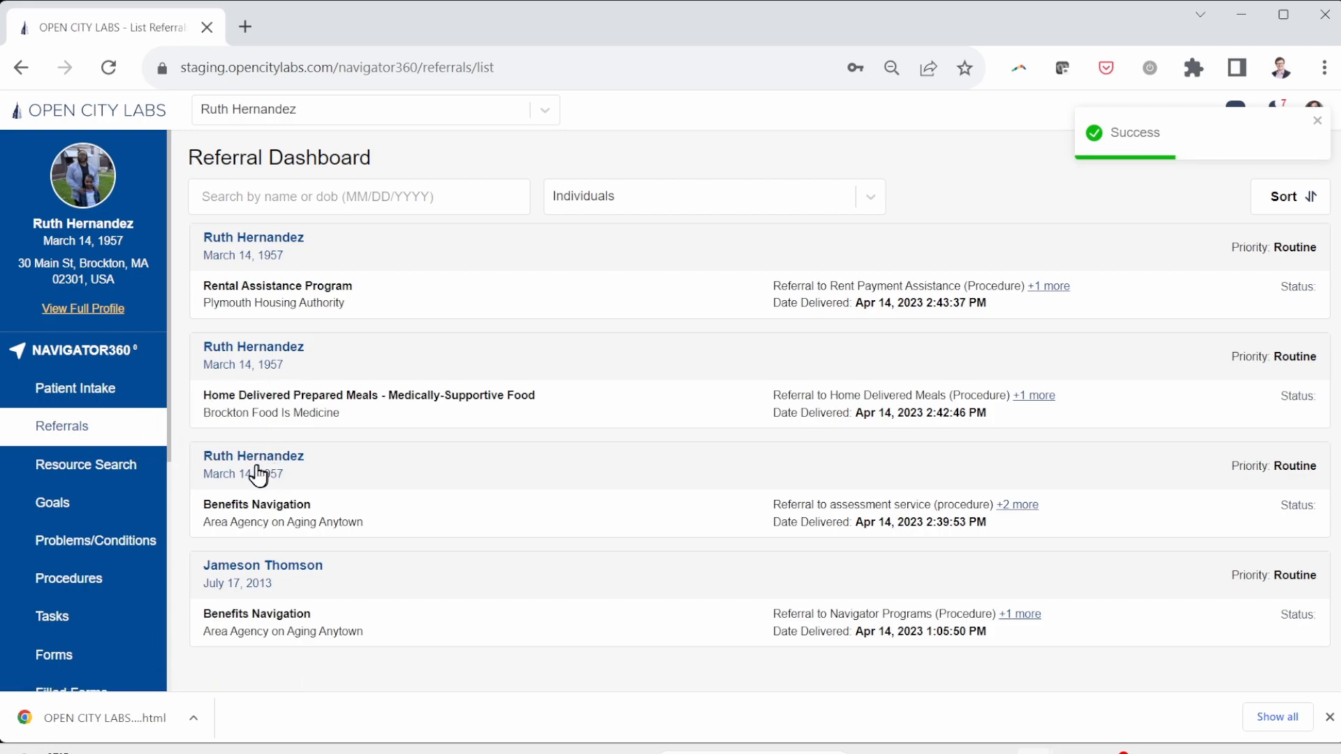
pyautogui.click(118, 473)
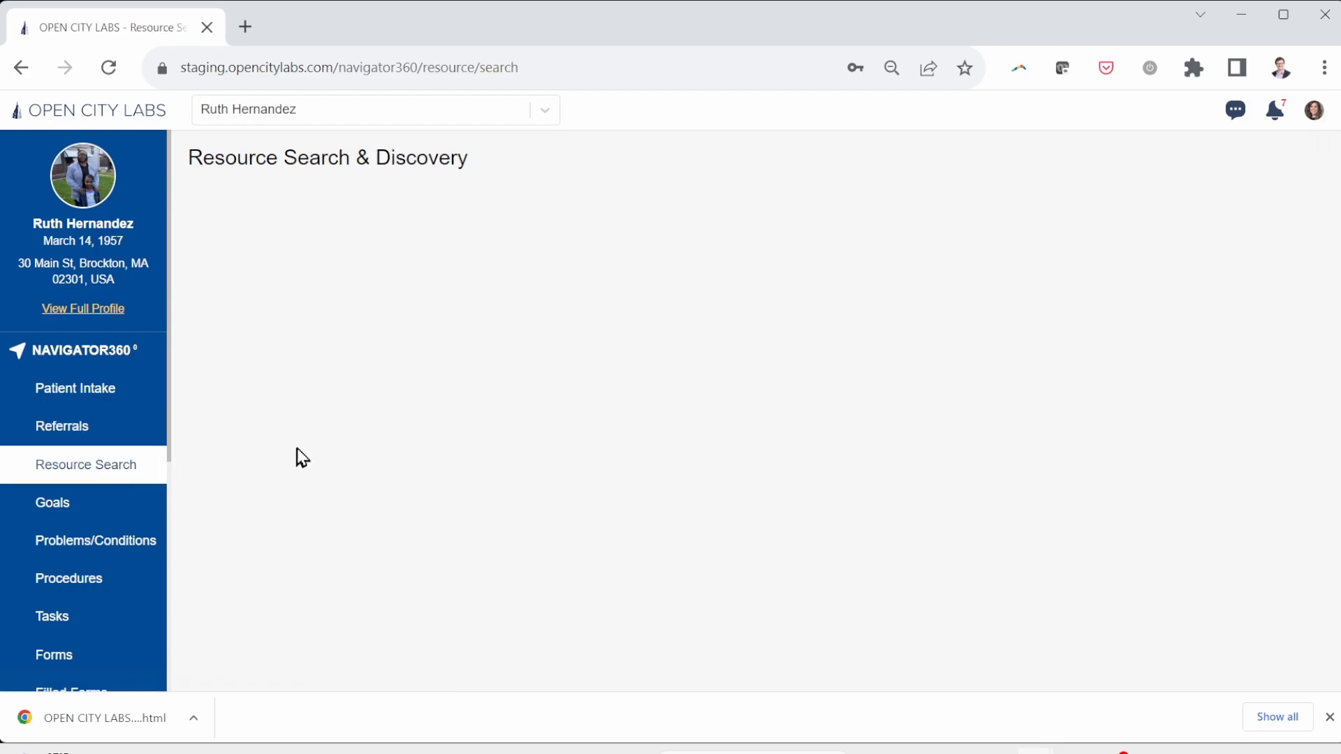
# Step: Scroll down to the Massachusetts SNAP program and begin its eligibility screening
pyautogui.scroll(-1, 825, 478)
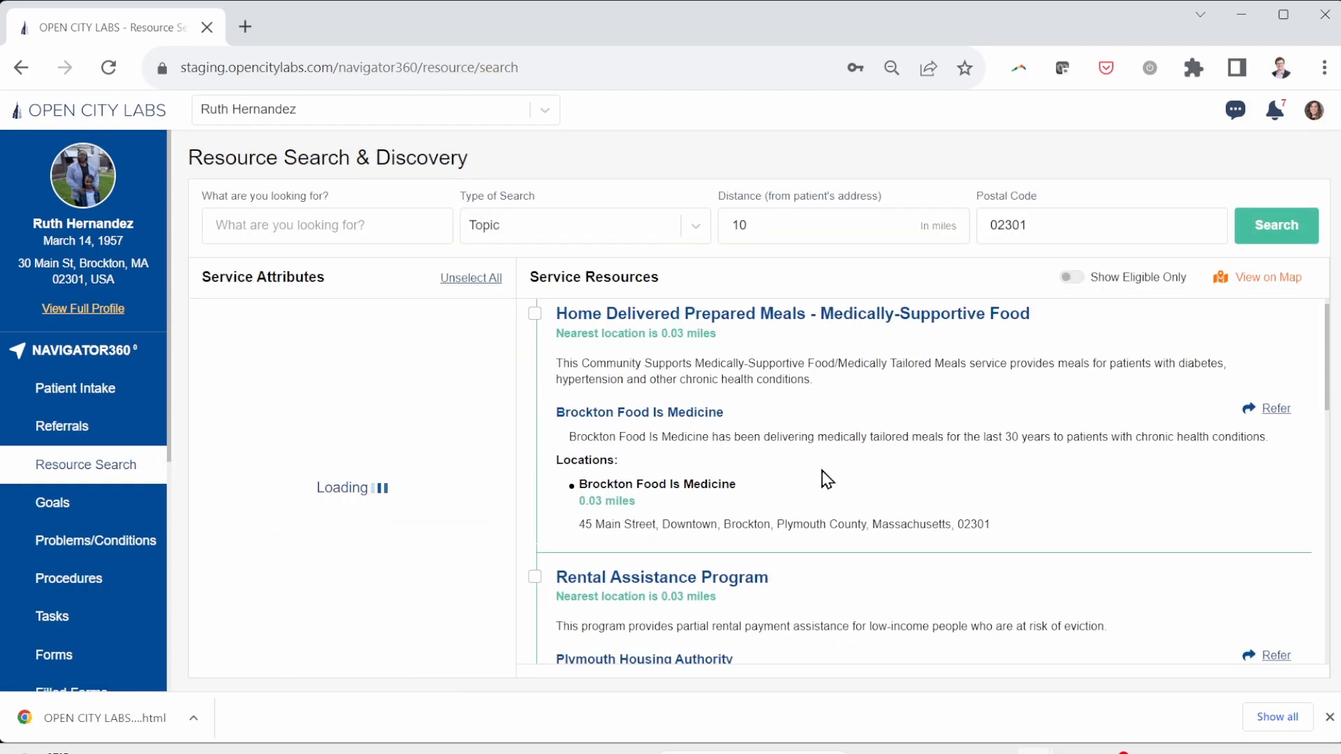
pyautogui.scroll(-3, 924, 475)
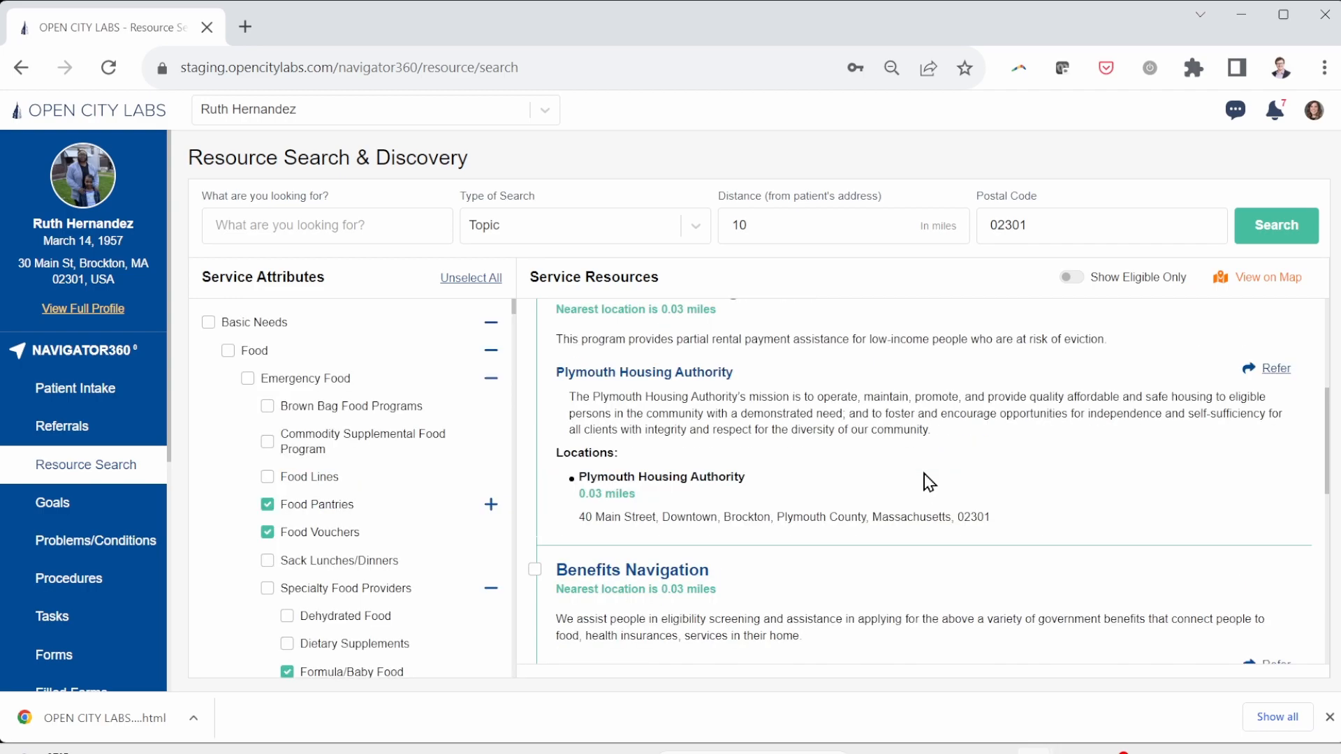
pyautogui.scroll(-3, 924, 475)
pyautogui.scroll(-4, 922, 482)
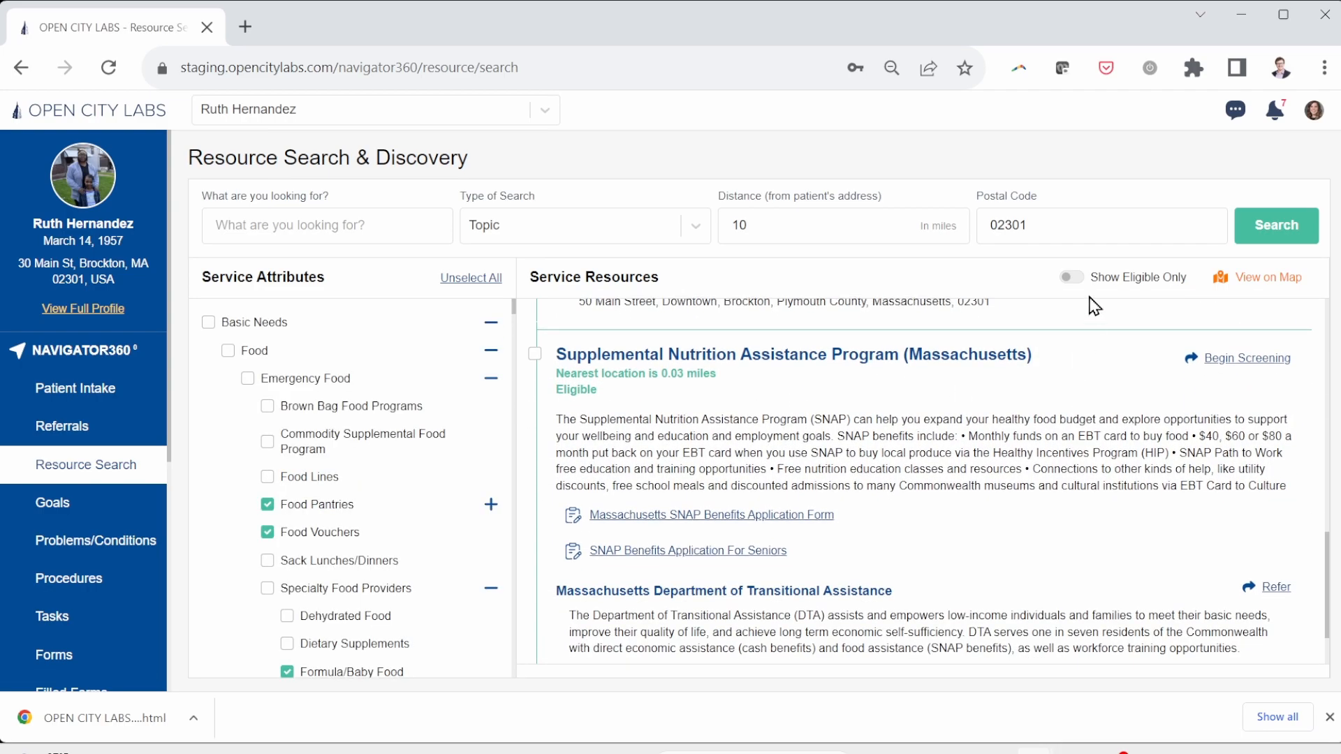
pyautogui.click(1263, 362)
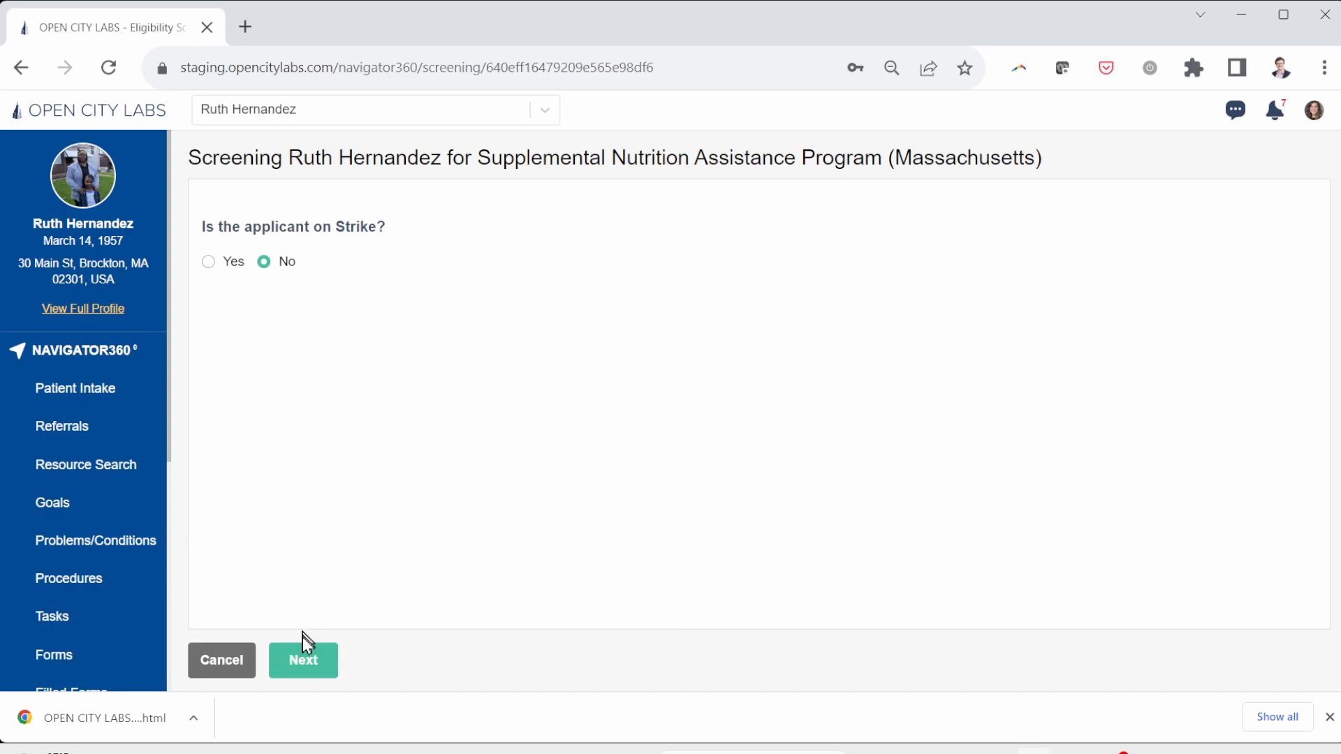
# Step: Answer the strike, other-state, and assets questions, enter income 12000 and the age, and finish
pyautogui.click(304, 671)
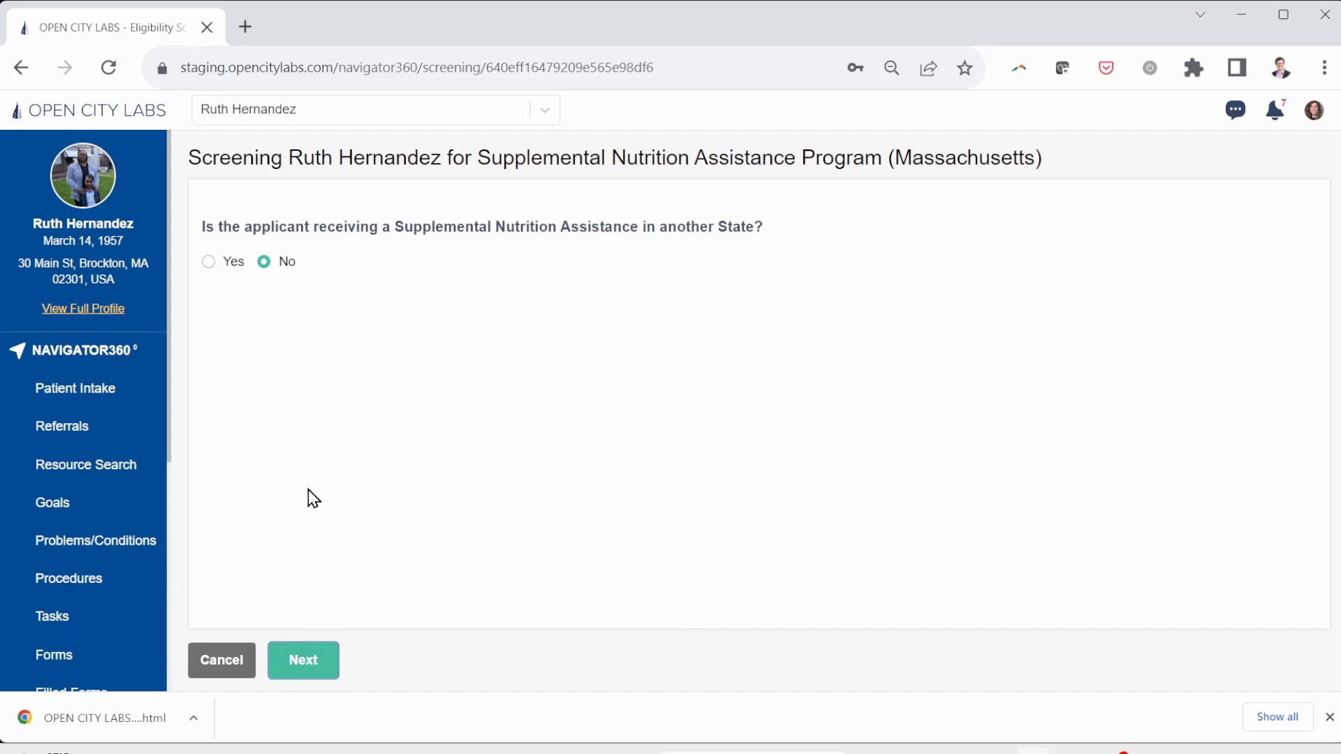
pyautogui.click(304, 667)
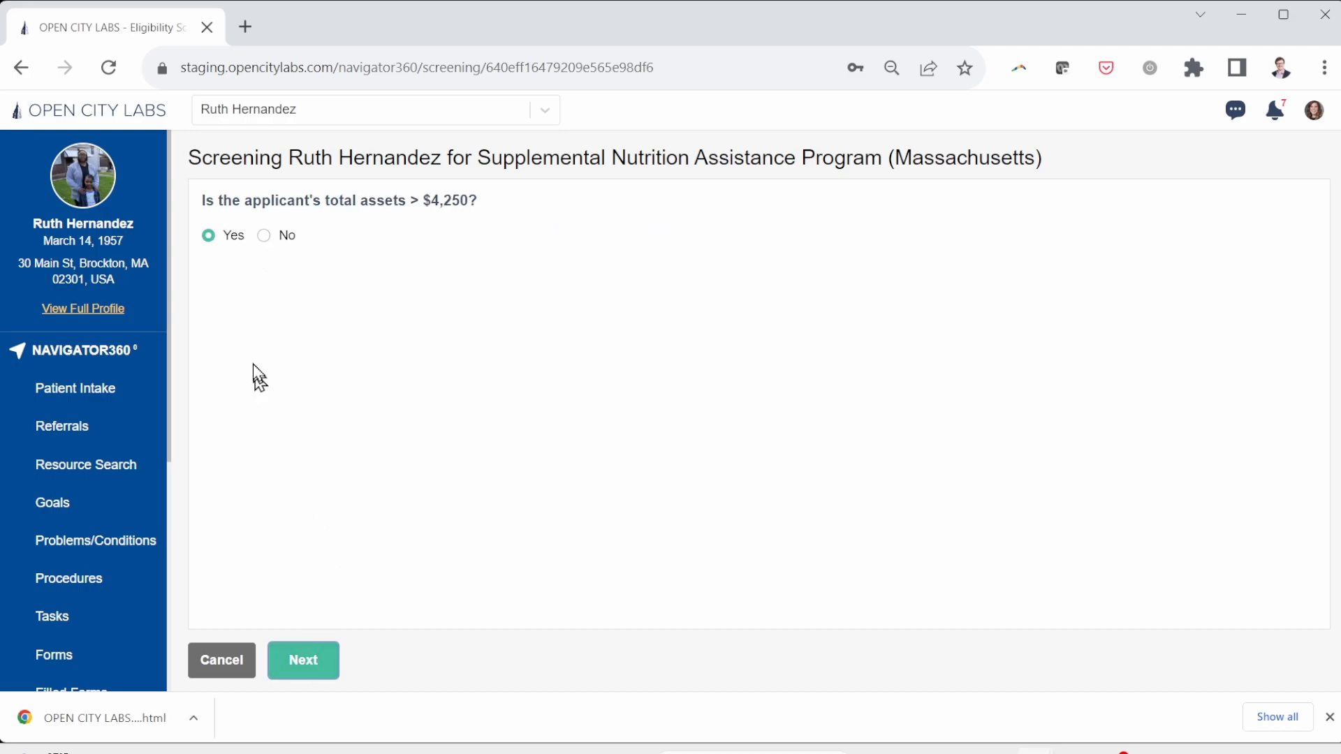
pyautogui.click(324, 661)
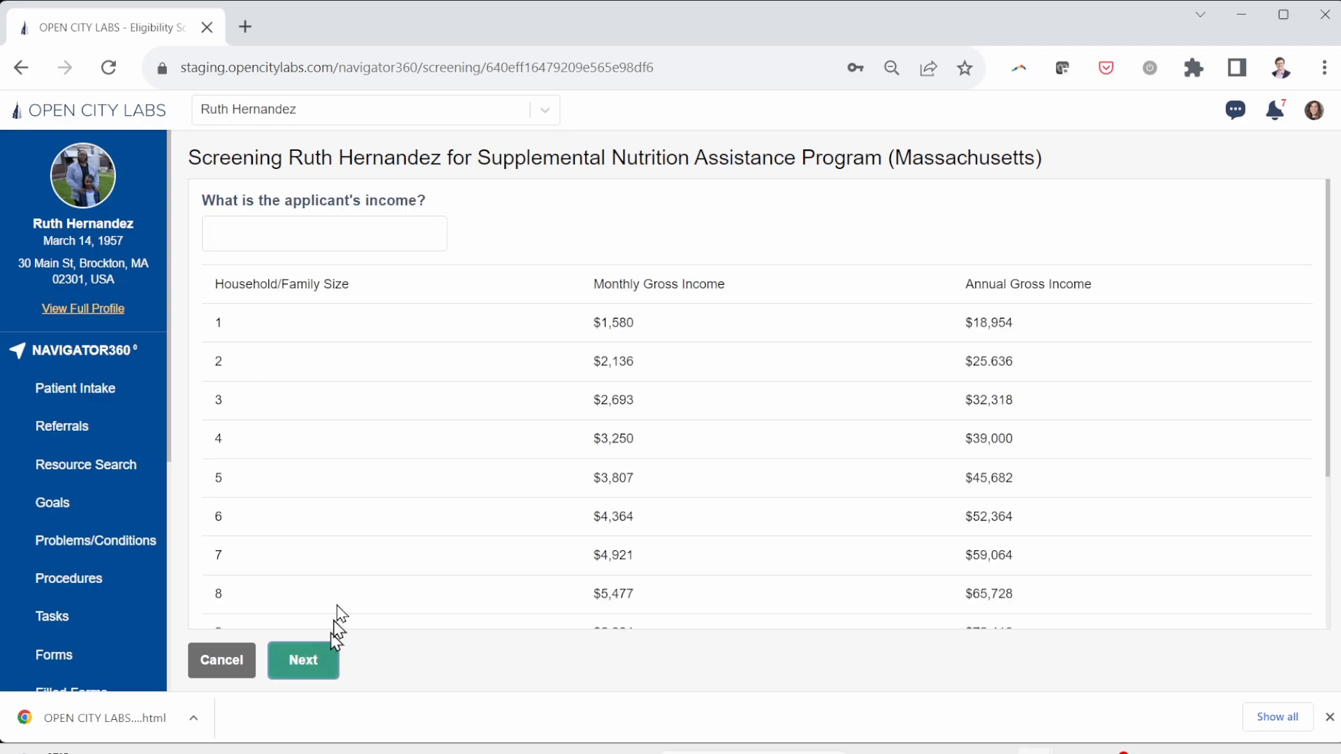
pyautogui.click(318, 236)
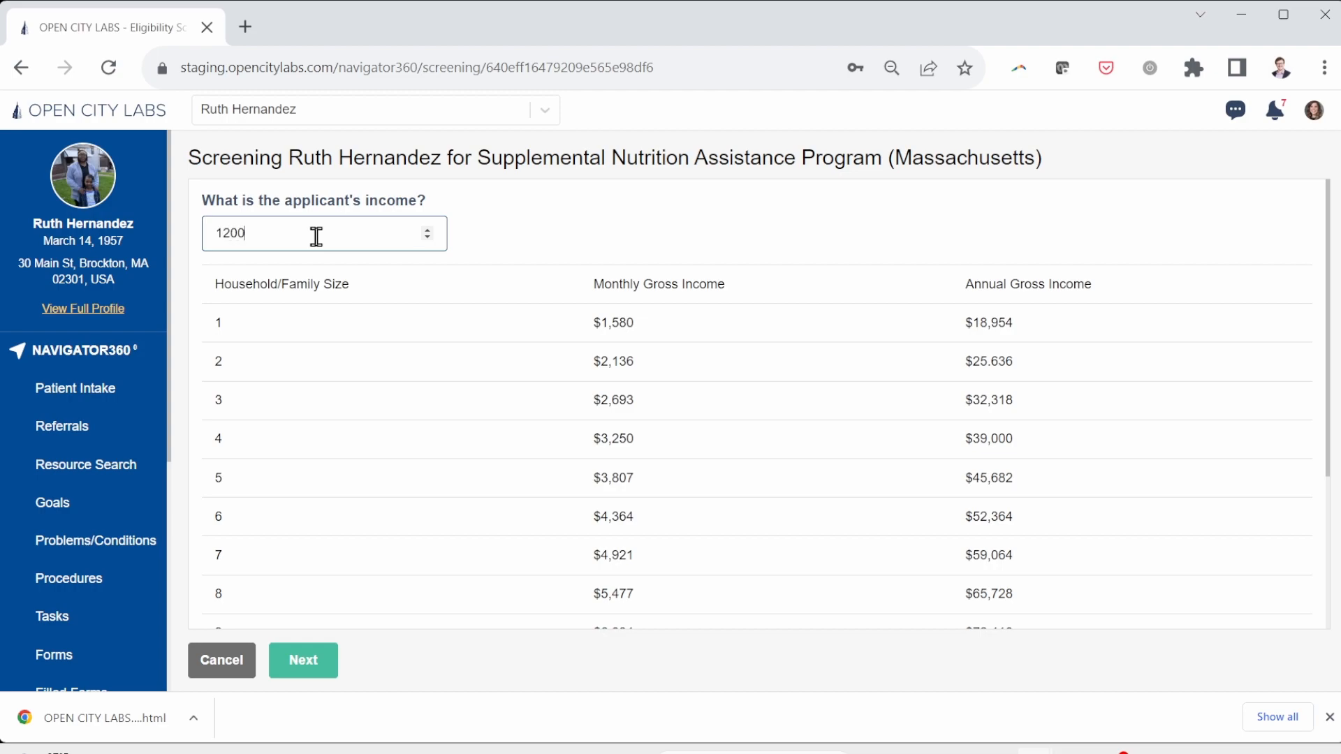
pyautogui.click(290, 660)
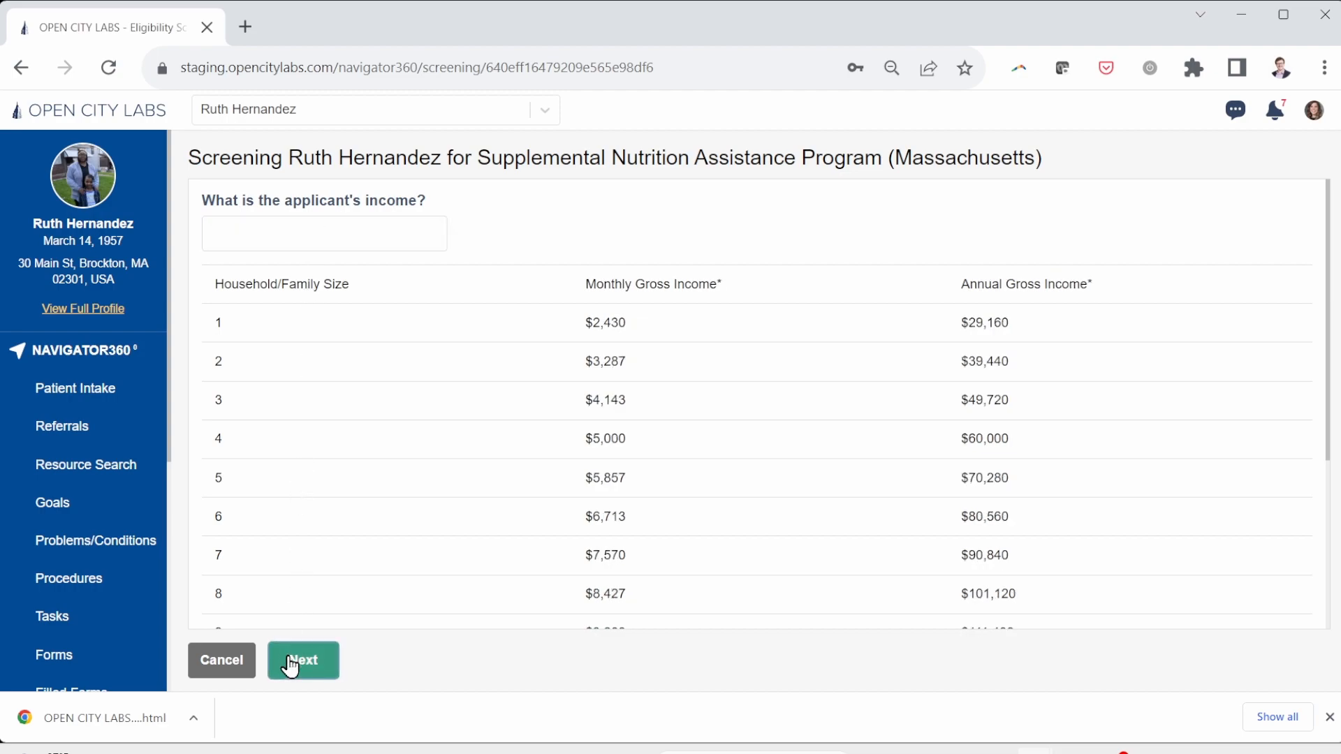
pyautogui.click(220, 230)
pyautogui.write('2')
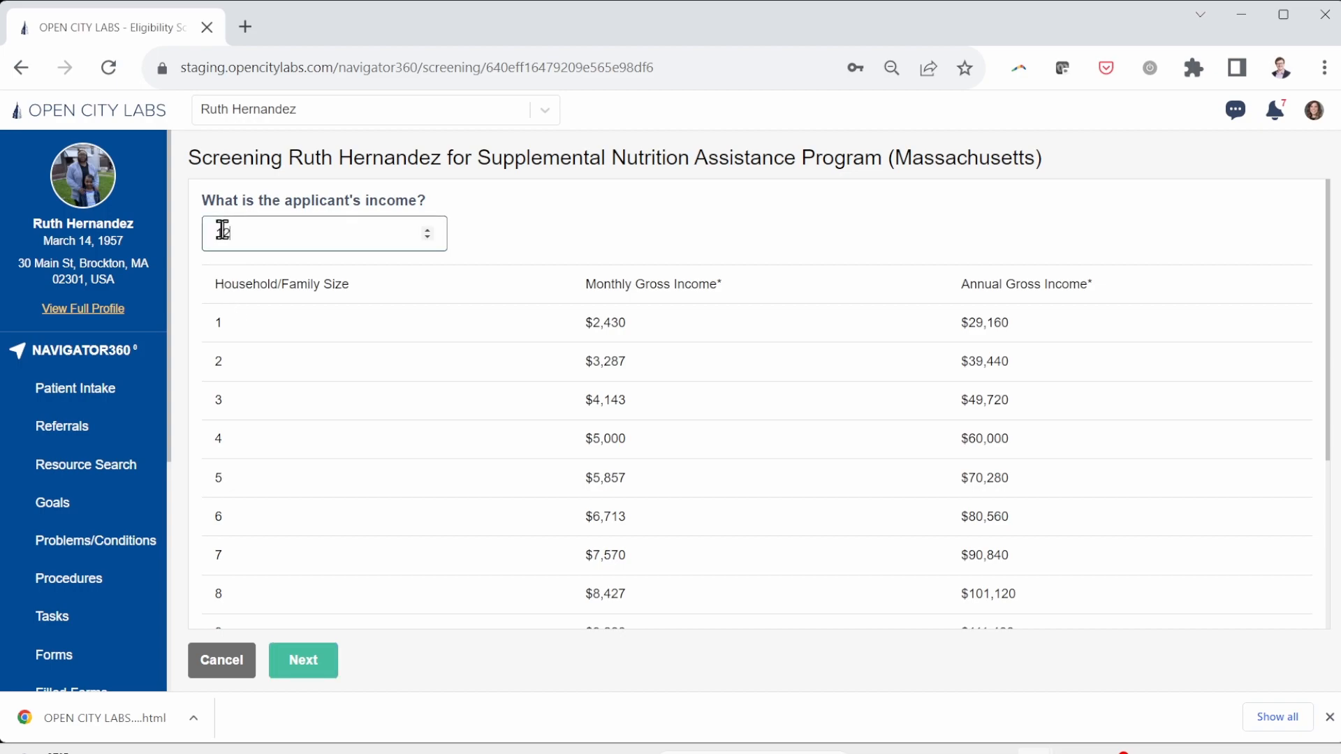
pyautogui.write('000')
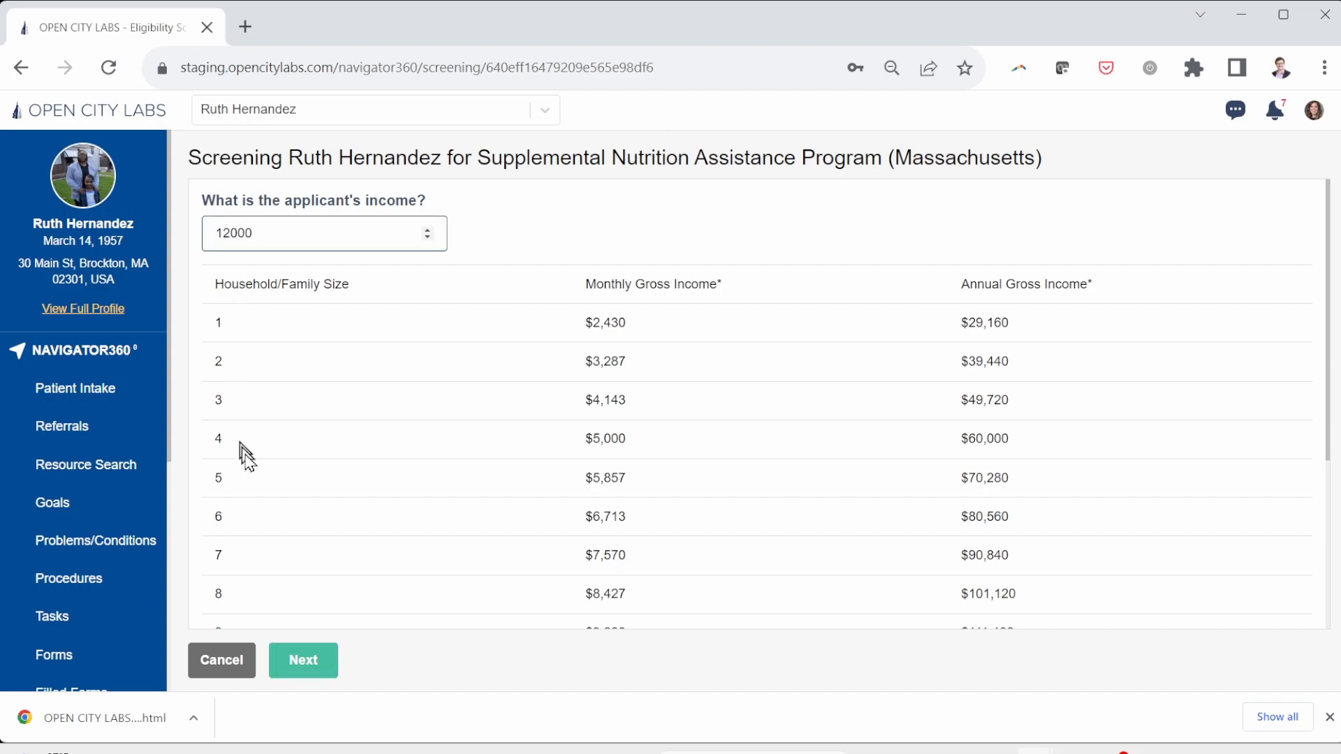
pyautogui.click(311, 661)
pyautogui.click(249, 244)
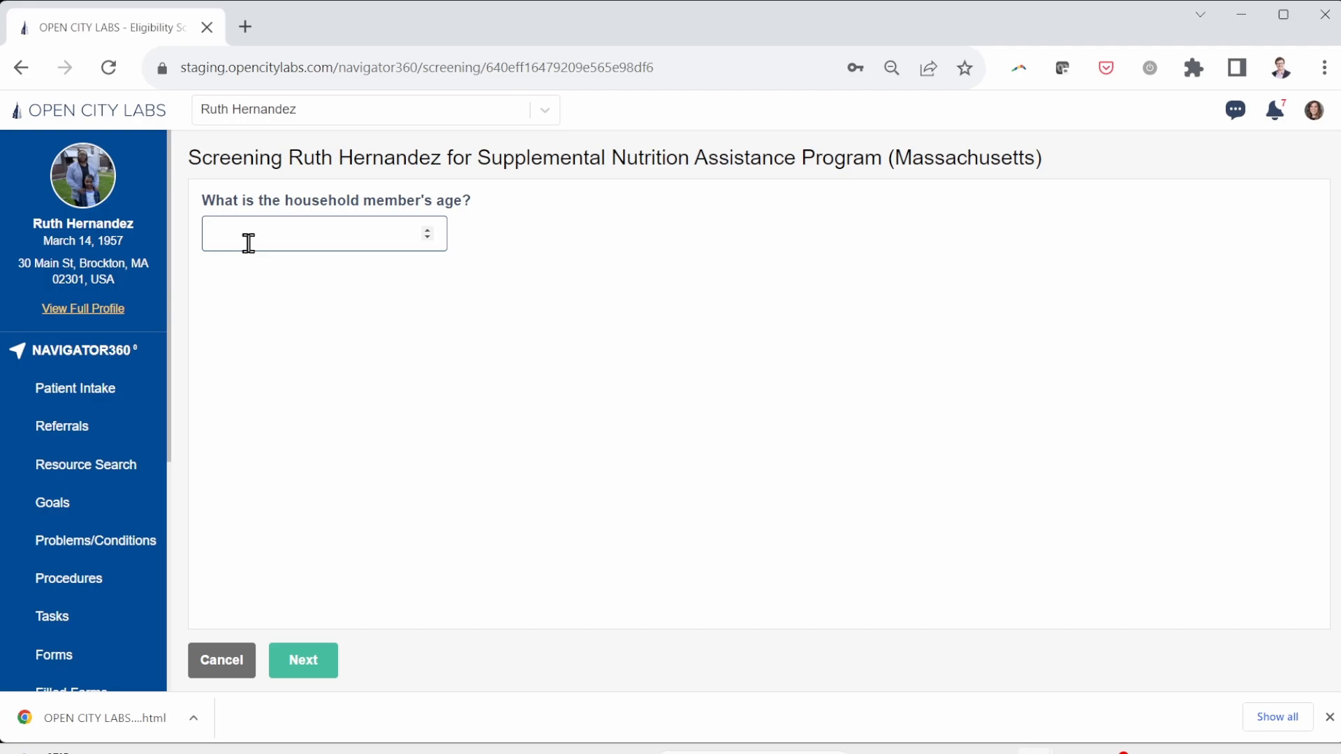
pyautogui.click(294, 669)
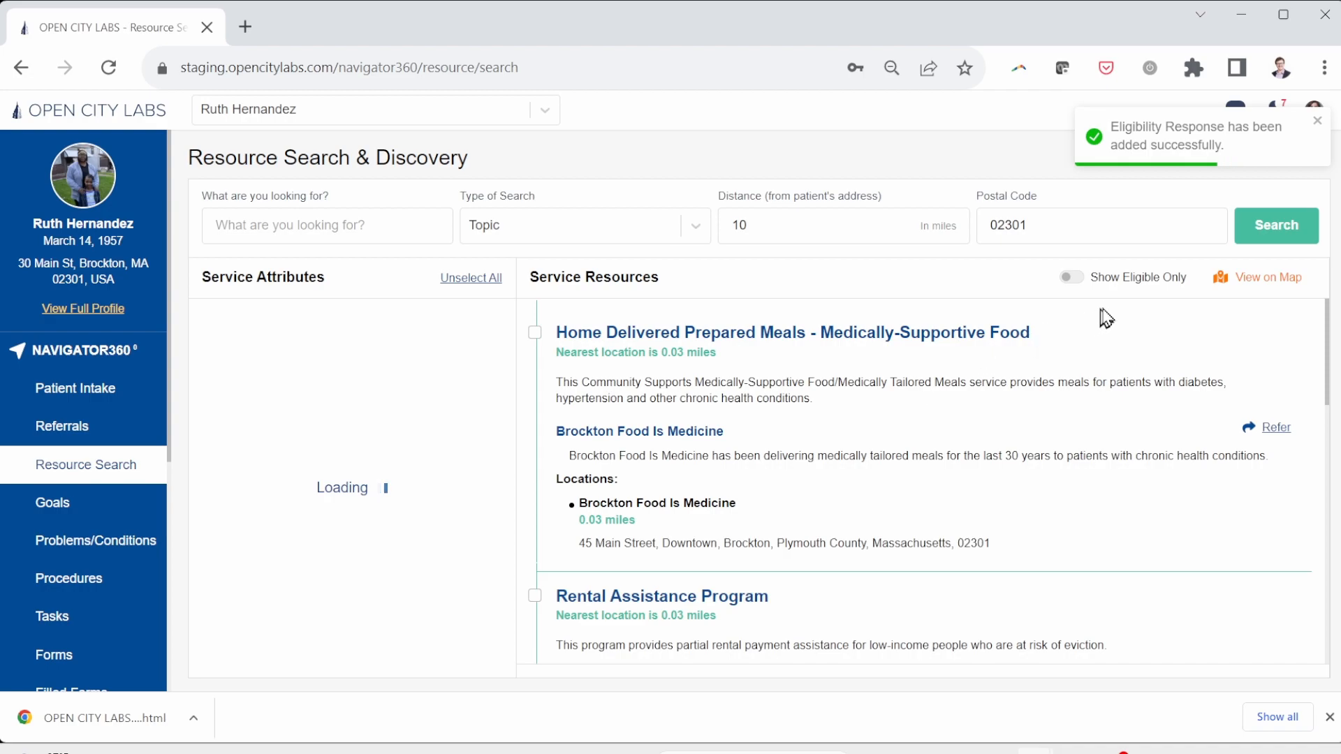
# Step: Turn on Show Eligible Only and open the SNAP Benefits Application For Seniors
pyautogui.click(1071, 278)
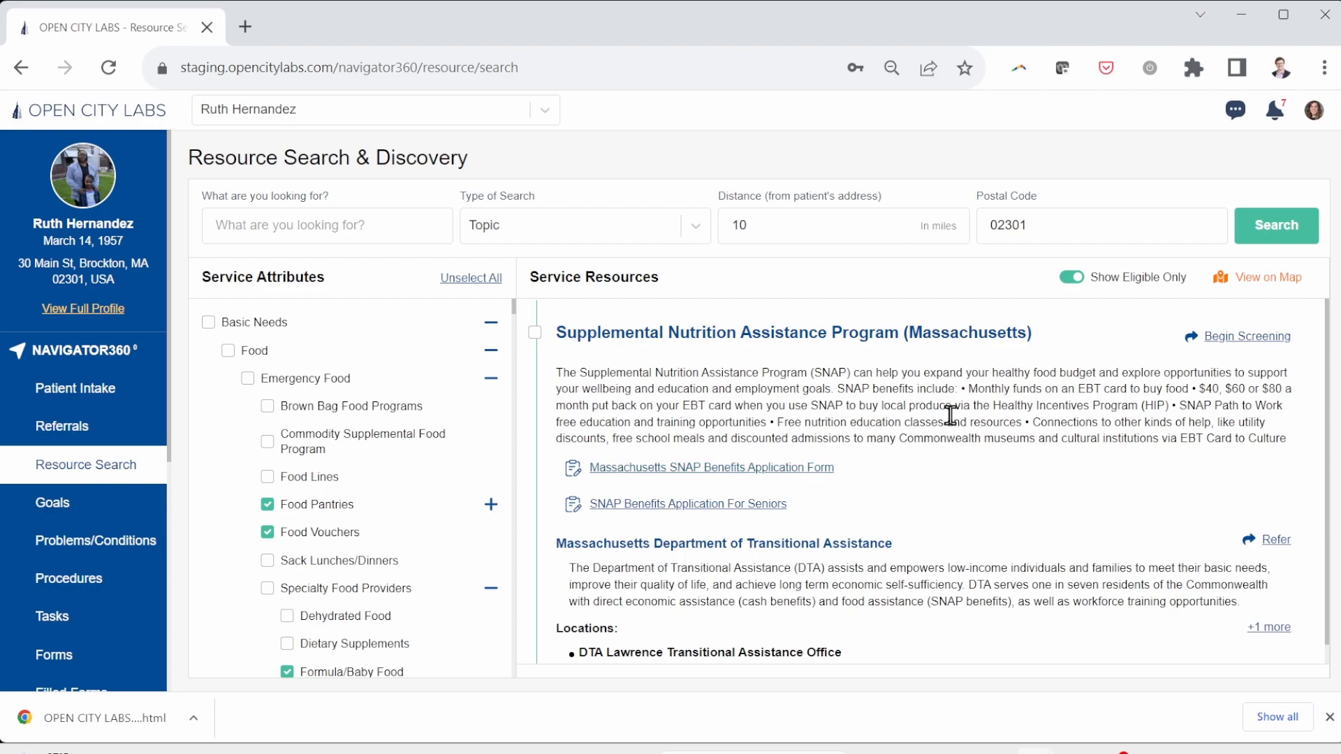
pyautogui.scroll(-1, 950, 415)
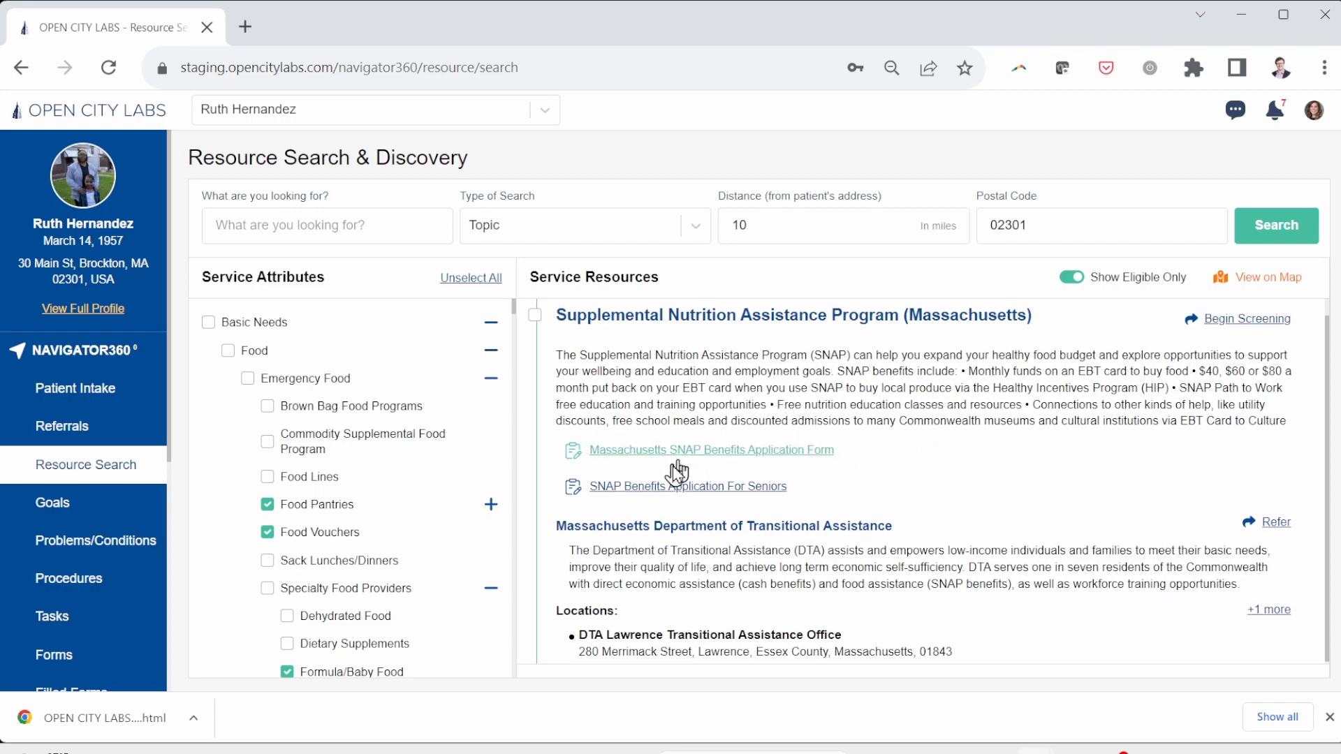
pyautogui.click(634, 487)
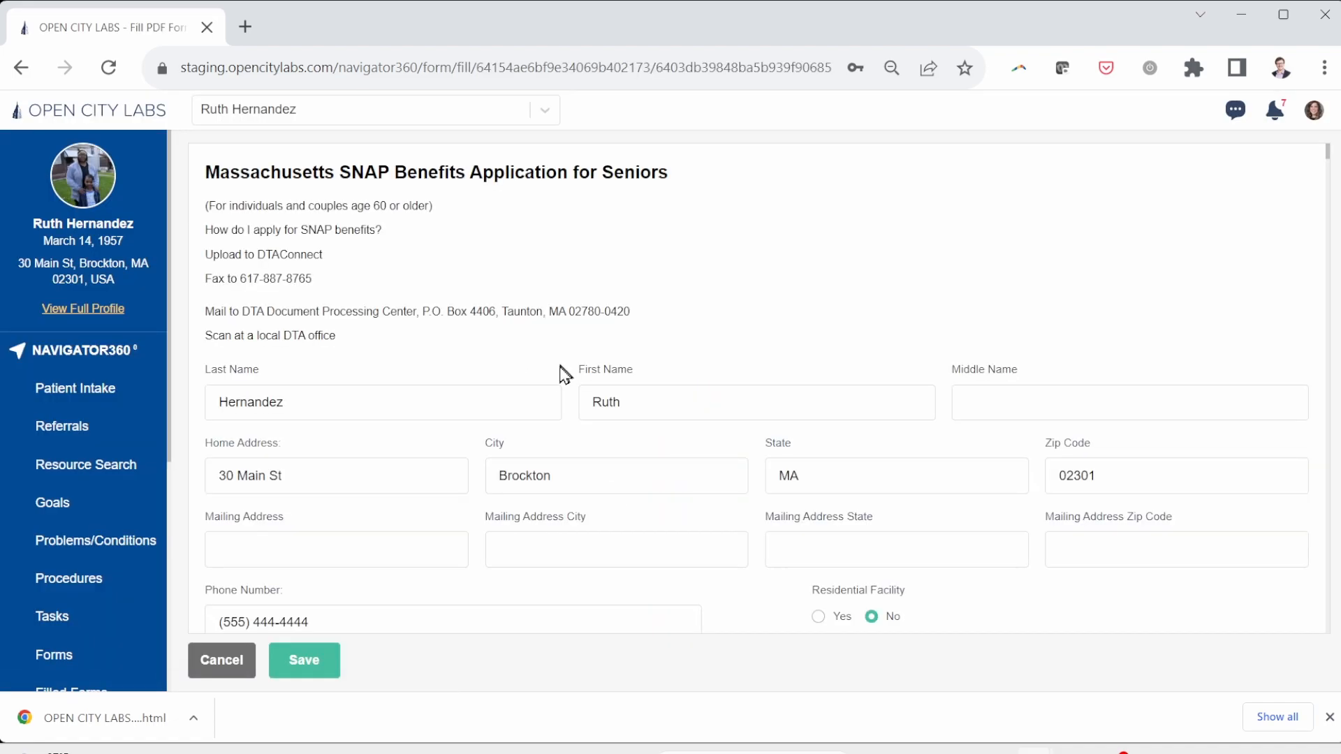
# Step: Review the prefilled name, address, and housing details, then save the SNAP seniors application
pyautogui.scroll(-2, 522, 360)
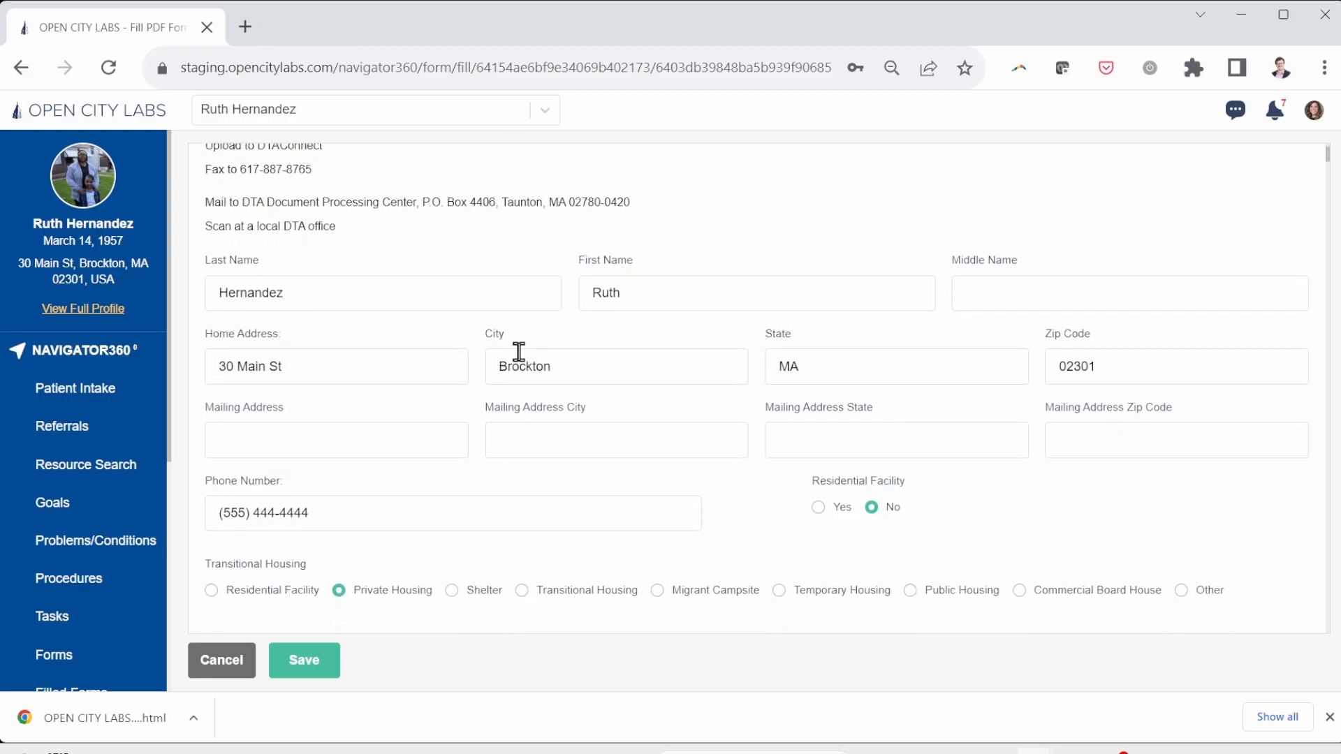
pyautogui.scroll(-2, 661, 291)
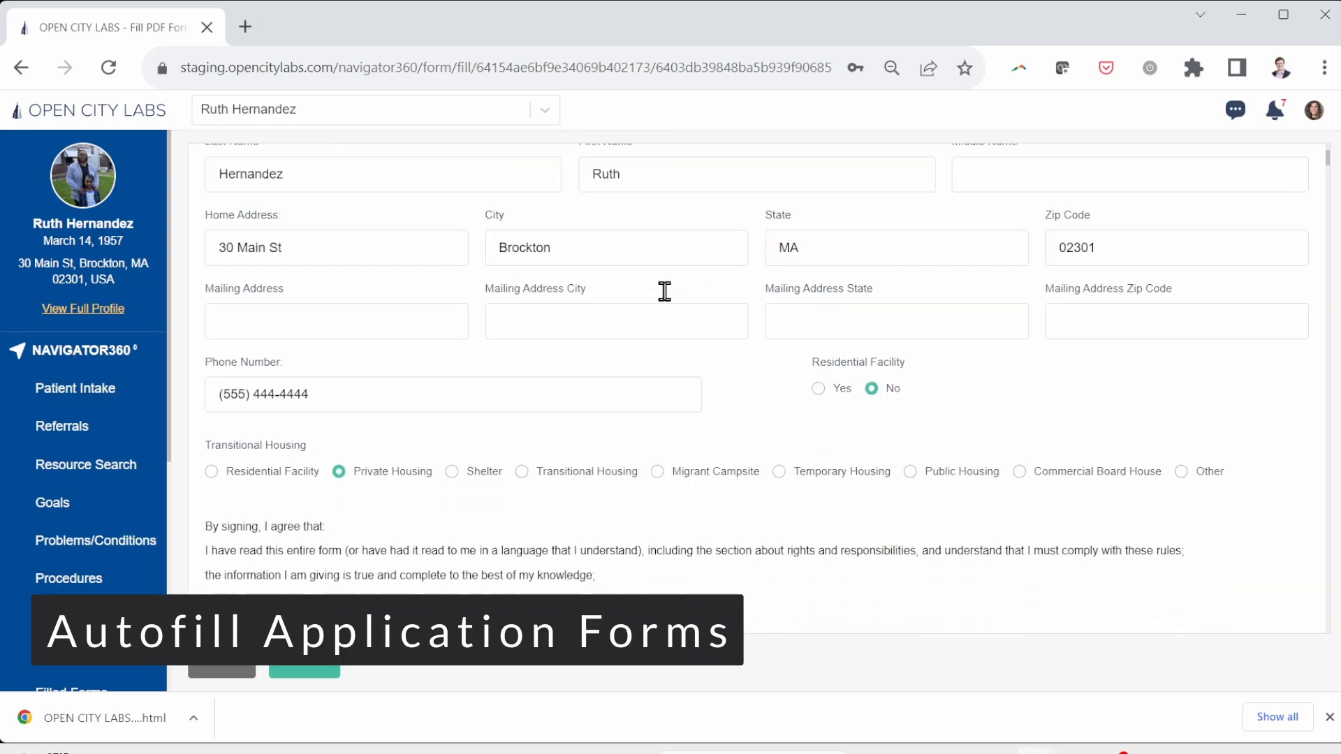
pyautogui.scroll(-10, 665, 293)
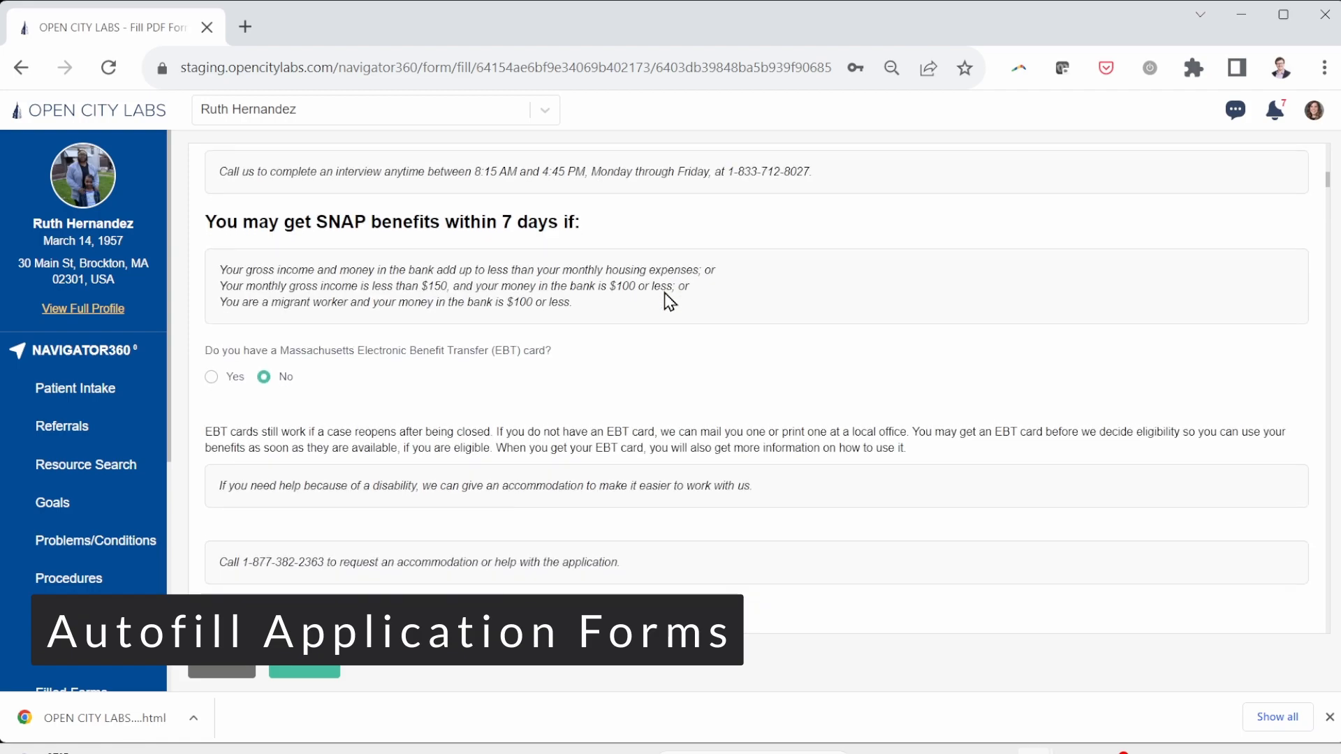
pyautogui.scroll(-2, 664, 292)
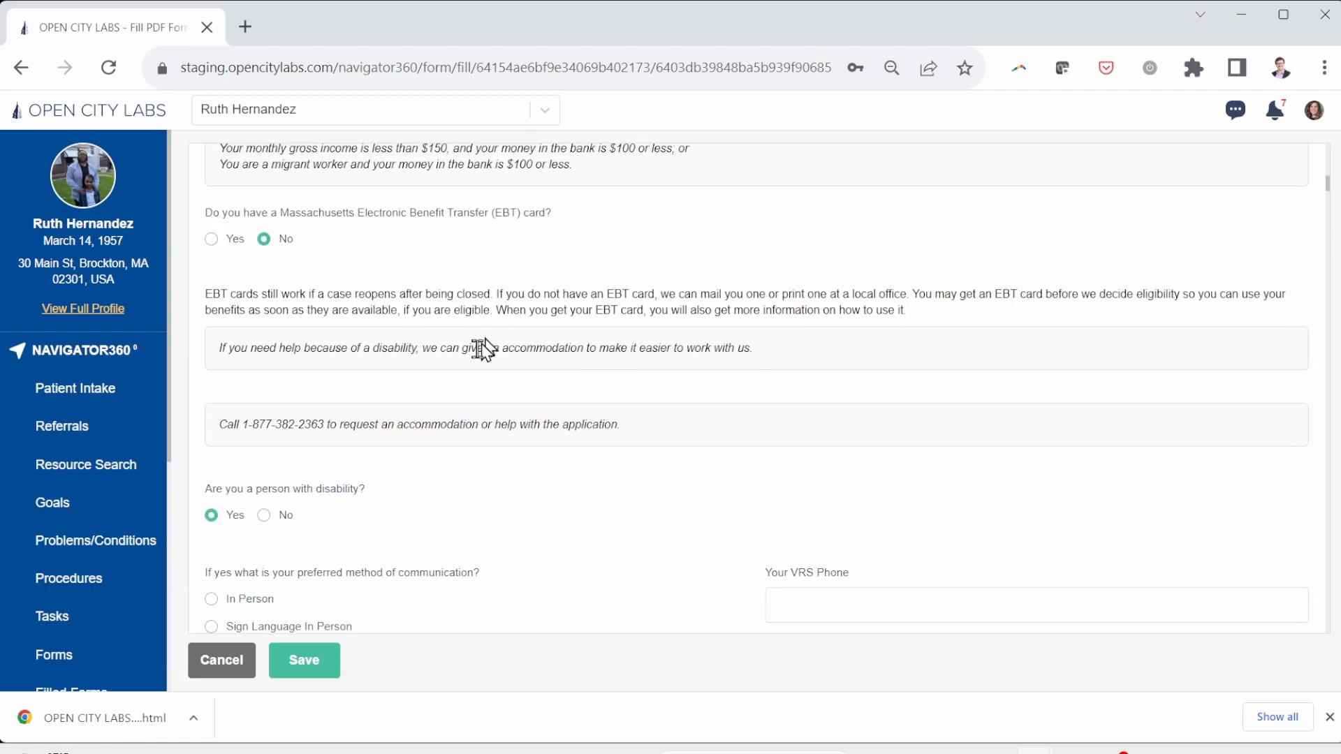
pyautogui.scroll(-1, 461, 478)
pyautogui.scroll(2, 461, 476)
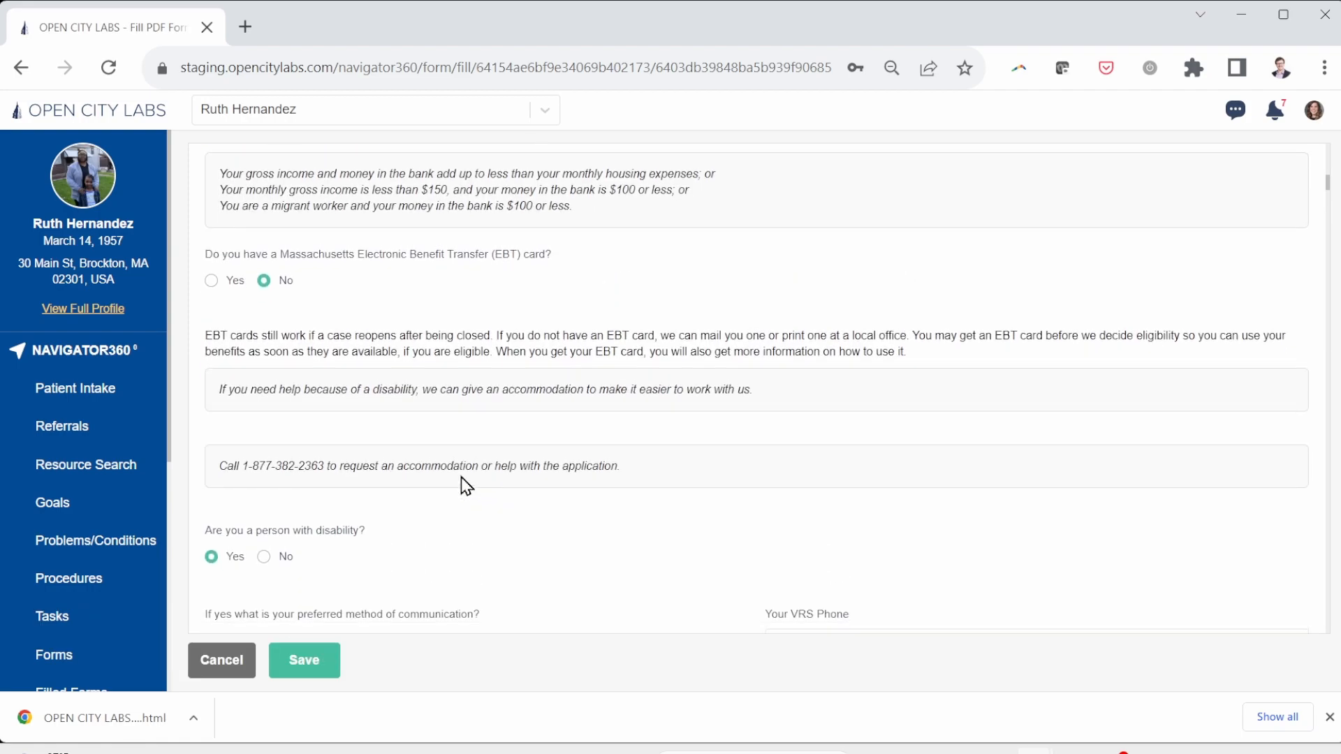
pyautogui.click(313, 670)
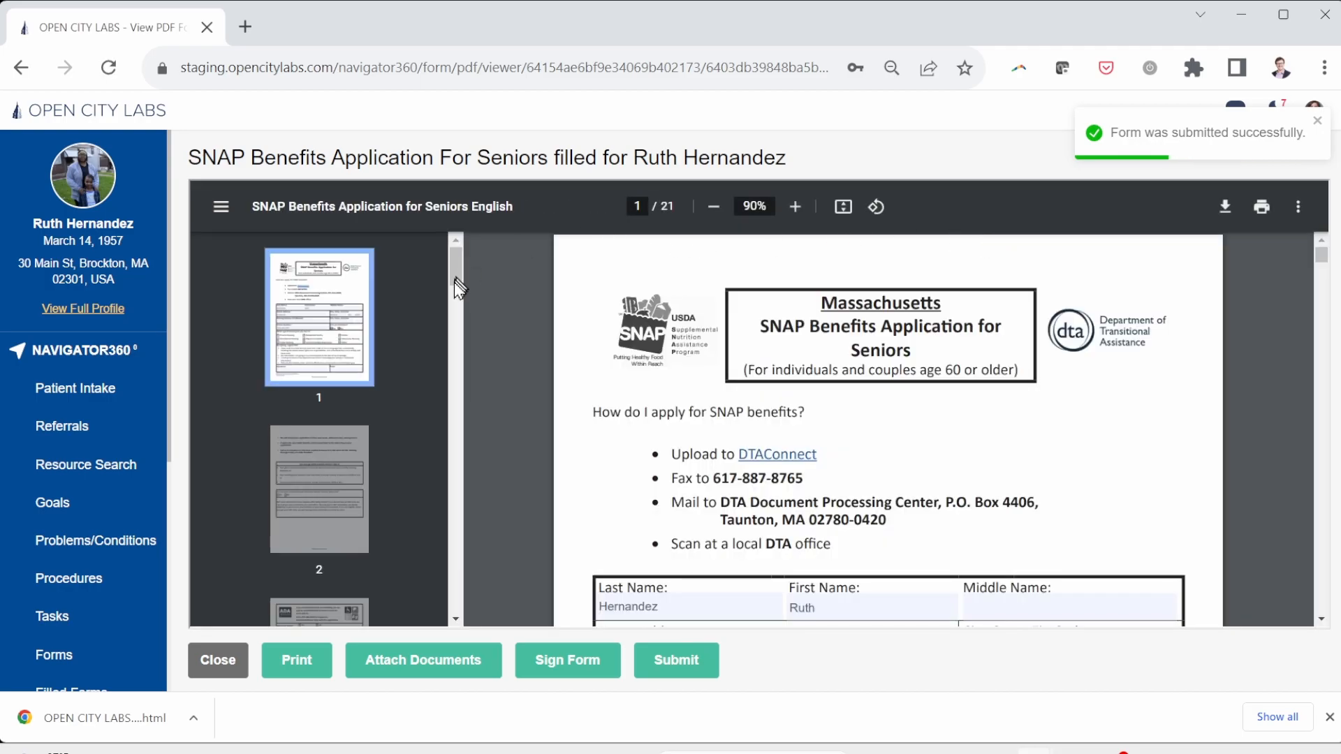
# Step: Scroll through page 1 of the submitted 21-page application PDF to check the filled-in name and address
pyautogui.scroll(-1, 738, 452)
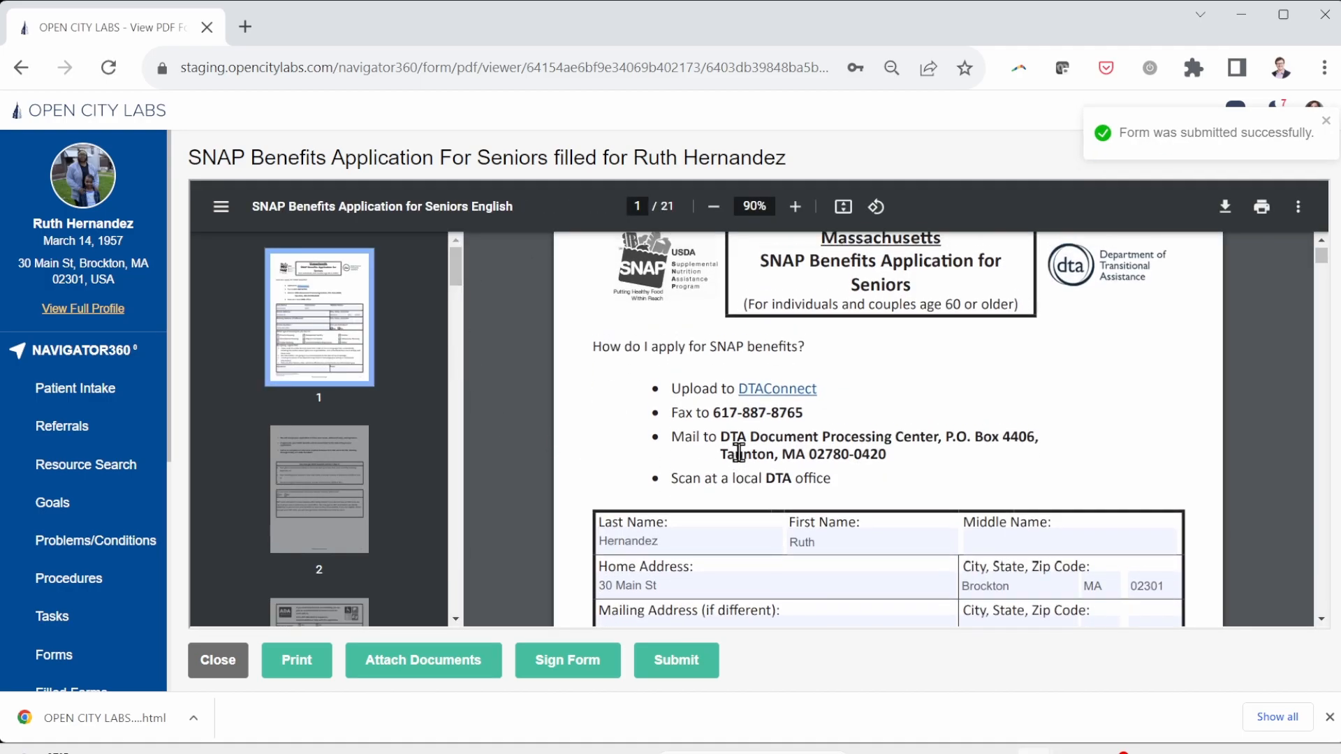
pyautogui.scroll(-1, 738, 452)
pyautogui.scroll(-1, 738, 452)
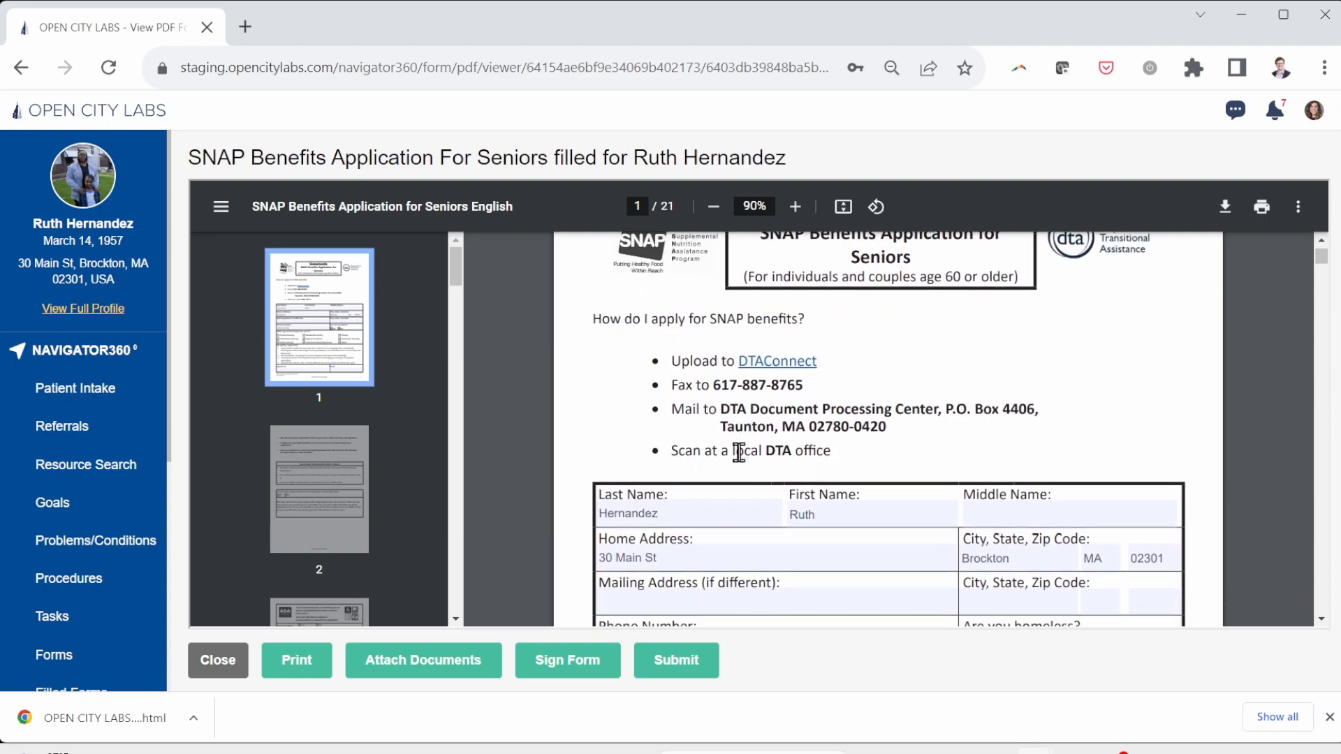
pyautogui.scroll(1, 738, 453)
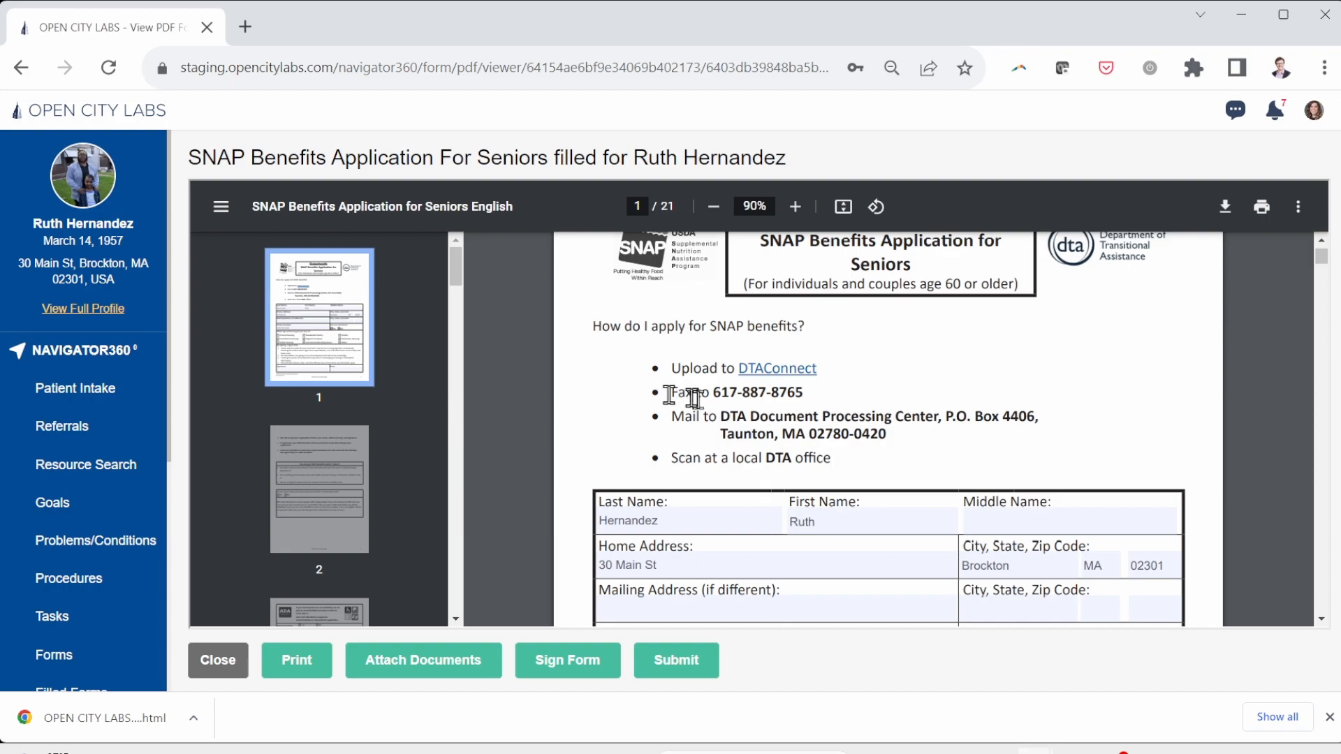
# Step: Submit the SNAP application and set the referral category to Food Insecurity
pyautogui.scroll(-1, 865, 509)
pyautogui.scroll(1, 865, 510)
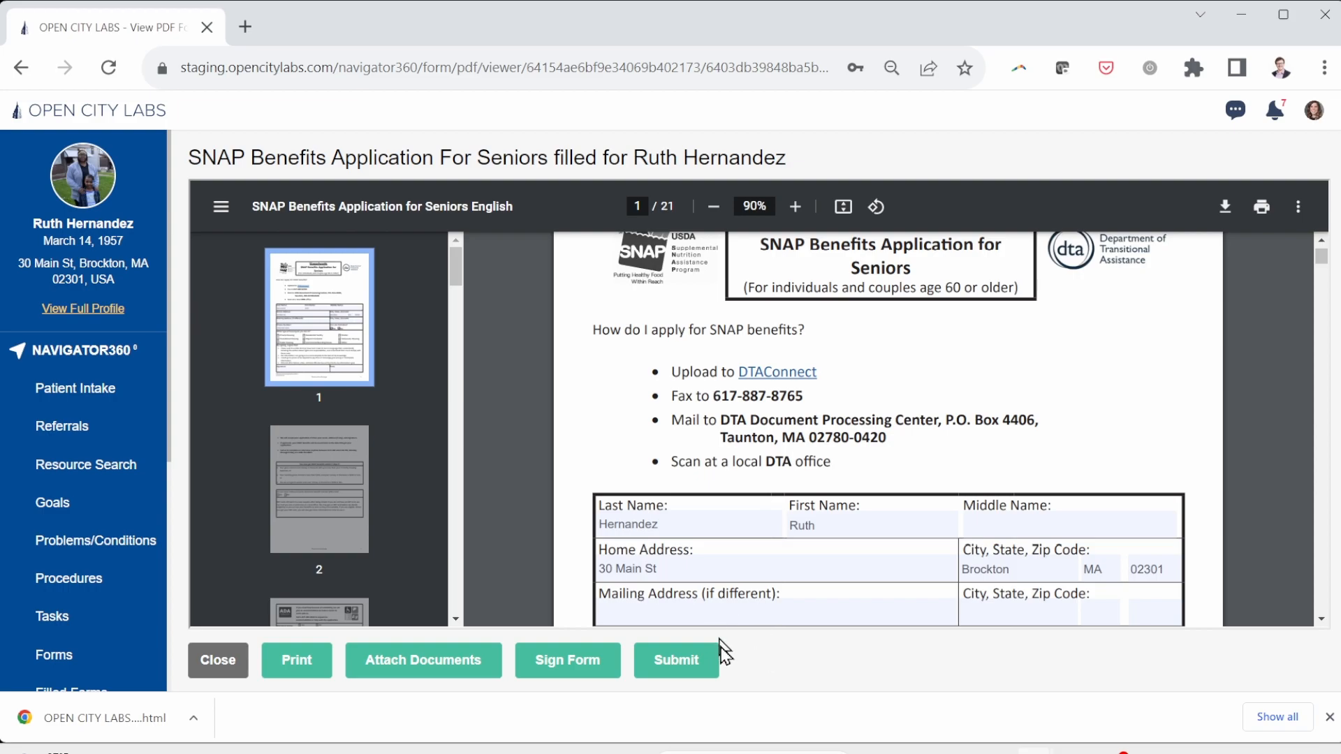
pyautogui.click(700, 662)
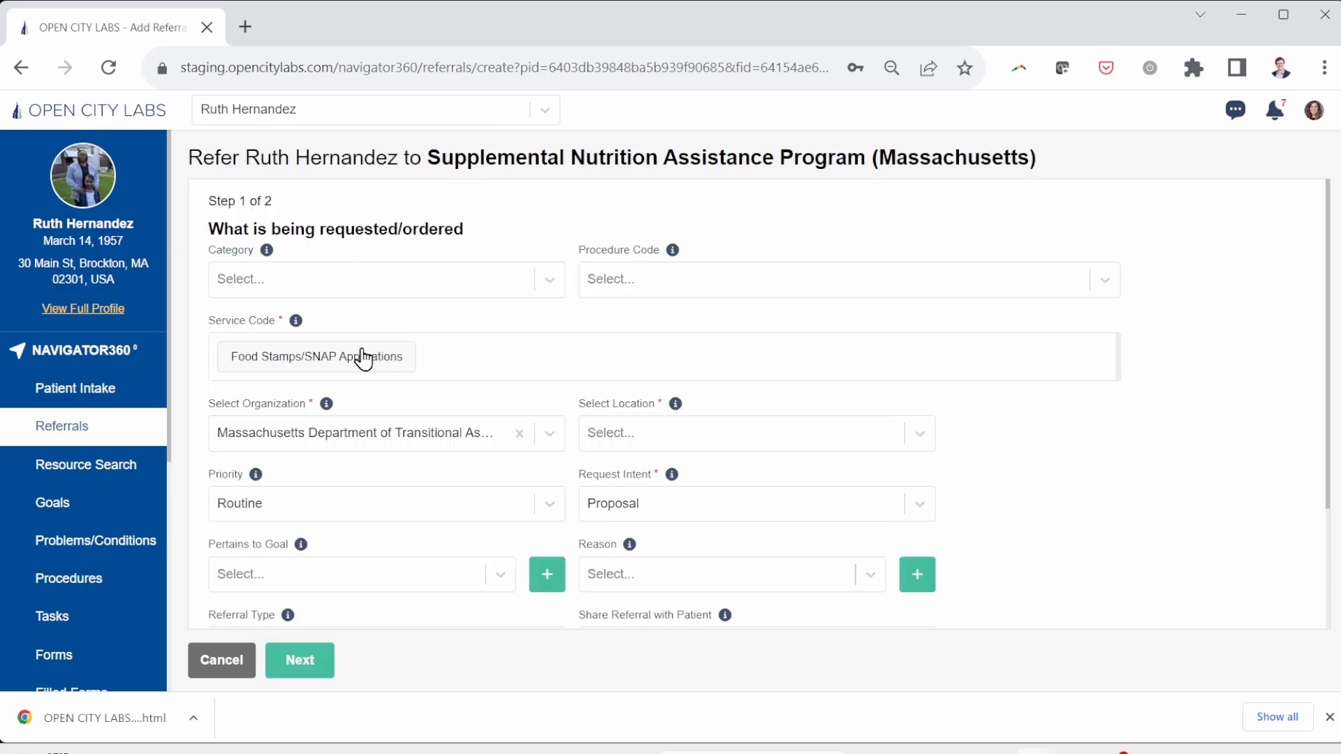
pyautogui.click(386, 283)
pyautogui.write('Food')
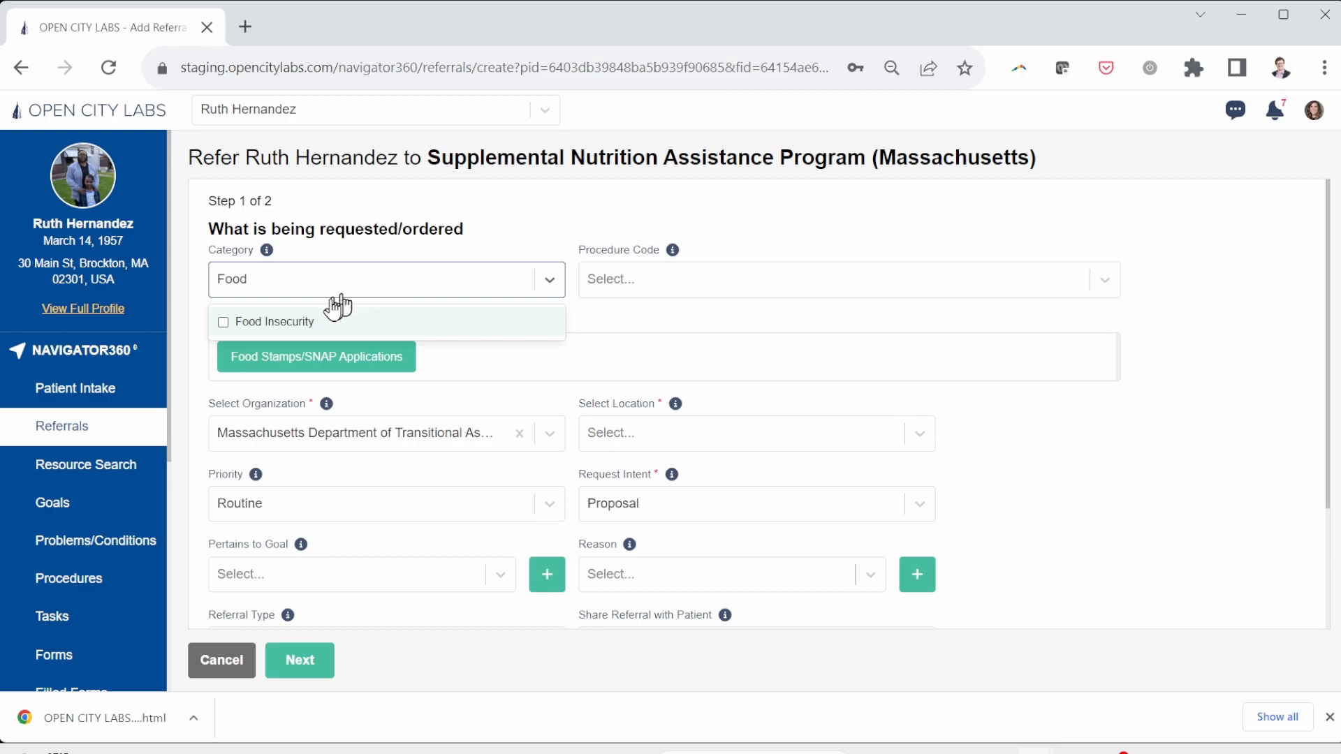
pyautogui.click(297, 321)
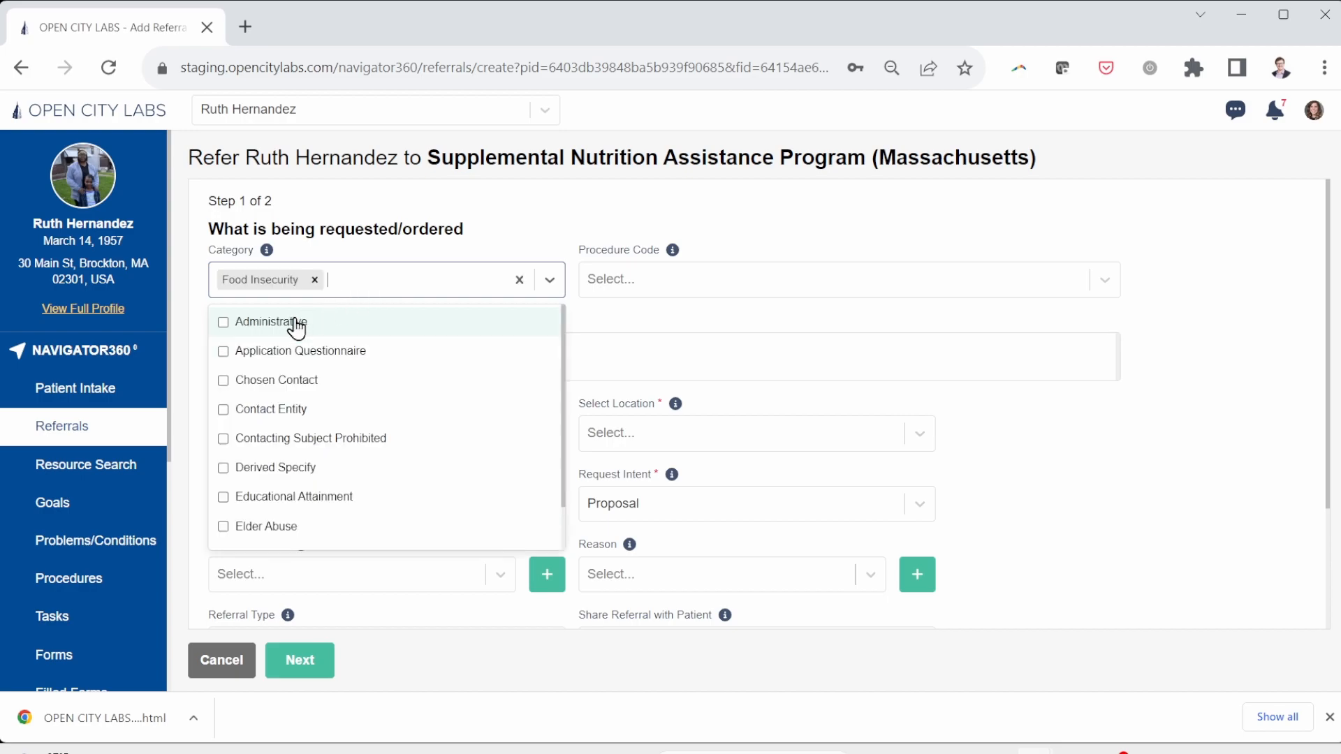
pyautogui.click(605, 324)
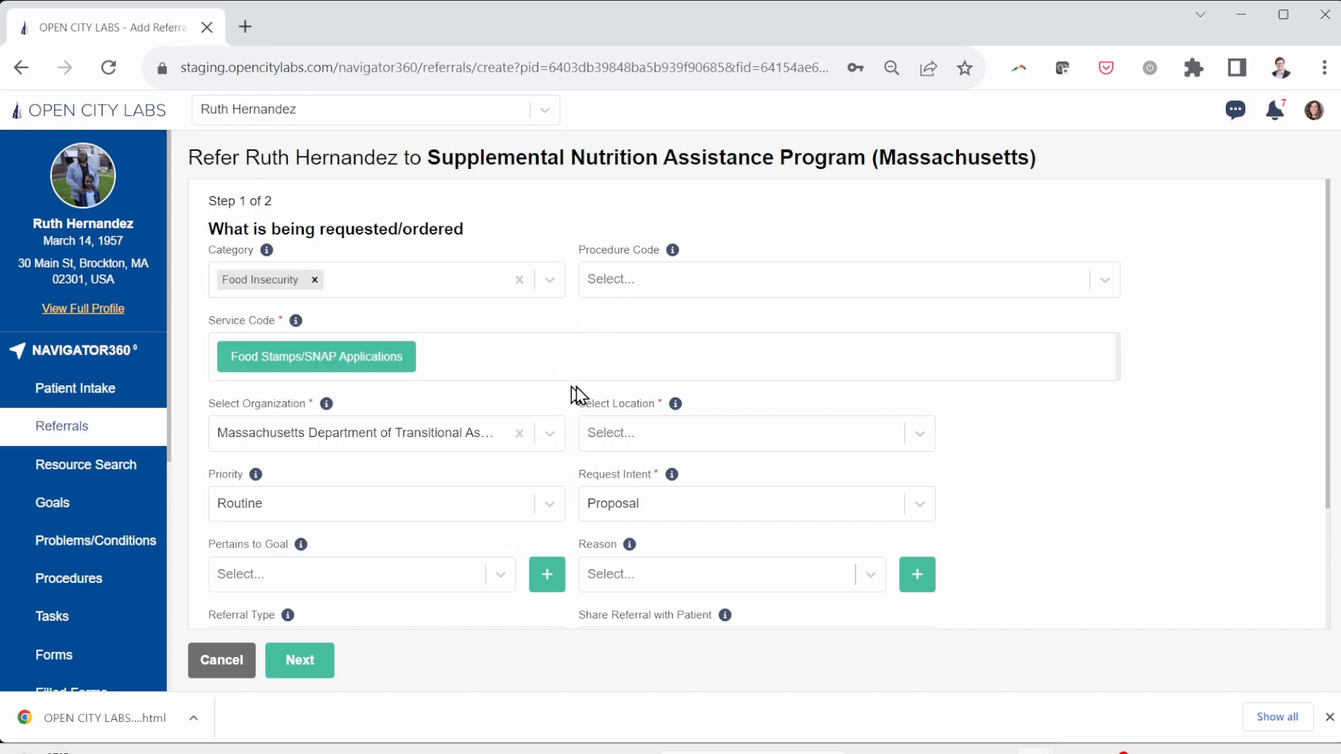
# Step: Choose DTA Brockton Transitional Assistance Office as the referral location and continue to step 2
pyautogui.click(613, 436)
pyautogui.click(611, 506)
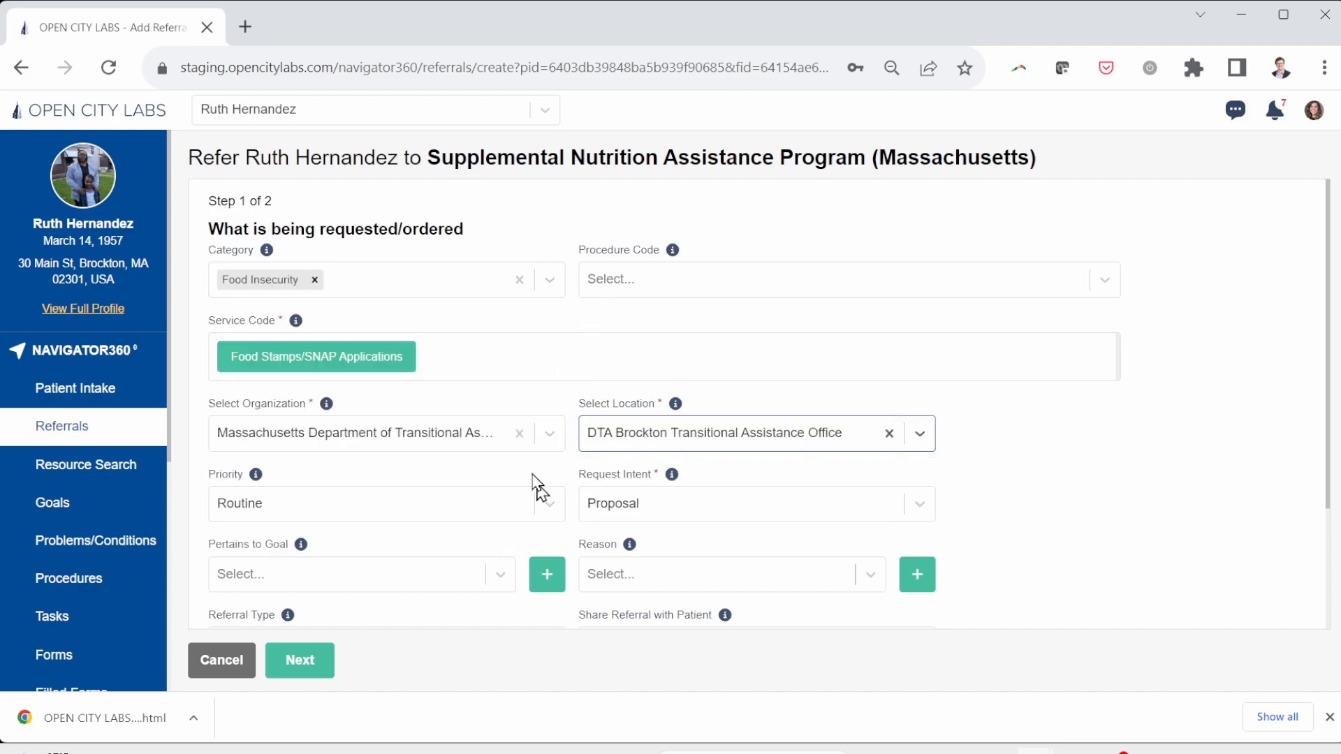
pyautogui.scroll(-2, 523, 395)
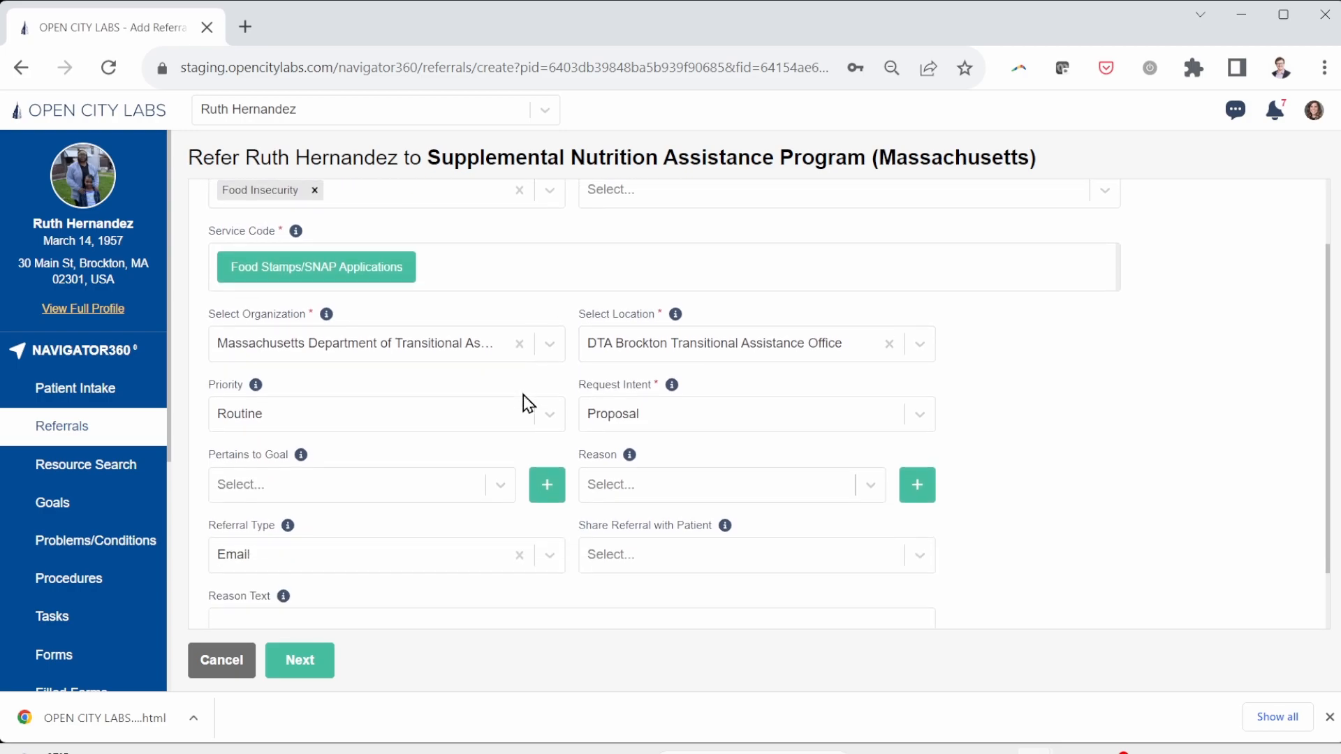
pyautogui.scroll(-1, 437, 444)
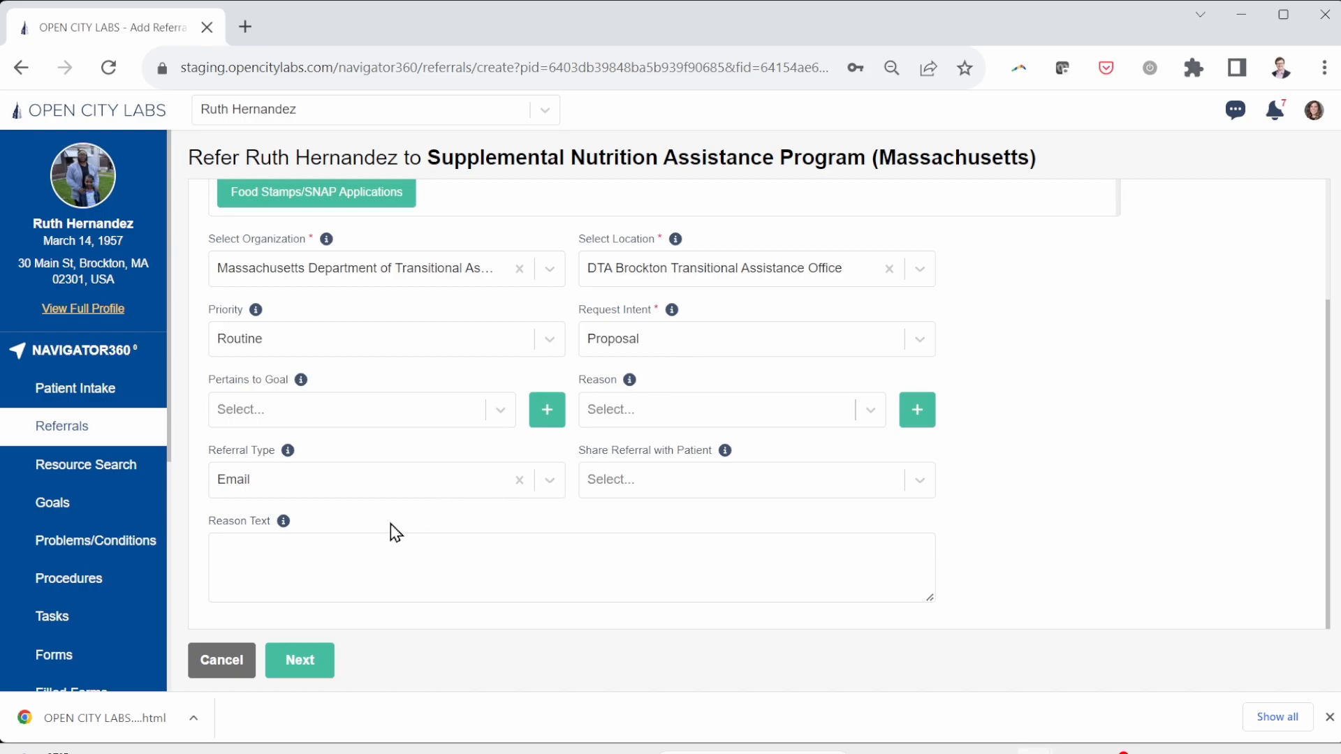
pyautogui.click(300, 668)
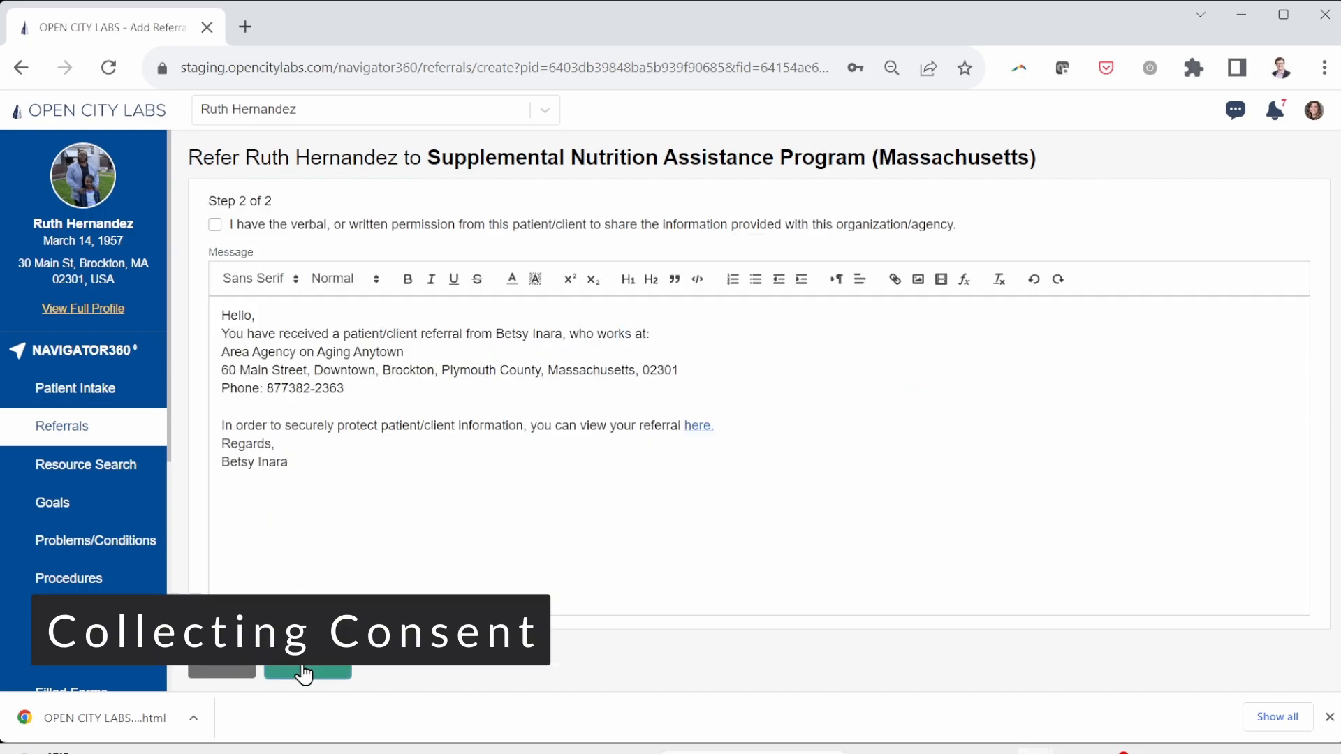
# Step: Record the patient's sharing consent, add a blank message line, and submit the SNAP referral
pyautogui.click(216, 224)
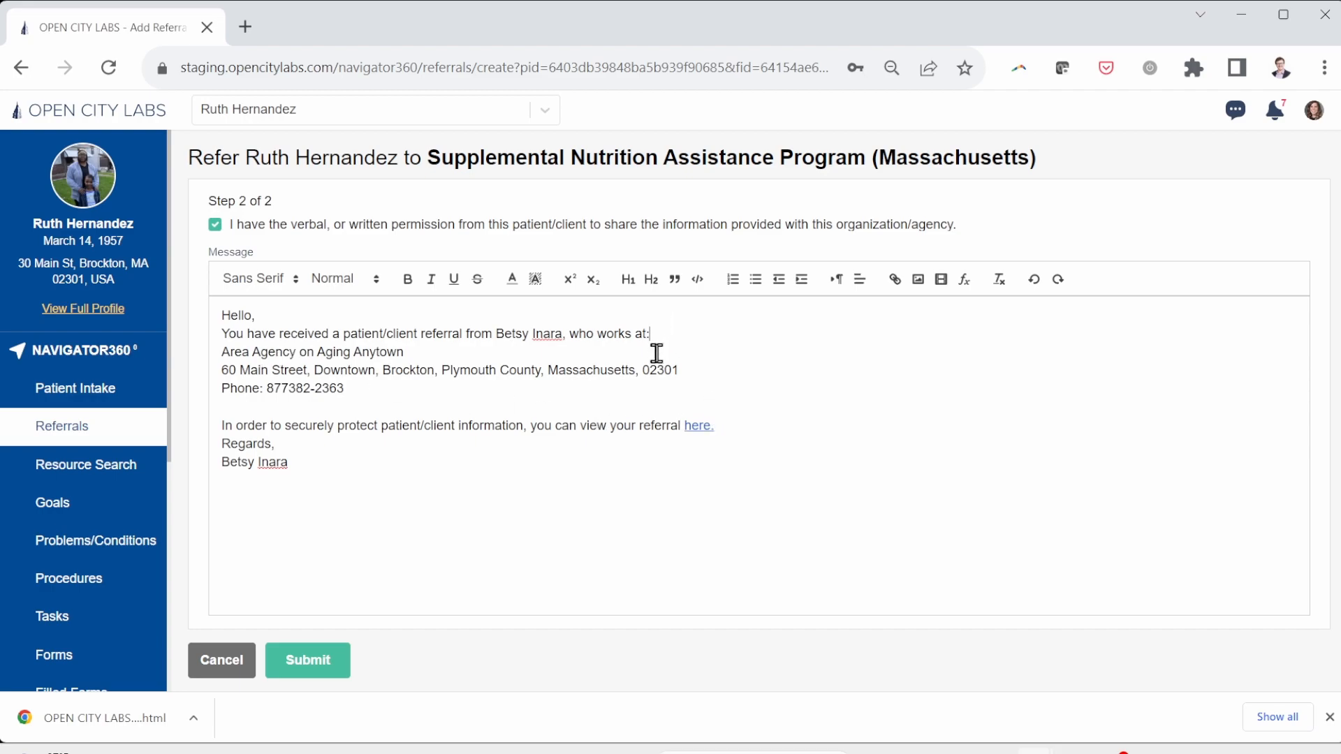
pyautogui.press('Return')
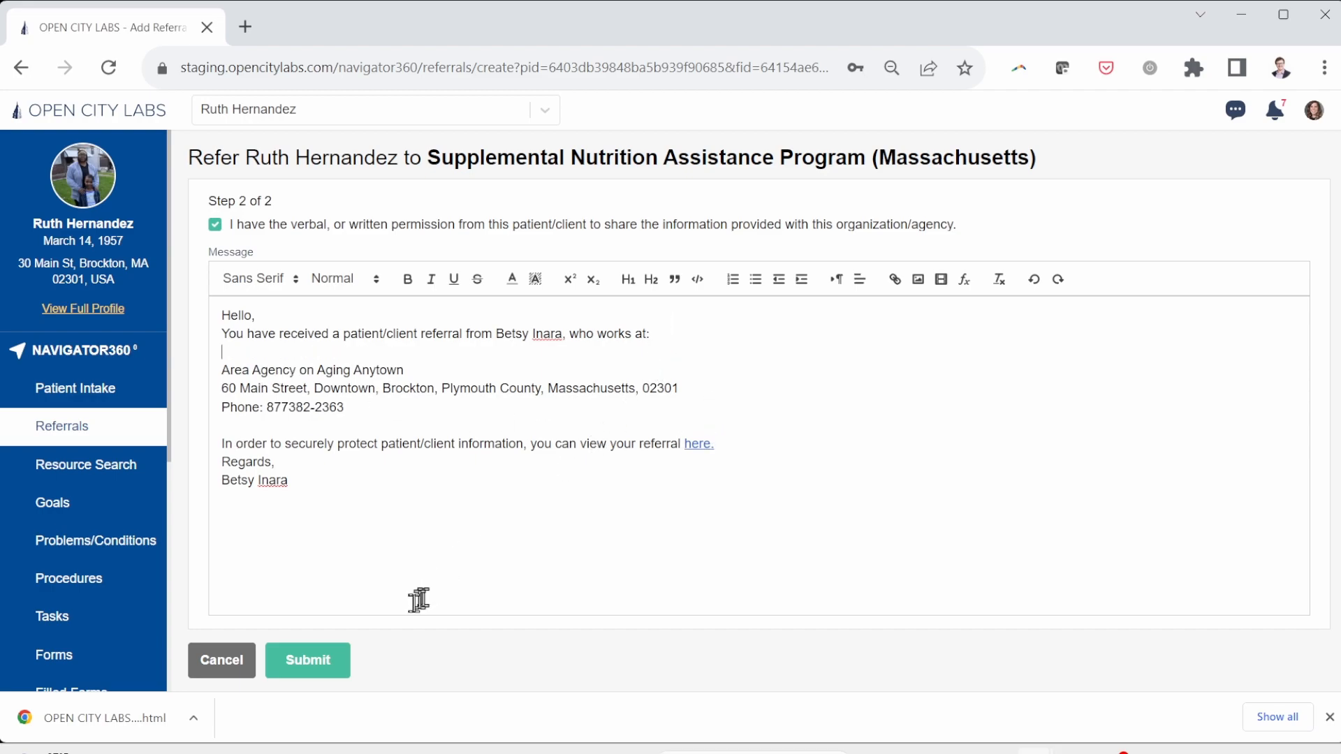
pyautogui.click(333, 655)
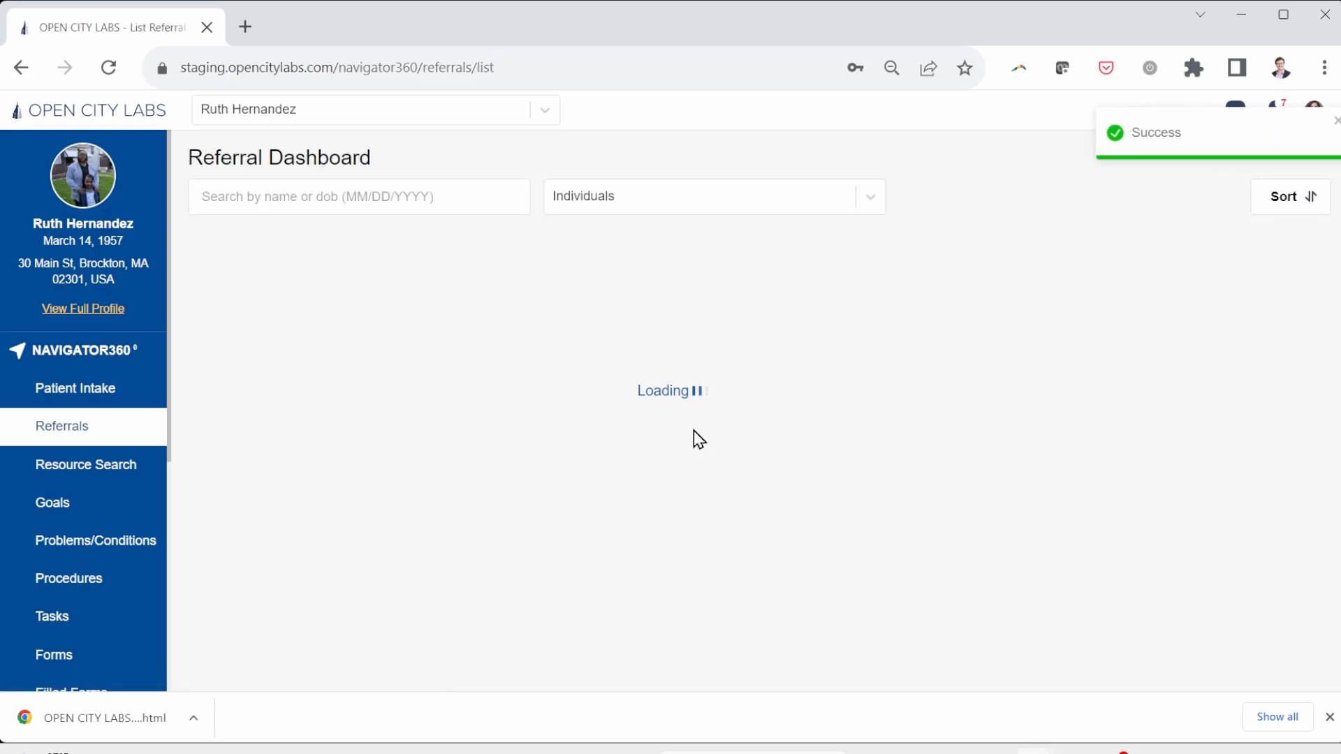
# Step: Open the new SNAP referral, then log out of the case manager account
pyautogui.click(874, 292)
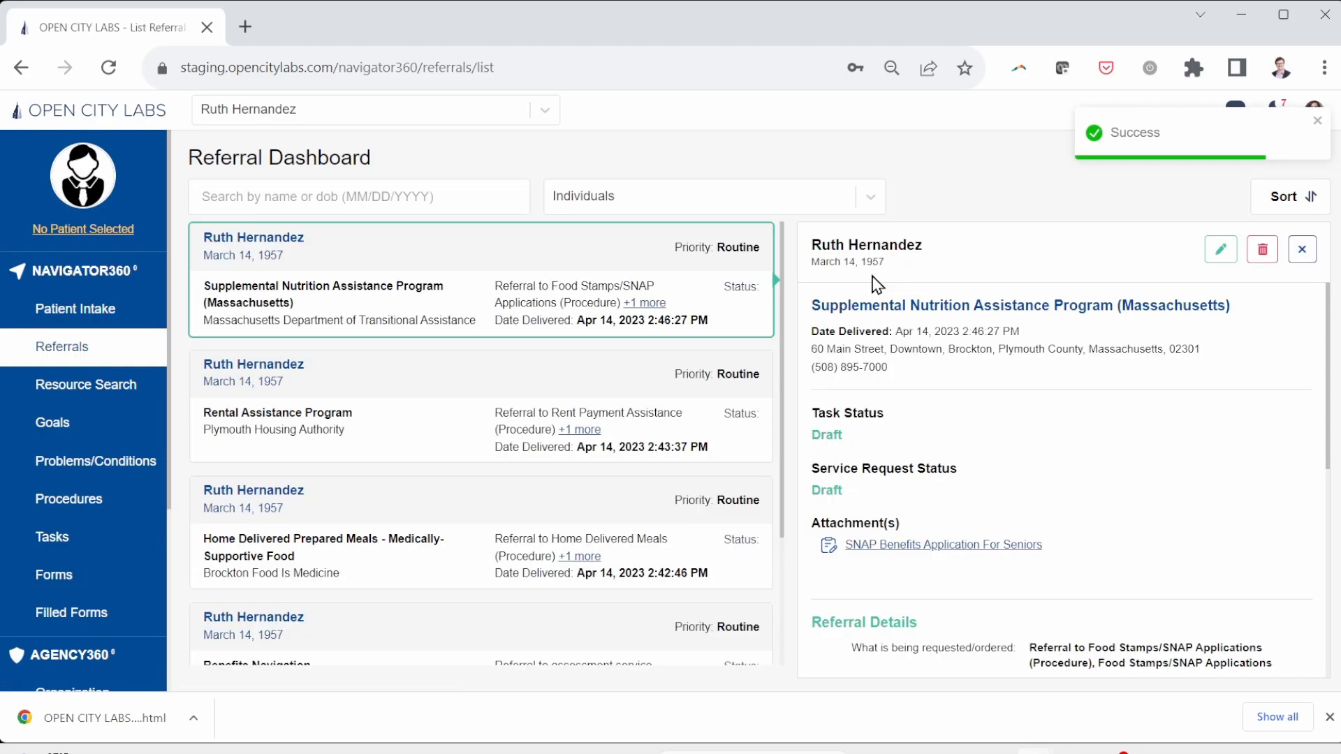
pyautogui.click(1314, 110)
pyautogui.click(1184, 336)
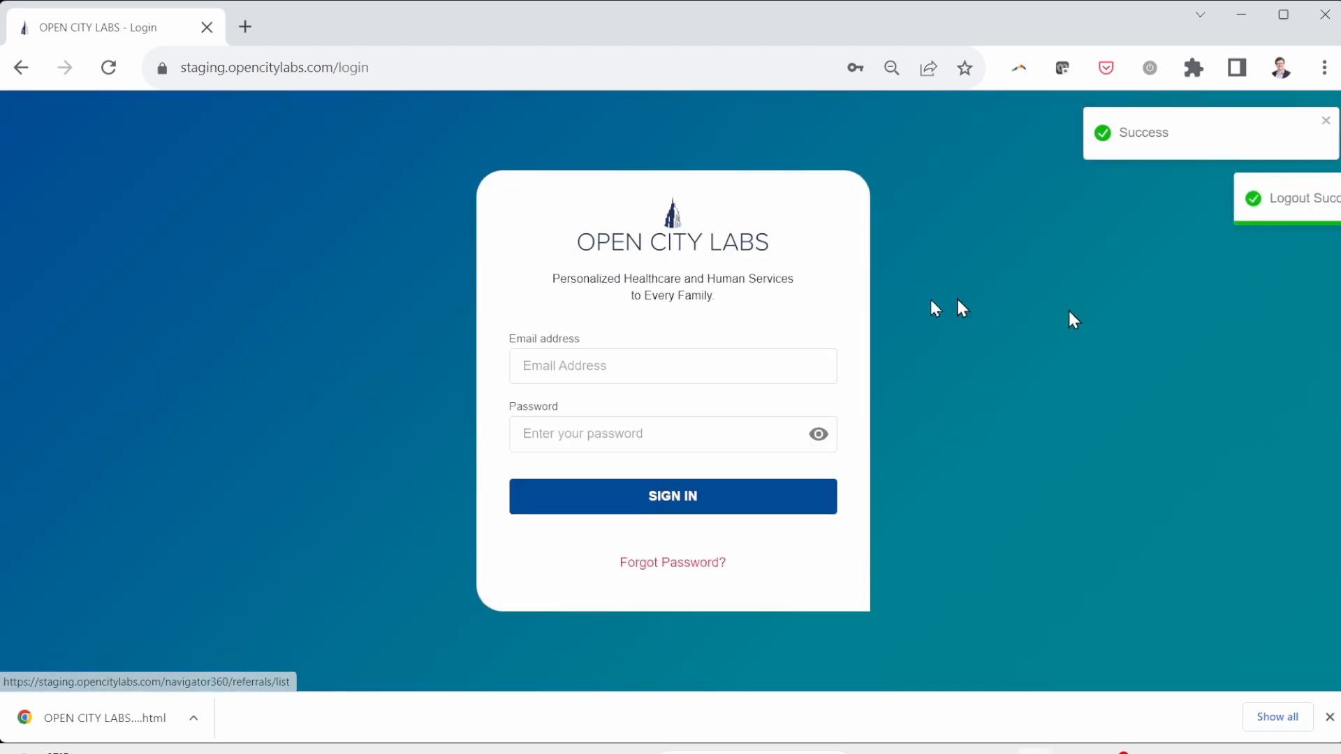
# Step: Sign in using the saved DTA staff login
pyautogui.click(629, 370)
pyautogui.hotkey('ctrl', 'a')
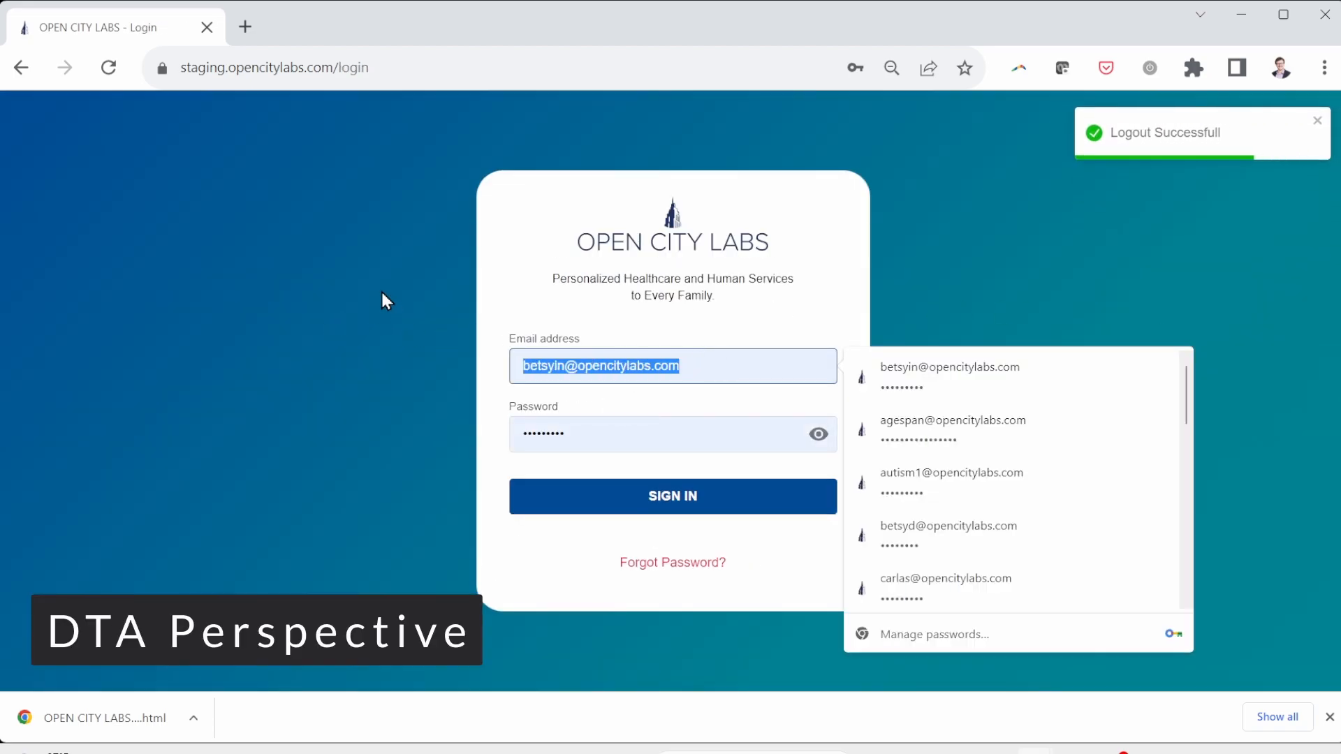
pyautogui.write('dta')
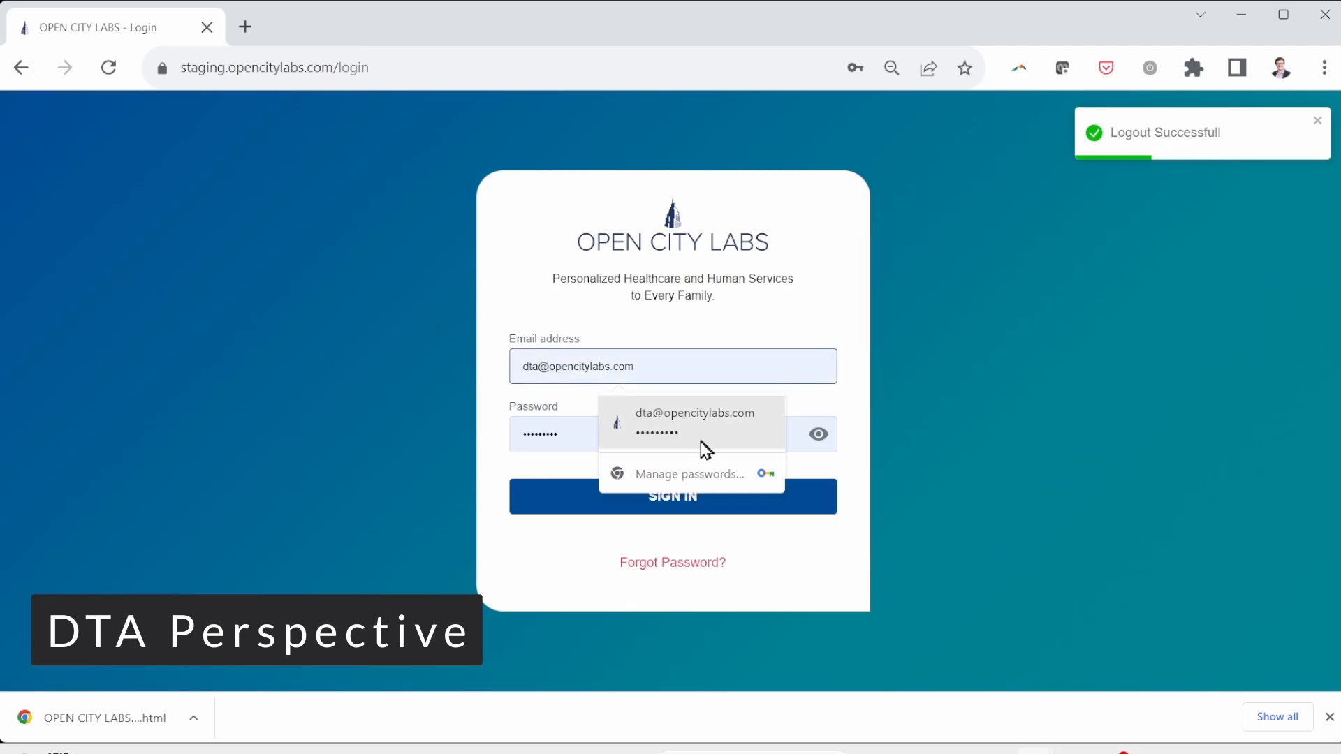
pyautogui.click(686, 434)
pyautogui.click(626, 510)
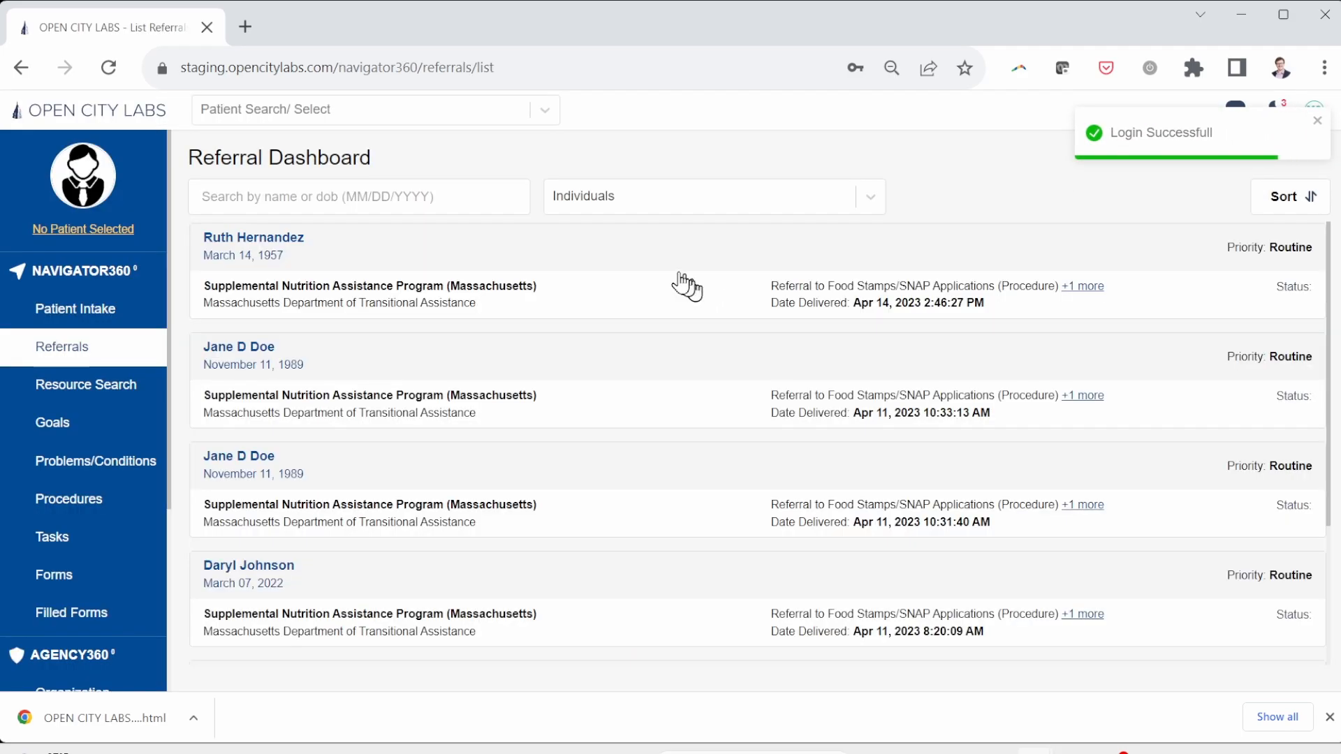
# Step: Open the referral's attached SNAP Benefits Application For Seniors, save it, and close the viewer
pyautogui.click(603, 260)
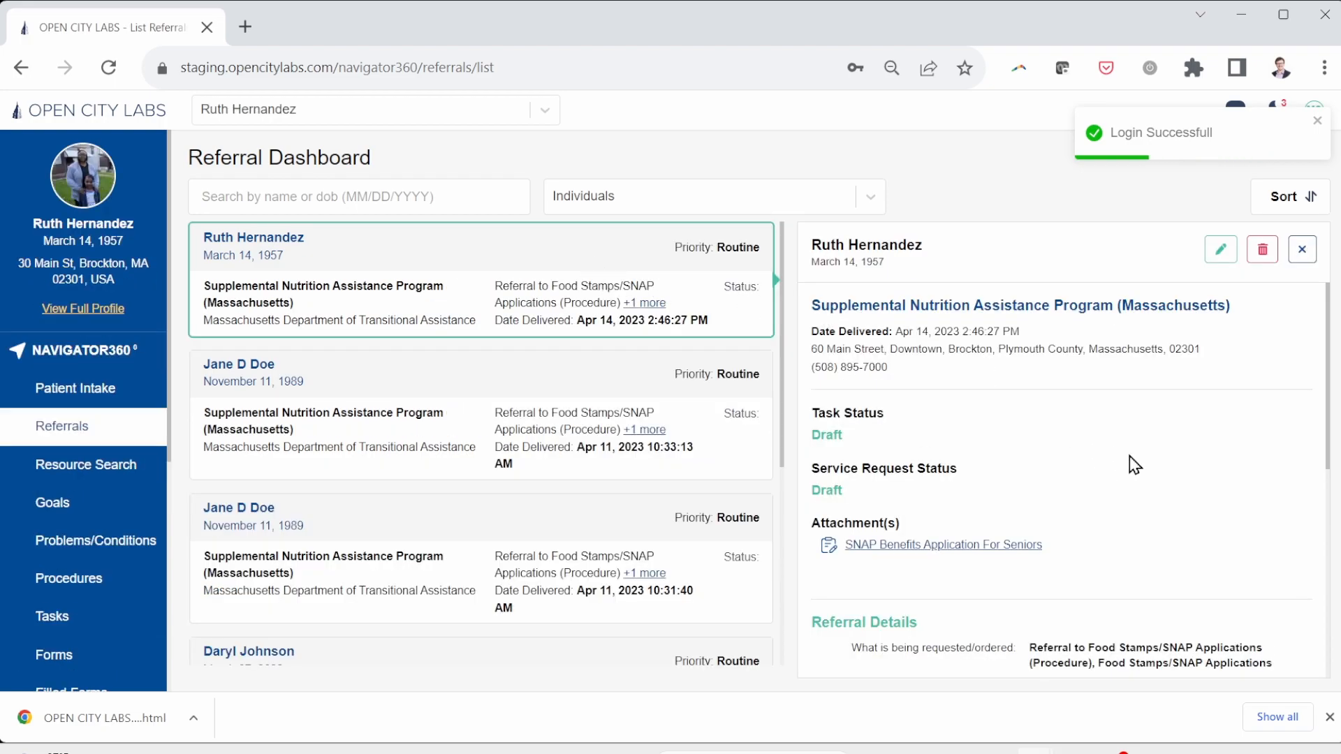
pyautogui.scroll(-1, 1130, 460)
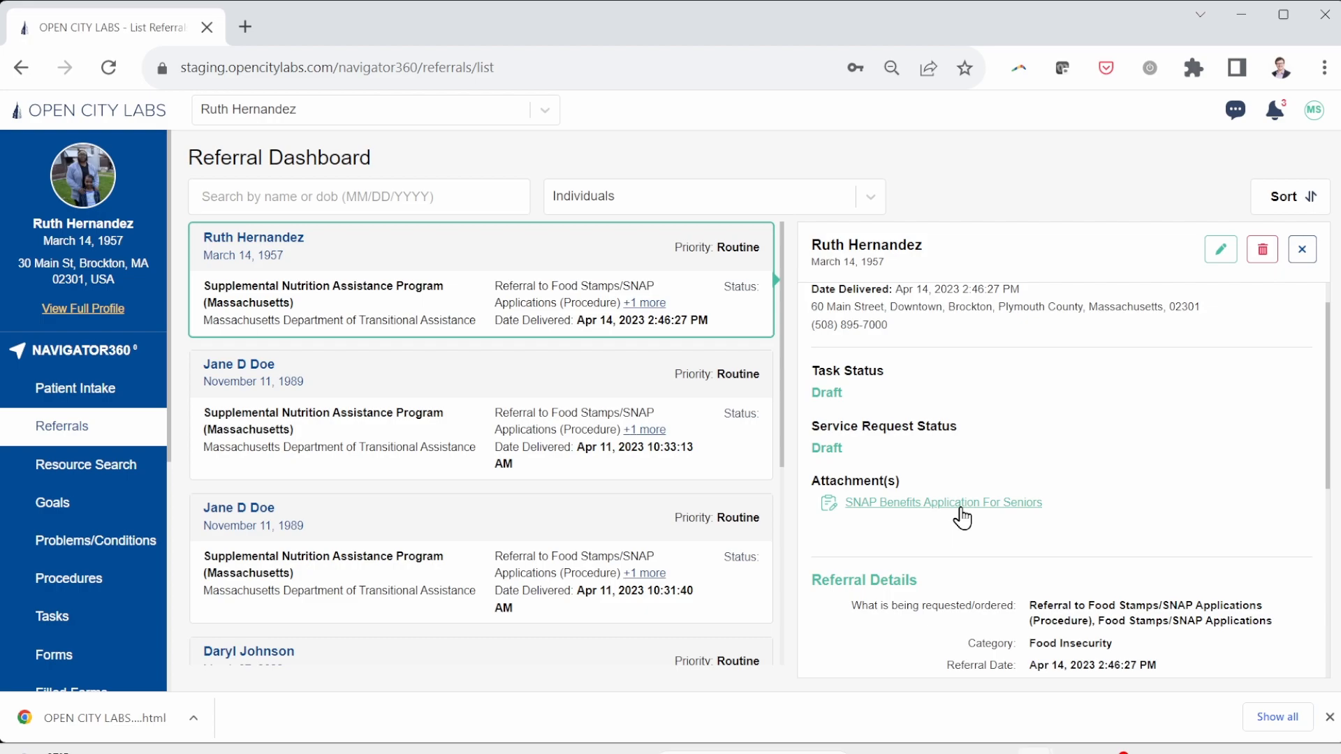
pyautogui.click(960, 509)
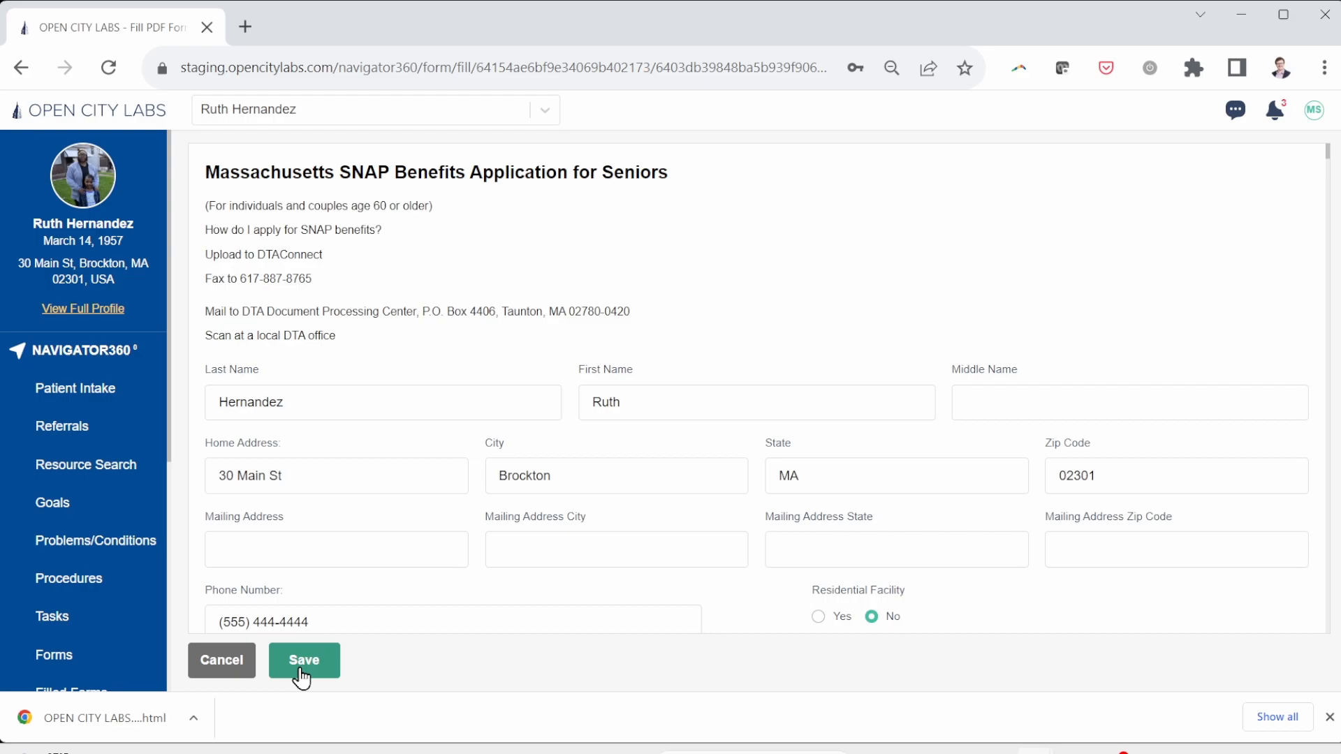
pyautogui.click(302, 671)
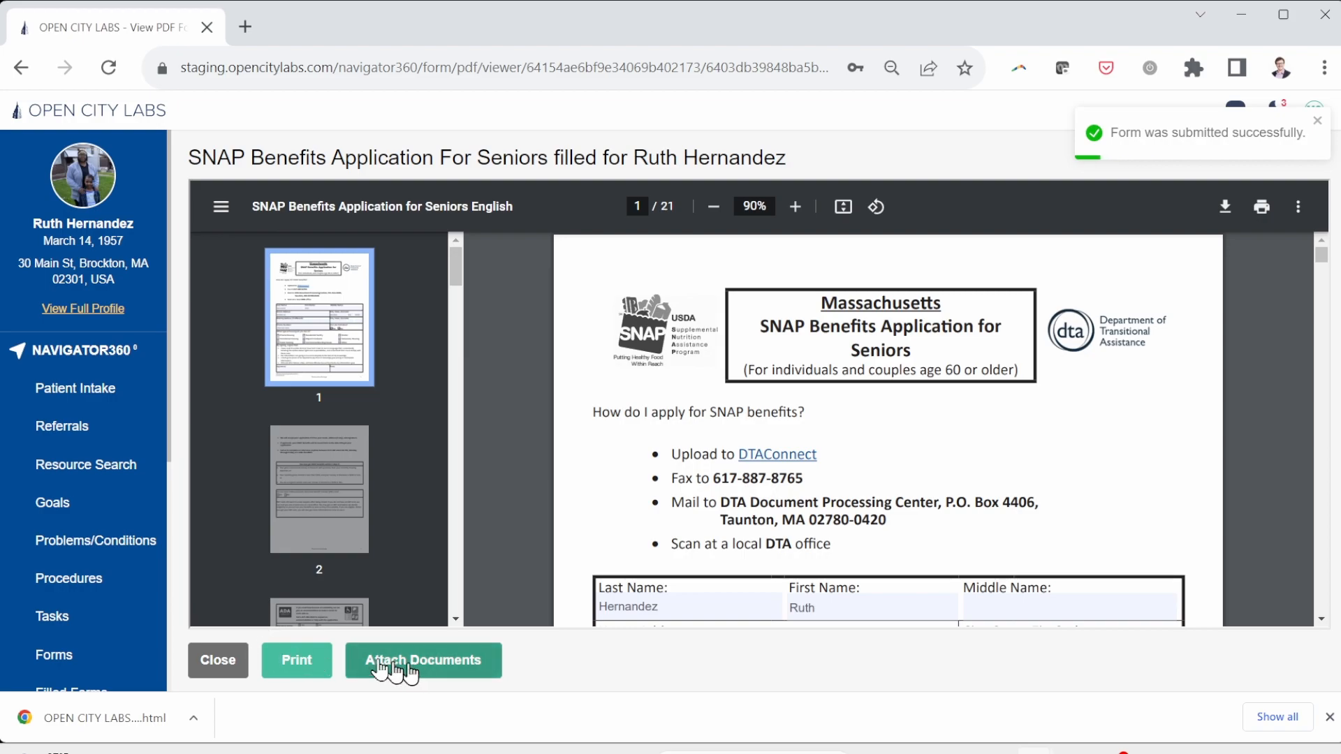
pyautogui.click(222, 670)
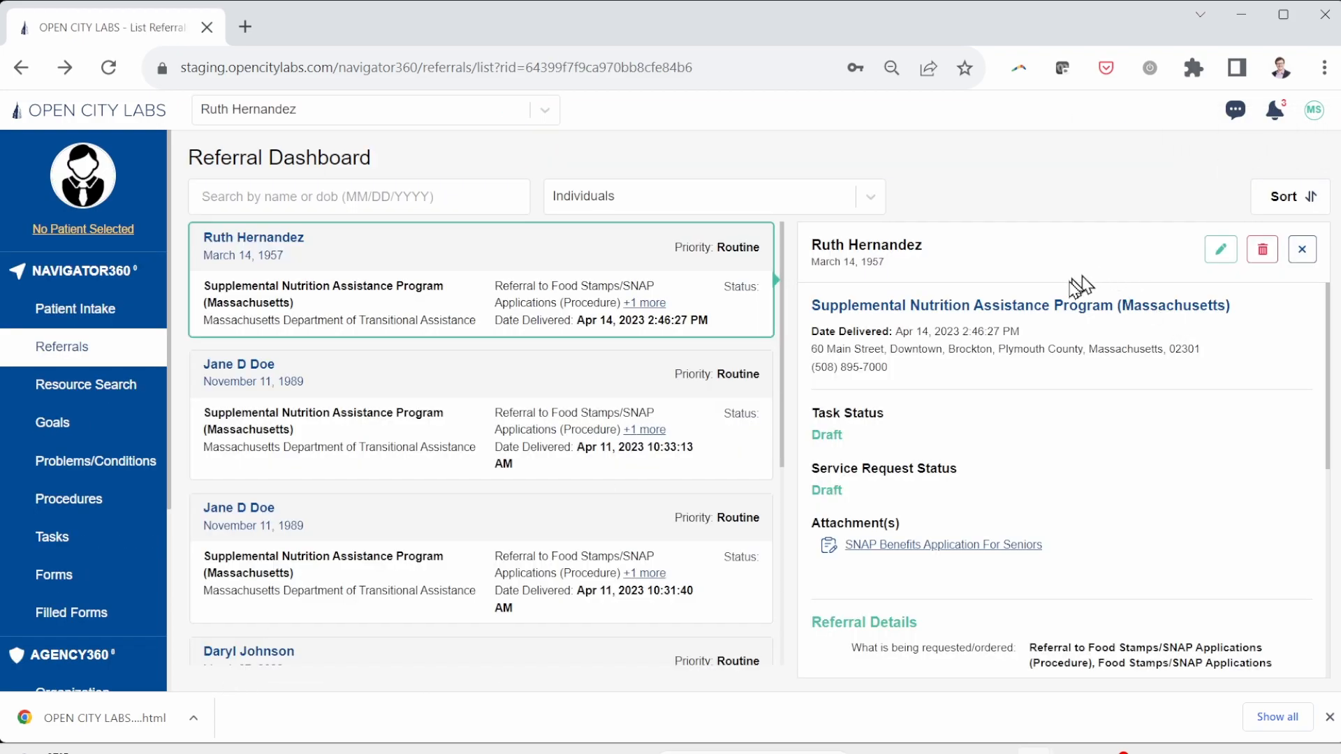
# Step: Set the SNAP referral's Service Request Status to Completed, save it, and log out
pyautogui.click(1220, 253)
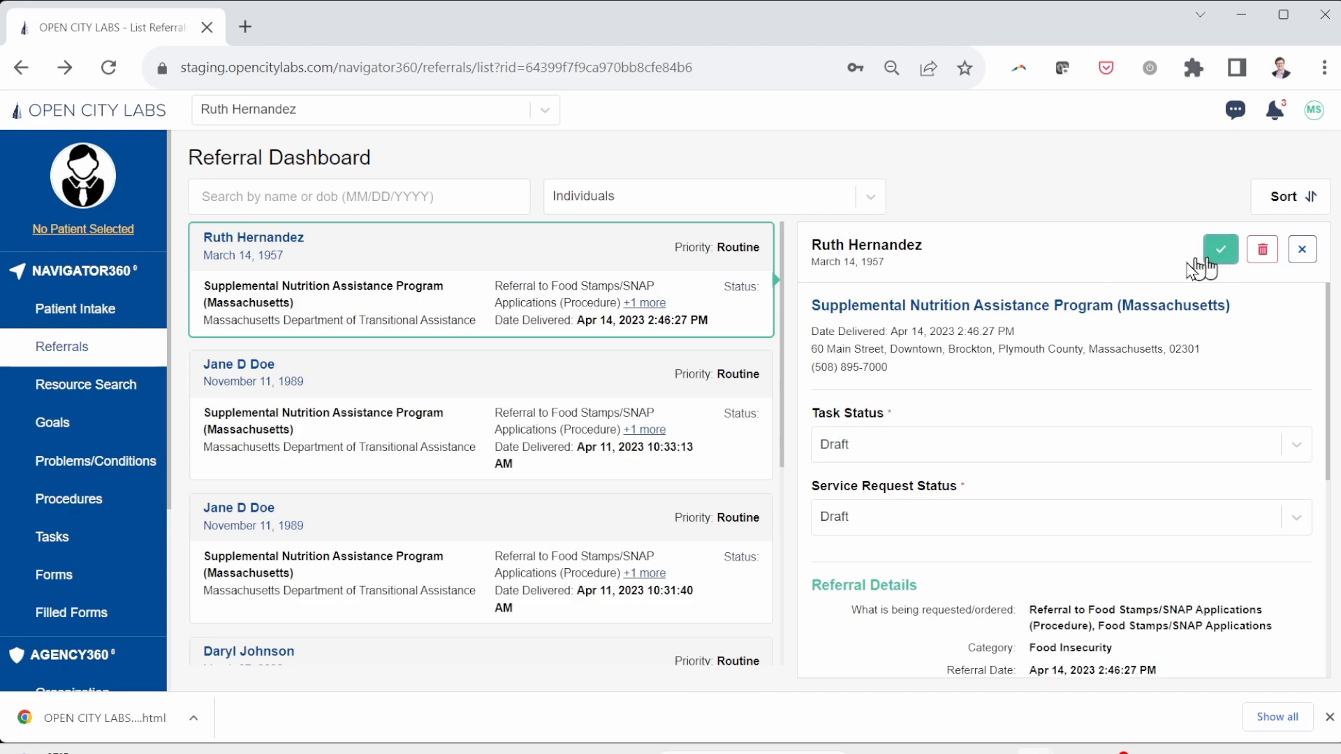
pyautogui.click(1008, 525)
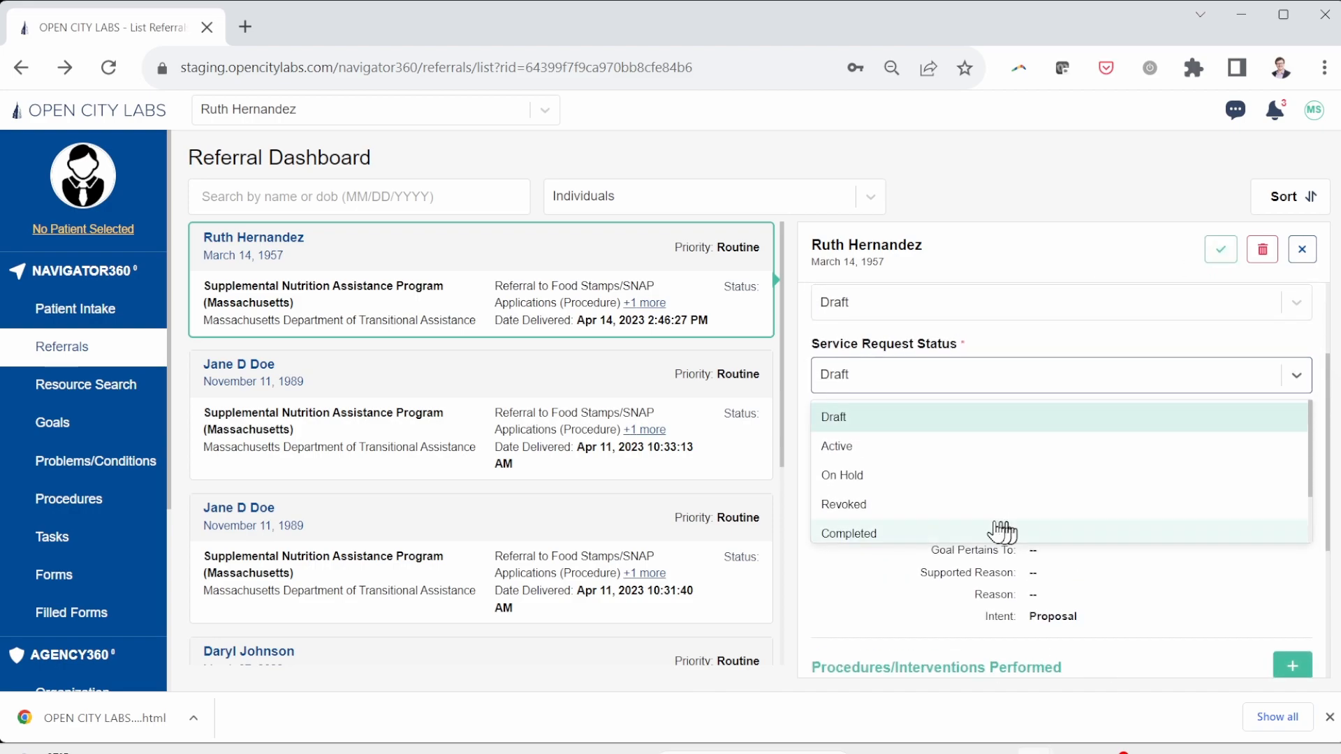
pyautogui.click(923, 533)
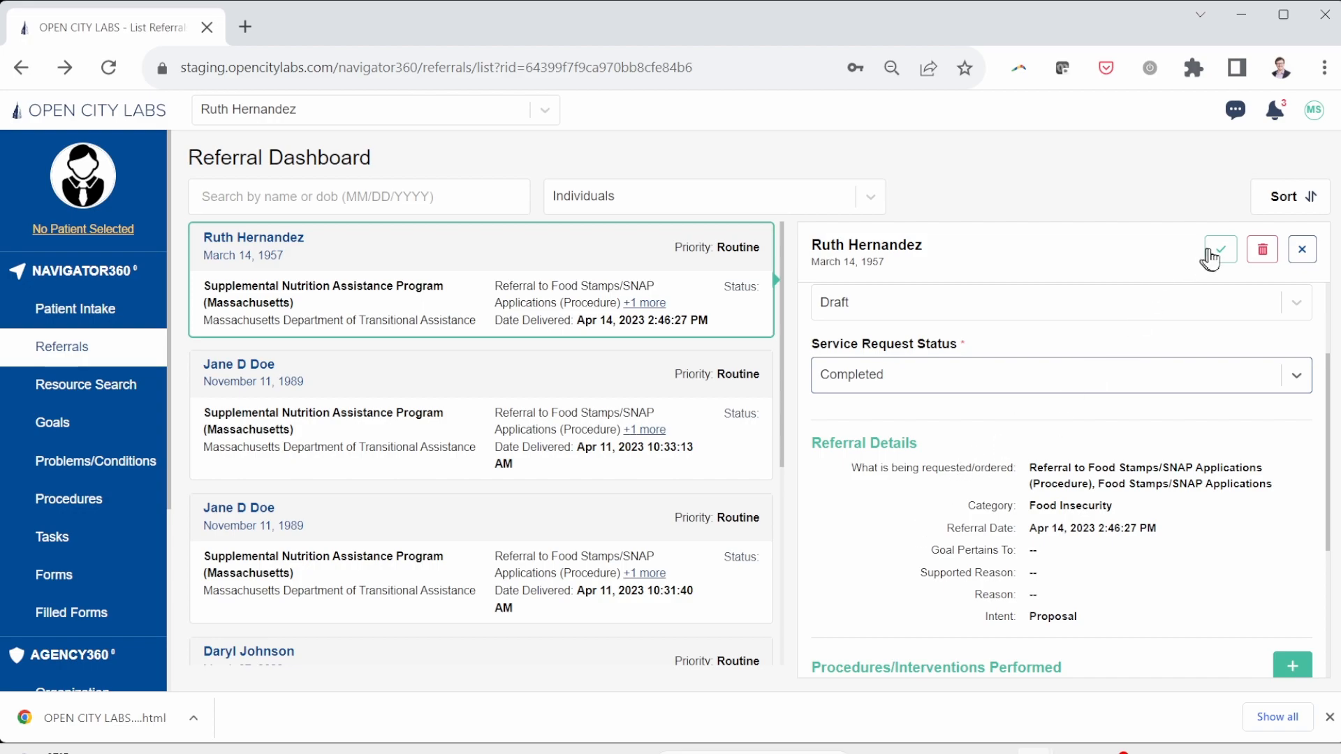
pyautogui.click(1210, 253)
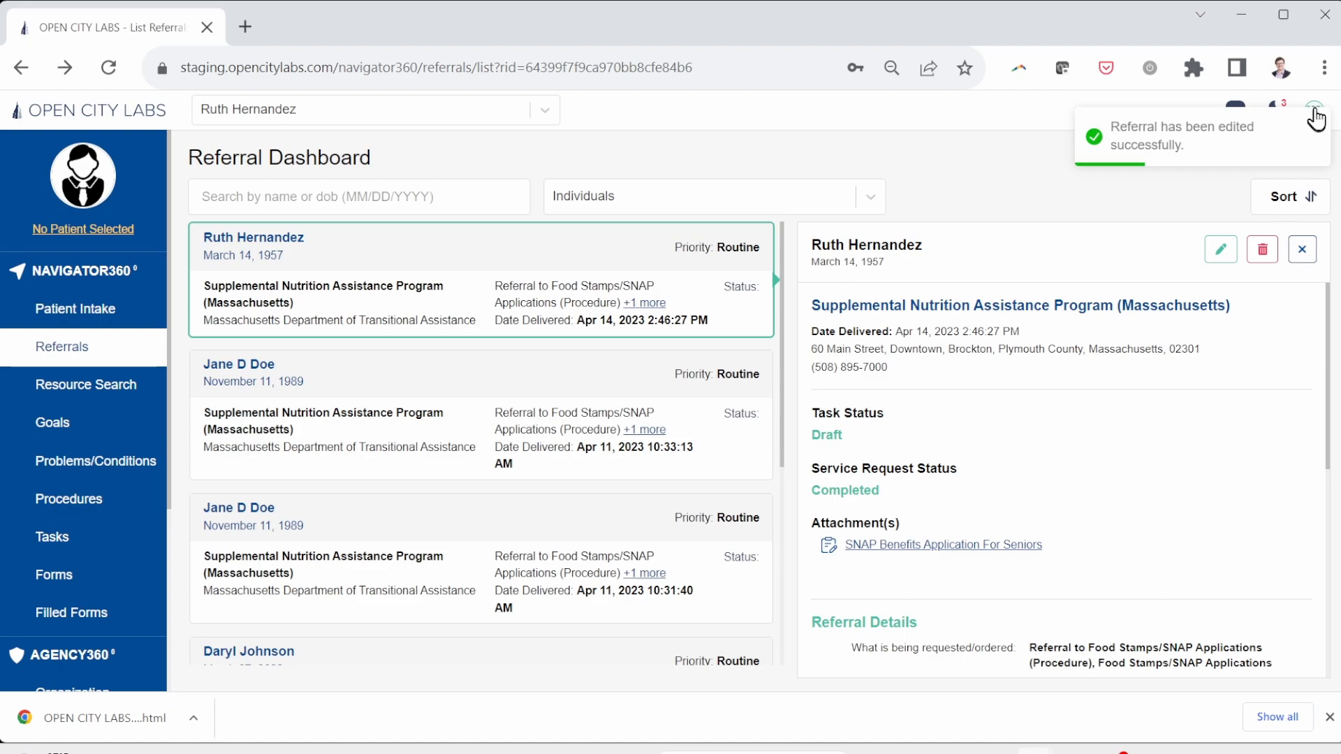
pyautogui.click(1316, 119)
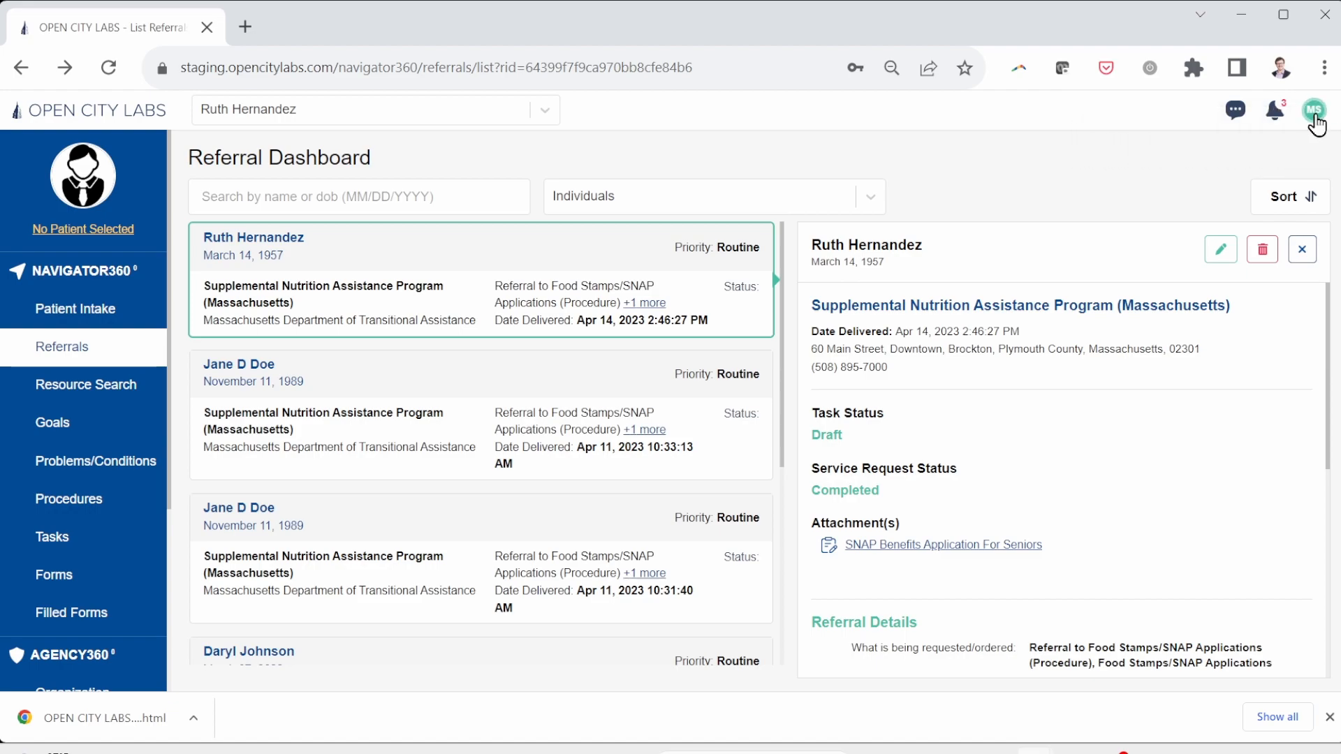
pyautogui.click(1316, 112)
pyautogui.click(1184, 353)
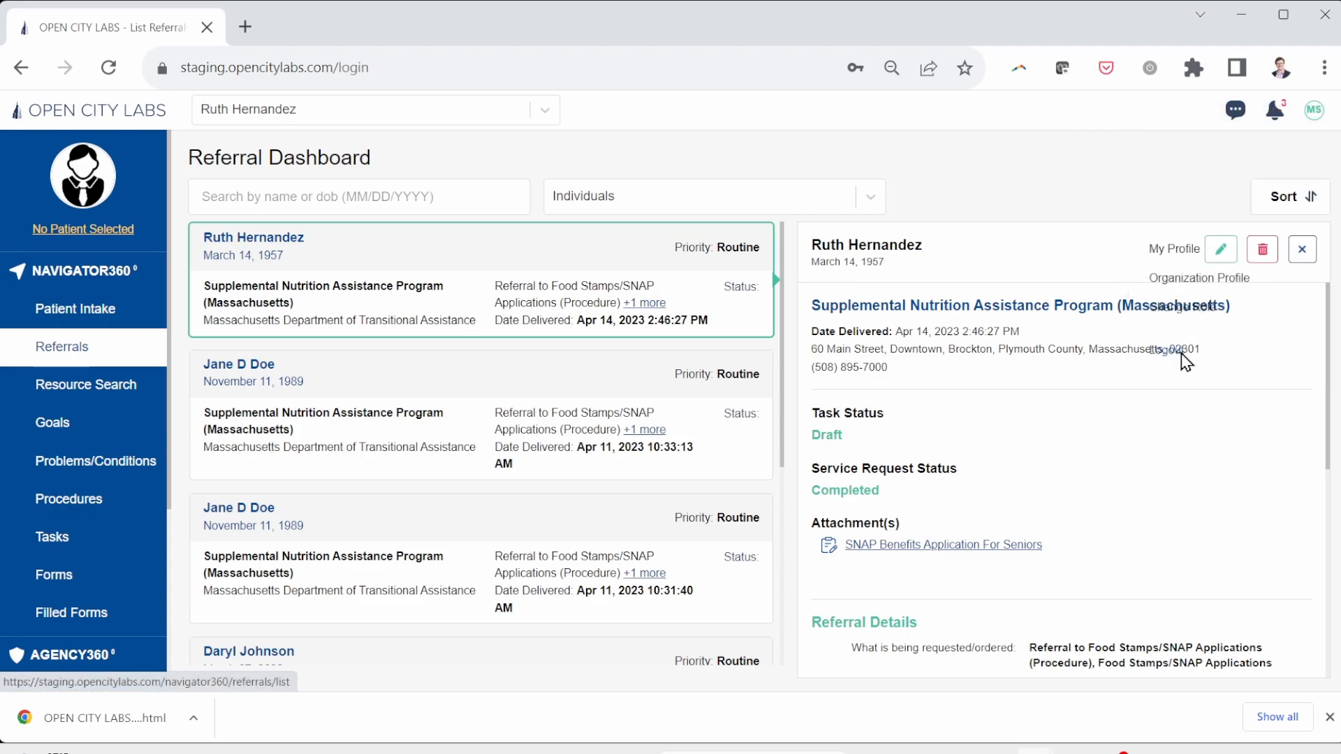
# Step: Sign in with the other saved staff login and open the patient's SNAP referral
pyautogui.moveTo(676, 370); pyautogui.dragTo(450, 340)
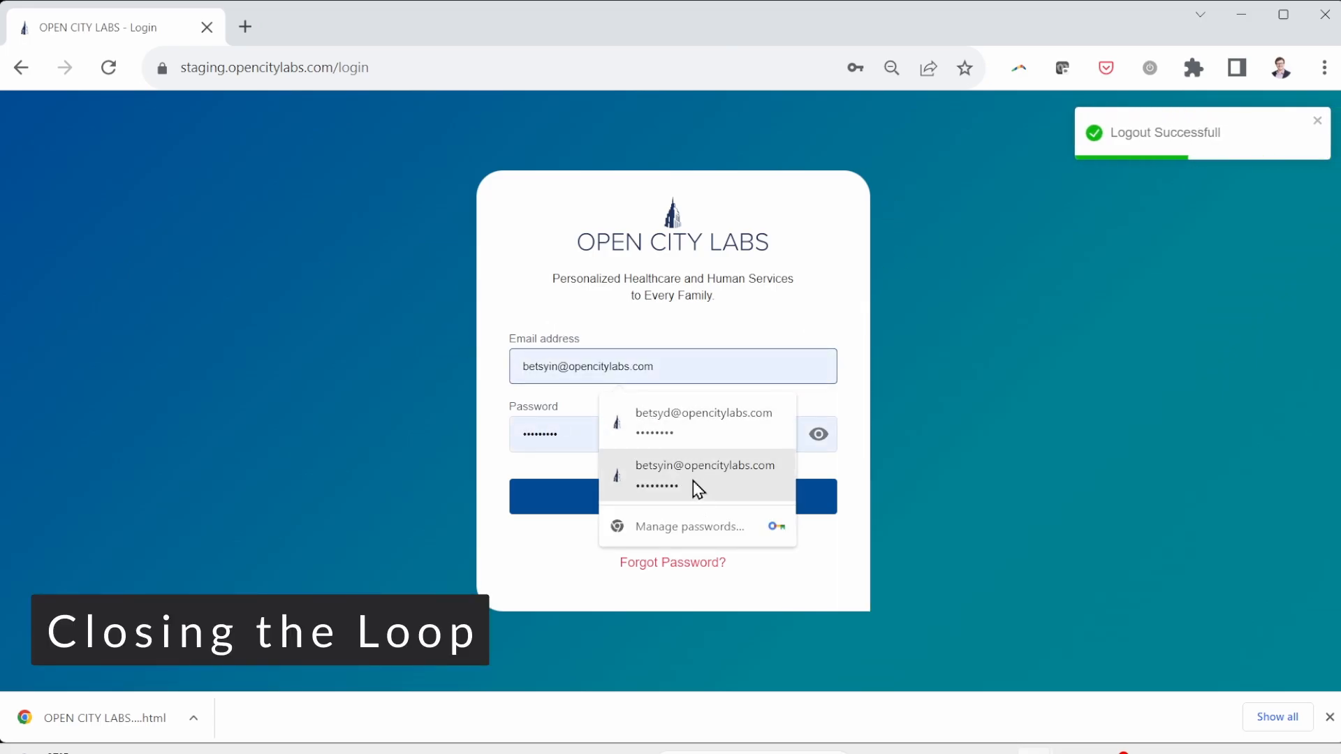
pyautogui.click(693, 481)
pyautogui.click(639, 505)
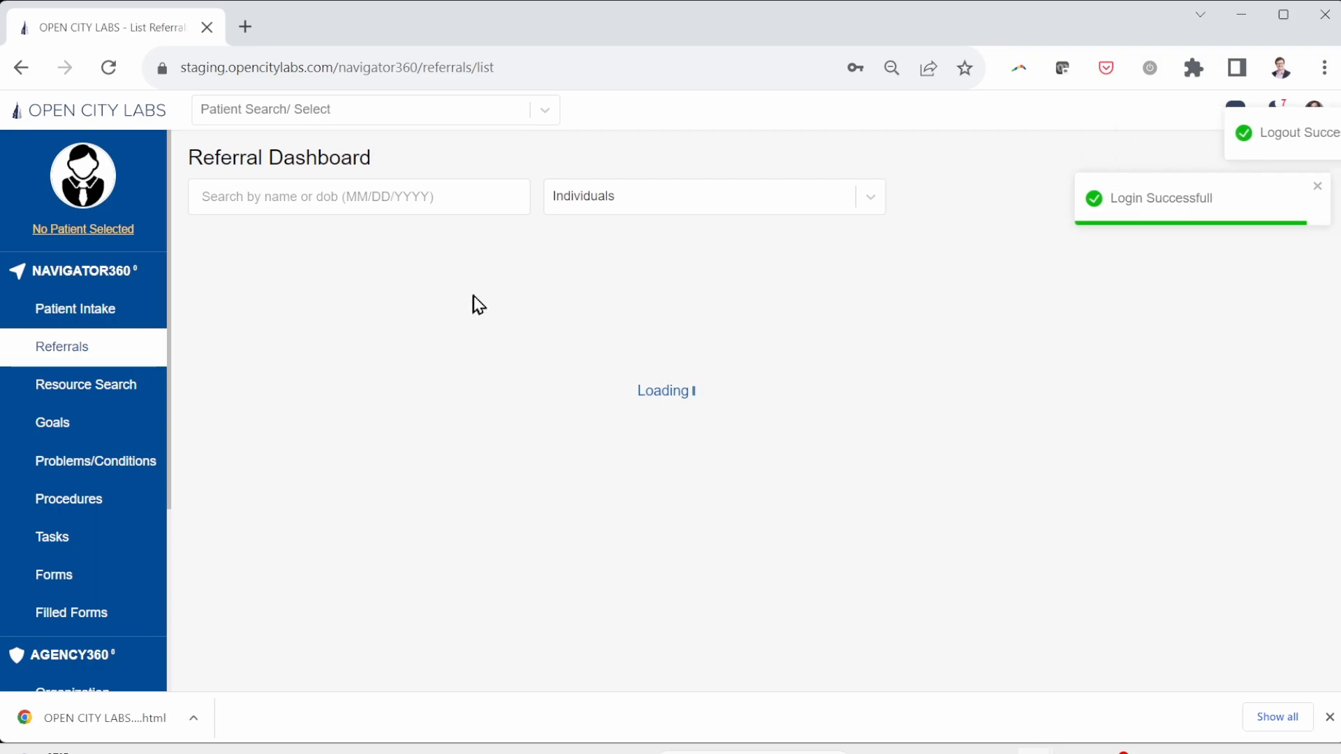
pyautogui.click(481, 297)
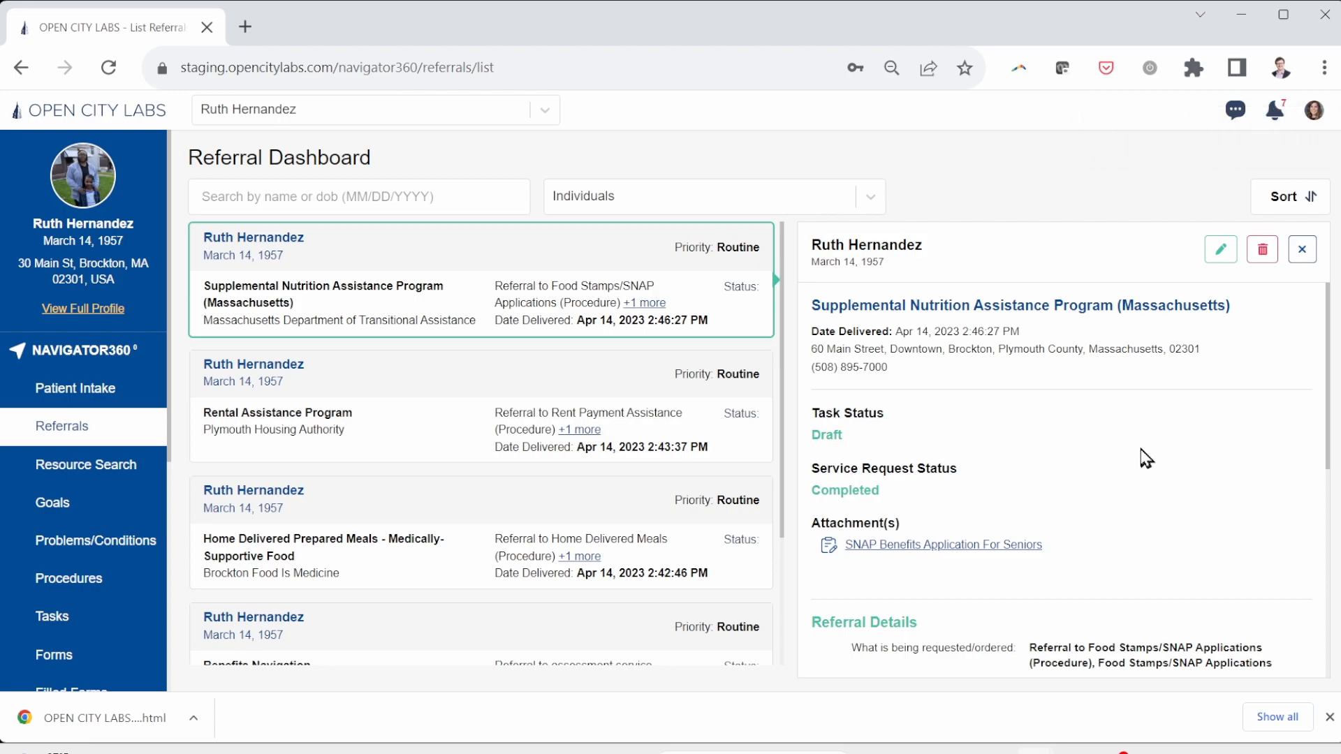
# Step: Set the Housing problem solved goal to Lifecycle Completed and Achievement Achieved, and save it
pyautogui.click(82, 504)
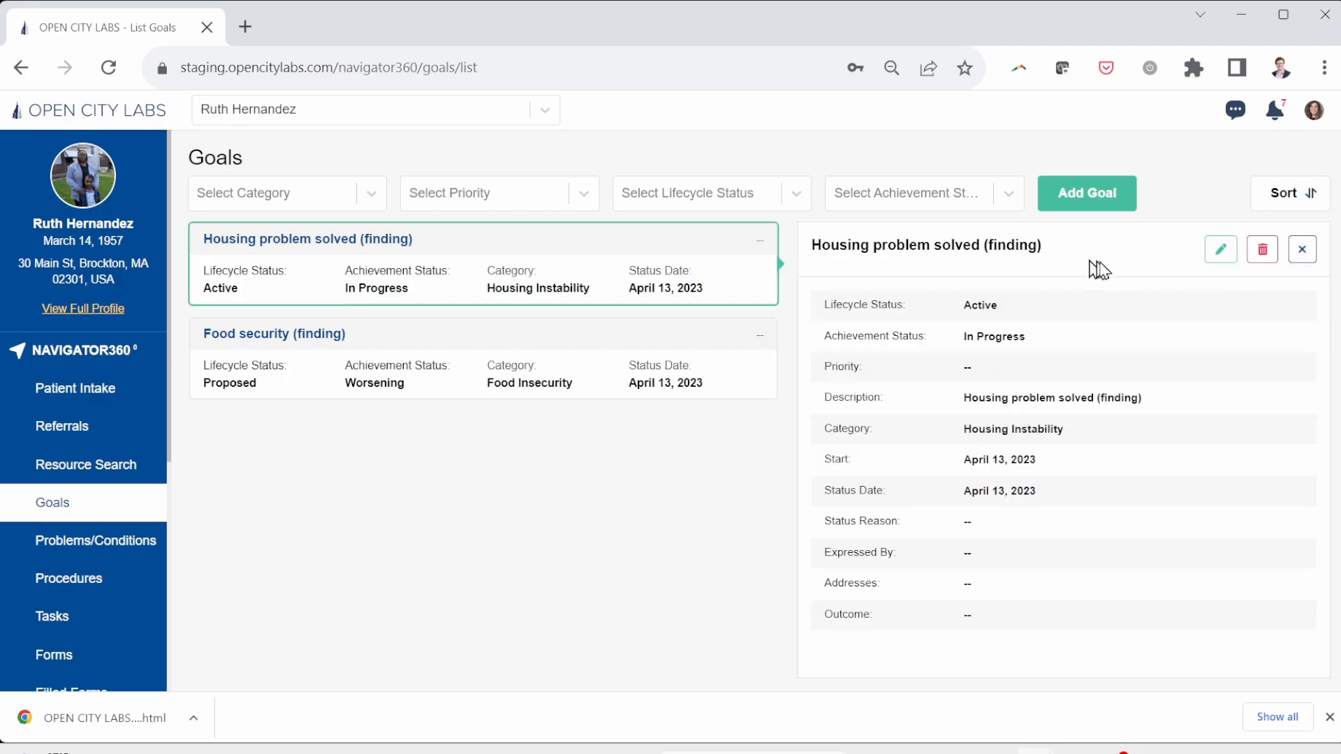
pyautogui.click(1221, 250)
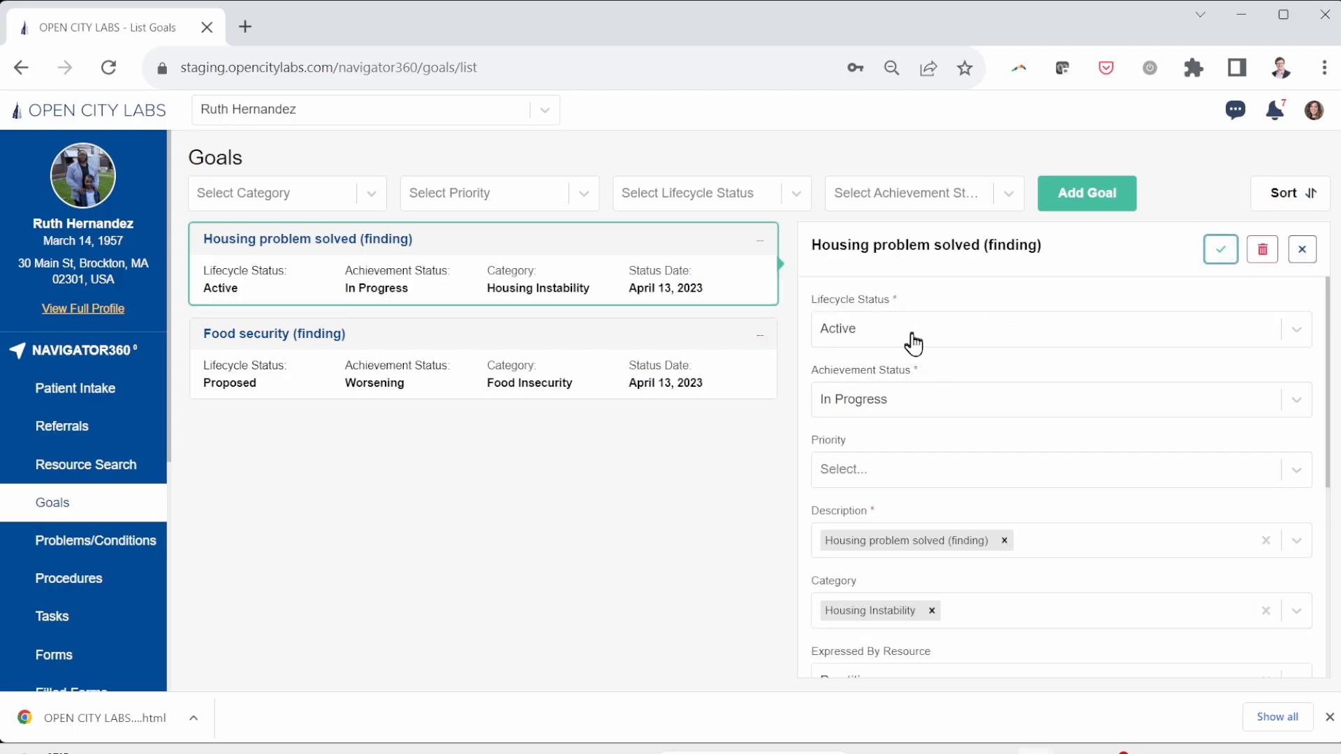
pyautogui.click(913, 343)
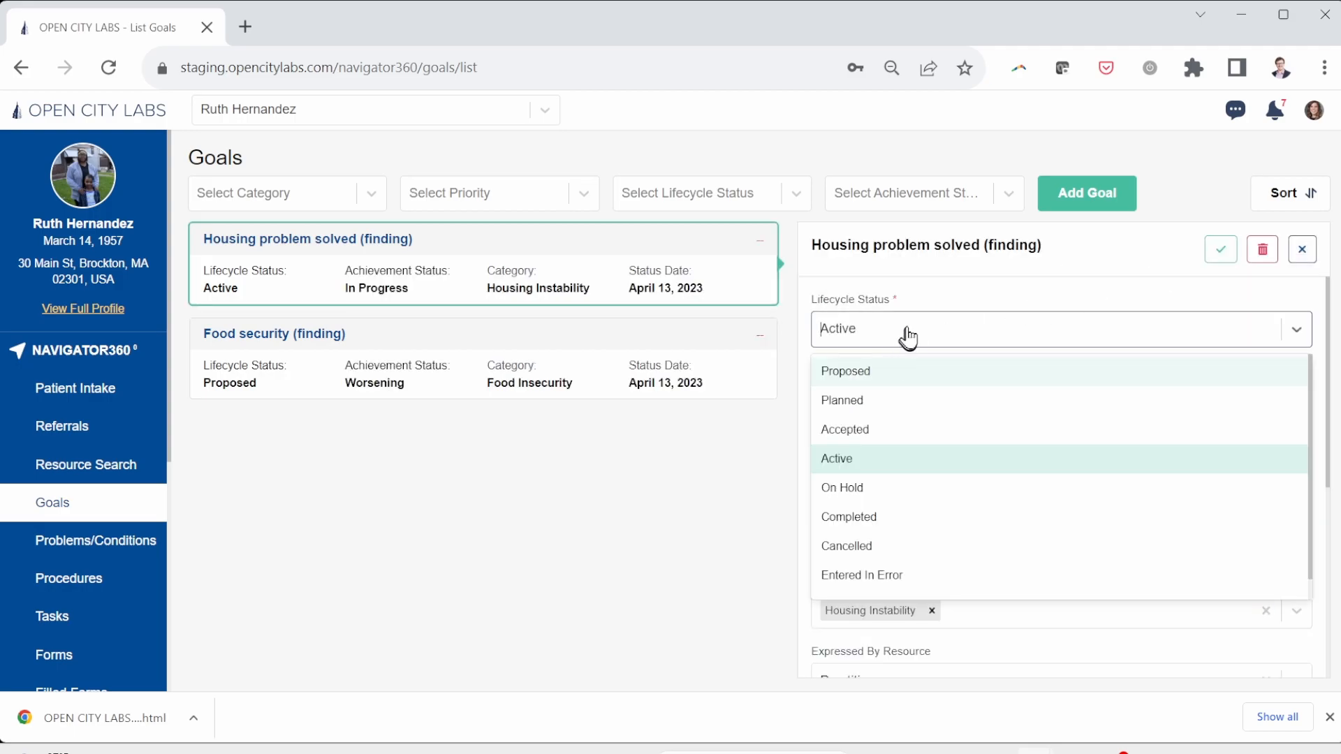
pyautogui.click(907, 339)
pyautogui.click(892, 405)
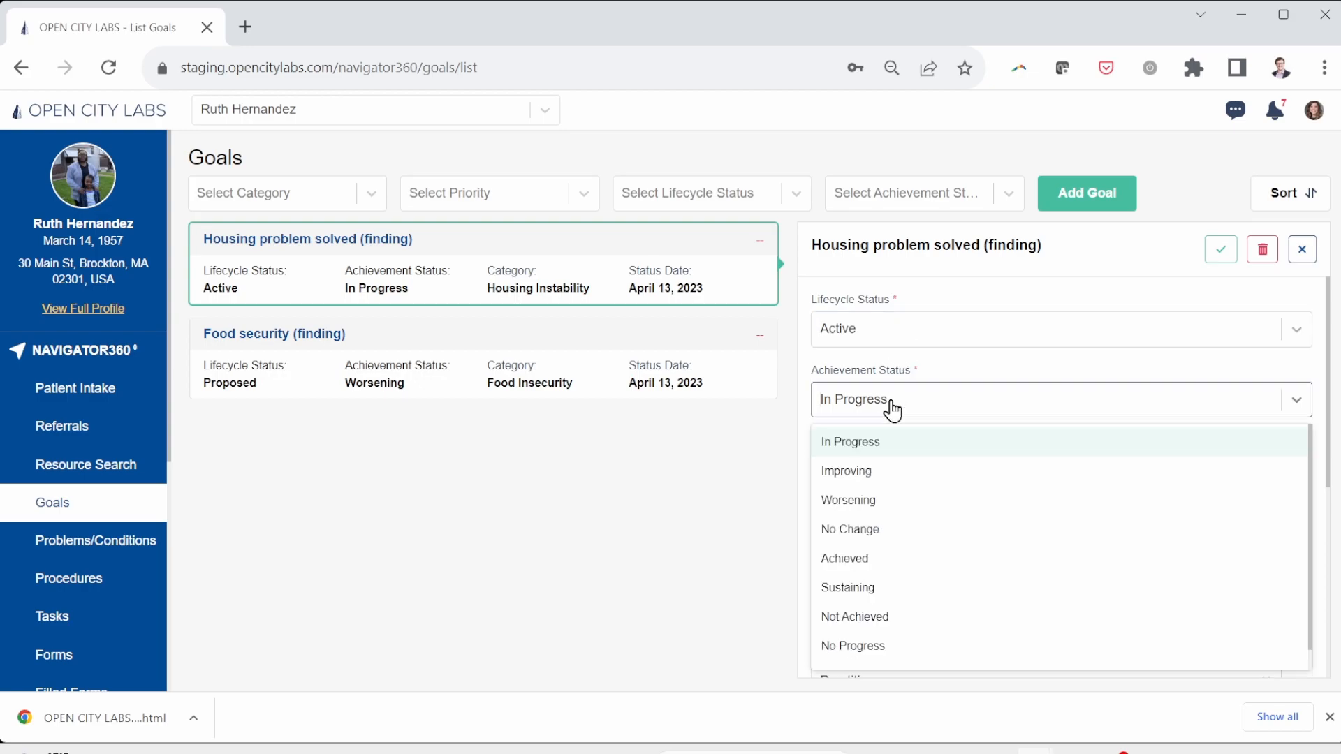
pyautogui.click(872, 558)
pyautogui.click(973, 336)
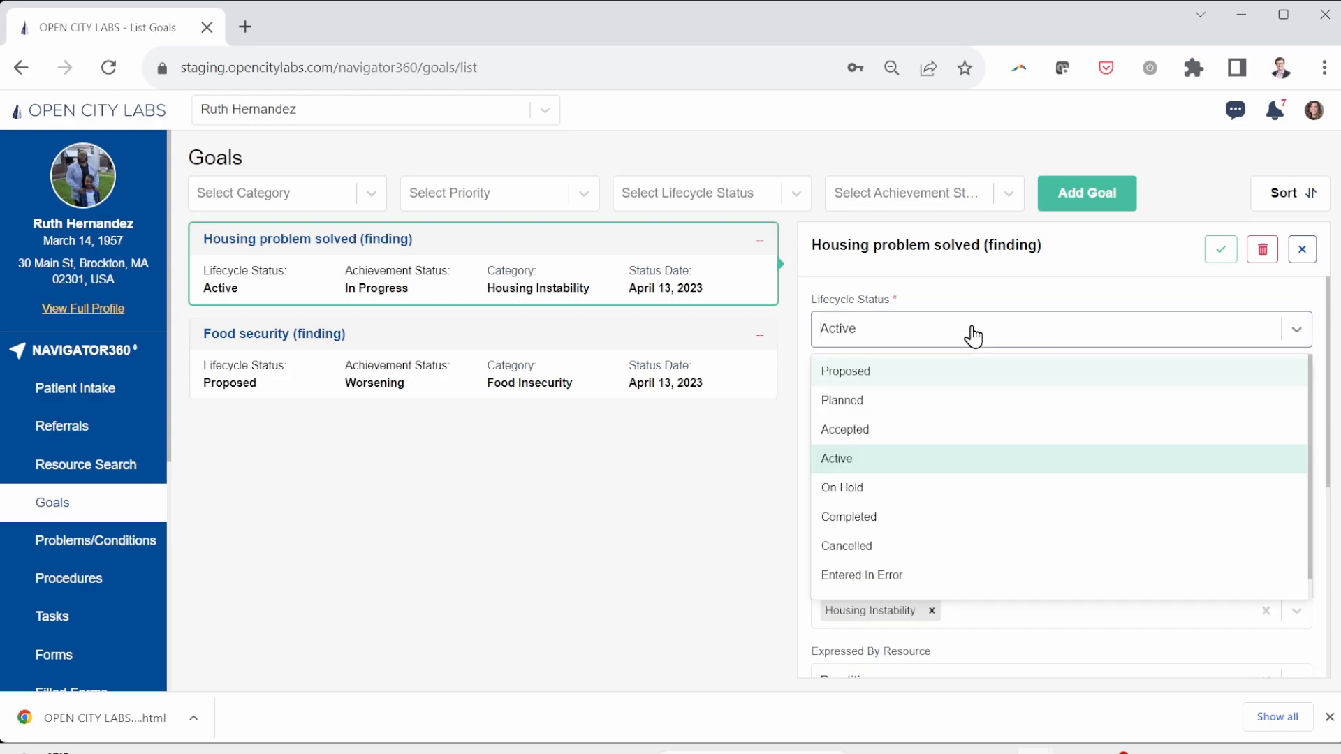
pyautogui.click(906, 519)
pyautogui.click(1221, 250)
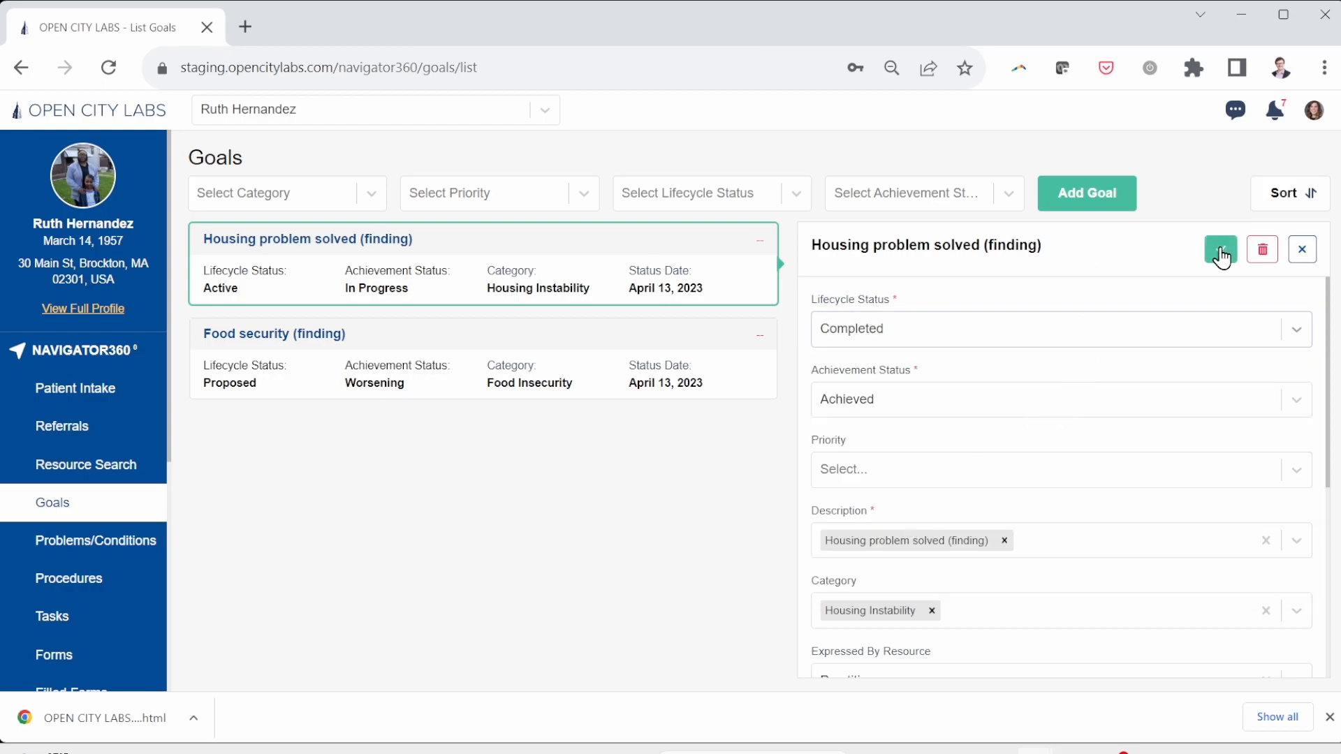
# Step: Mark the Food security goal Completed and Achieved, then advance to the Thanks slide
pyautogui.click(496, 363)
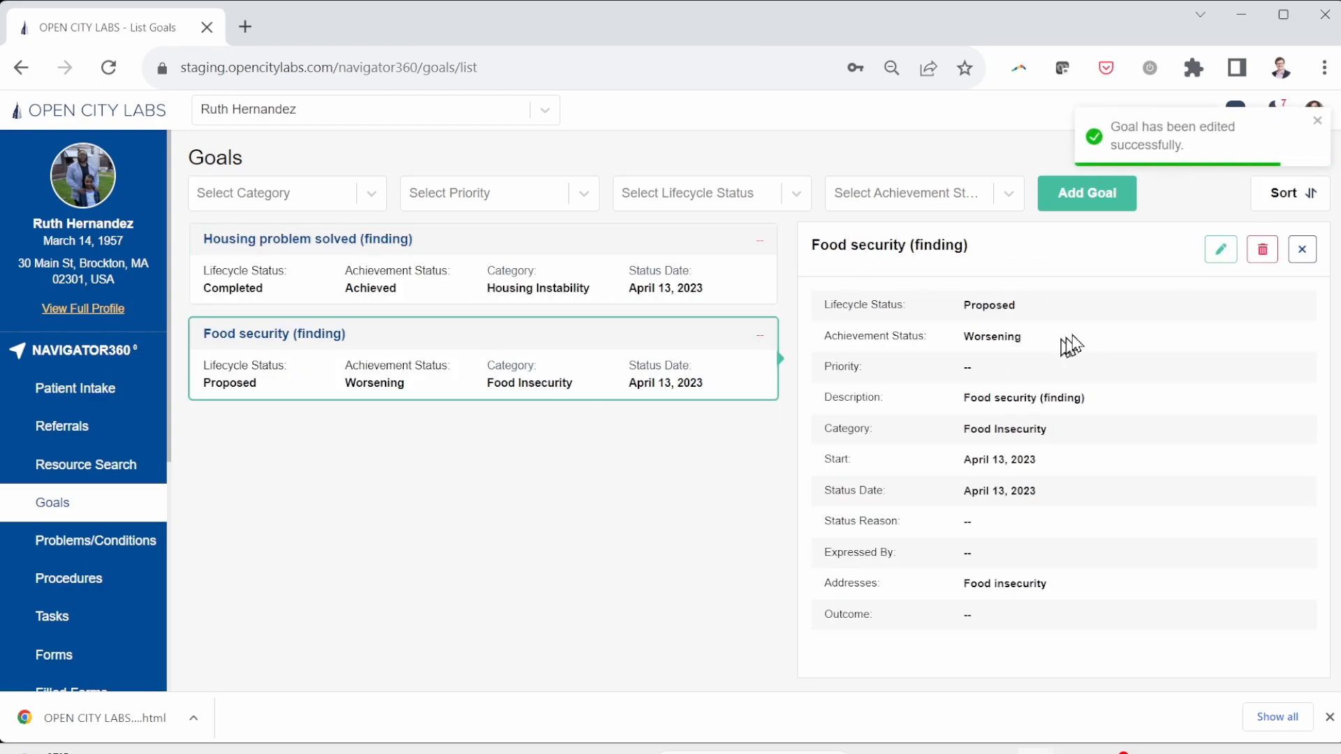
pyautogui.click(1221, 249)
pyautogui.click(933, 338)
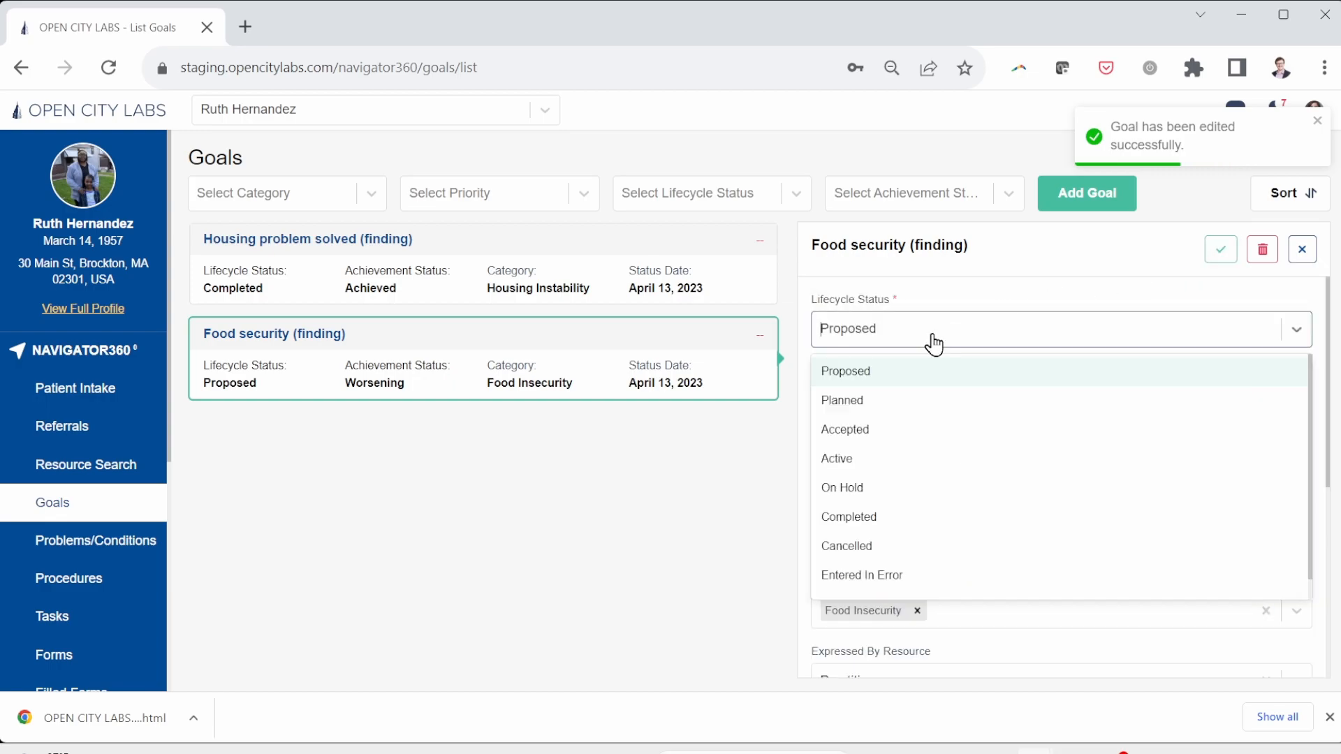
pyautogui.click(861, 518)
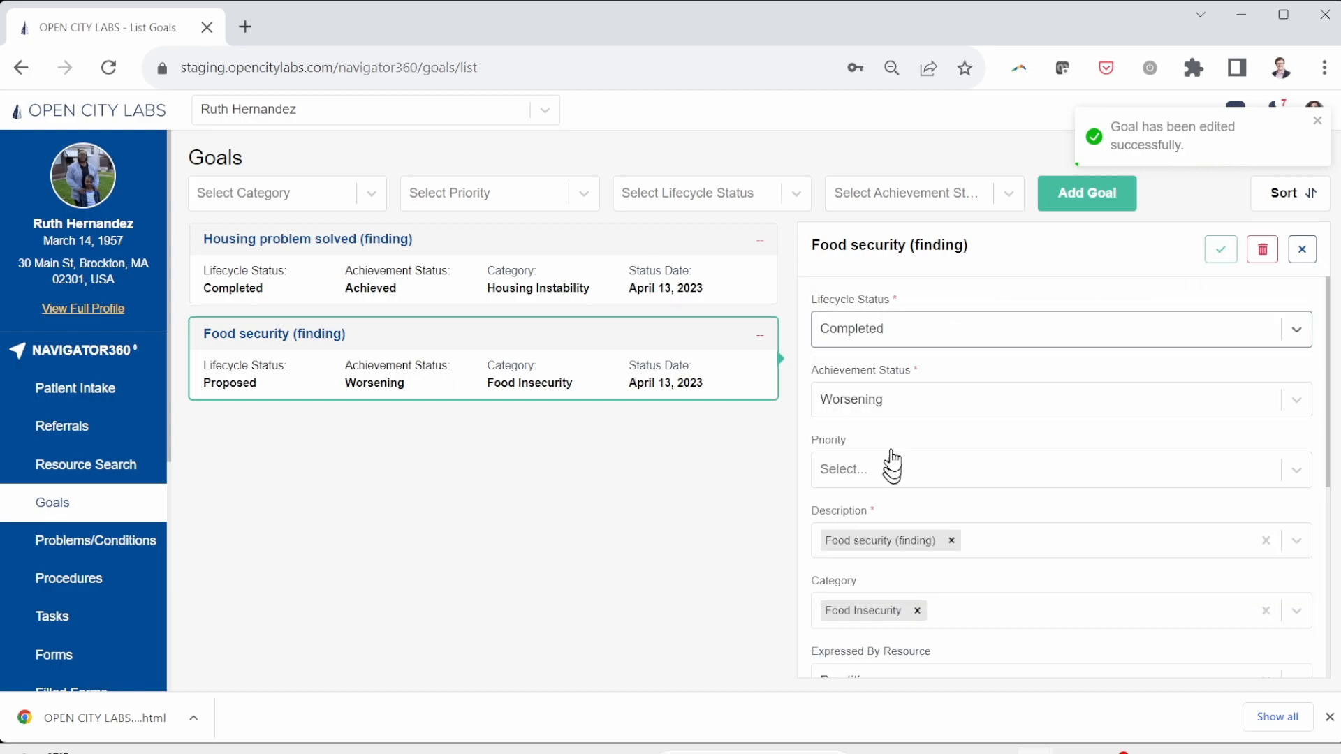
pyautogui.click(901, 412)
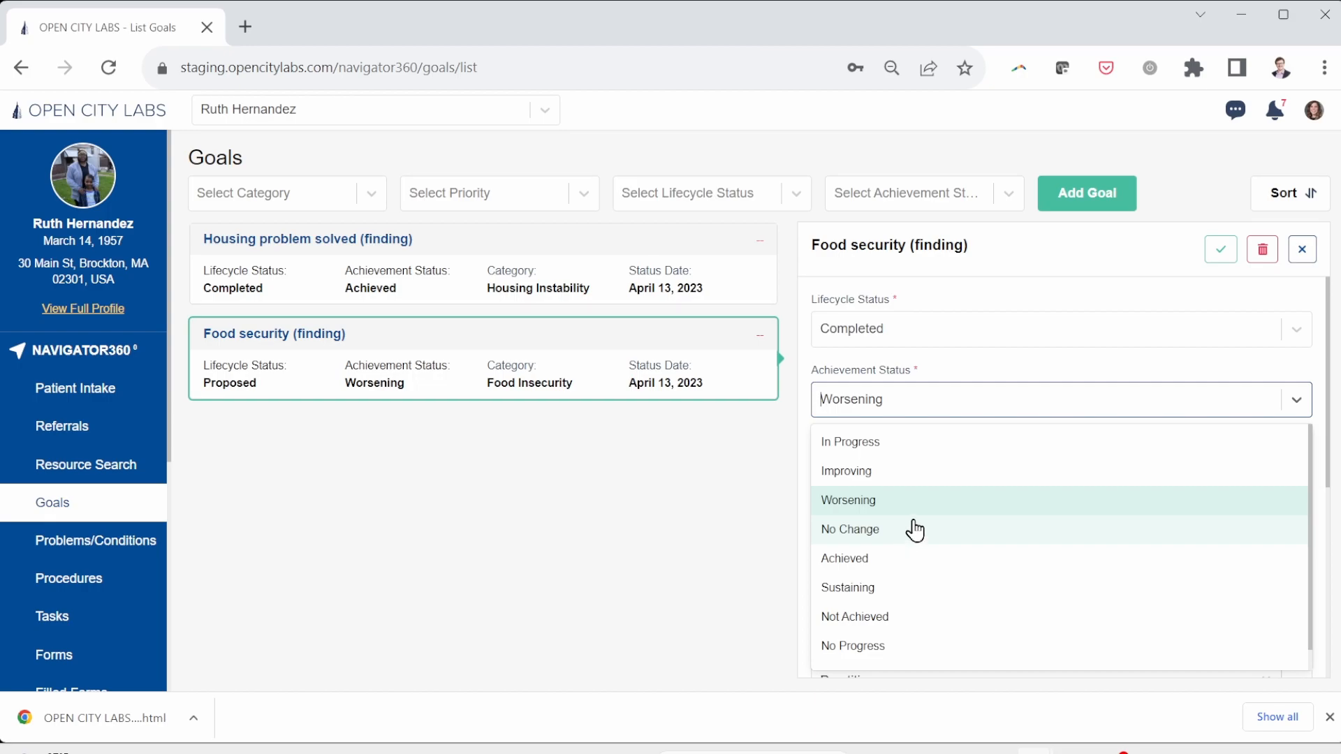
pyautogui.click(914, 561)
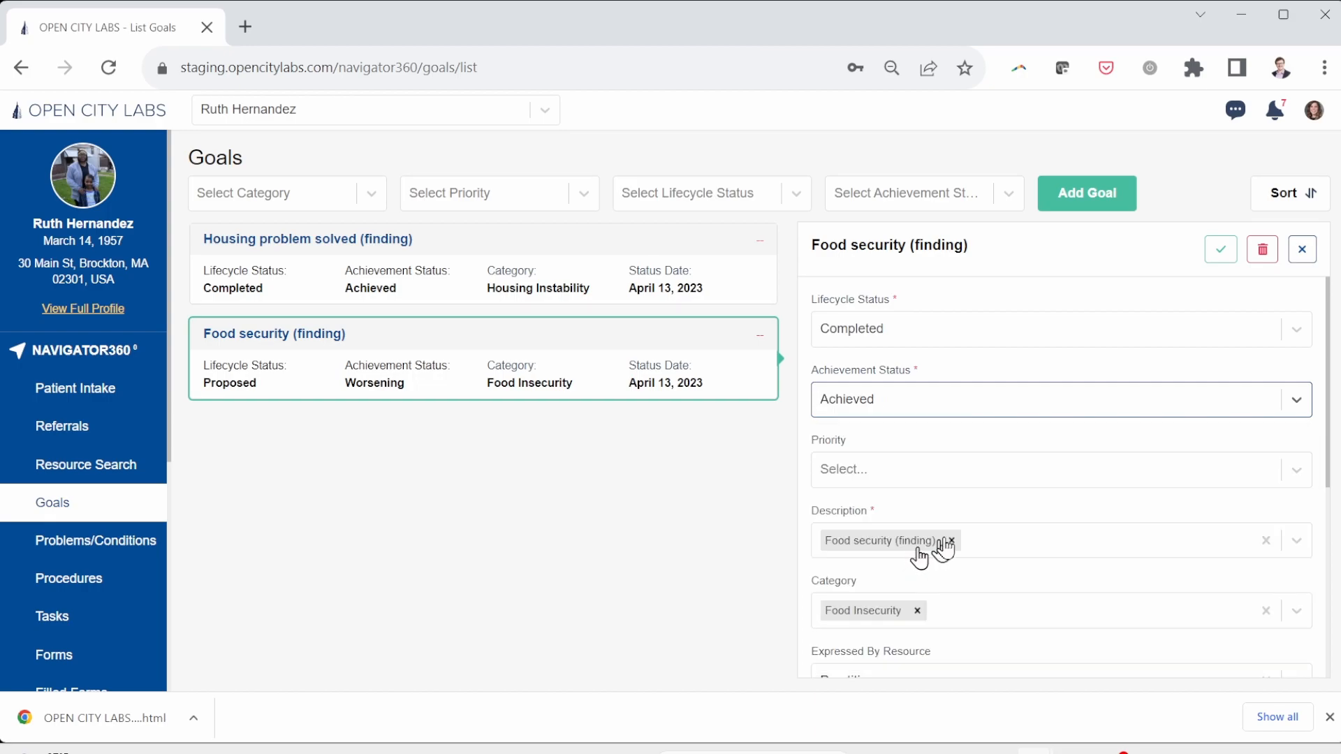
pyautogui.click(1221, 249)
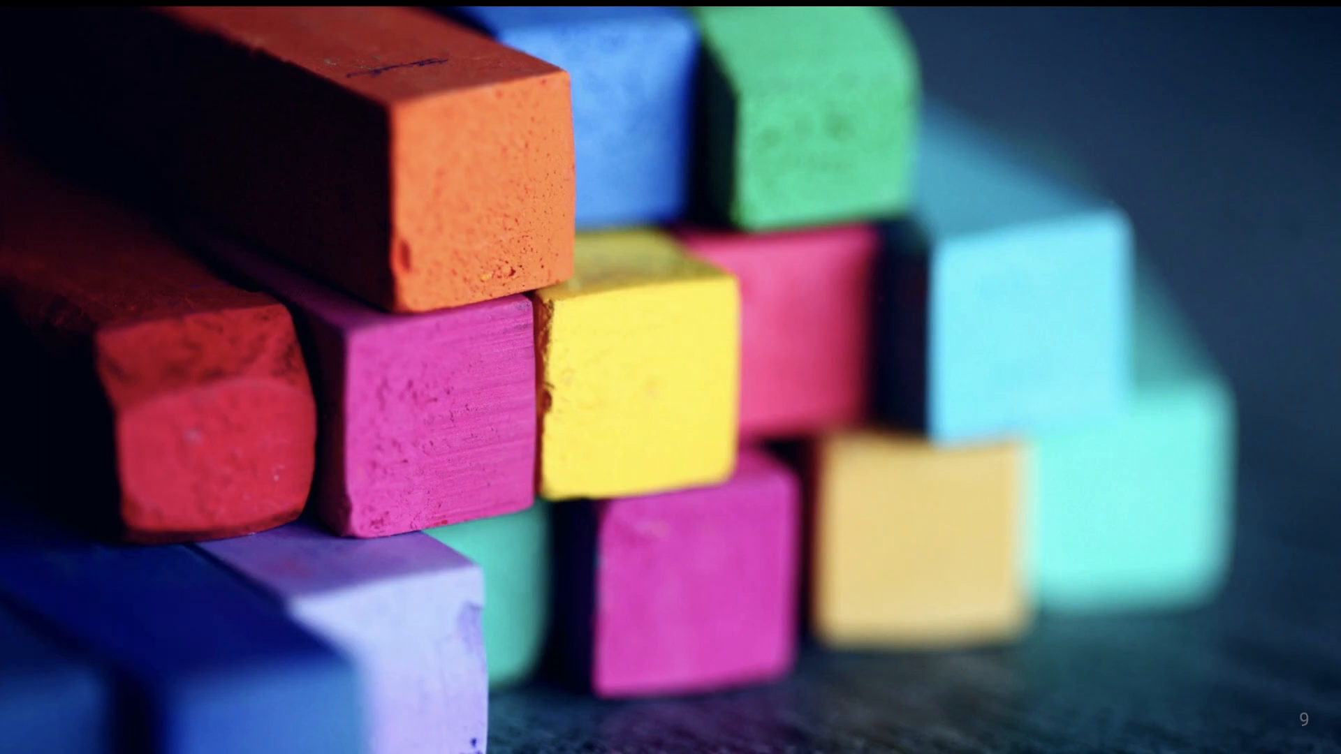
pyautogui.press('Right')
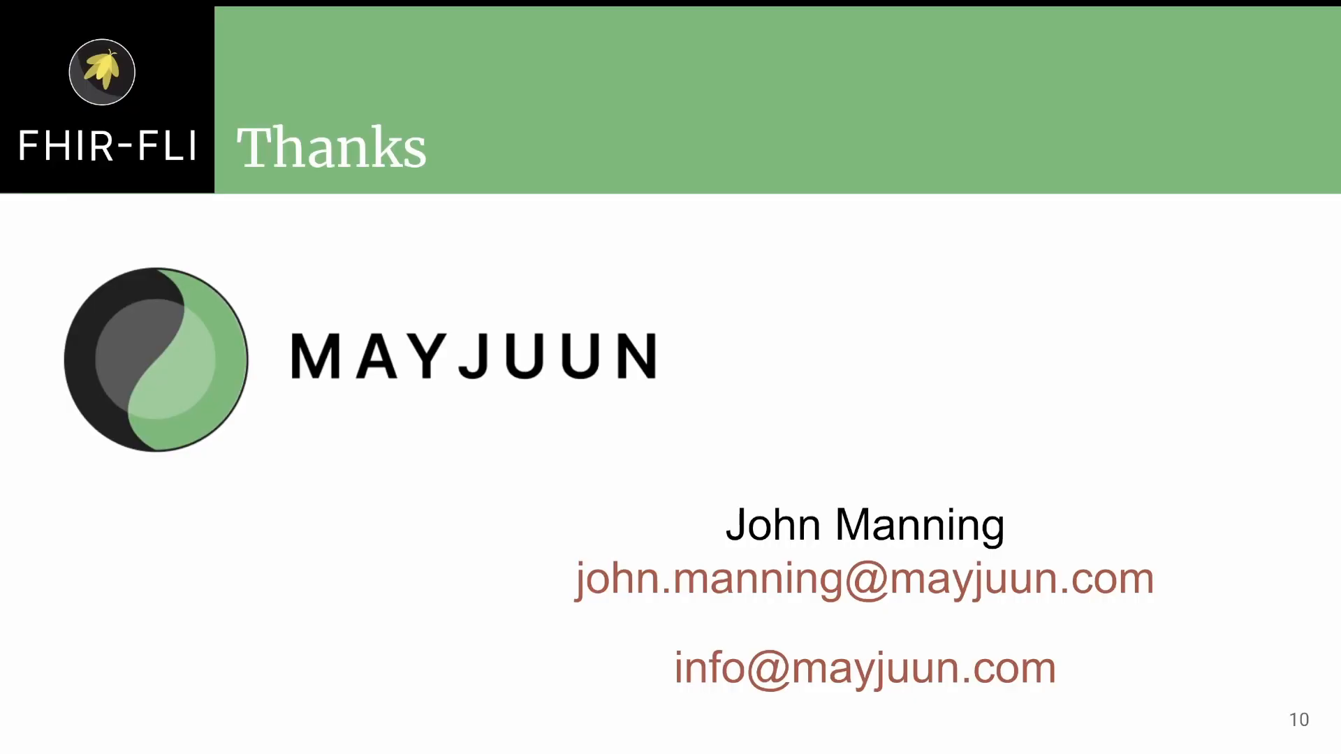